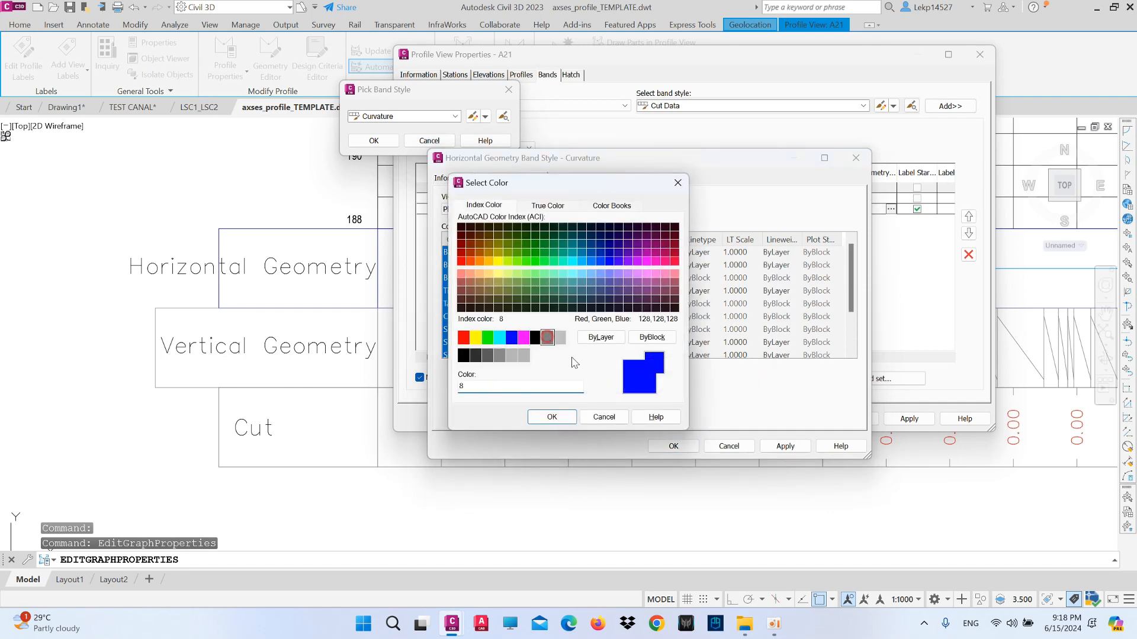
# Set the selected display components of the Curvature horizontal geometry band style to colour 8 and apply the profile view properties.
pyautogui.click(547, 338)
pyautogui.click(552, 417)
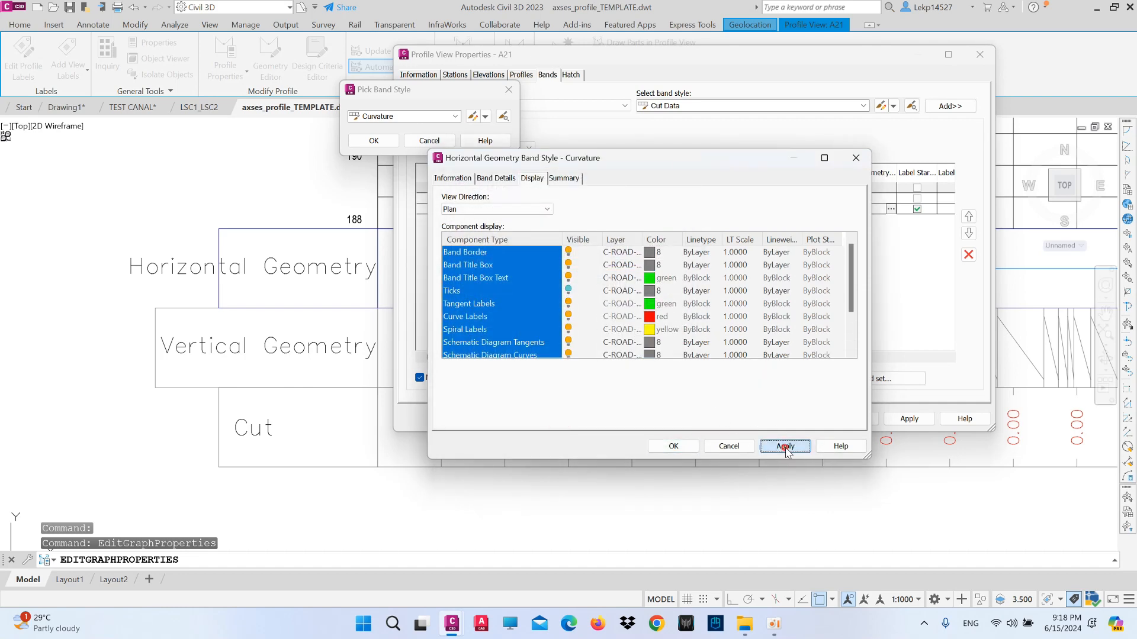
pyautogui.click(673, 446)
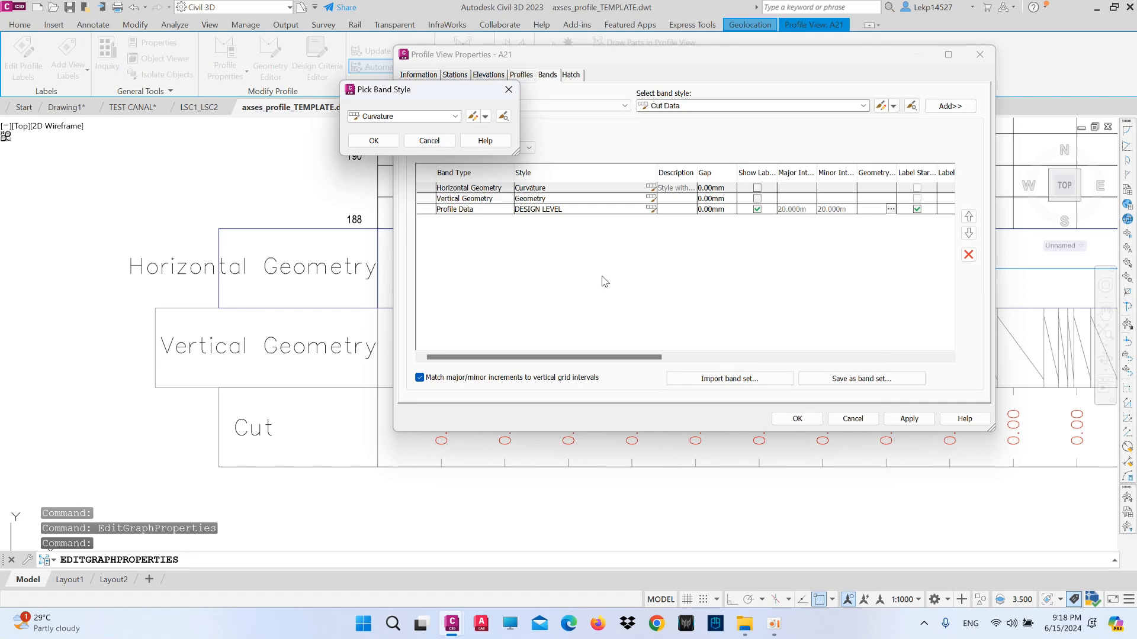
pyautogui.click(373, 141)
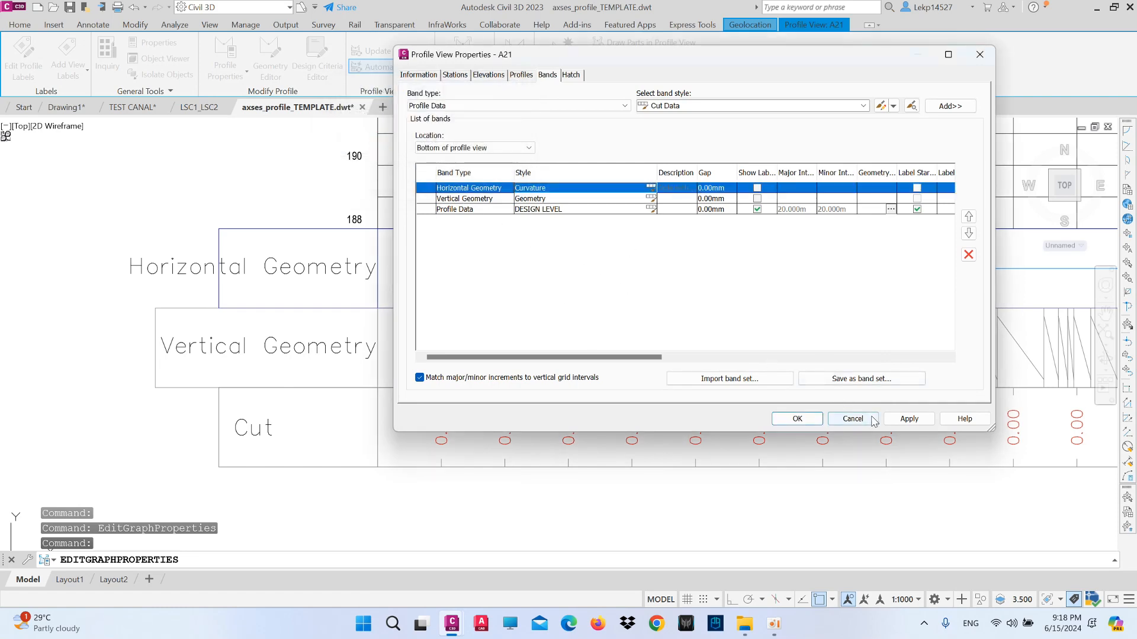
pyautogui.click(798, 419)
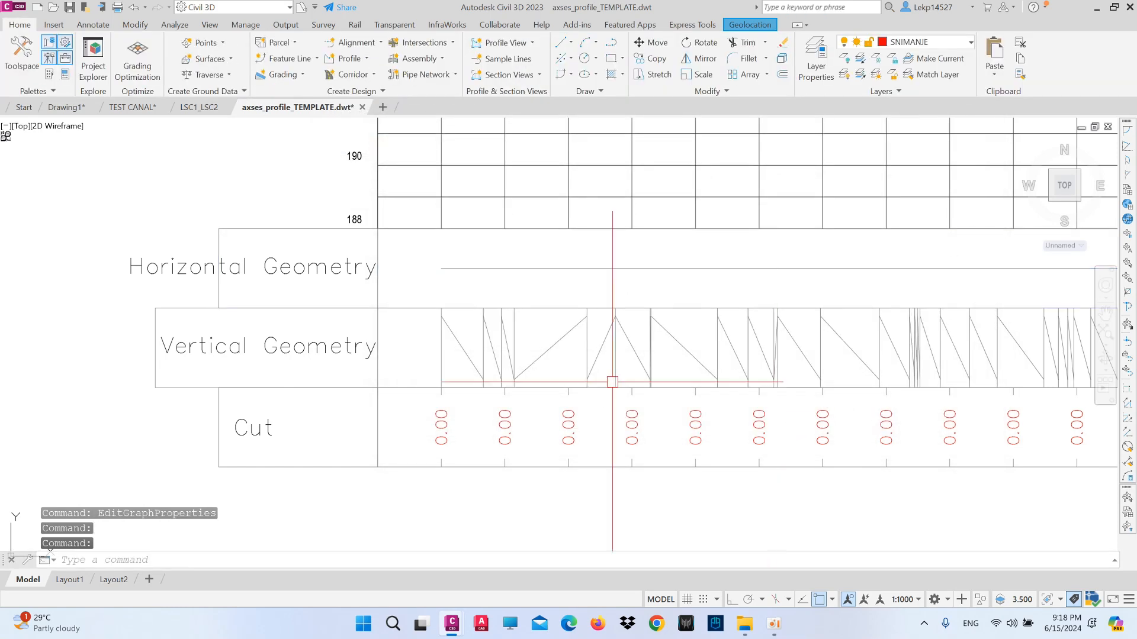
# Edit the Cut band's style and replace its title text contents with "DESIGN LEVEL".
pyautogui.scroll(-5, 612, 382)
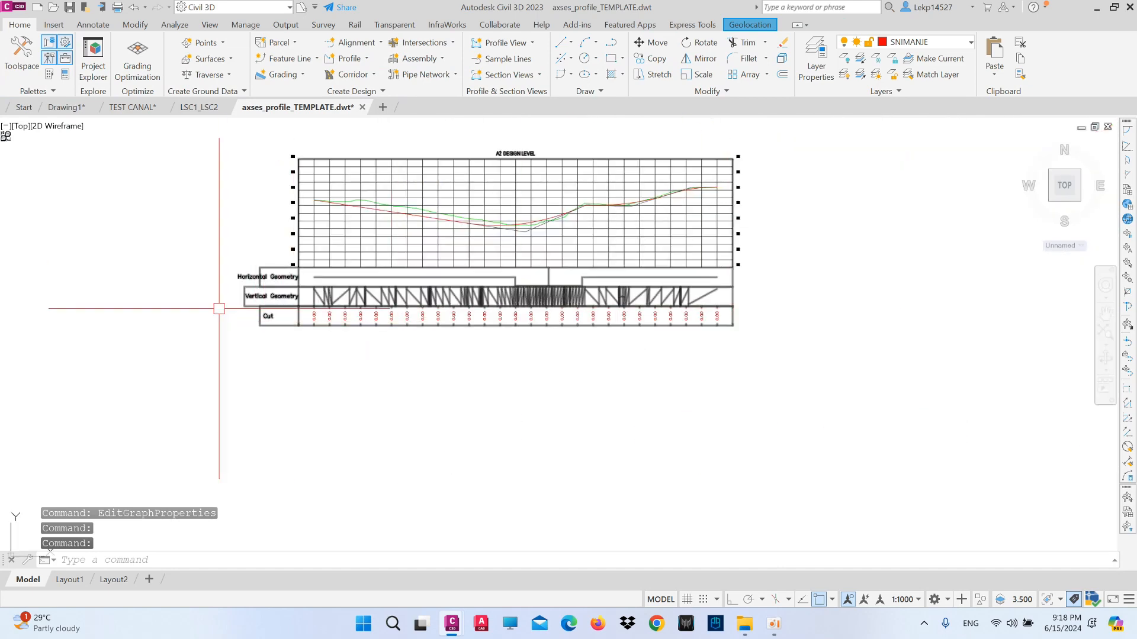
pyautogui.scroll(3, 220, 309)
pyautogui.scroll(4, 280, 305)
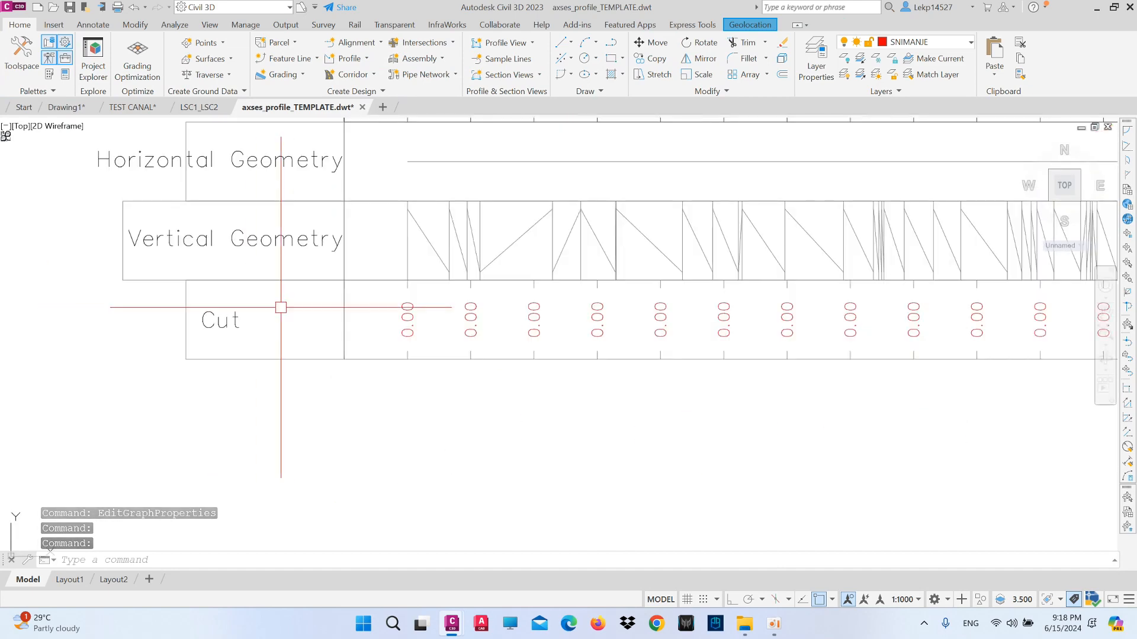
pyautogui.click(433, 318)
pyautogui.rightClick(429, 325)
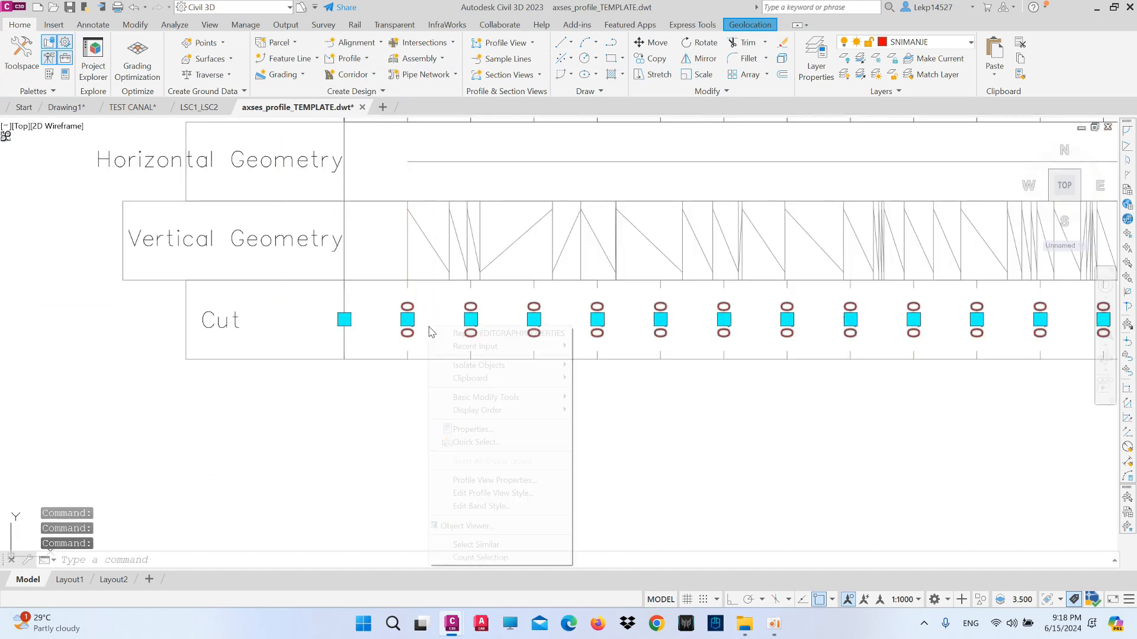
pyautogui.click(474, 507)
pyautogui.click(497, 180)
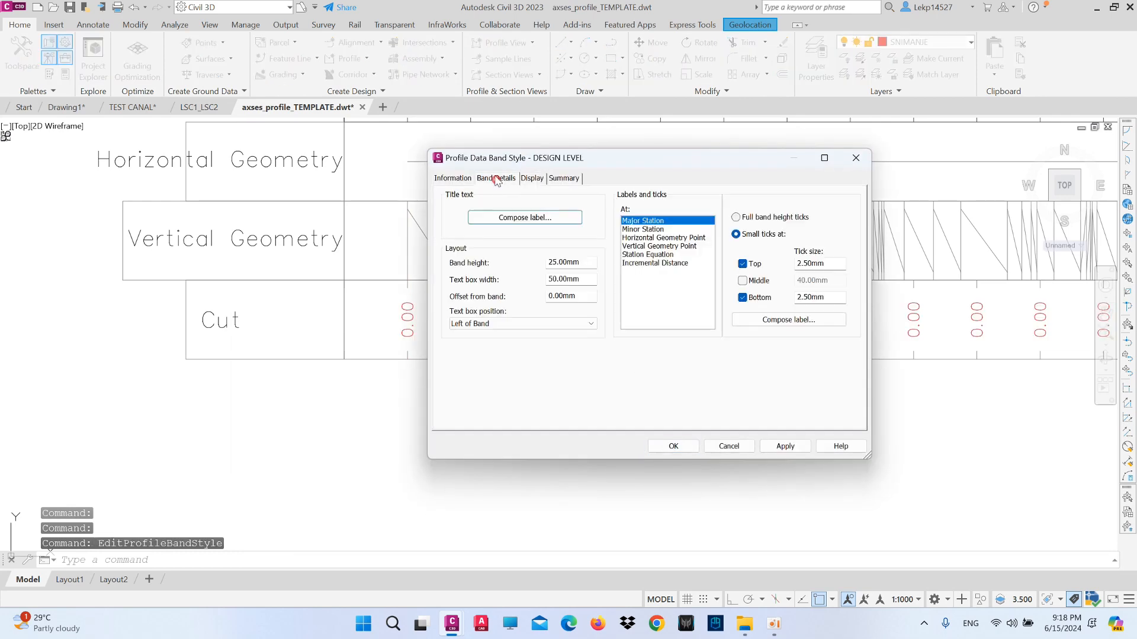
pyautogui.moveTo(584, 149); pyautogui.dragTo(617, 140)
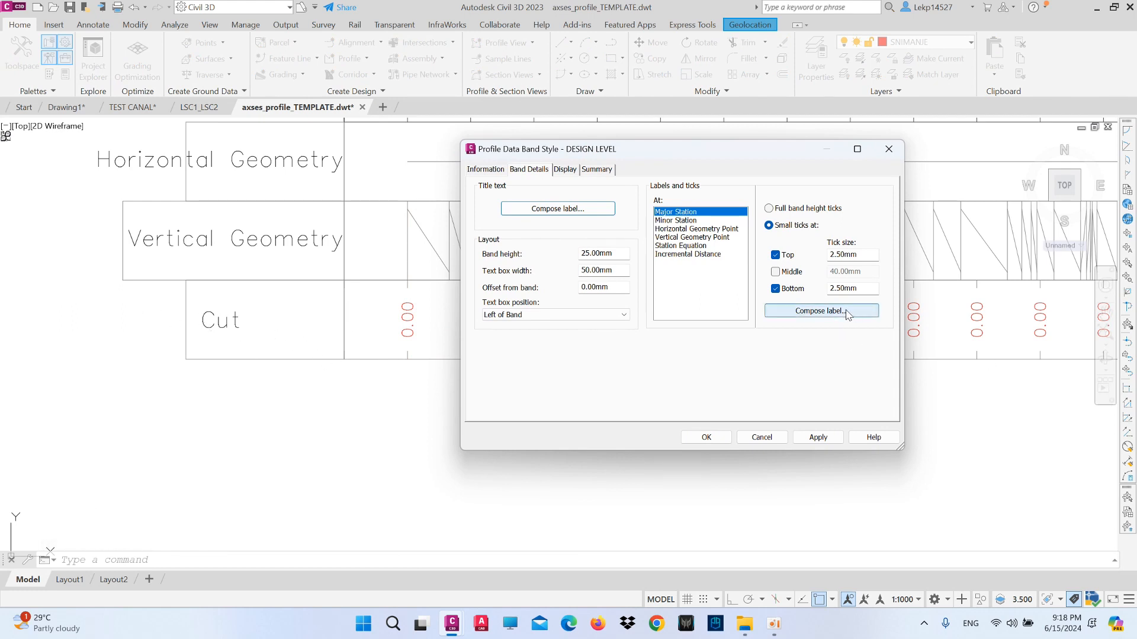
pyautogui.click(599, 210)
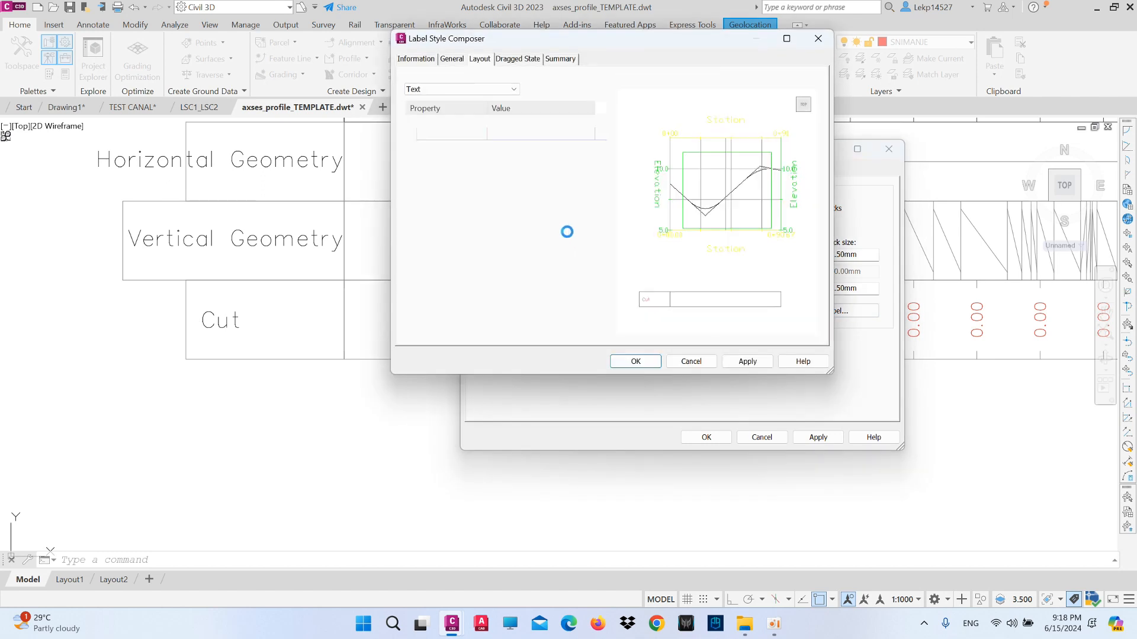
pyautogui.click(588, 200)
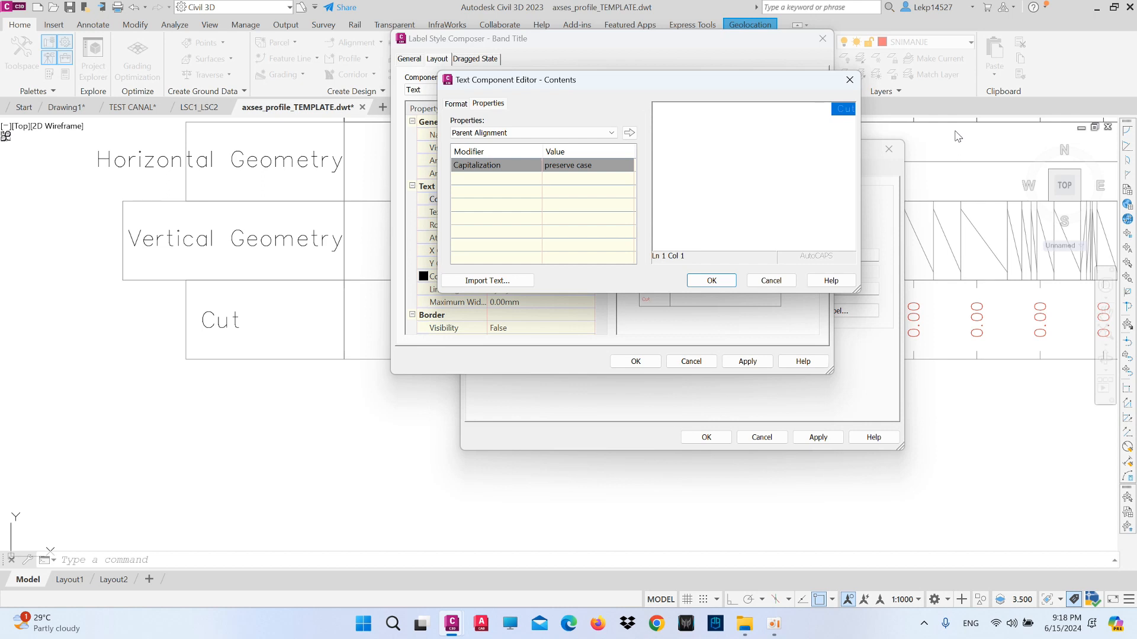
pyautogui.write('DESIGN LEVEL')
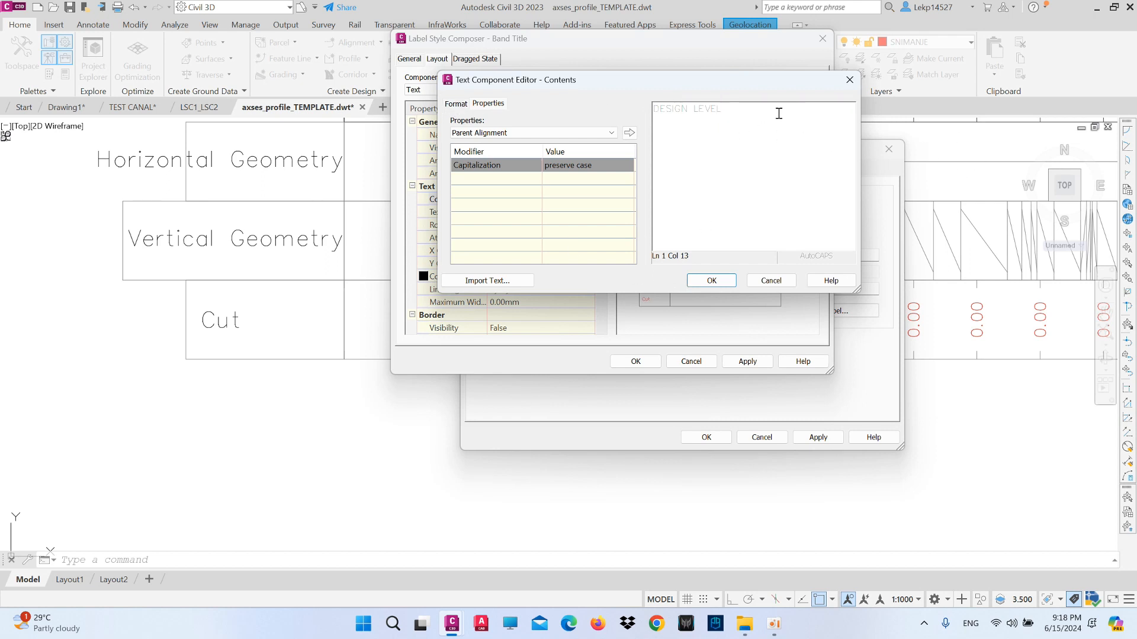
# Format the DESIGN LEVEL title text with the colour White and the Arial Narrow font, and apply it to the label.
pyautogui.tripleClick(746, 112)
pyautogui.click(456, 104)
pyautogui.click(480, 211)
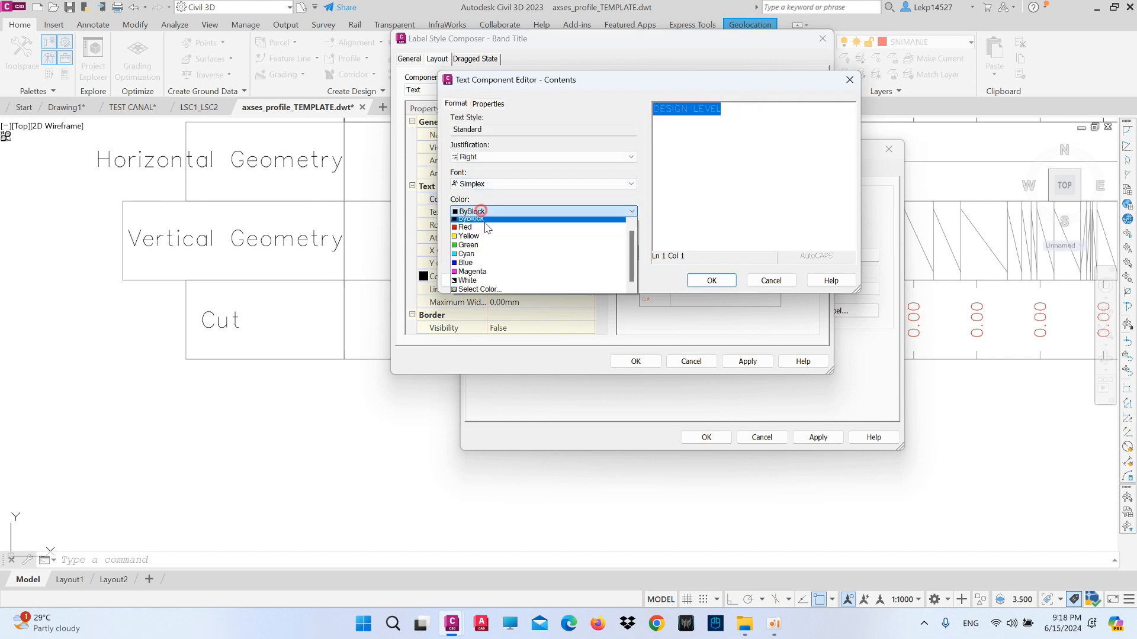
pyautogui.click(482, 282)
pyautogui.click(490, 184)
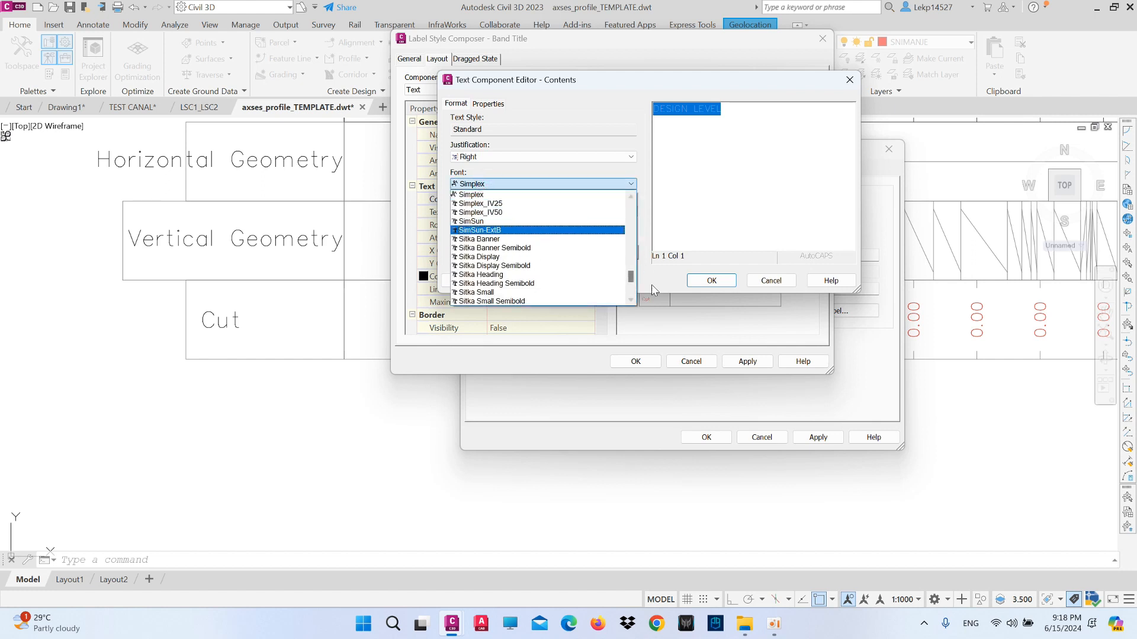
pyautogui.moveTo(629, 277); pyautogui.dragTo(629, 201)
pyautogui.scroll(-6, 530, 251)
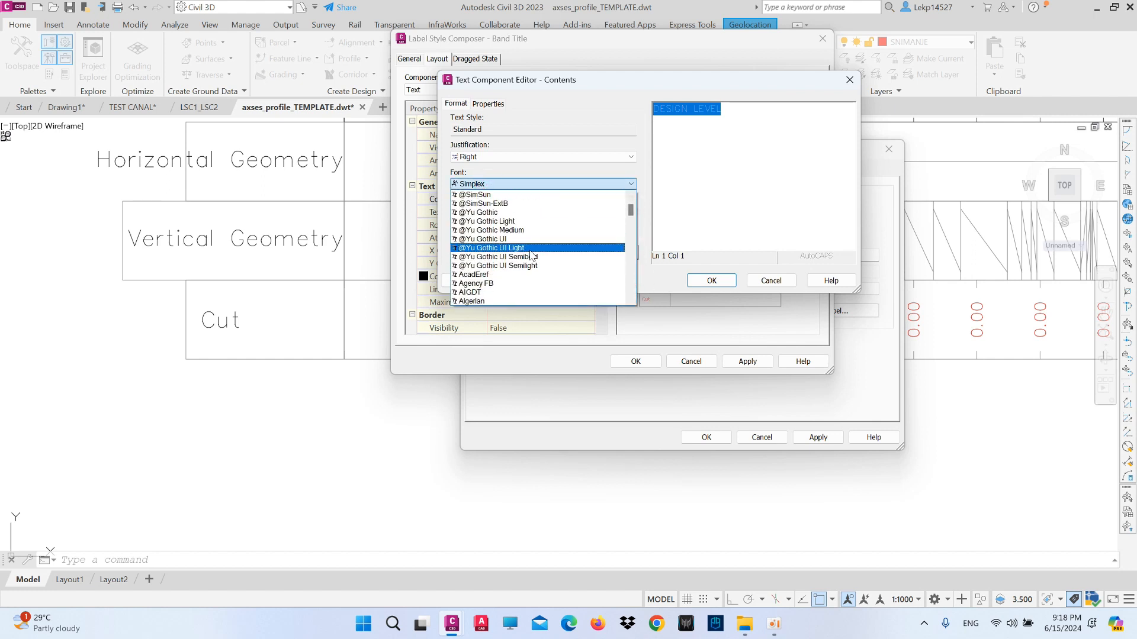
pyautogui.scroll(-6, 531, 256)
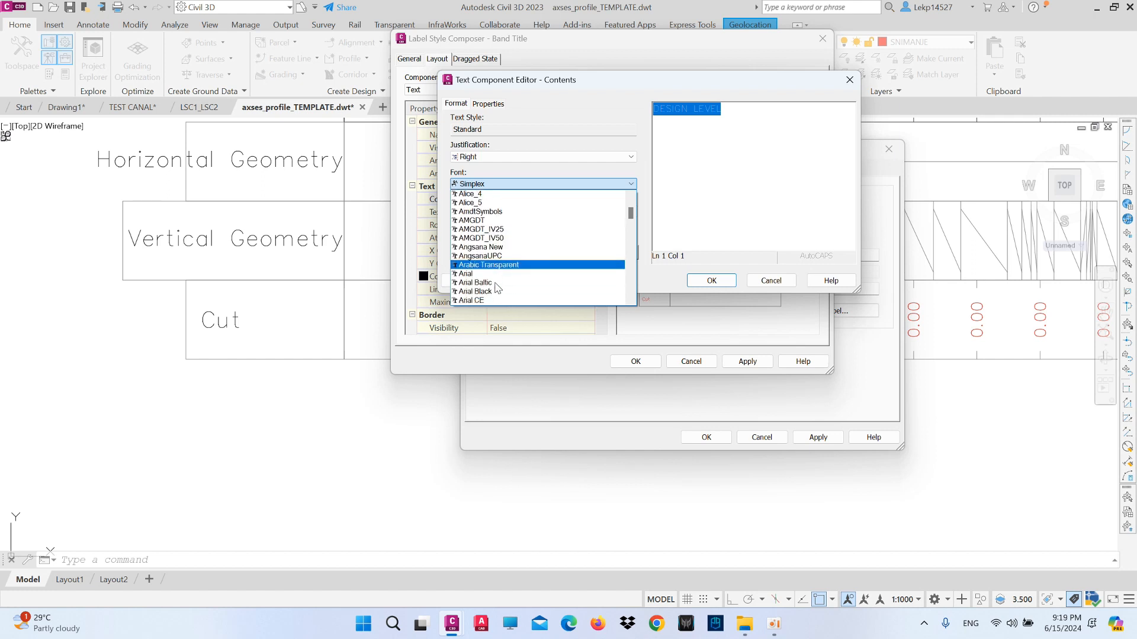
pyautogui.scroll(-4, 496, 288)
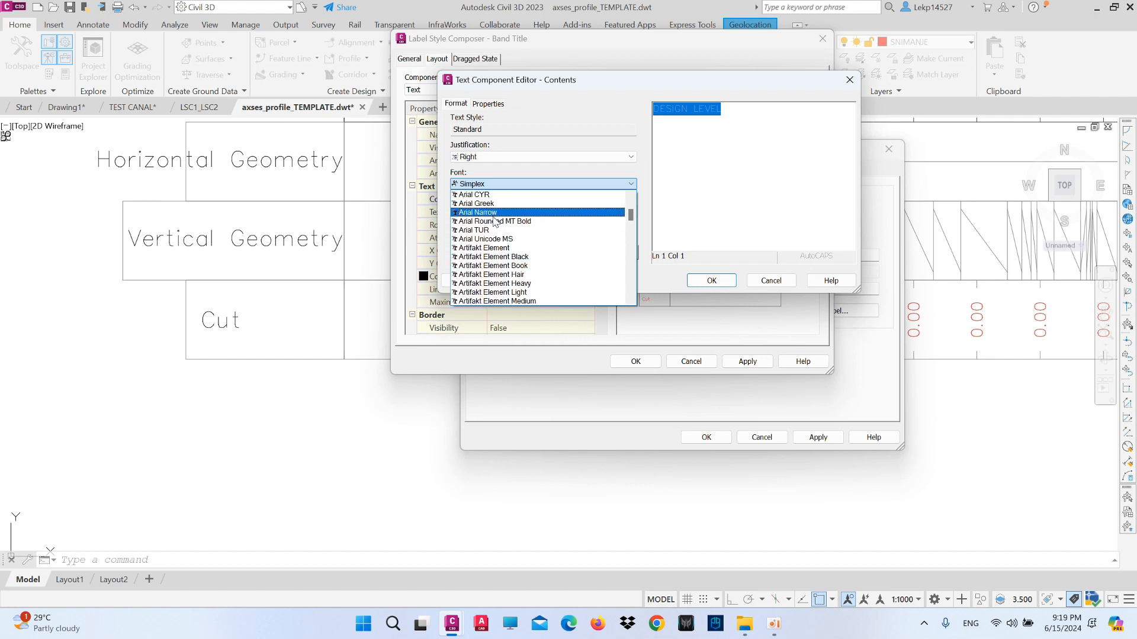
pyautogui.click(495, 213)
pyautogui.click(711, 280)
pyautogui.click(748, 361)
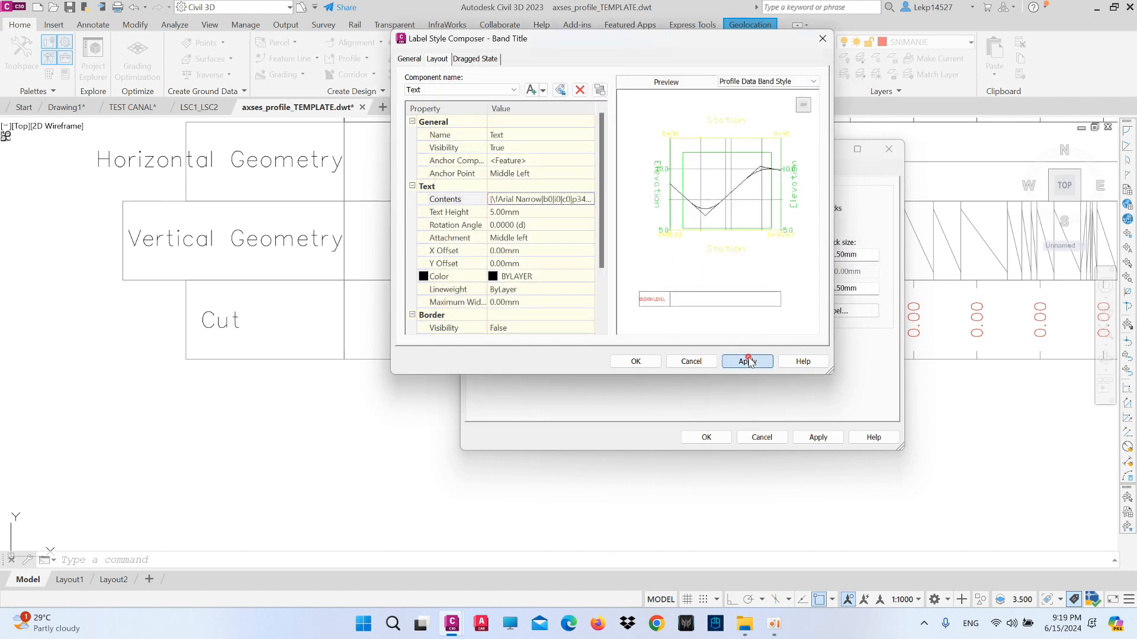
# Set the band title label's colour property to white and save the DESIGN LEVEL band style.
pyautogui.click(588, 276)
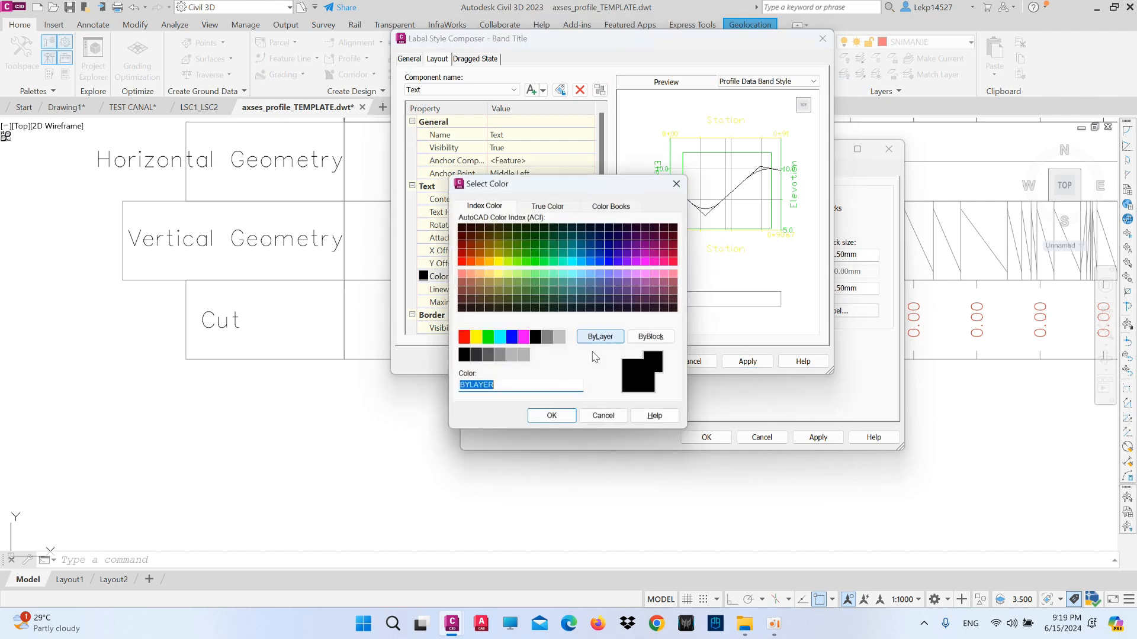
pyautogui.click(536, 338)
pyautogui.click(551, 417)
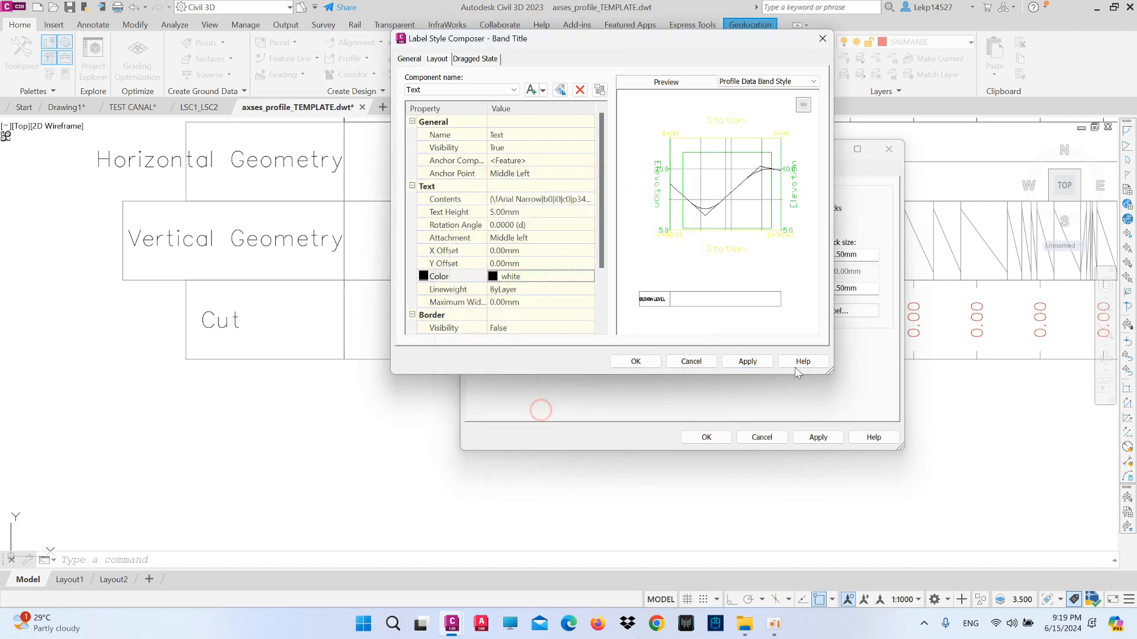
pyautogui.click(637, 361)
pyautogui.click(818, 438)
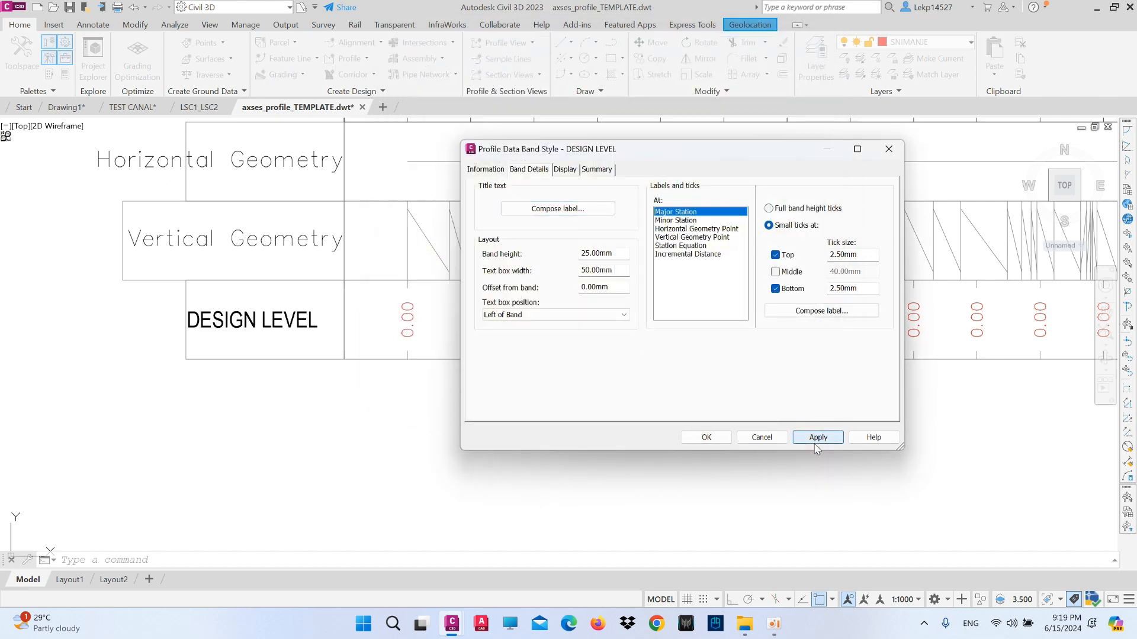
pyautogui.click(706, 438)
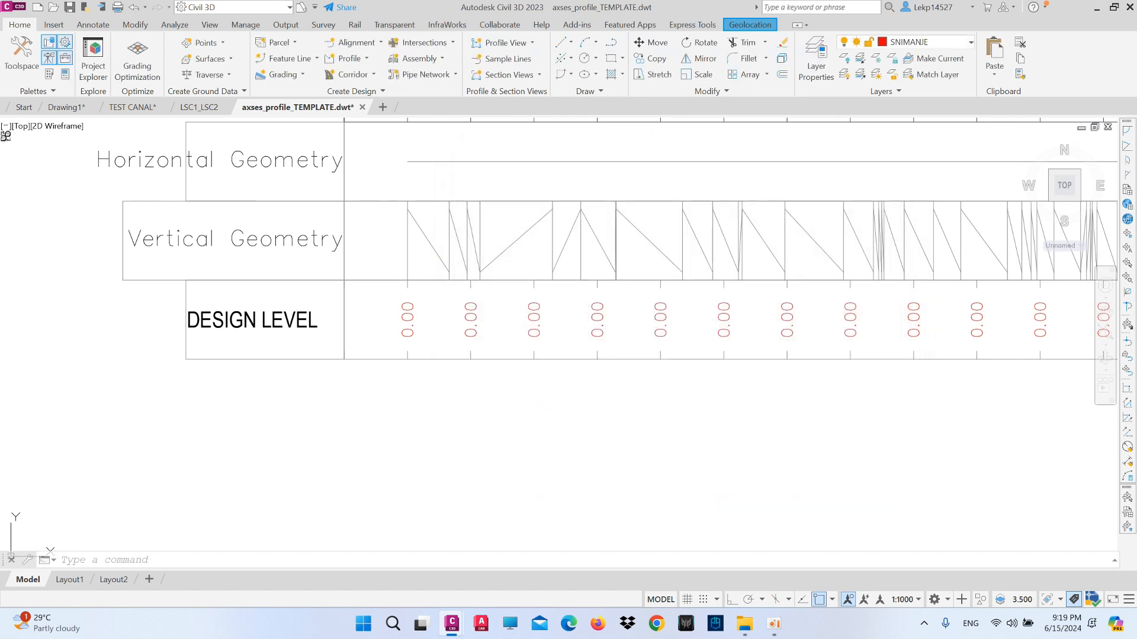
# Open the properties of the profile view from its grid, with the DESIGN LEVEL band deselected.
pyautogui.scroll(-3, 431, 348)
pyautogui.scroll(4, 419, 325)
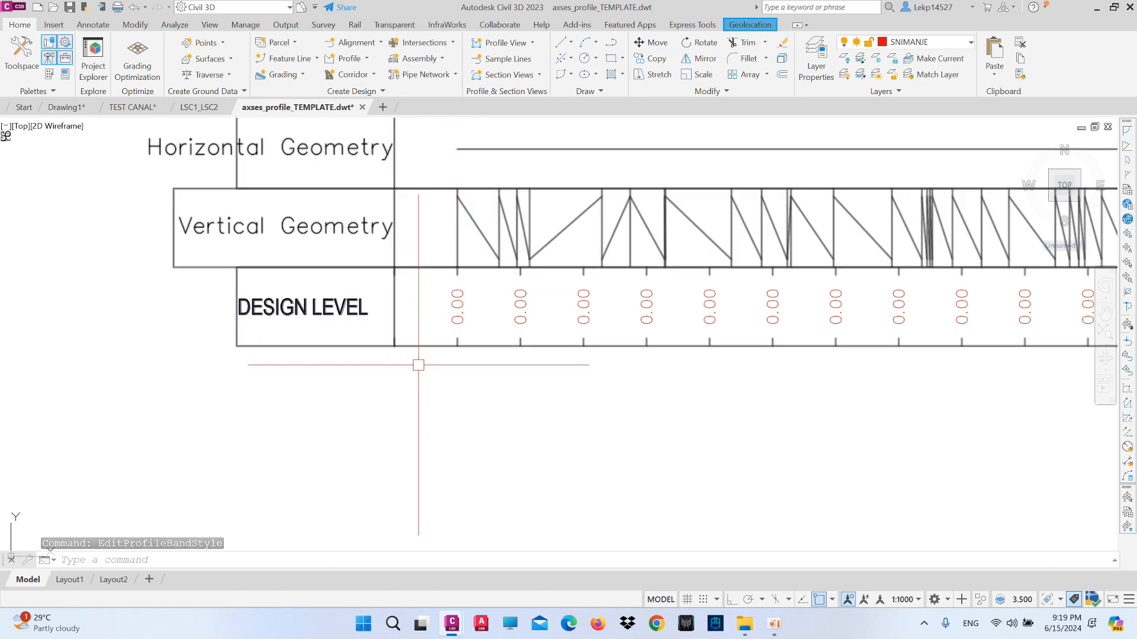
pyautogui.scroll(2, 388, 309)
pyautogui.scroll(-4, 431, 327)
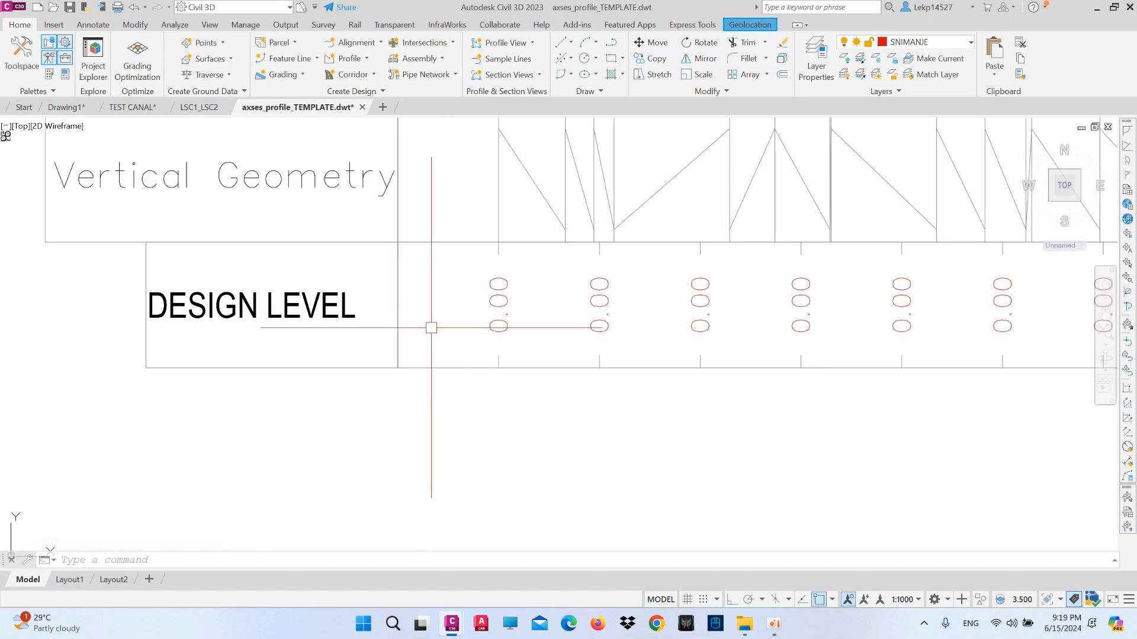
pyautogui.scroll(3, 478, 325)
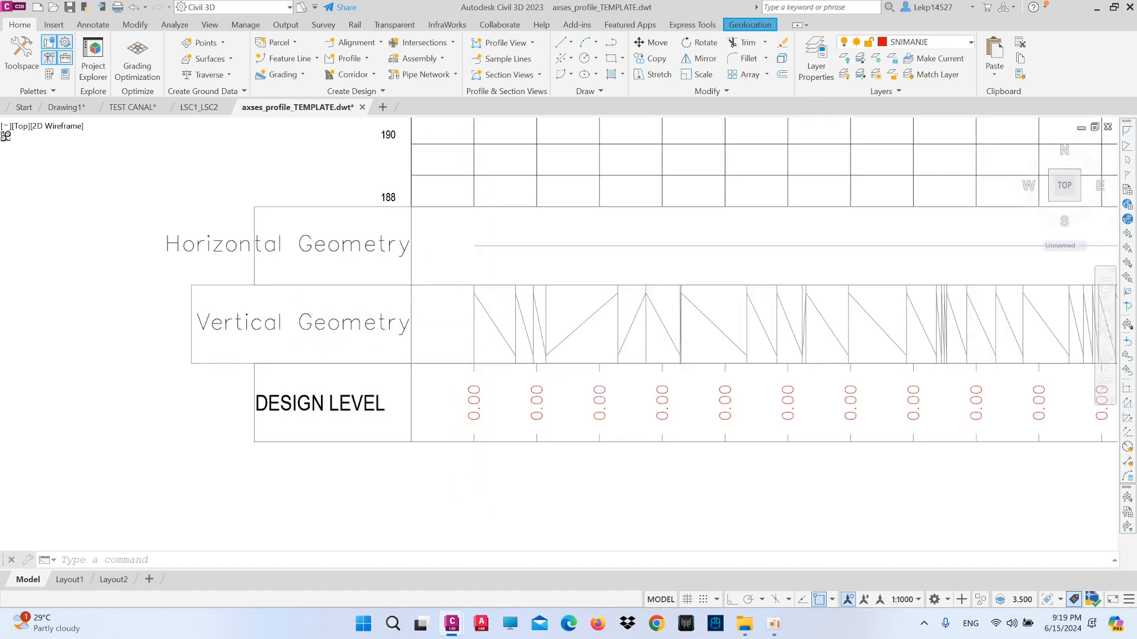
pyautogui.scroll(-2, 491, 356)
pyautogui.click(472, 302)
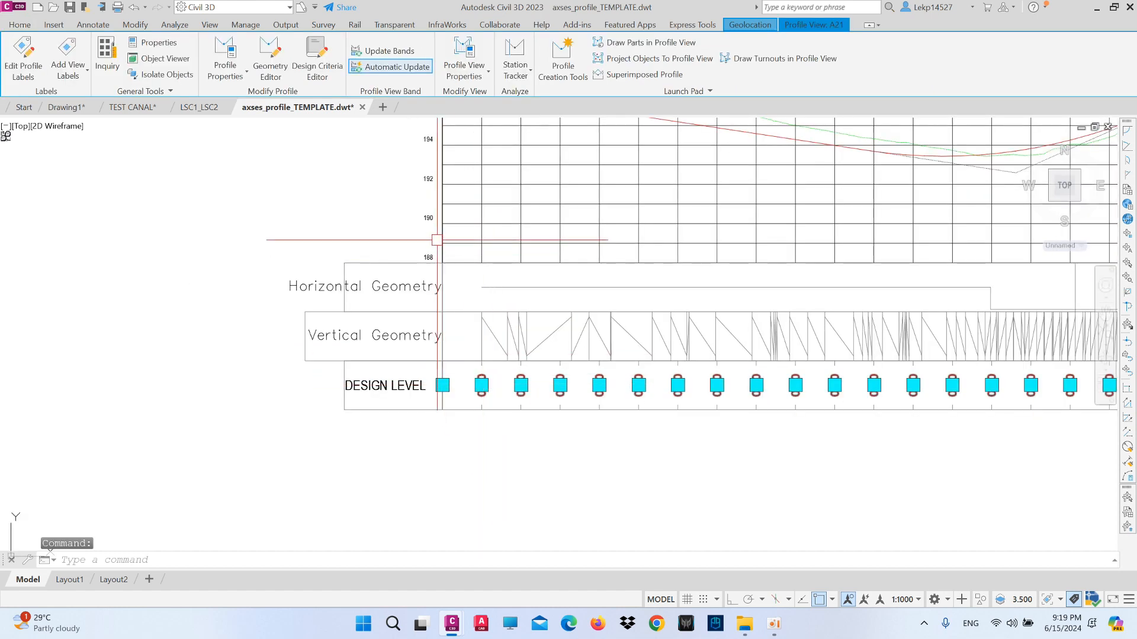
pyautogui.press('Escape')
pyautogui.click(439, 241)
pyautogui.rightClick(387, 208)
pyautogui.click(469, 344)
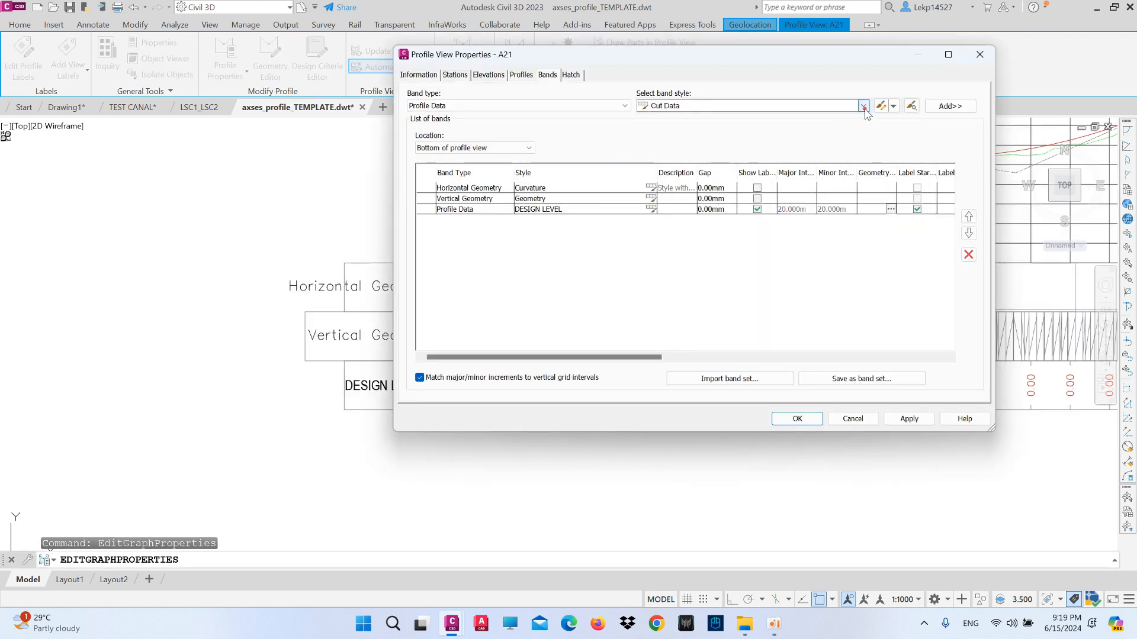
# Create a copy of the DESIGN LEVEL profile data band style and name it EXISTING GROUND.
pyautogui.click(863, 105)
pyautogui.click(675, 126)
pyautogui.click(893, 106)
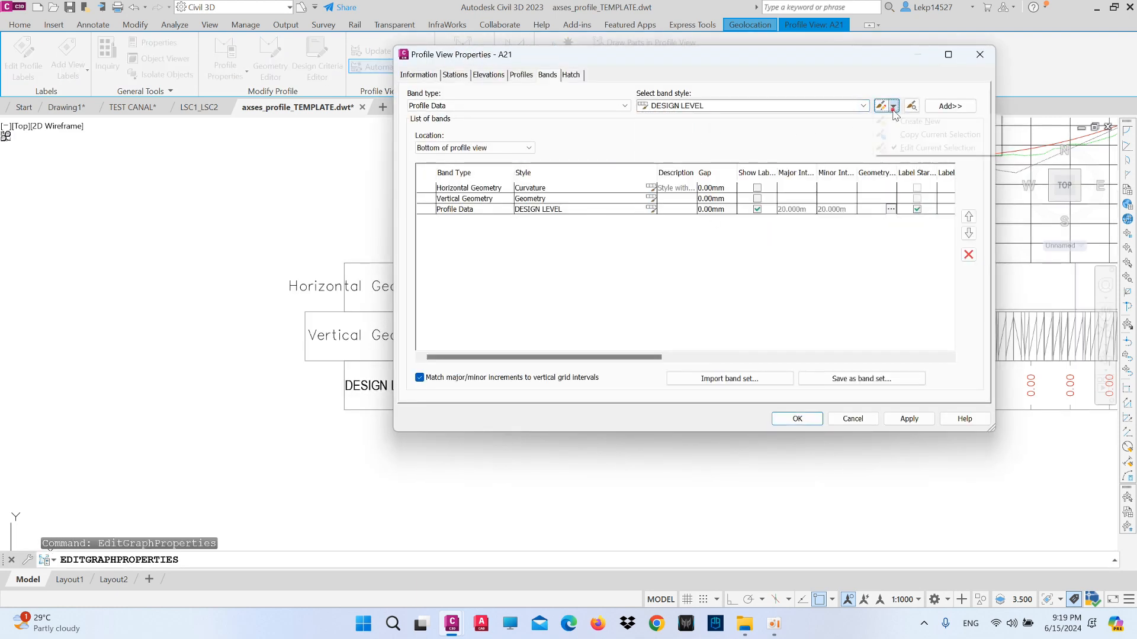
pyautogui.click(911, 135)
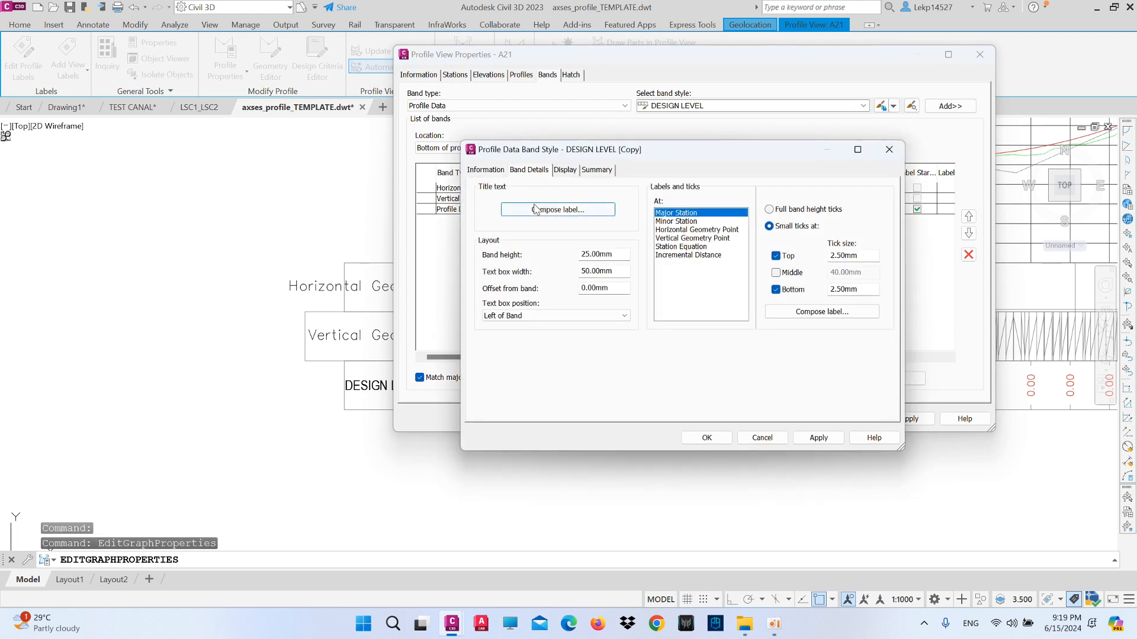
pyautogui.click(484, 170)
pyautogui.moveTo(501, 199); pyautogui.dragTo(345, 207)
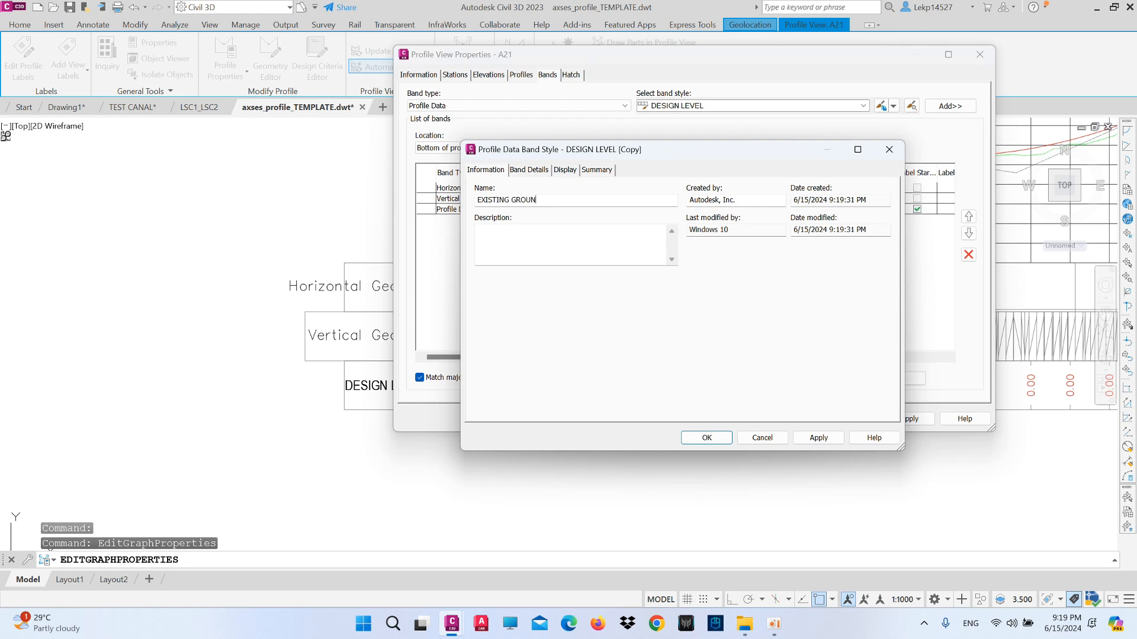
# Replace the title text of the EXISTING GROUND band style with "EXISTING GROUND" and apply the label change.
pyautogui.click(540, 171)
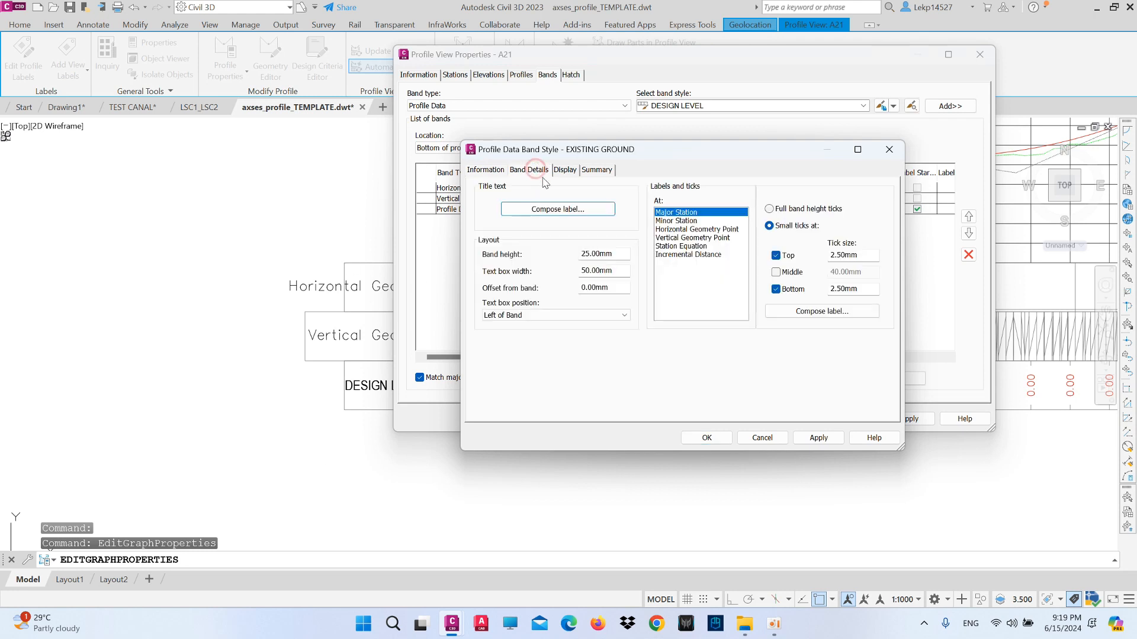
pyautogui.moveTo(653, 150); pyautogui.dragTo(687, 109)
pyautogui.click(613, 168)
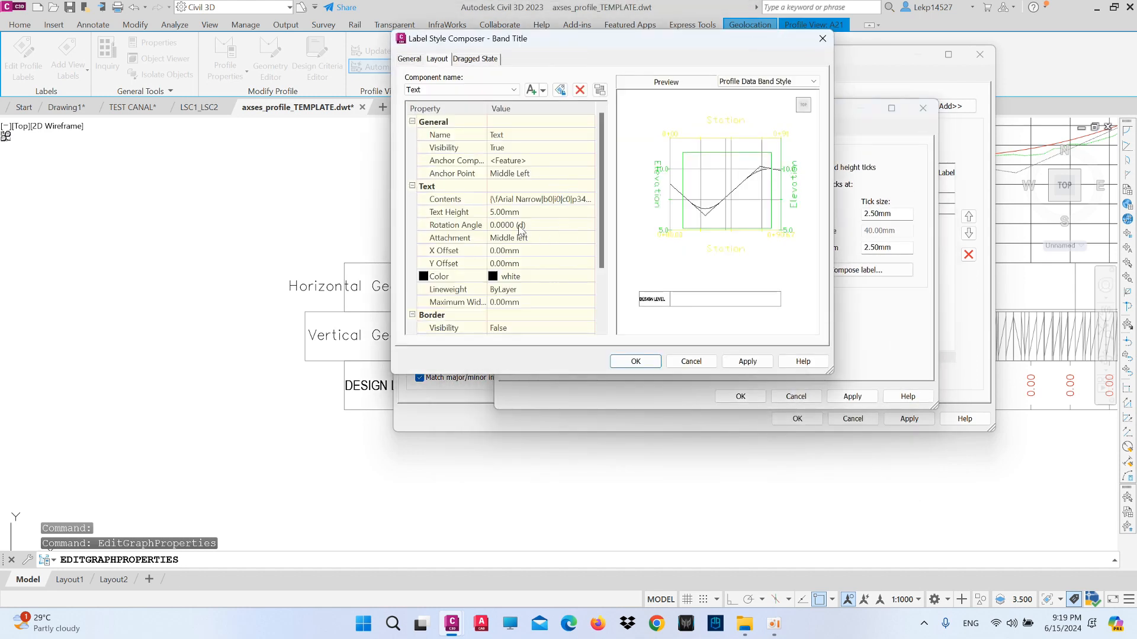
pyautogui.click(590, 199)
pyautogui.click(589, 199)
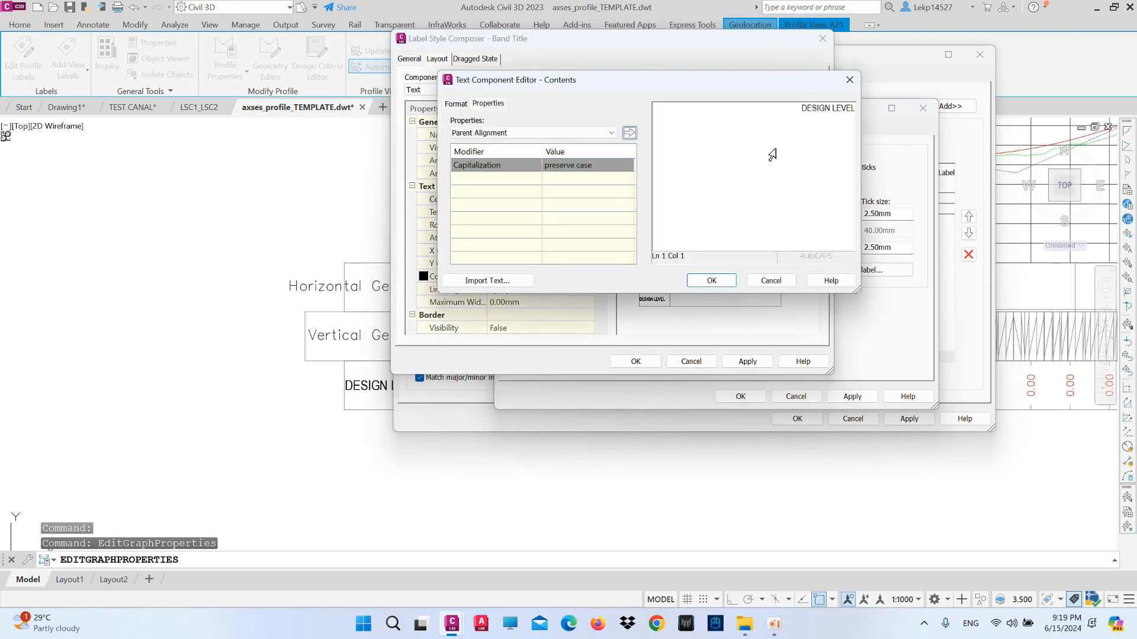
pyautogui.hotkey('ctrl', 'a')
pyautogui.write('E')
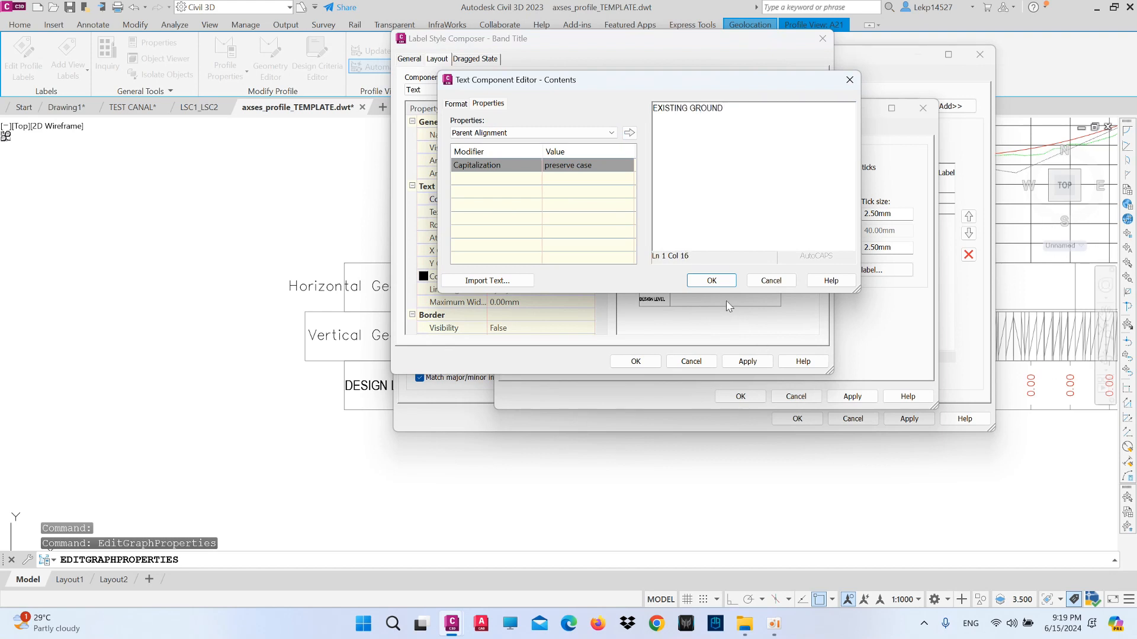
pyautogui.click(712, 281)
pyautogui.click(747, 361)
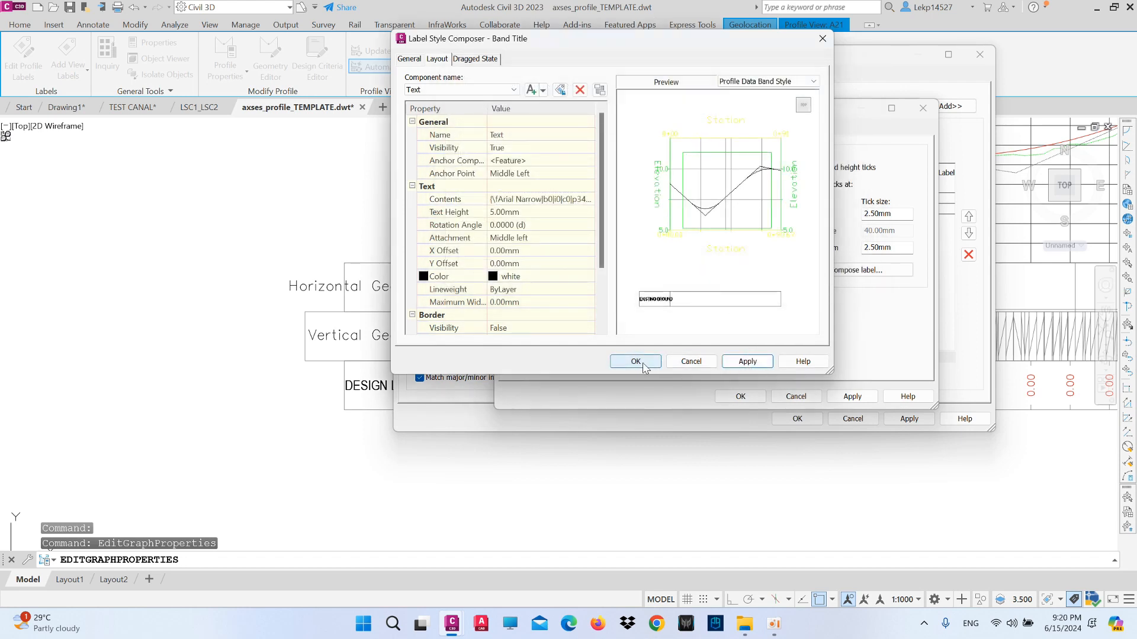
# Set the EXISTING GROUND band style's text box width to 75 mm and add the band below the profile view.
pyautogui.click(642, 365)
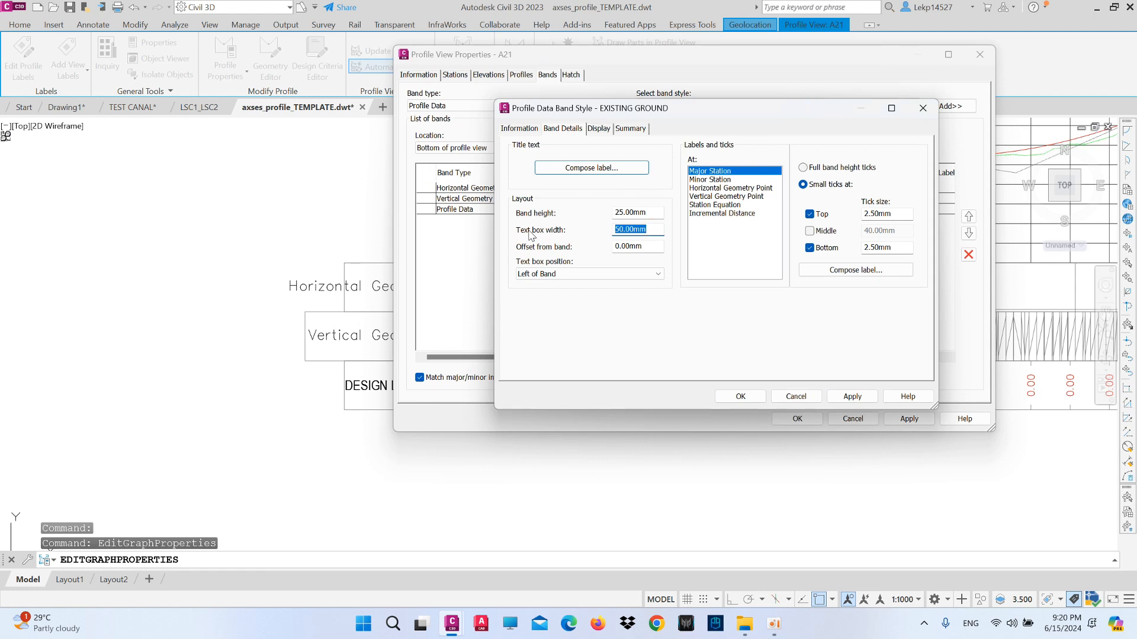
pyautogui.click(852, 396)
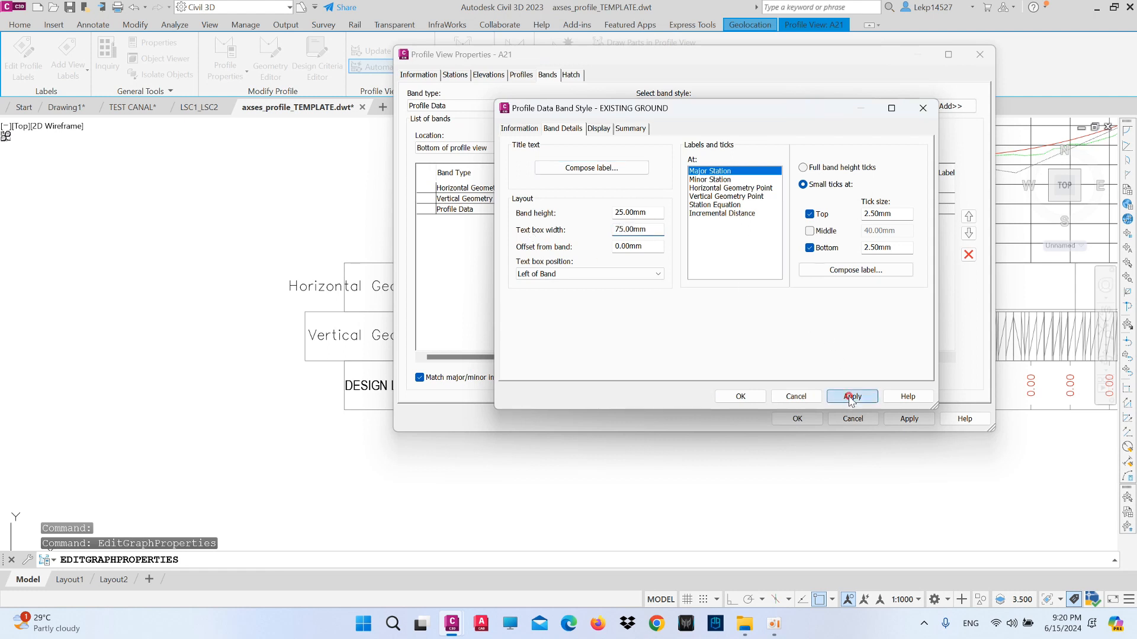
pyautogui.click(740, 396)
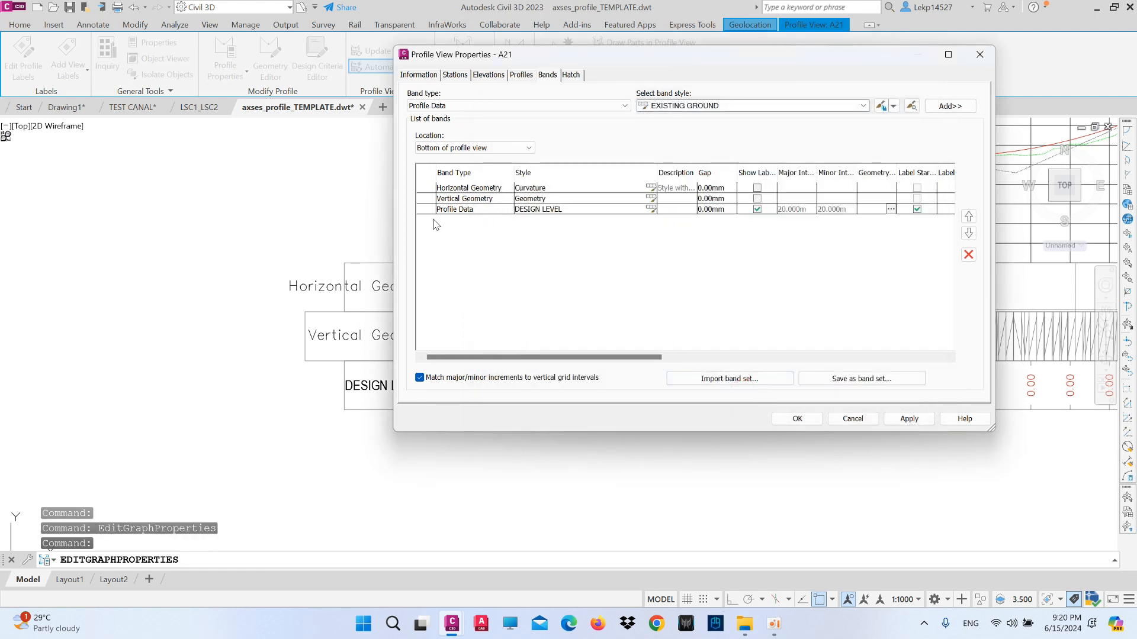
pyautogui.click(951, 106)
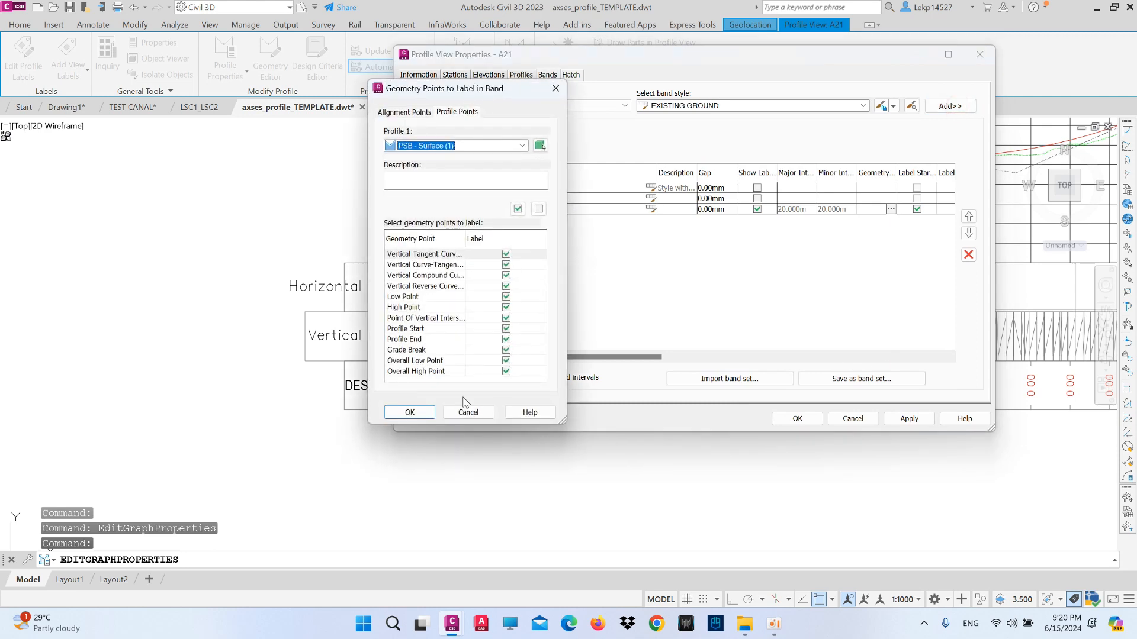
pyautogui.click(410, 413)
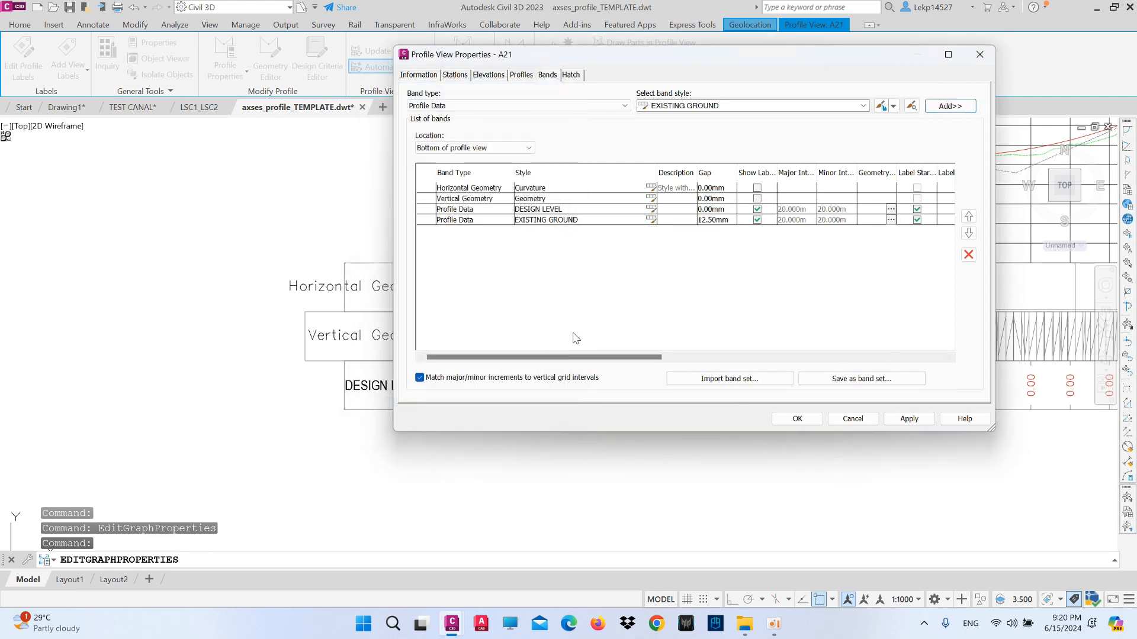
# Set the text box width of the DESIGN LEVEL band style to 75 mm and apply it to the profile view.
pyautogui.click(651, 209)
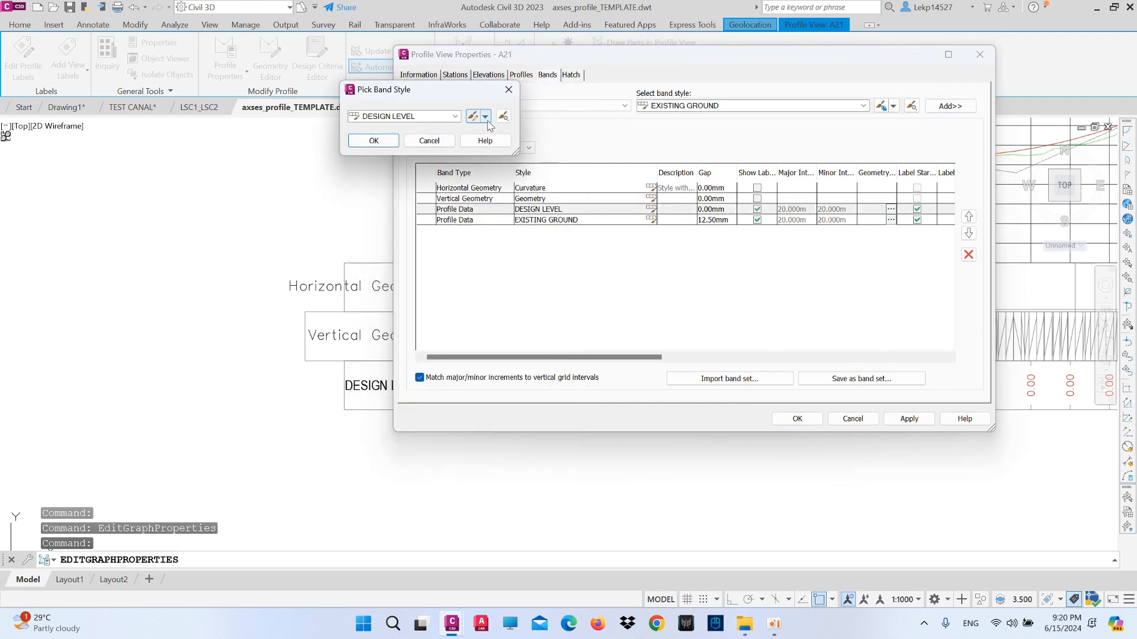
pyautogui.click(486, 117)
pyautogui.click(532, 156)
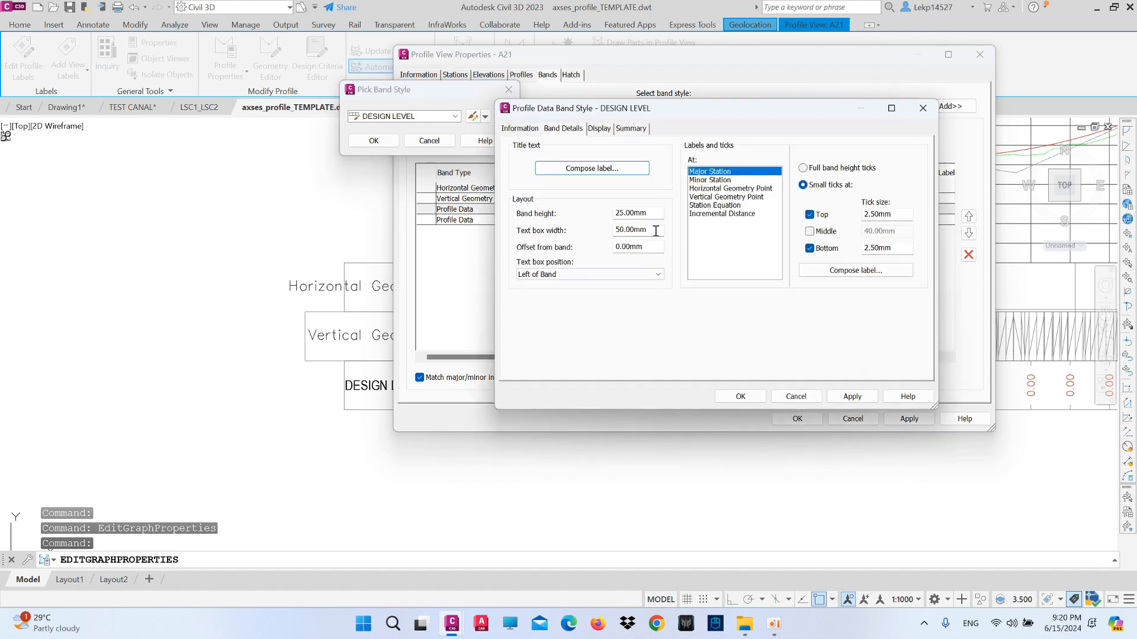
pyautogui.click(736, 396)
pyautogui.click(373, 140)
pyautogui.click(909, 418)
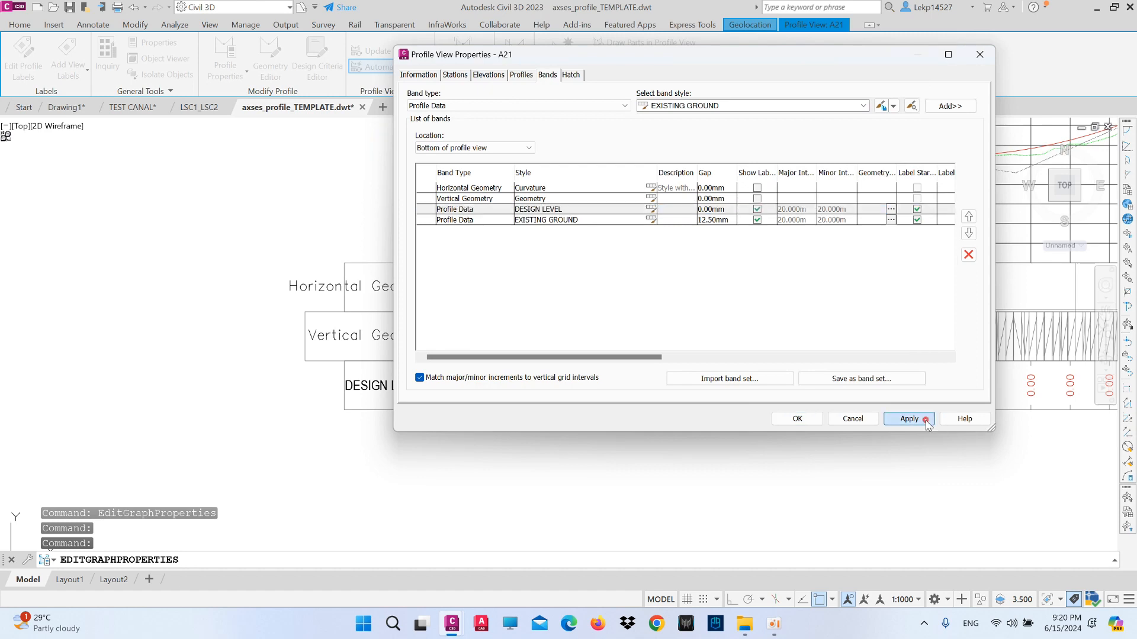
# Set the EXISTING GROUND band's gap to 0.00 mm, then apply and close the profile view properties.
pyautogui.doubleClick(727, 221)
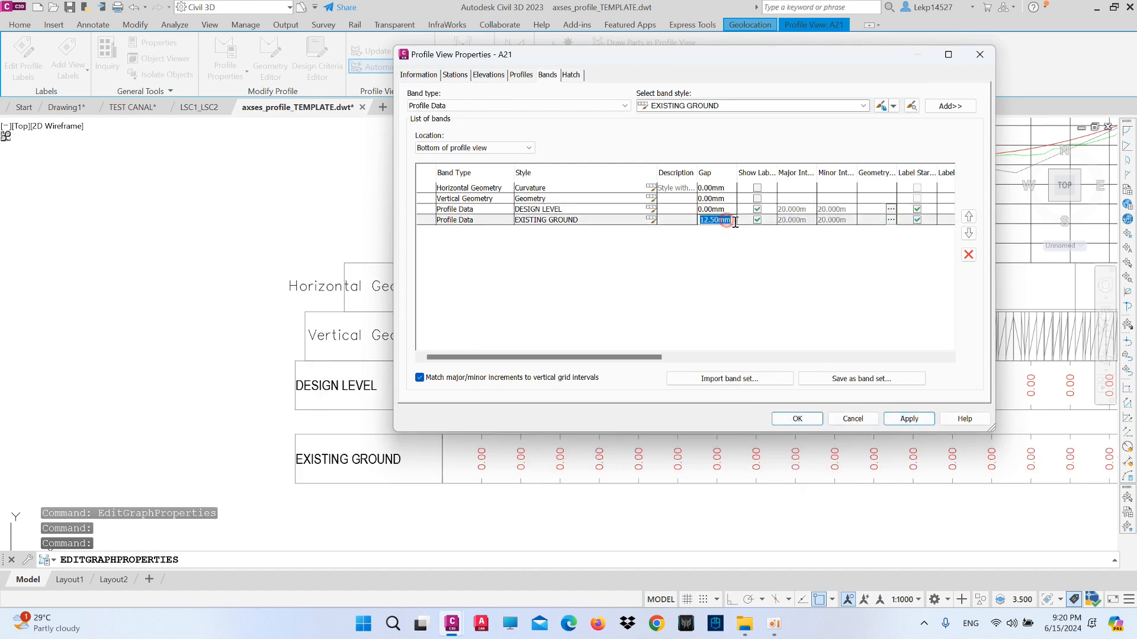
pyautogui.click(912, 419)
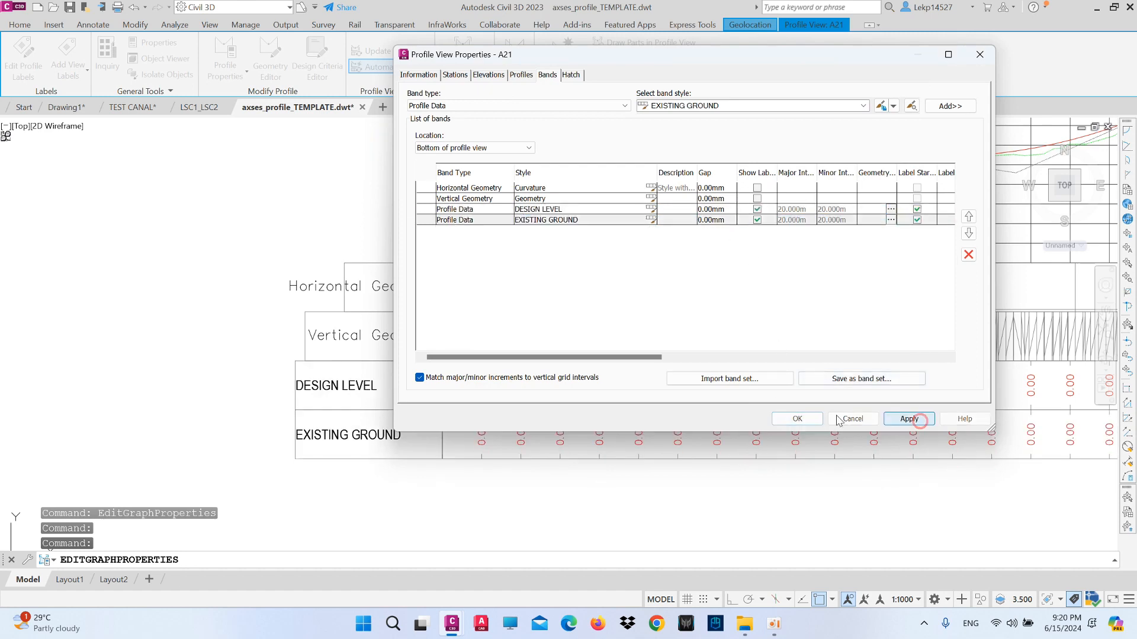
pyautogui.click(797, 419)
pyautogui.press('Escape')
pyautogui.scroll(2, 373, 415)
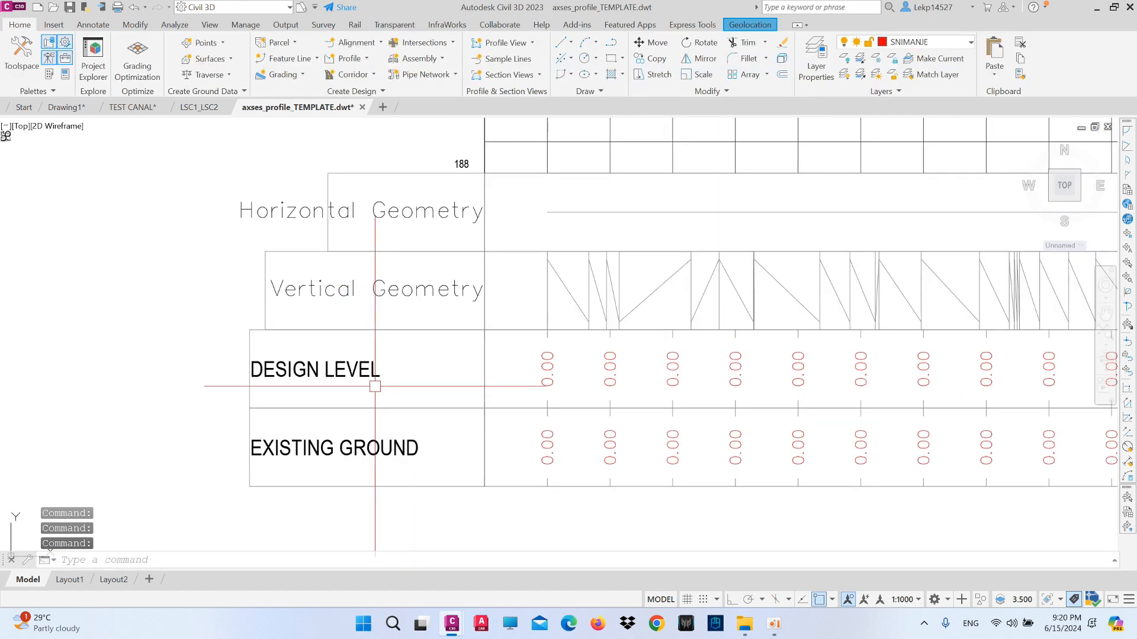
pyautogui.scroll(-2, 322, 339)
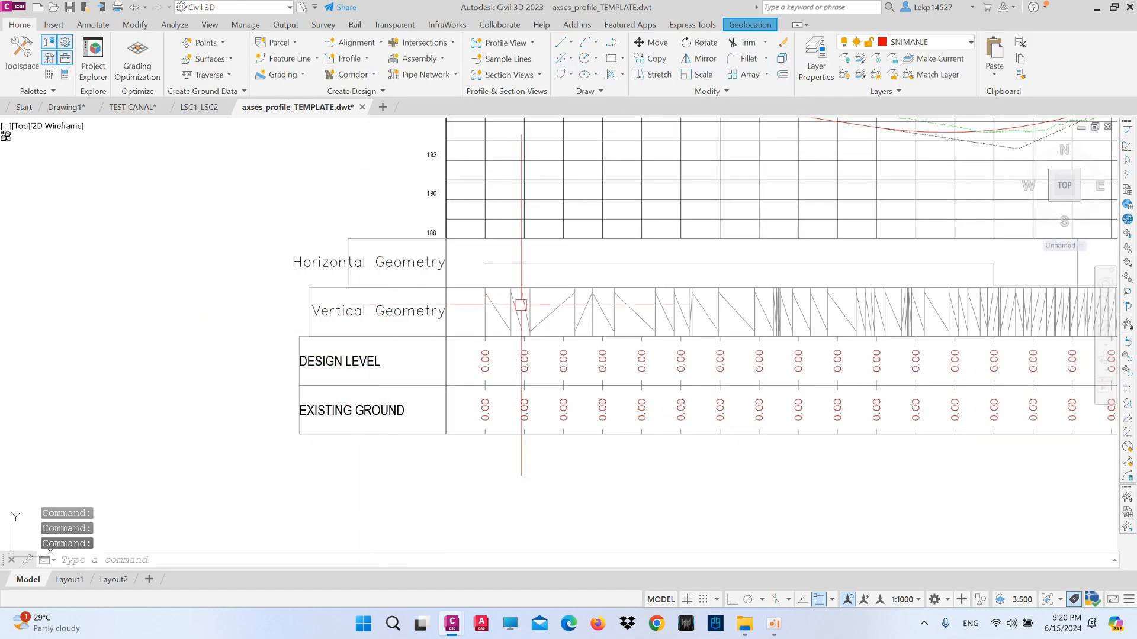
# Reopen the profile view properties and set the Vertical Geometry band style's text box width to 75 mm.
pyautogui.click(482, 283)
pyautogui.rightClick(523, 173)
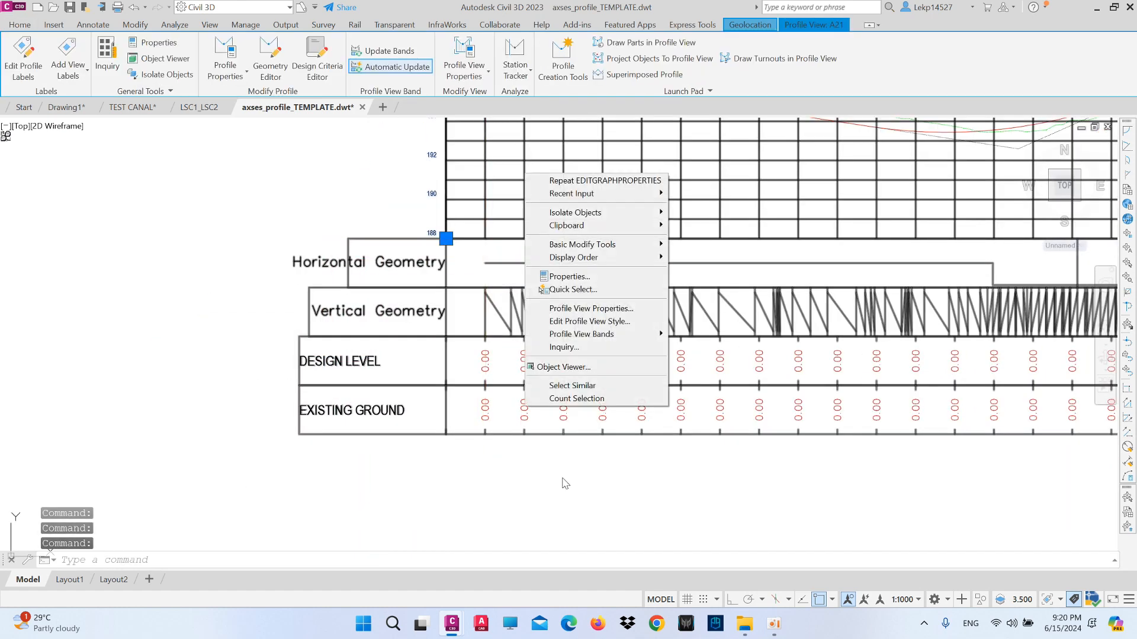
pyautogui.click(579, 309)
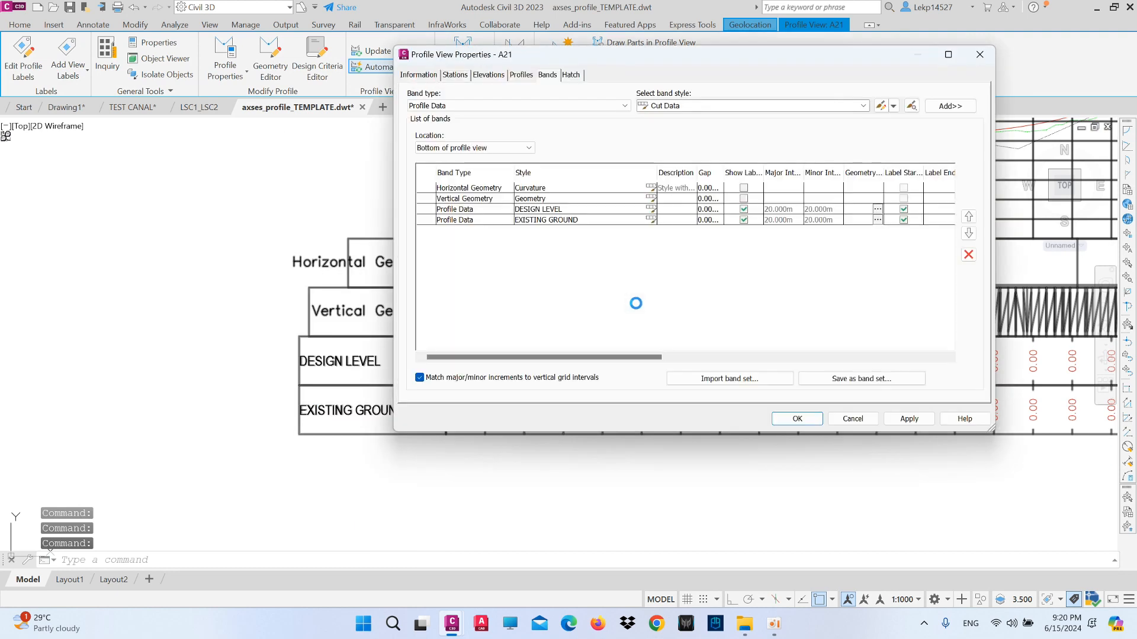
pyautogui.click(652, 199)
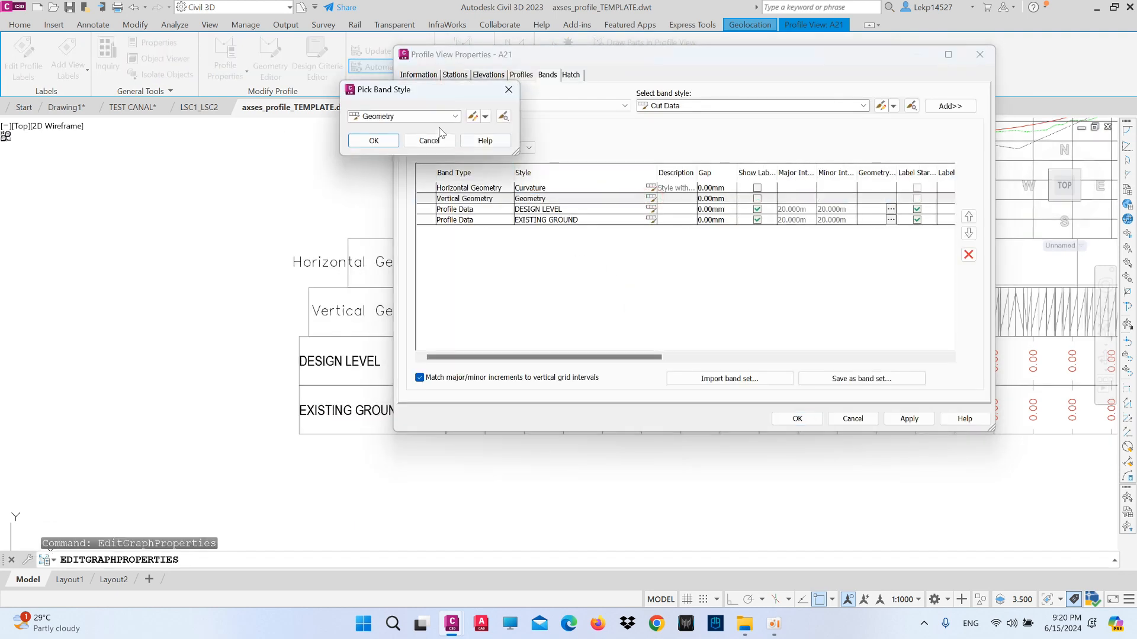
pyautogui.click(476, 118)
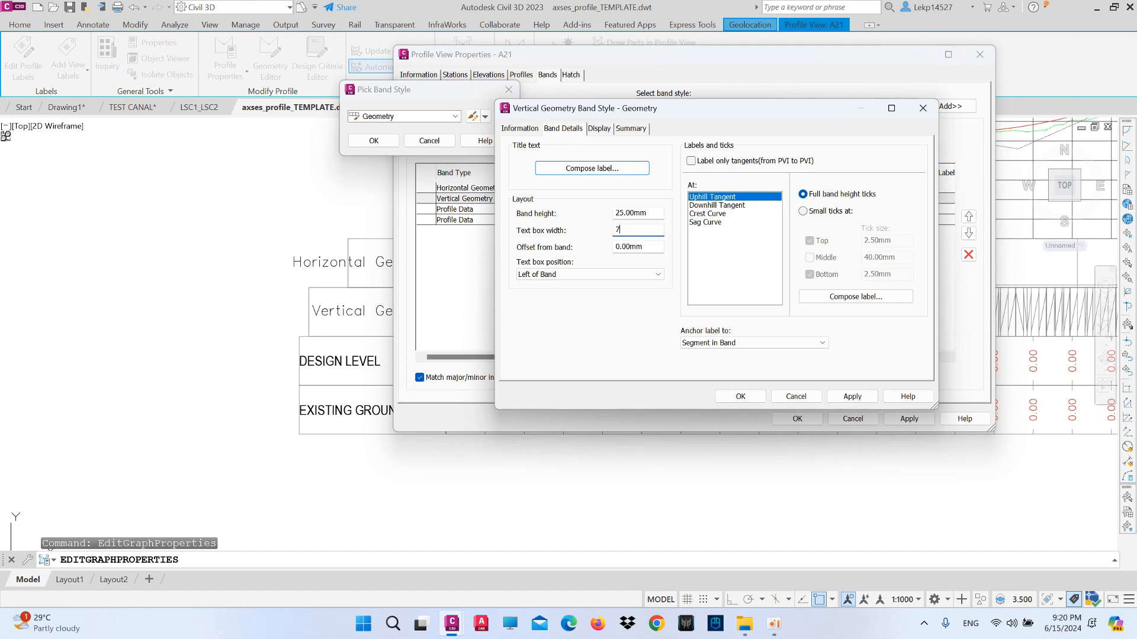
pyautogui.click(755, 397)
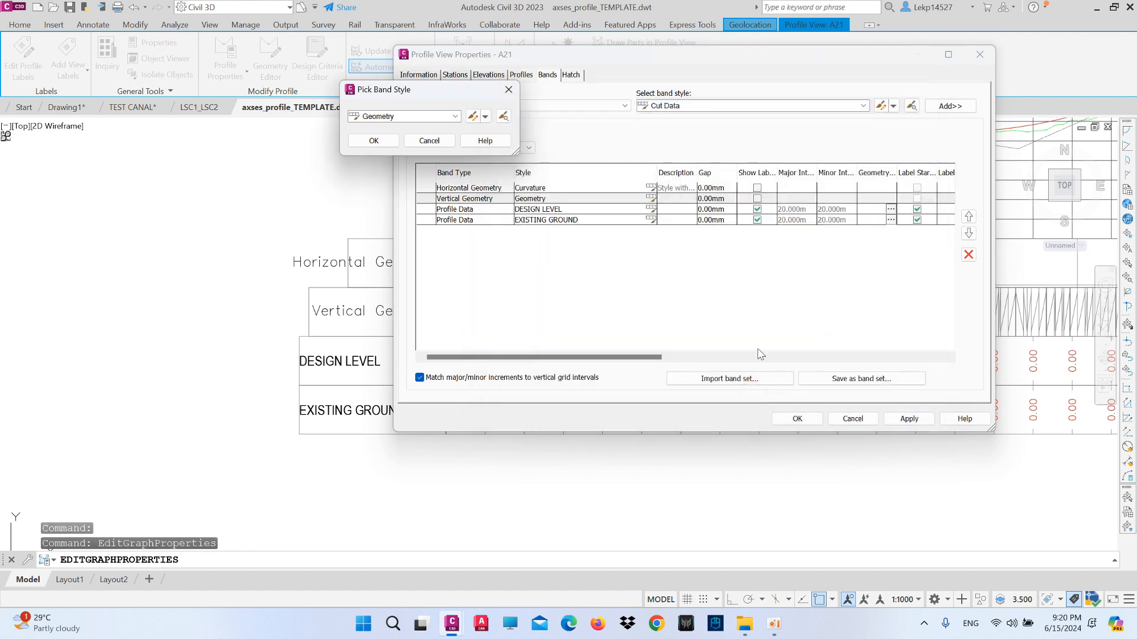
pyautogui.click(374, 142)
# Set the text box width of the Horizontal Geometry band's Curvature style to 75 mm and save the profile view properties.
pyautogui.click(651, 187)
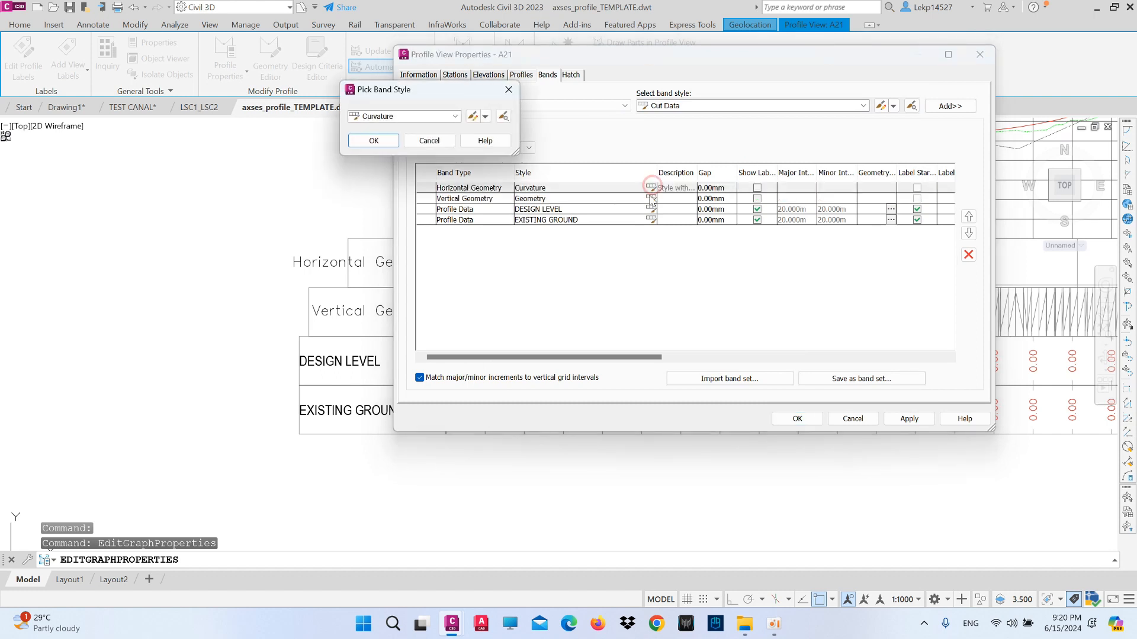
pyautogui.click(473, 116)
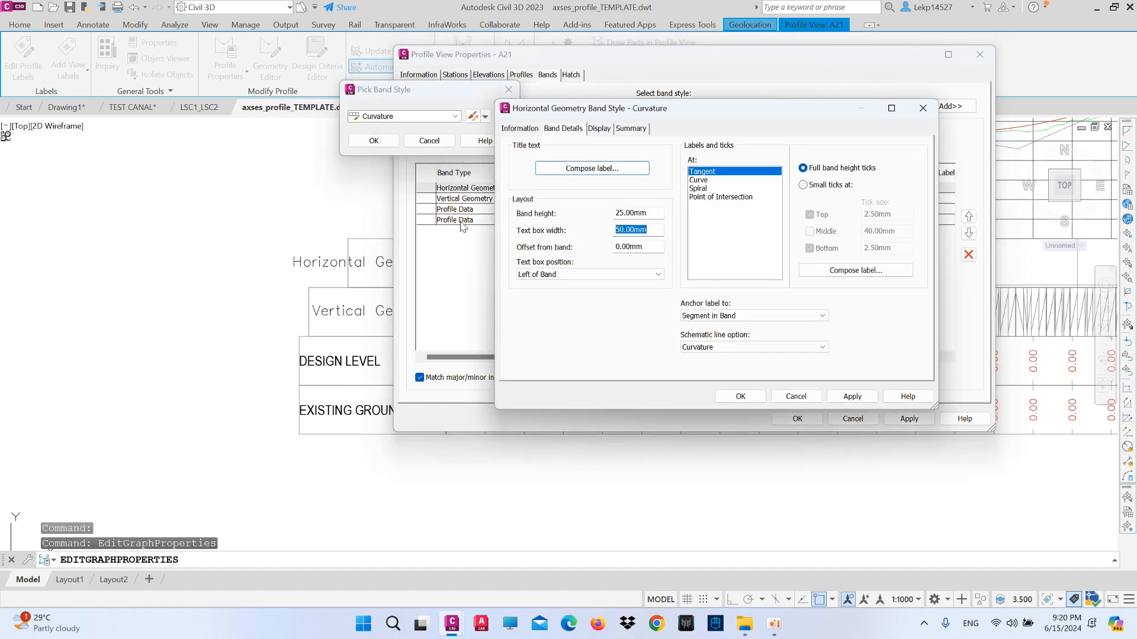
pyautogui.click(734, 397)
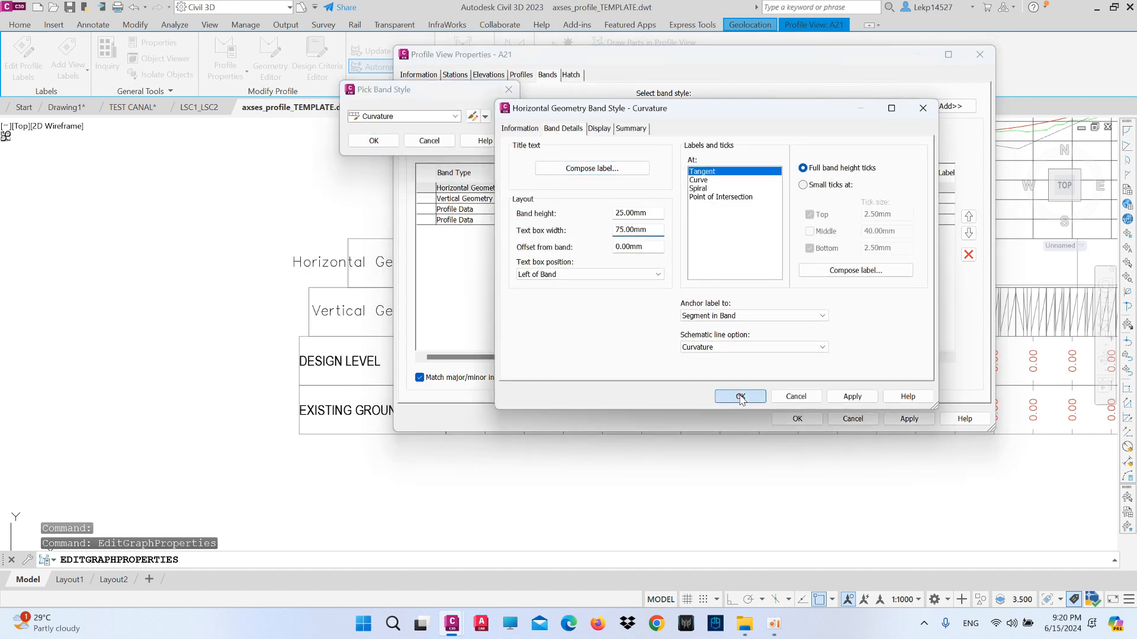
pyautogui.click(374, 141)
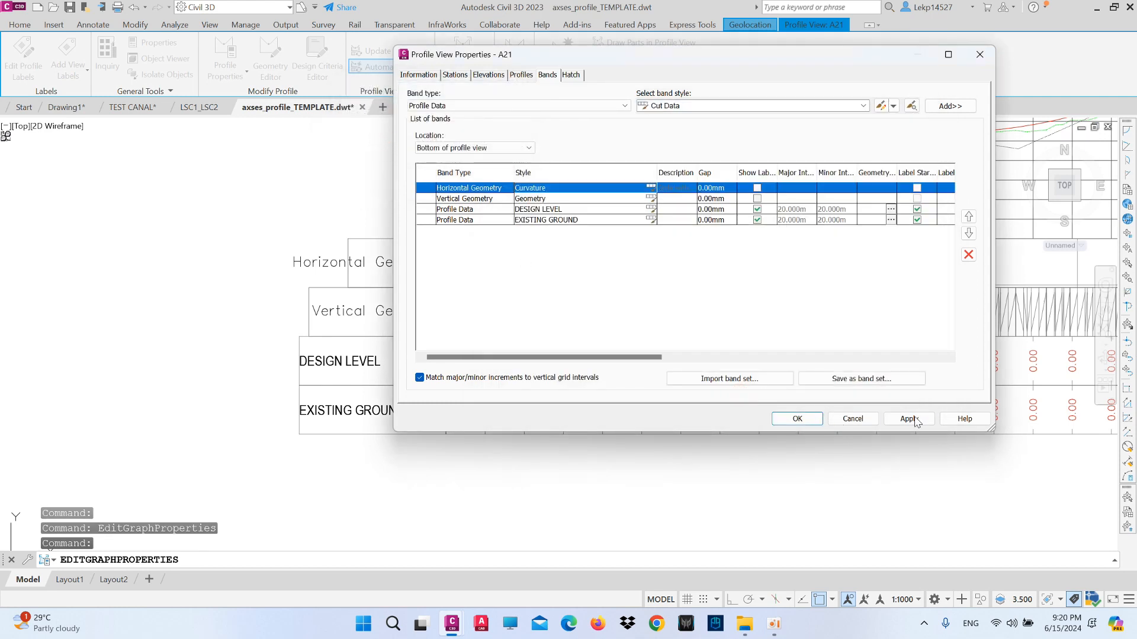
pyautogui.click(910, 419)
pyautogui.click(786, 418)
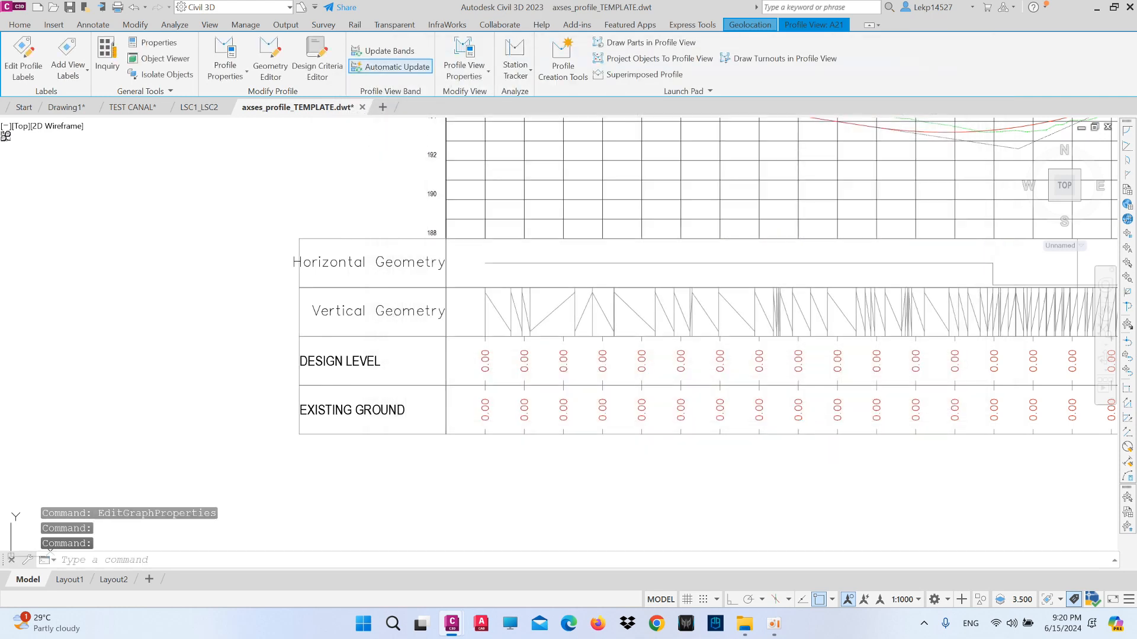
# Examine the title boxes and elevation labels of the four bands below the profile view.
pyautogui.scroll(3, 327, 264)
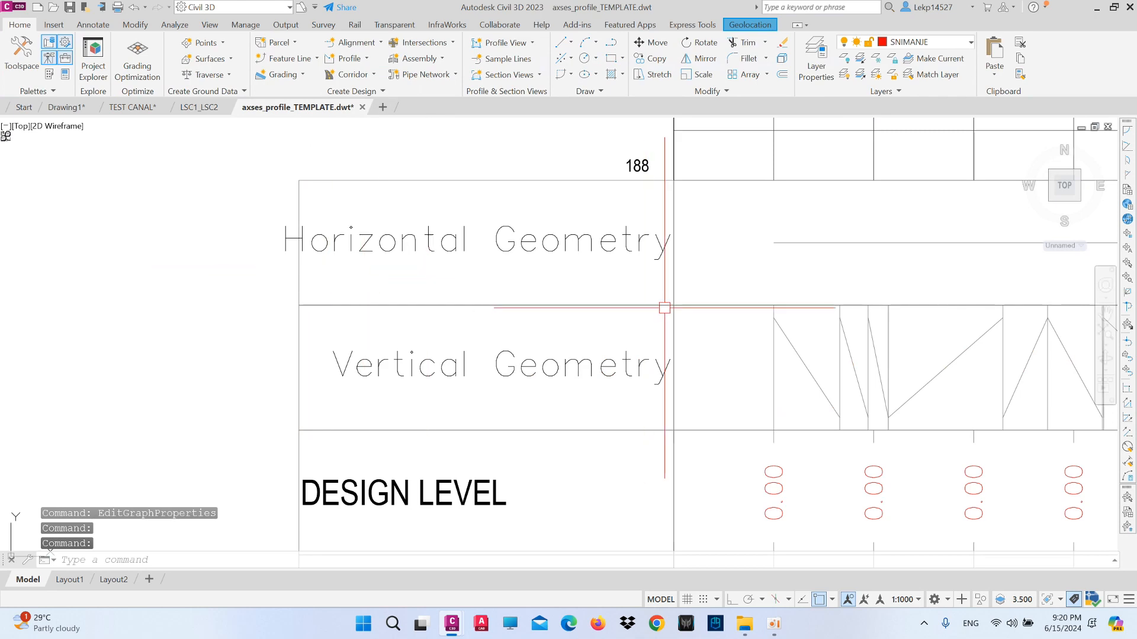
pyautogui.scroll(-4, 542, 230)
pyautogui.scroll(4, 494, 238)
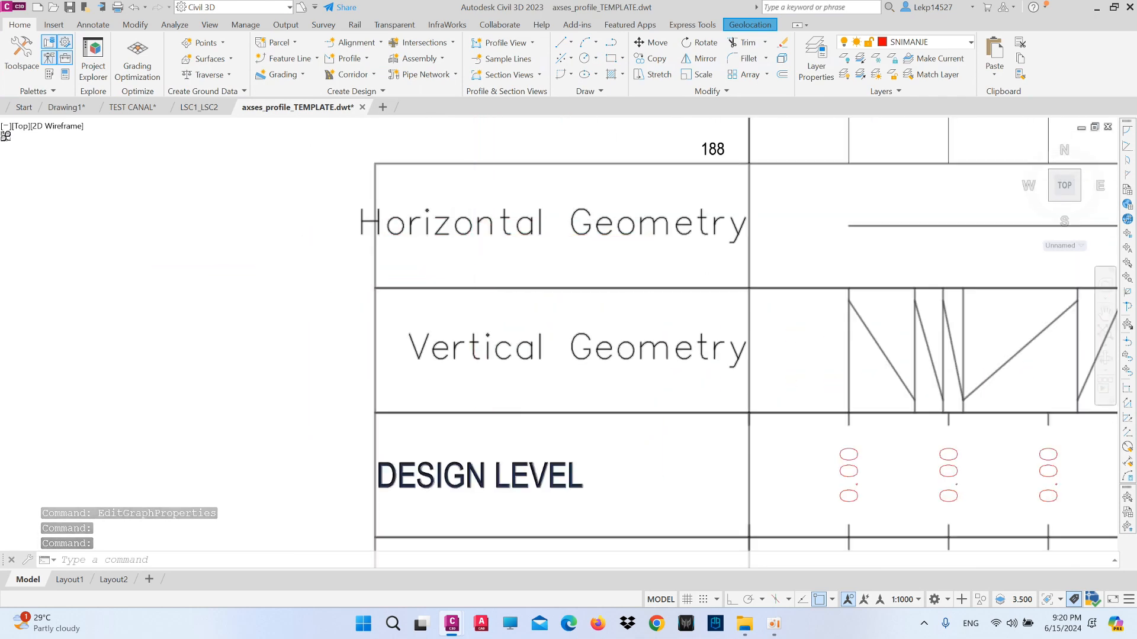
pyautogui.scroll(-3, 483, 253)
pyautogui.scroll(1, 526, 364)
pyautogui.scroll(2, 536, 367)
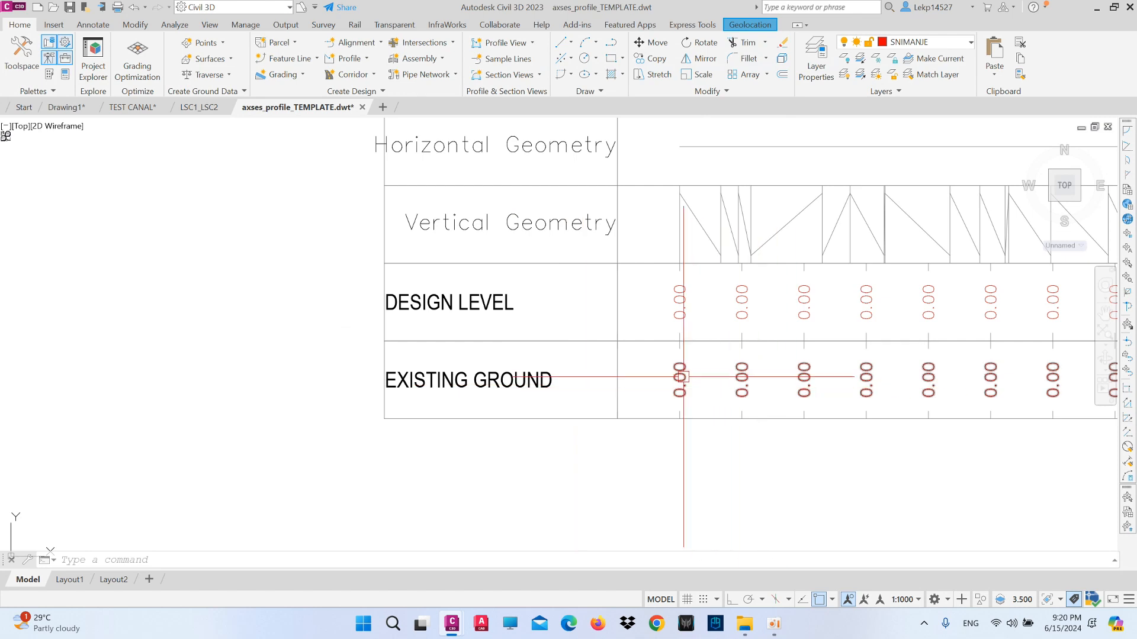
pyautogui.scroll(3, 691, 340)
pyautogui.scroll(-5, 521, 343)
pyautogui.scroll(1, 560, 350)
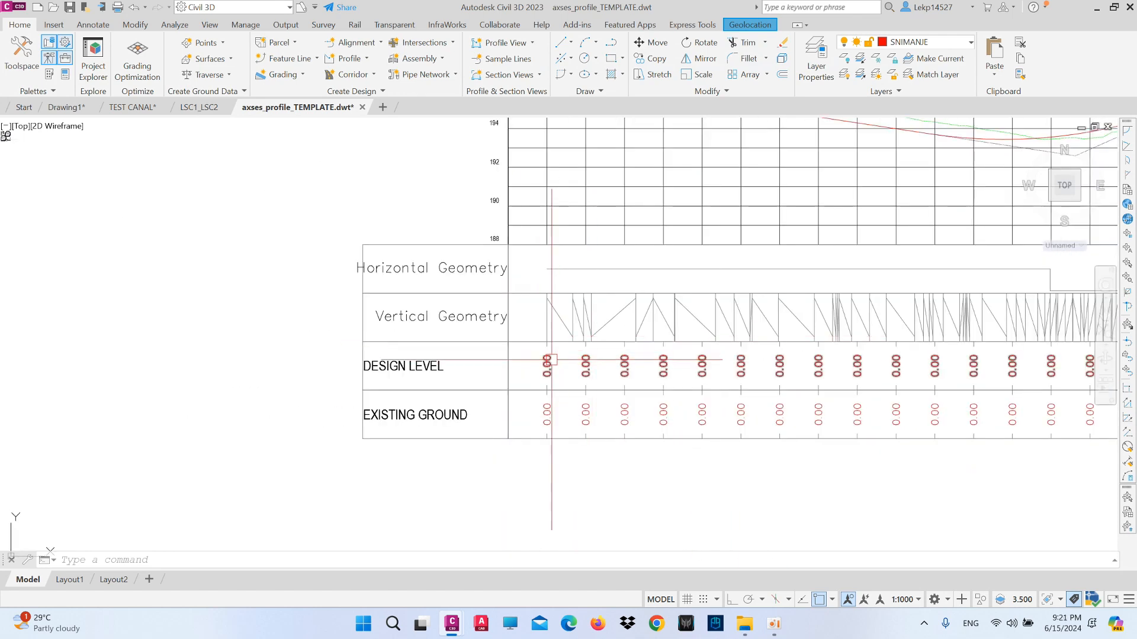
# From the profile view properties, copy the EXISTING GROUND profile data band style and name the copy HIGHT LEVEL.
pyautogui.click(542, 222)
pyautogui.rightClick(455, 190)
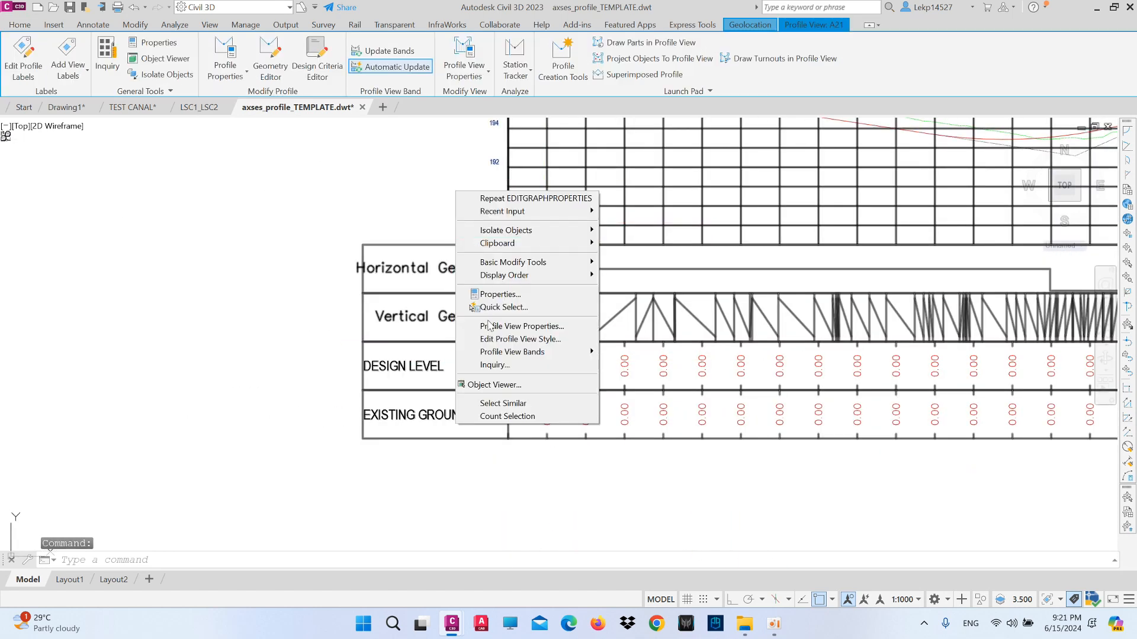
pyautogui.click(522, 328)
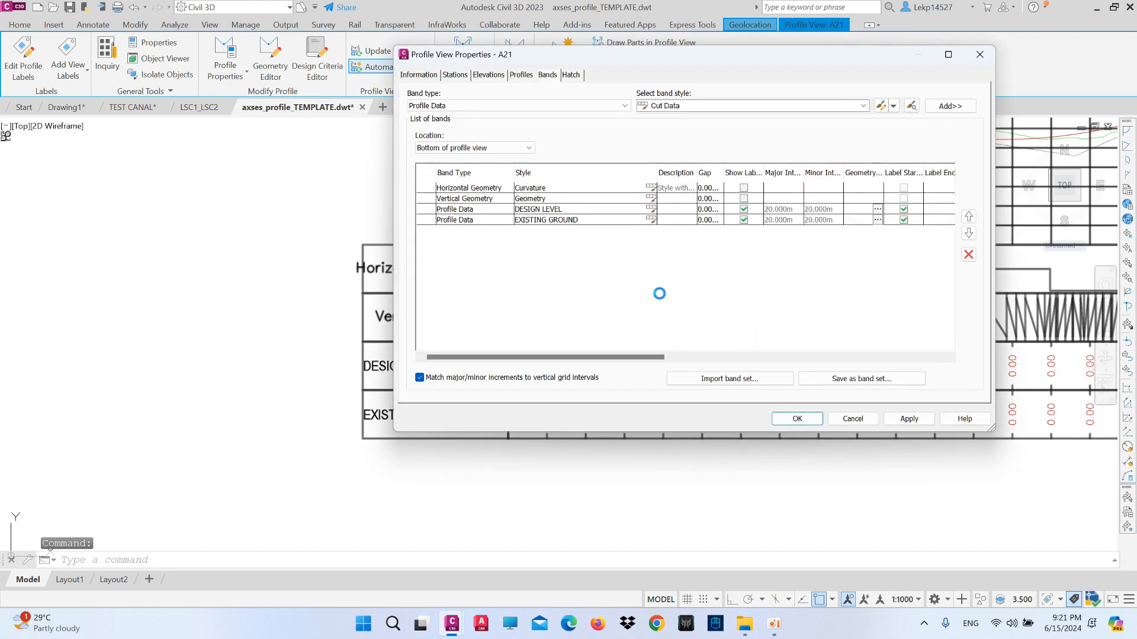
pyautogui.click(860, 106)
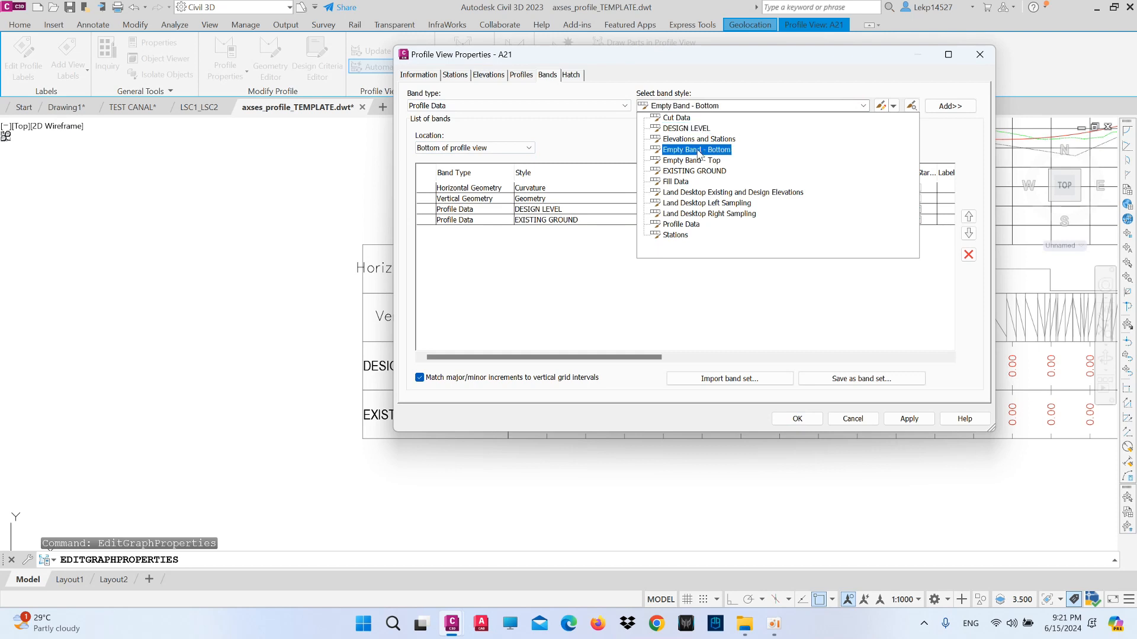
pyautogui.click(690, 171)
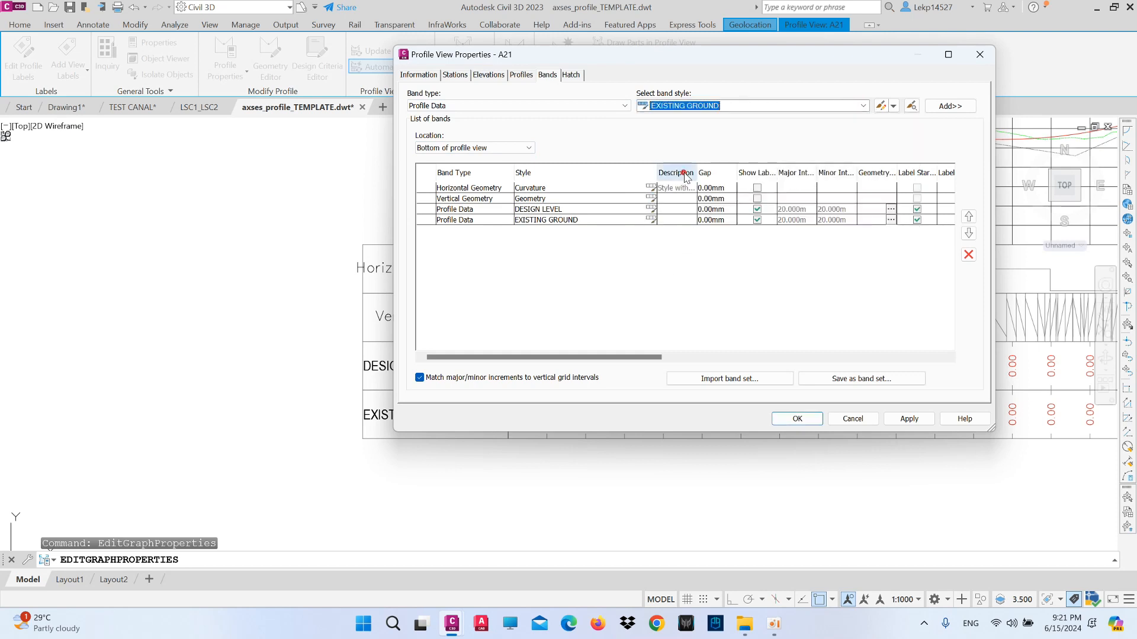
pyautogui.click(892, 106)
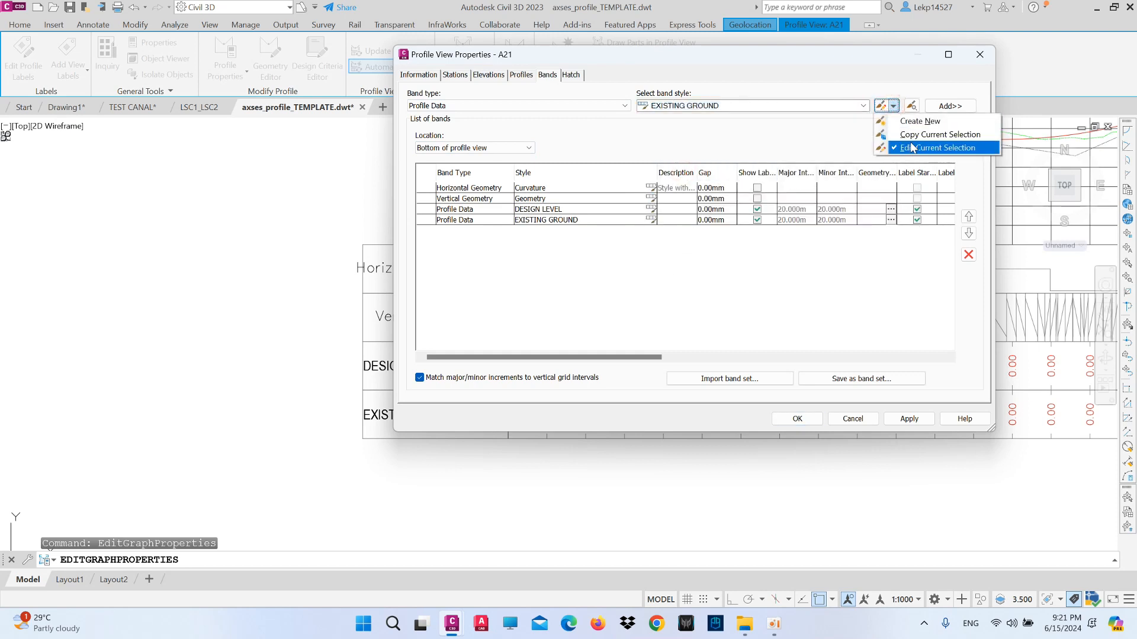
pyautogui.click(915, 136)
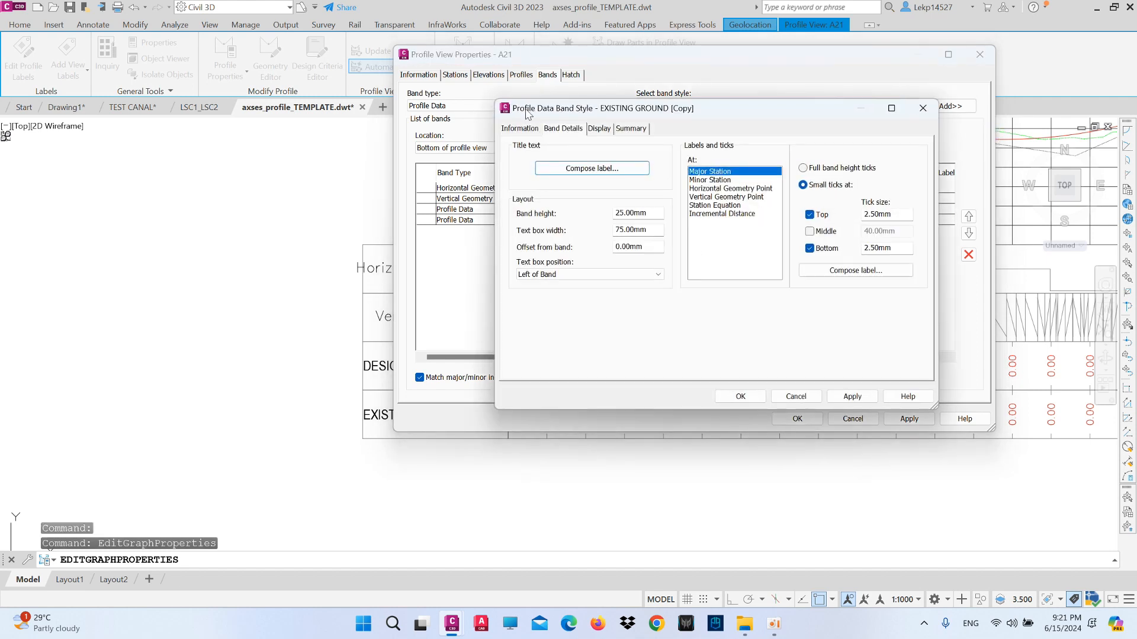
pyautogui.click(520, 128)
pyautogui.moveTo(617, 162); pyautogui.dragTo(307, 150)
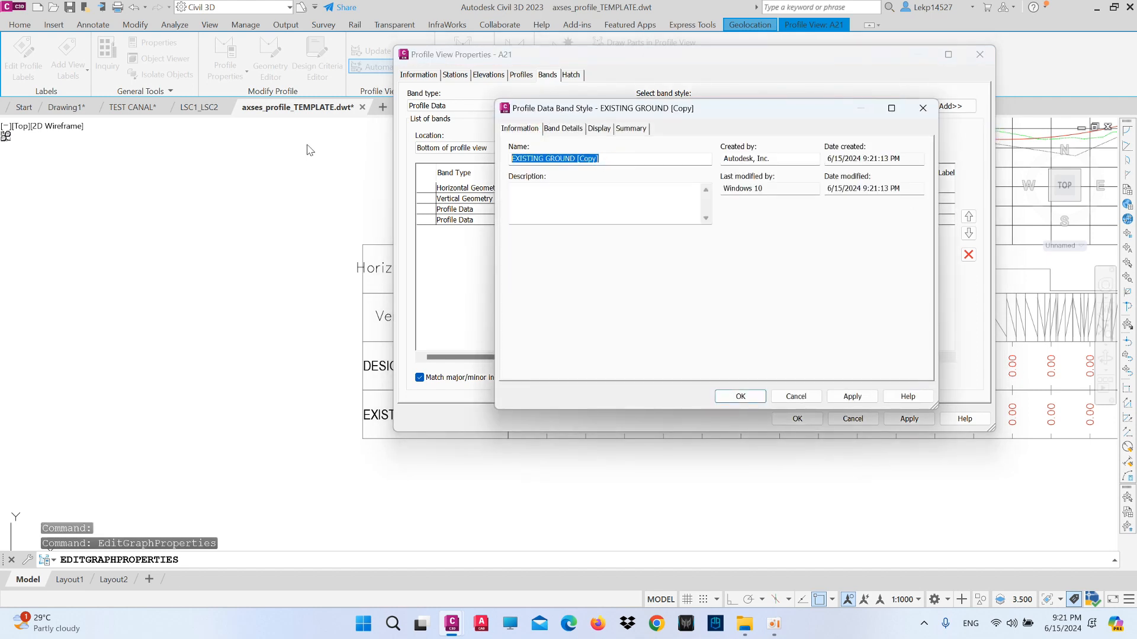
pyautogui.write('H')
pyautogui.press('capslock')
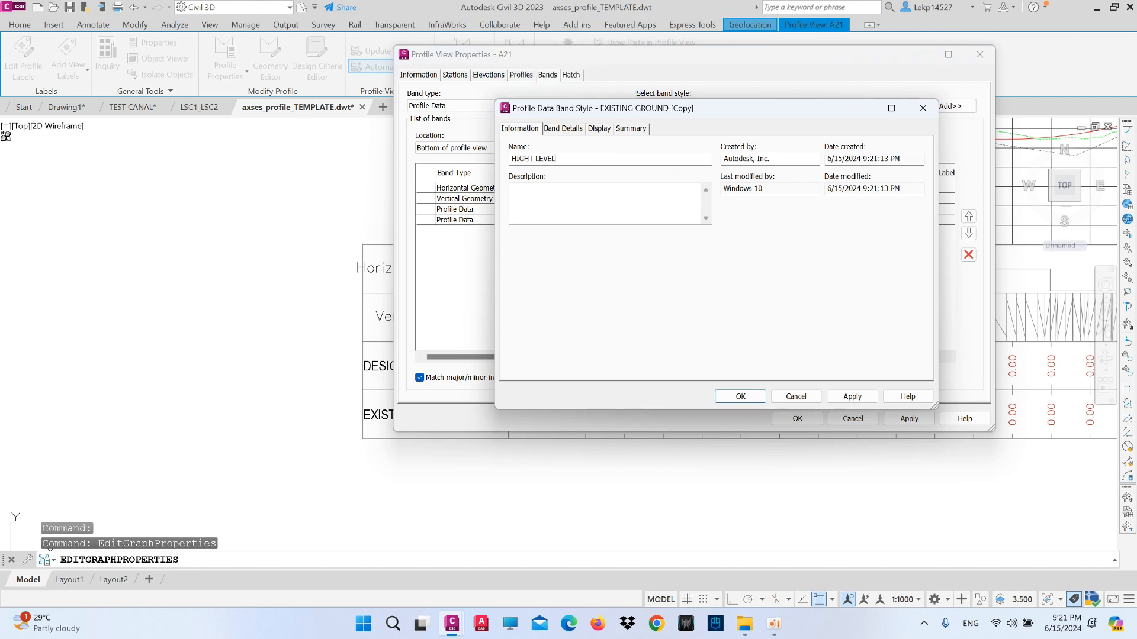
pyautogui.click(560, 129)
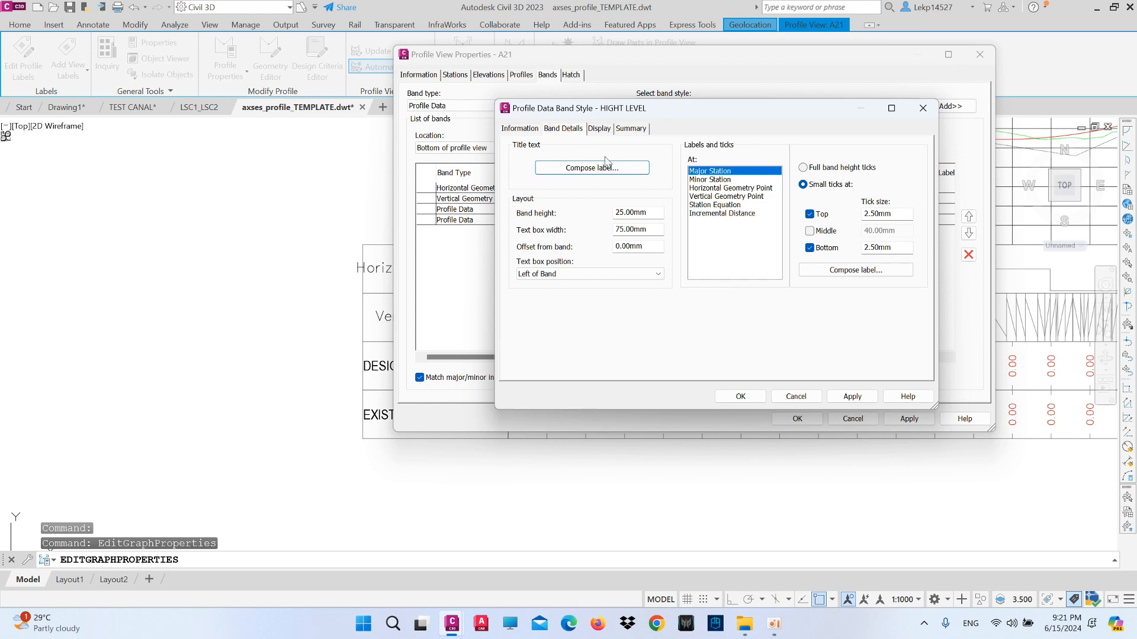
# Replace the title text of the HIGHT LEVEL band style with the style's own name, HIGHT LEVEL, and save the style.
pyautogui.click(527, 128)
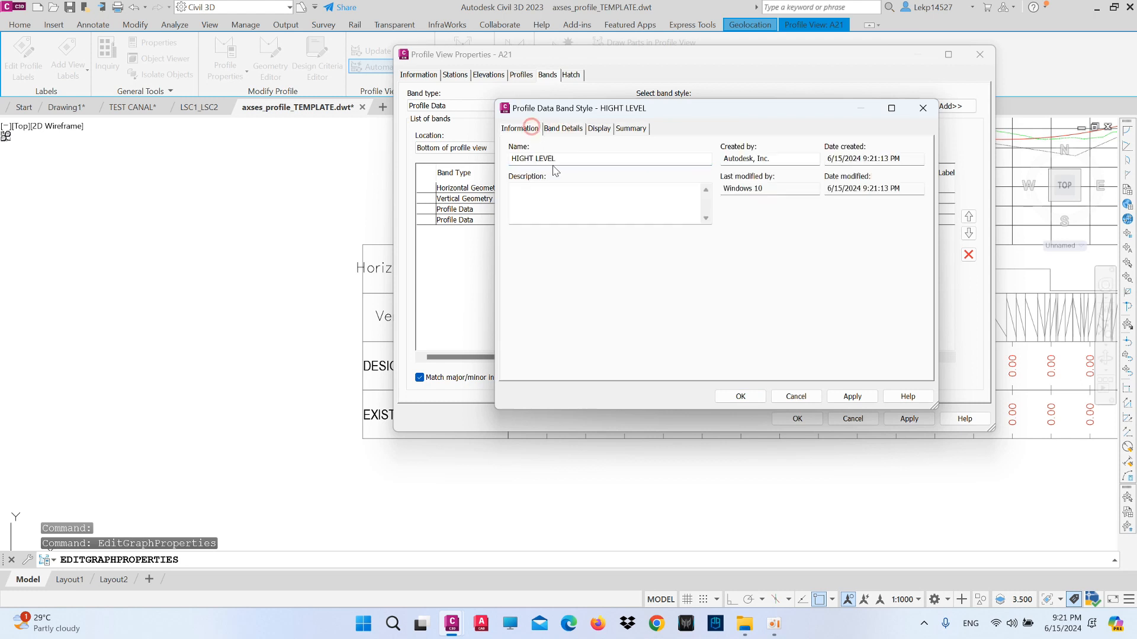
pyautogui.rightClick(515, 158)
pyautogui.click(546, 205)
pyautogui.click(567, 130)
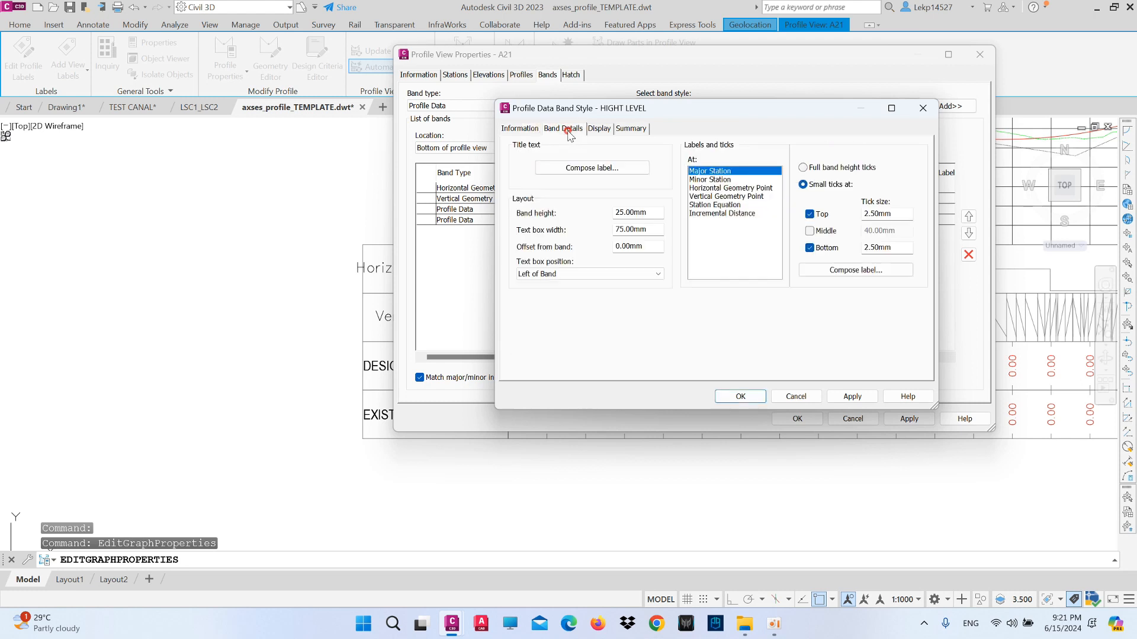
pyautogui.click(592, 167)
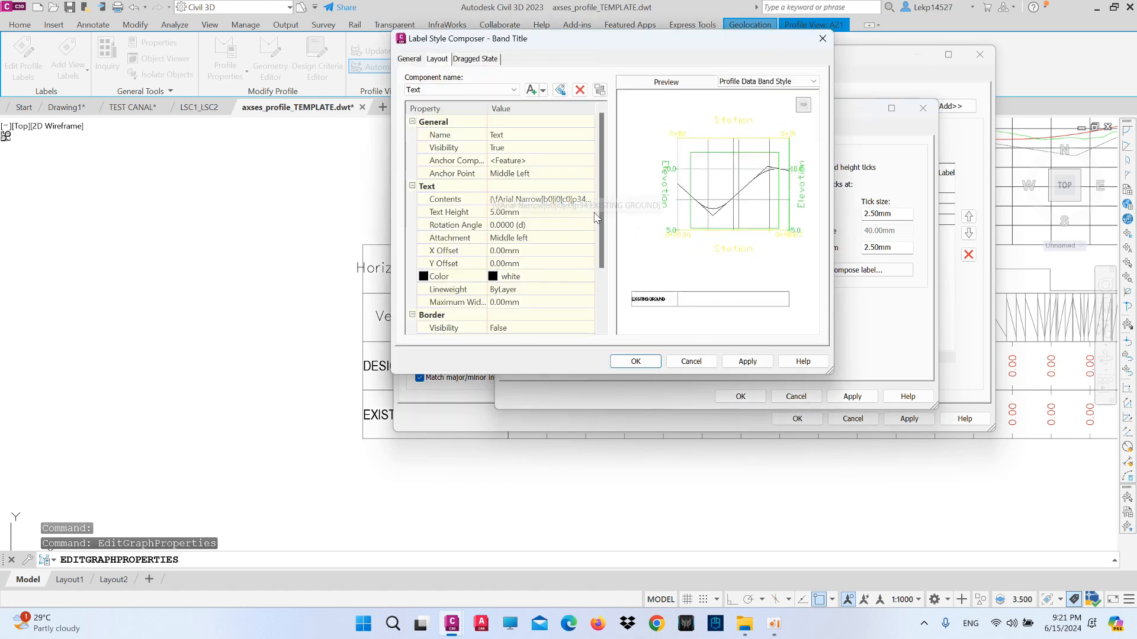
pyautogui.hotkey('ctrl', 'a')
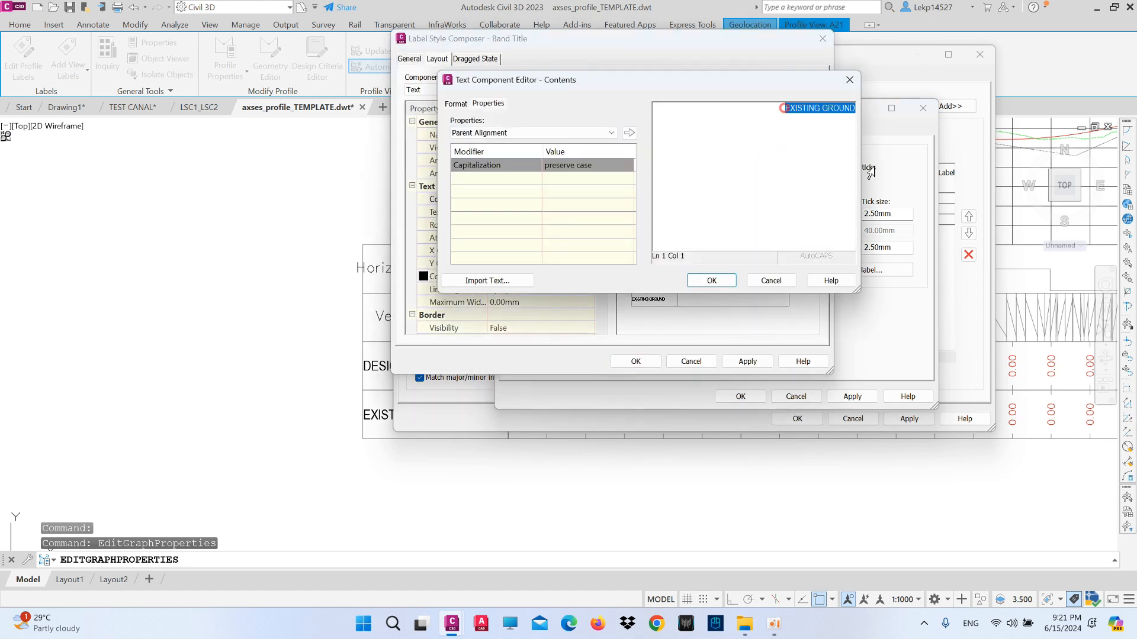
pyautogui.hotkey('ctrl', 'v')
pyautogui.click(712, 280)
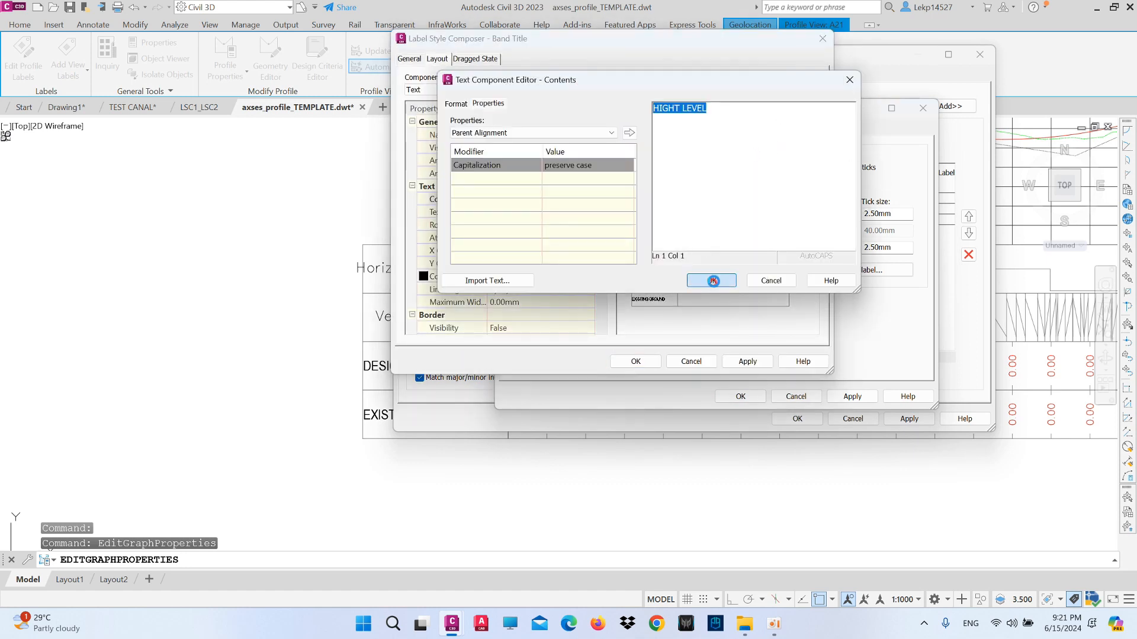
pyautogui.click(636, 361)
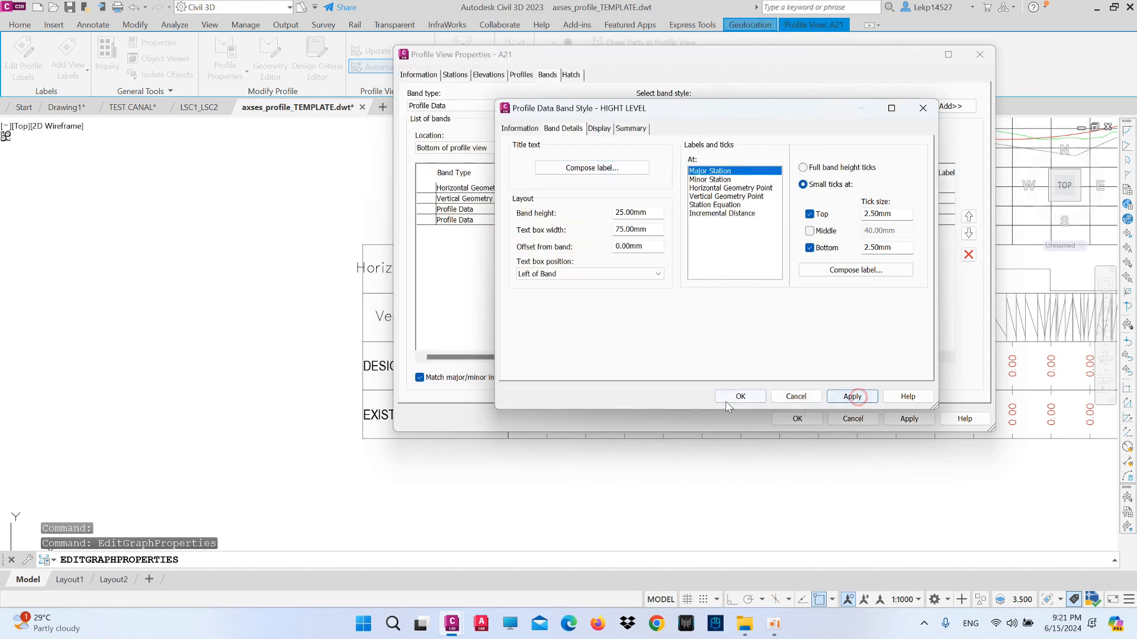
pyautogui.click(729, 396)
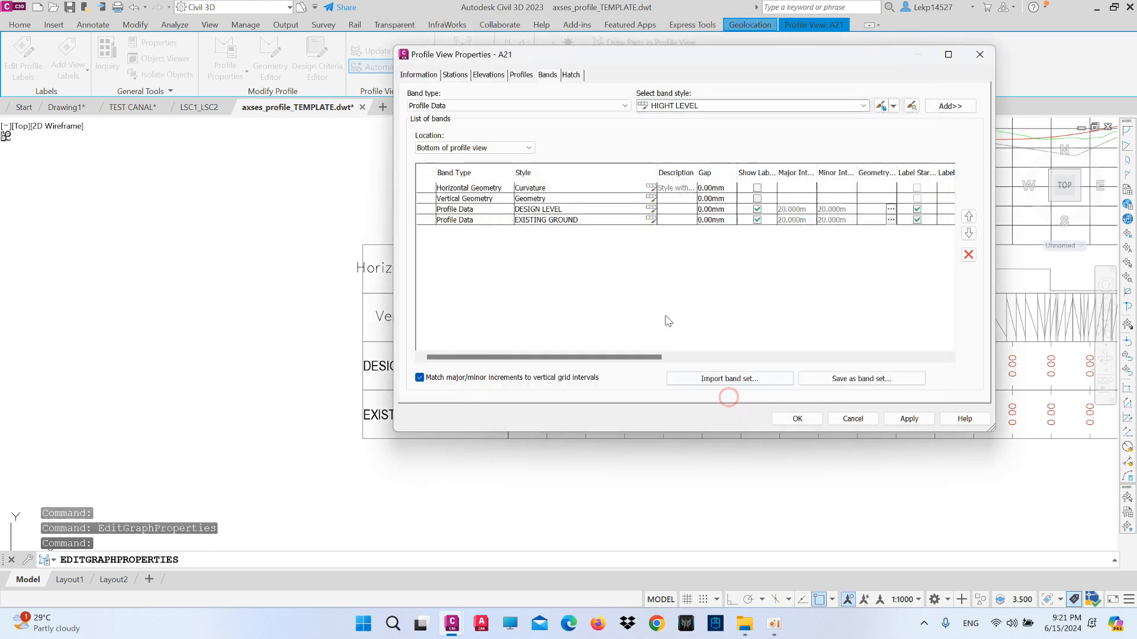
# Add the HIGHT LEVEL profile data band below the profile view with a 0 mm gap and save the profile view properties.
pyautogui.click(947, 110)
pyautogui.click(410, 412)
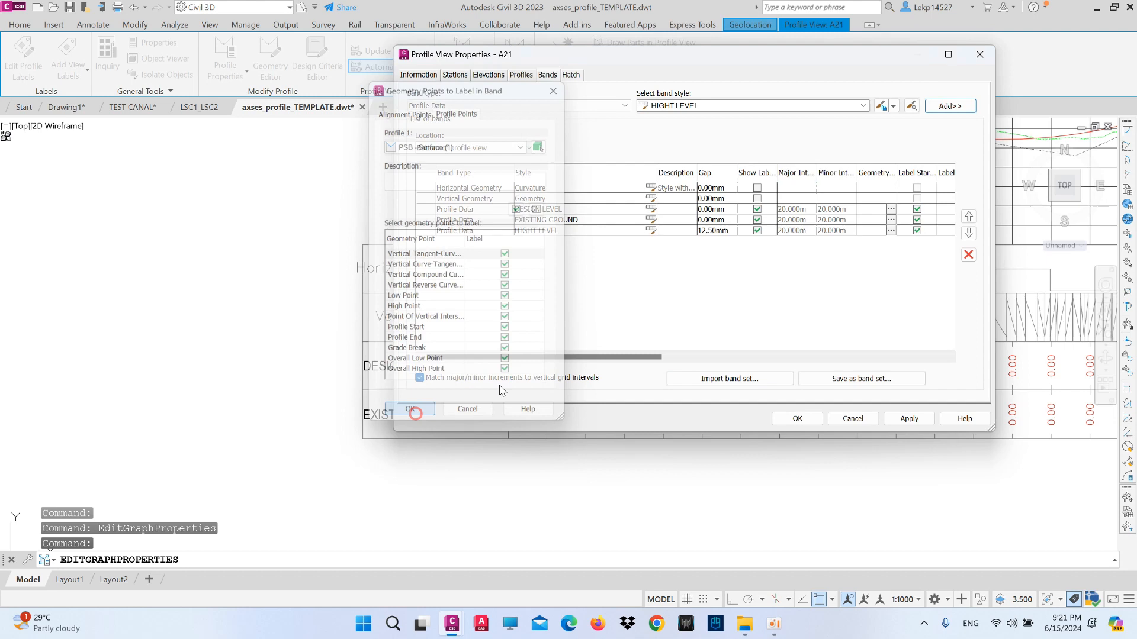
pyautogui.click(714, 231)
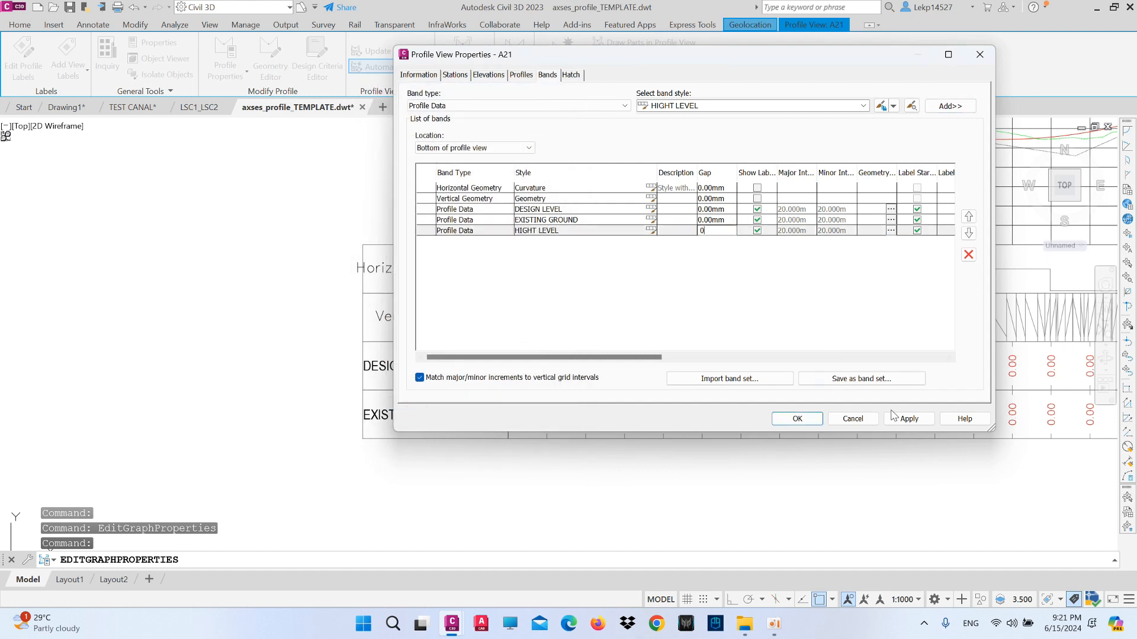
pyautogui.click(908, 419)
pyautogui.click(797, 418)
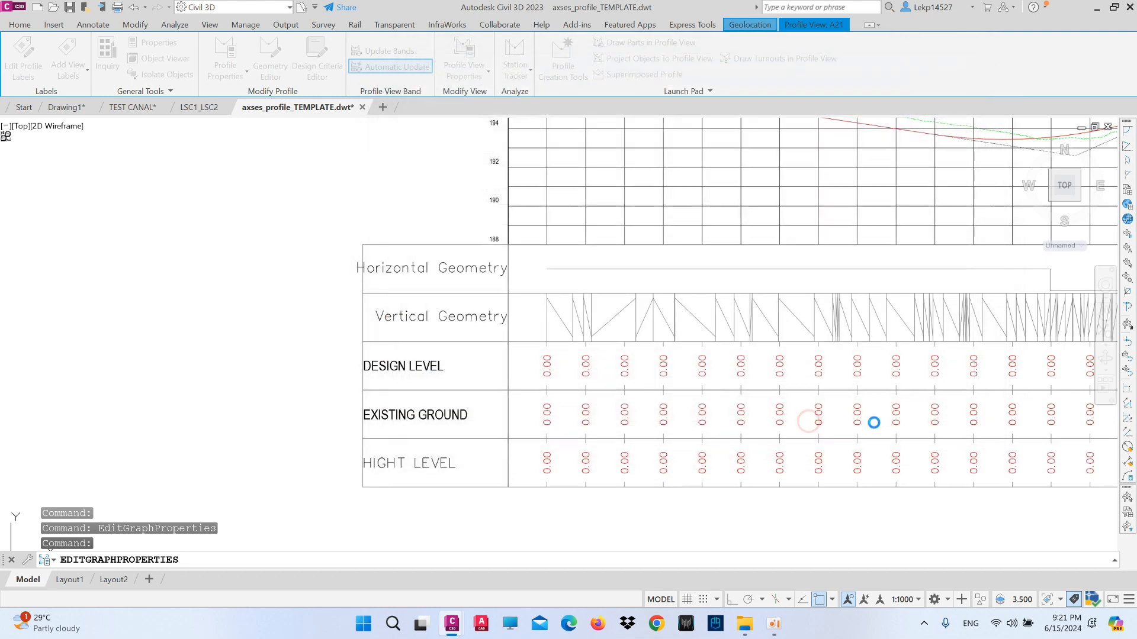
pyautogui.press('Escape')
# Edit the HIGHT LEVEL band style and change its title text font to Arial Narrow.
pyautogui.scroll(5, 503, 390)
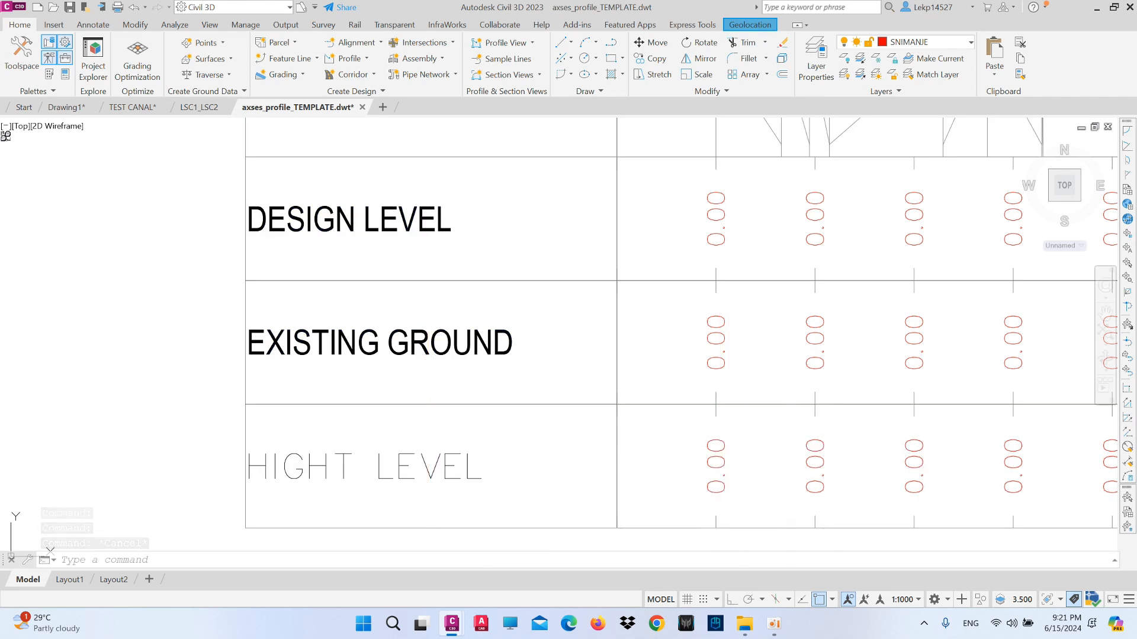
pyautogui.click(728, 433)
pyautogui.rightClick(680, 468)
pyautogui.click(732, 537)
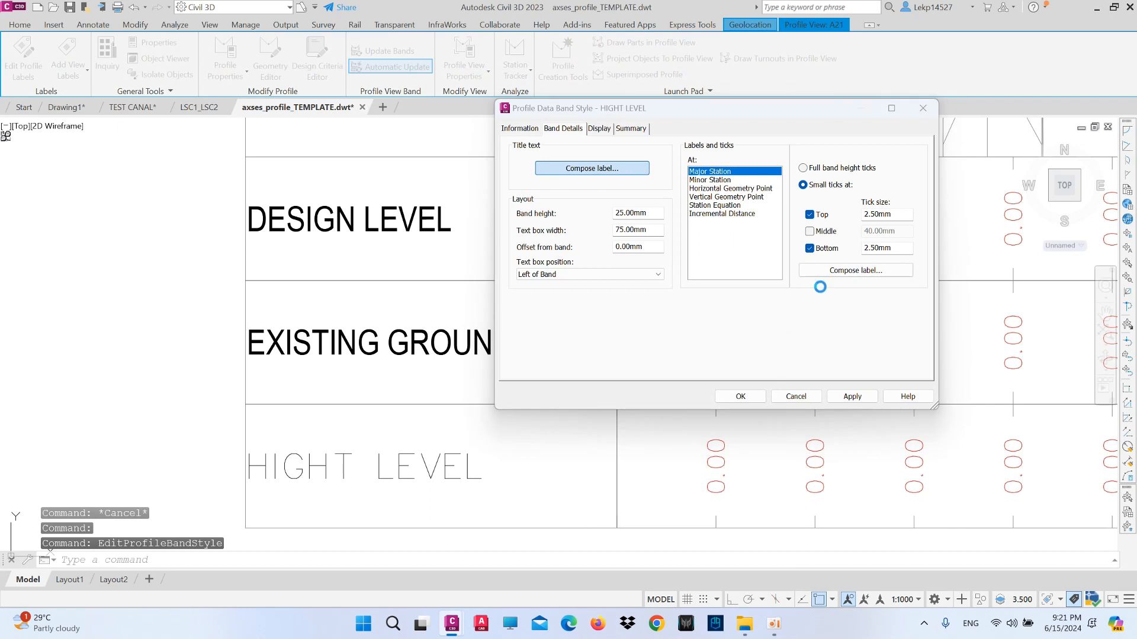
pyautogui.click(588, 200)
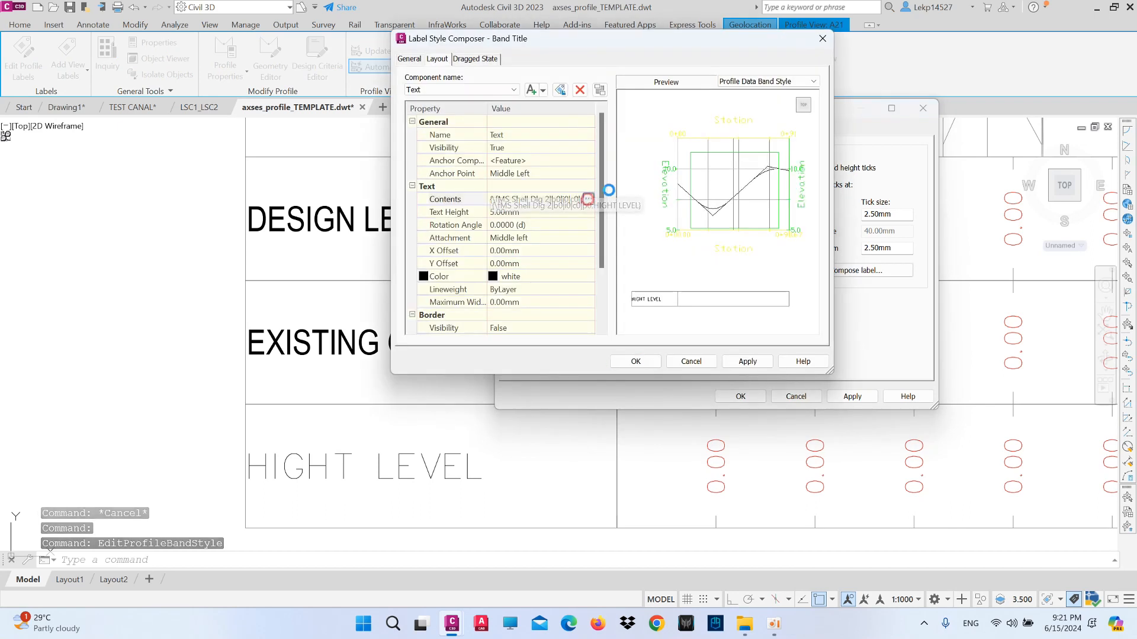
pyautogui.click(589, 199)
pyautogui.moveTo(792, 112); pyautogui.dragTo(855, 127)
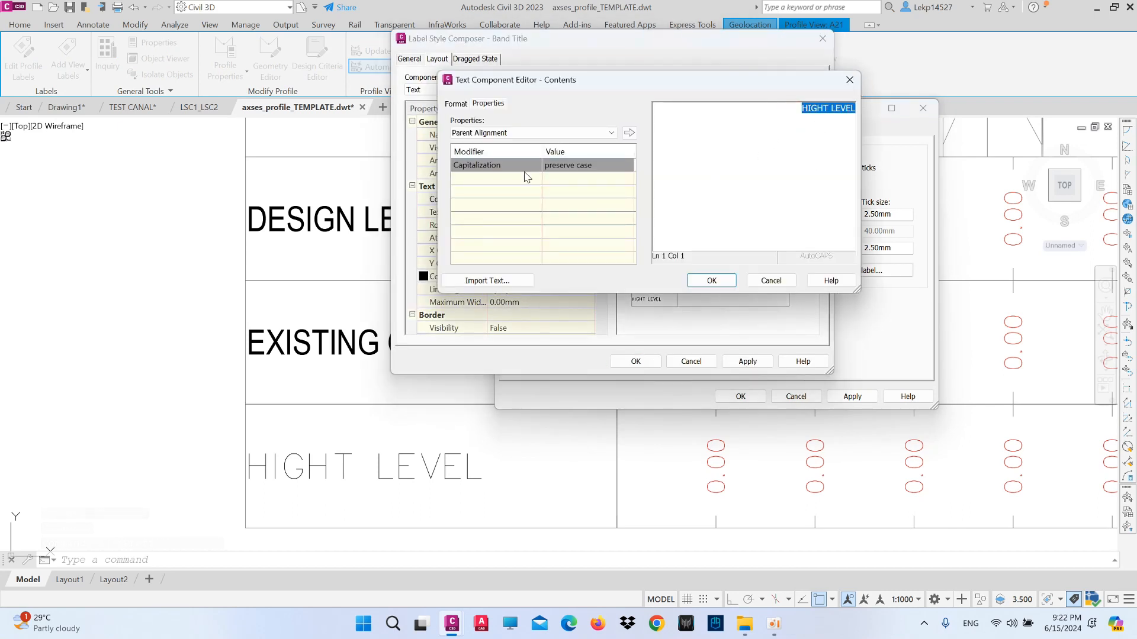
pyautogui.click(456, 104)
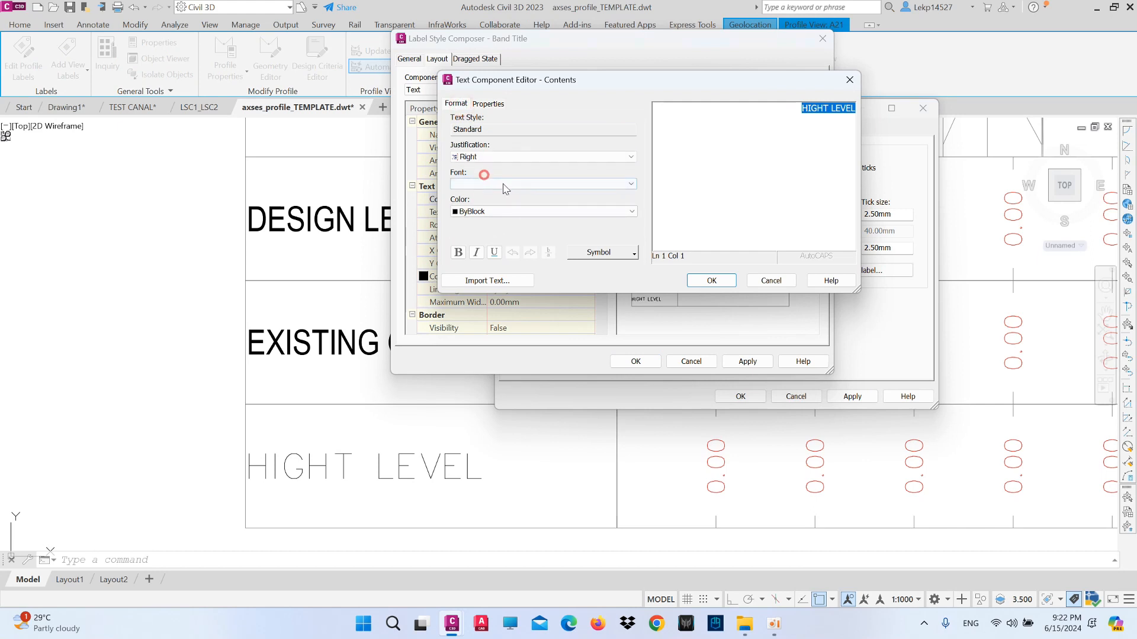
pyautogui.click(514, 184)
pyautogui.scroll(-5, 496, 260)
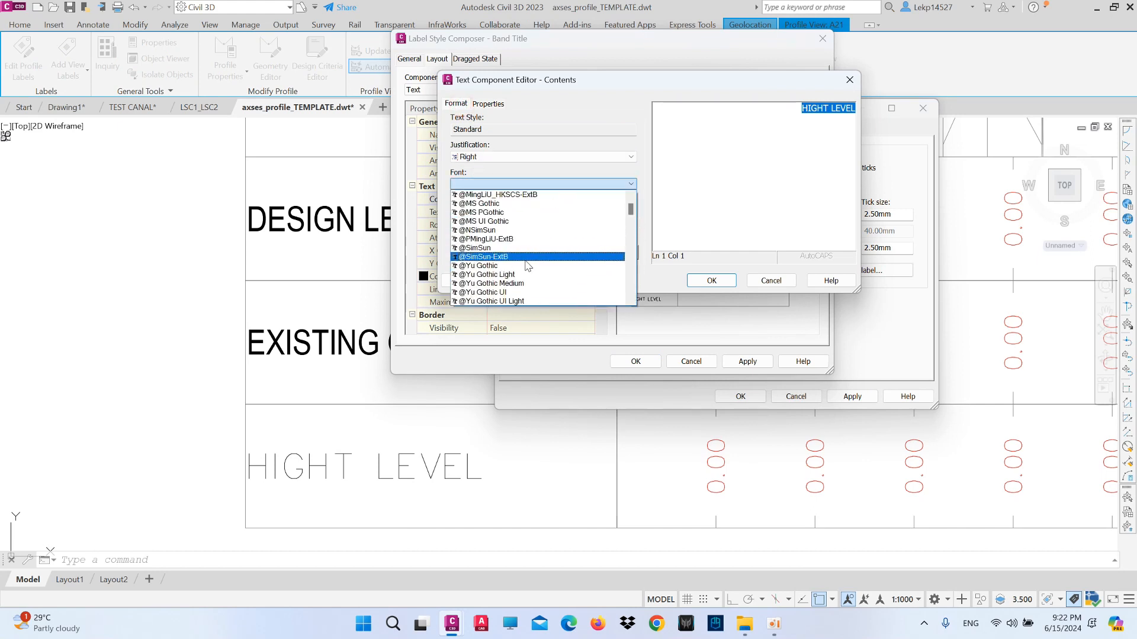
pyautogui.scroll(-3, 496, 261)
pyautogui.click(495, 242)
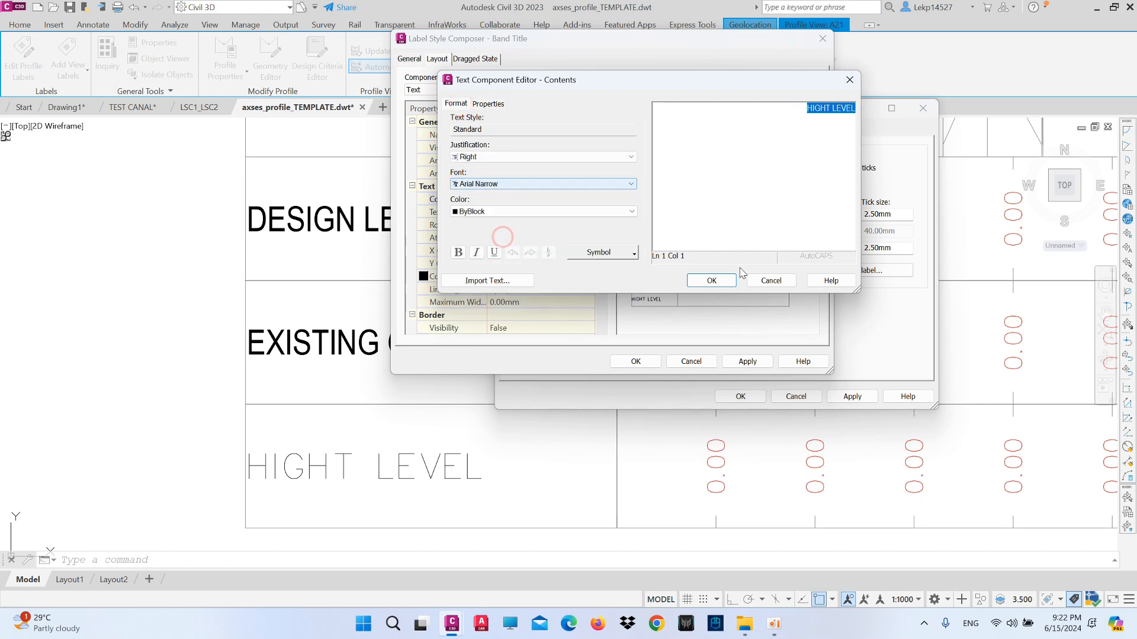
pyautogui.click(711, 281)
# Try a 3 mm text height and Middle center attachment for the HIGHT LEVEL title, restoring the attachment to Middle left.
pyautogui.click(543, 212)
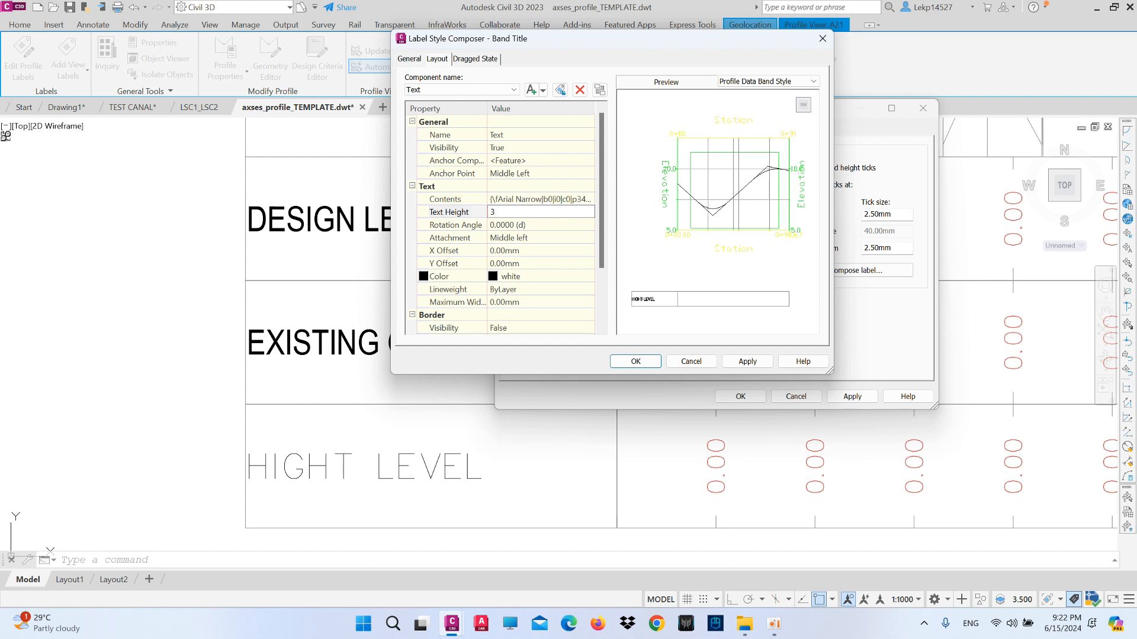
pyautogui.click(561, 237)
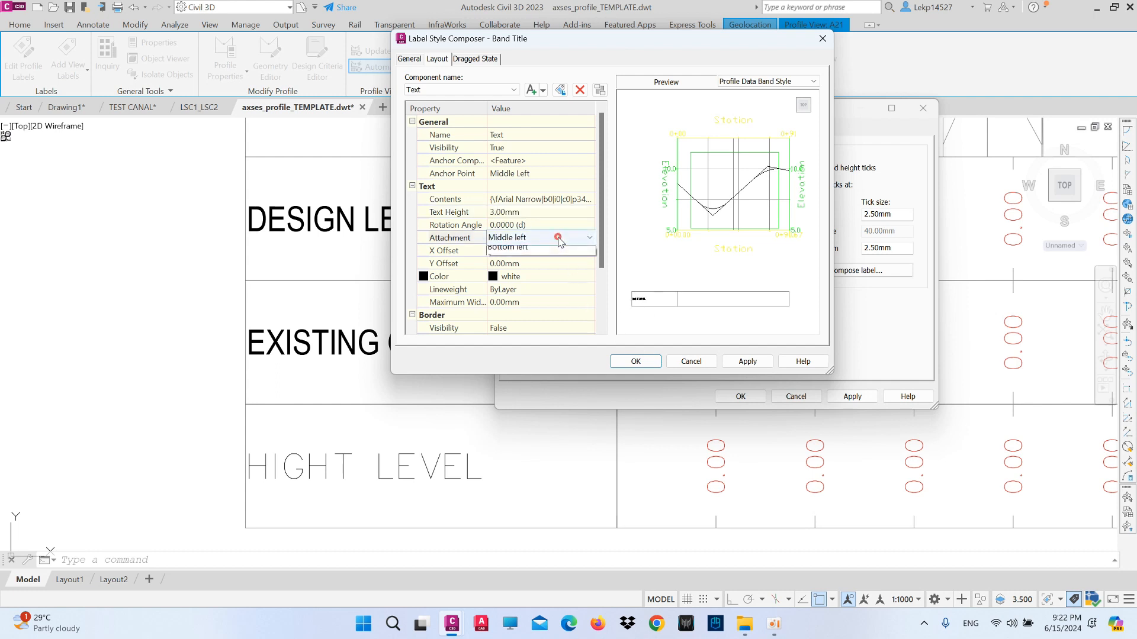
pyautogui.click(560, 238)
pyautogui.click(540, 297)
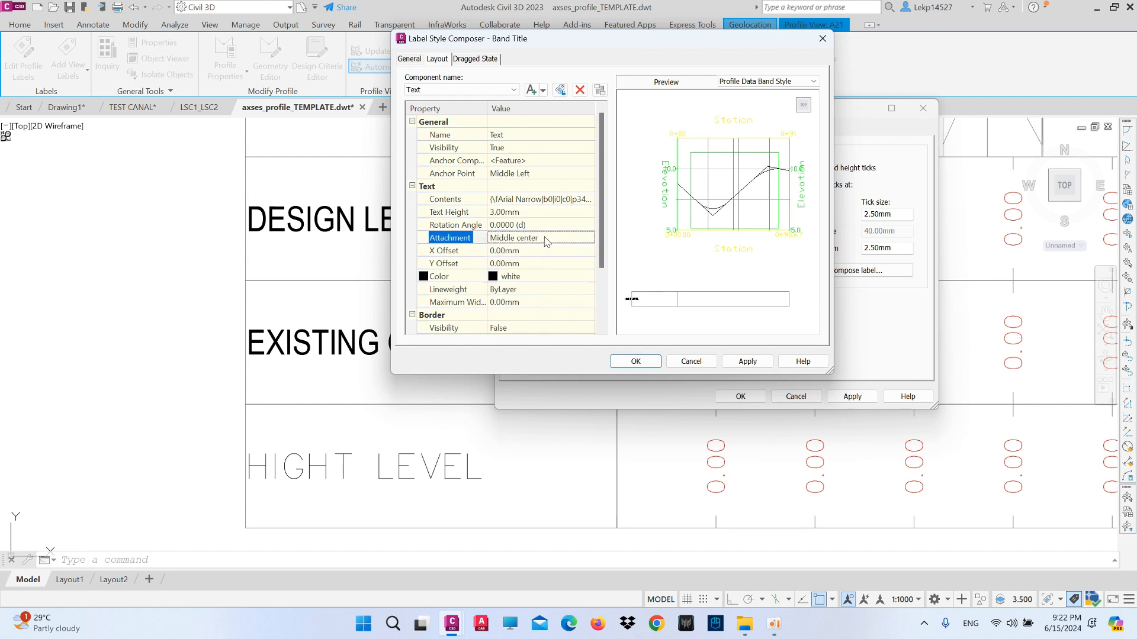
pyautogui.click(545, 239)
pyautogui.click(512, 285)
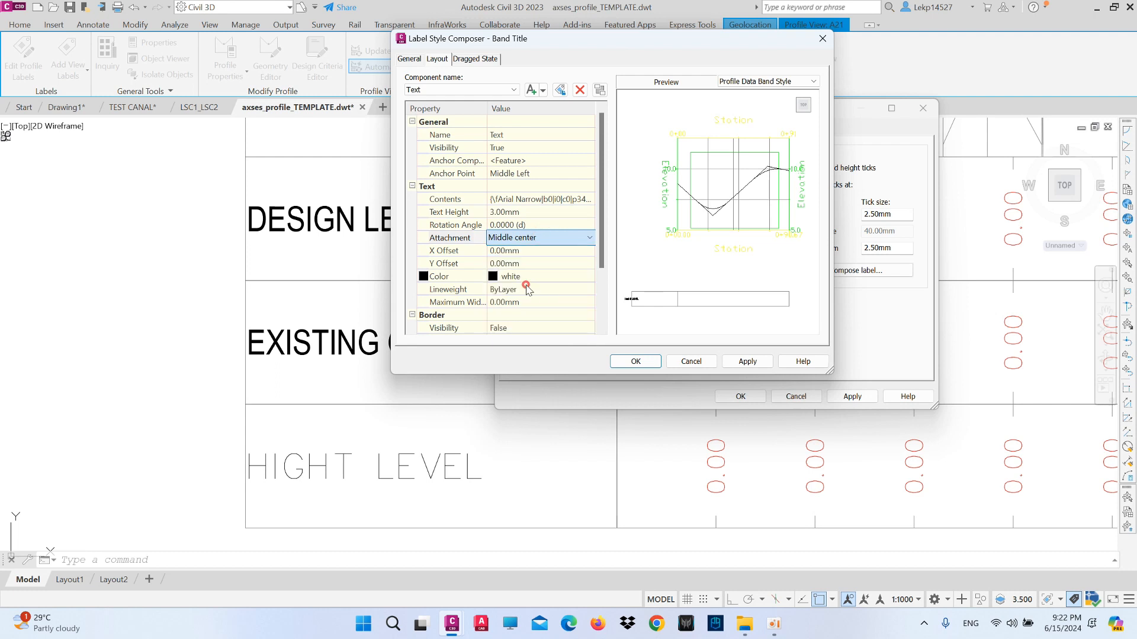
# Set the HIGHT LEVEL title text's justification to Center and apply the band style changes.
pyautogui.click(569, 199)
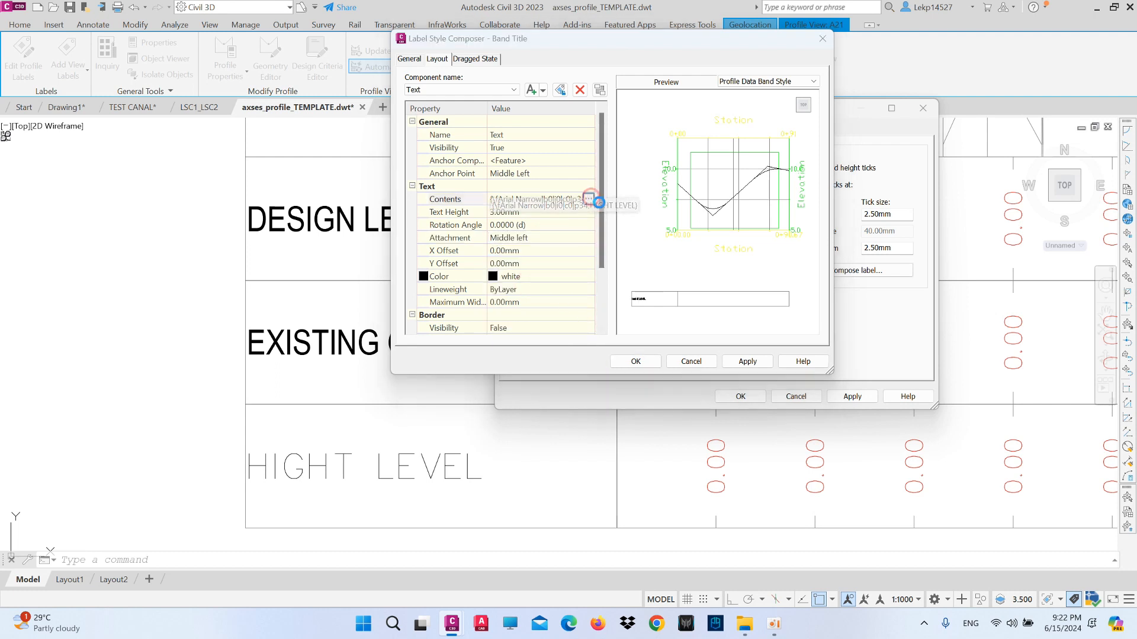
pyautogui.click(590, 199)
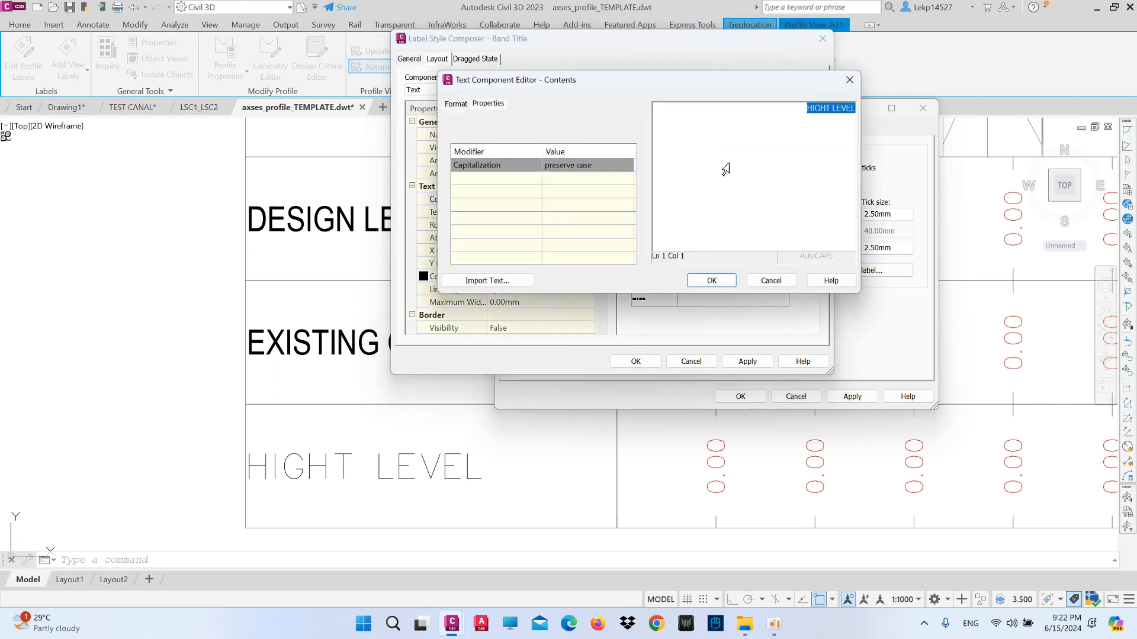
pyautogui.click(457, 104)
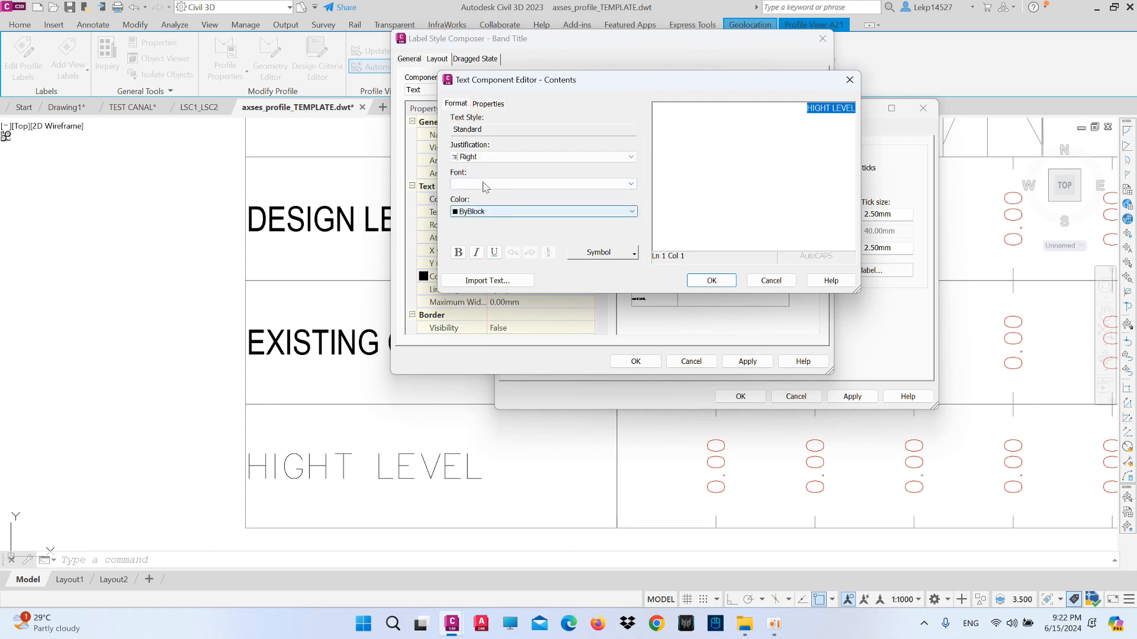
pyautogui.click(485, 157)
pyautogui.click(484, 176)
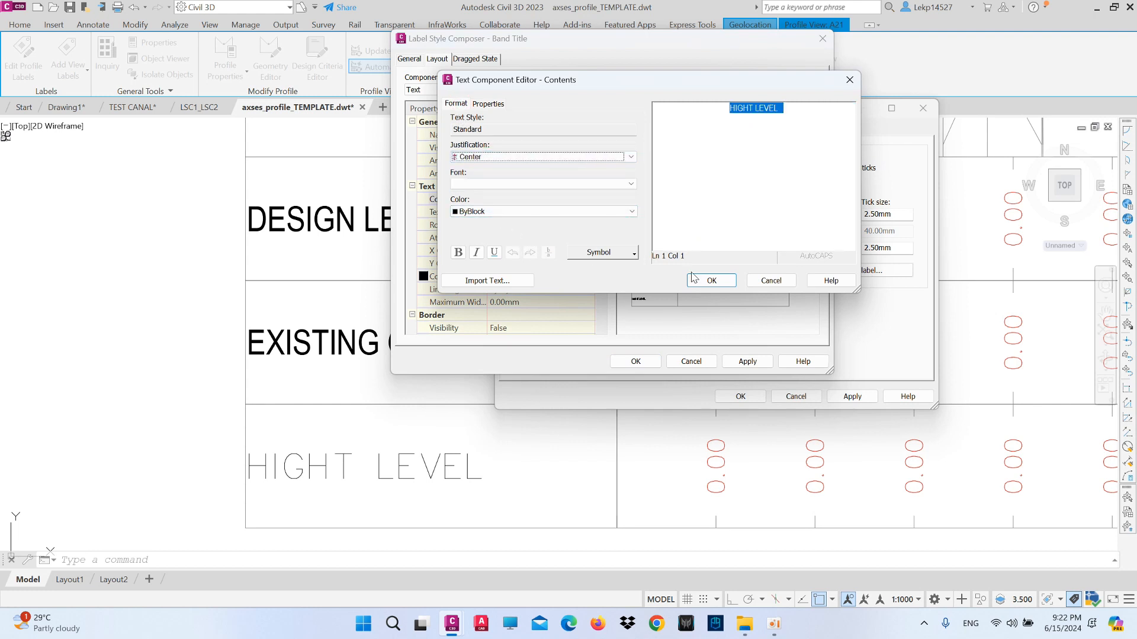
pyautogui.click(714, 280)
pyautogui.click(747, 362)
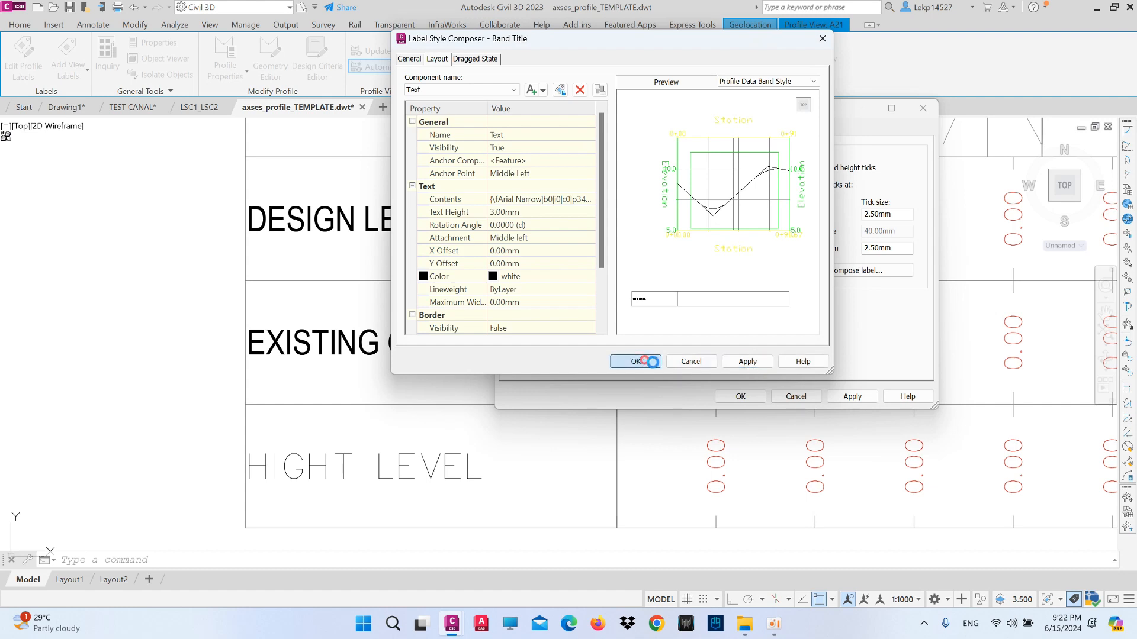
pyautogui.click(635, 362)
pyautogui.click(865, 398)
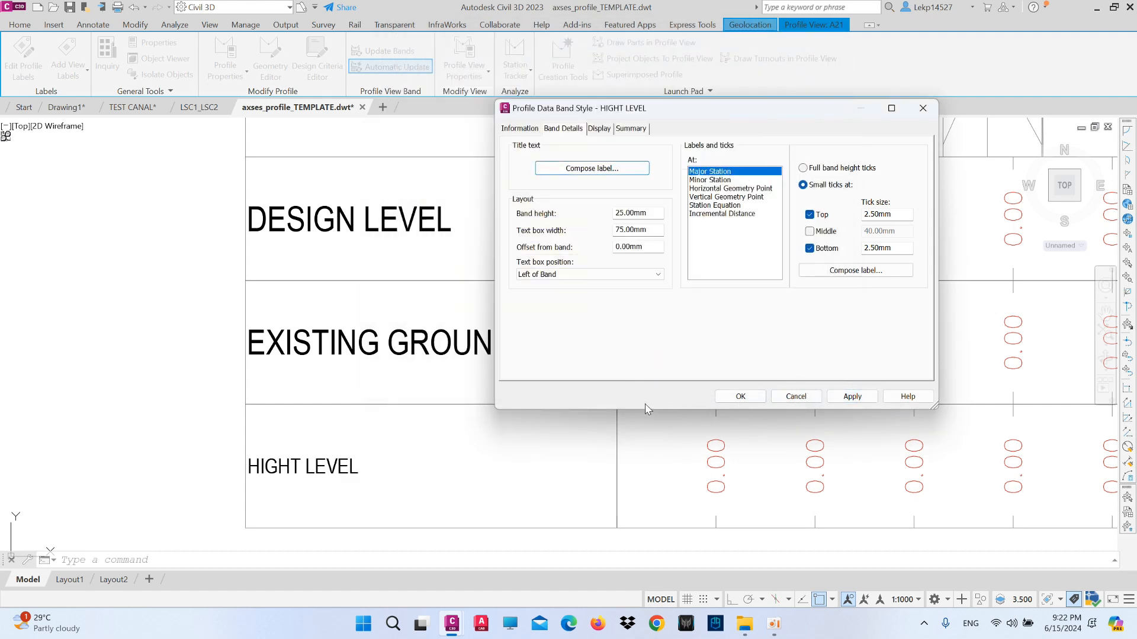
# Set the HIGHT LEVEL band title's text height to 5 mm and save the band style.
pyautogui.click(613, 169)
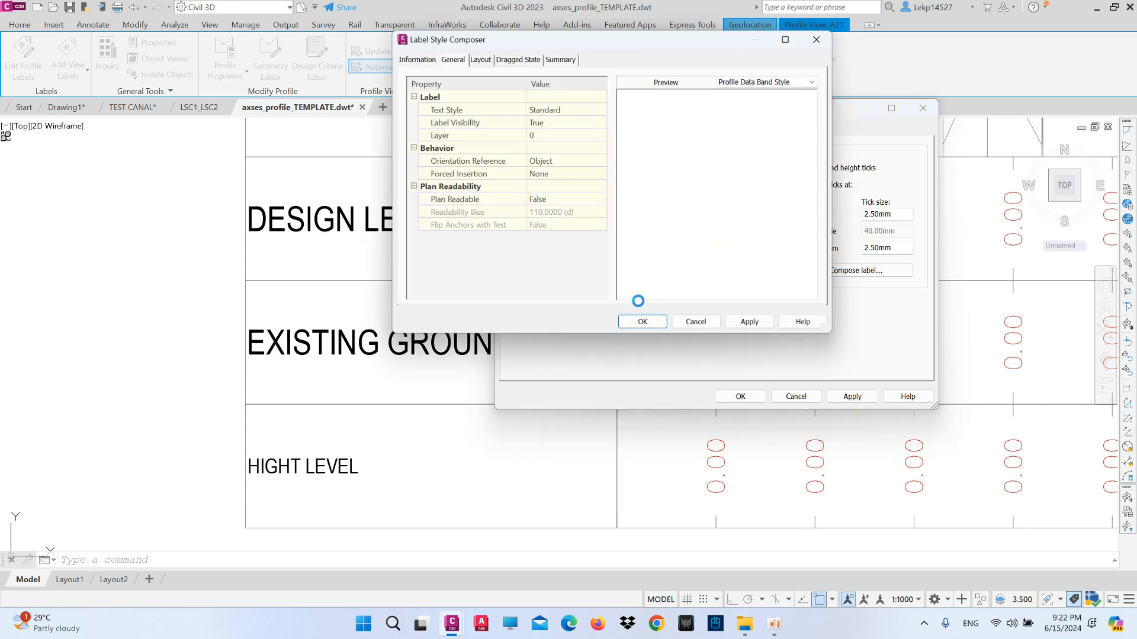
pyautogui.click(544, 213)
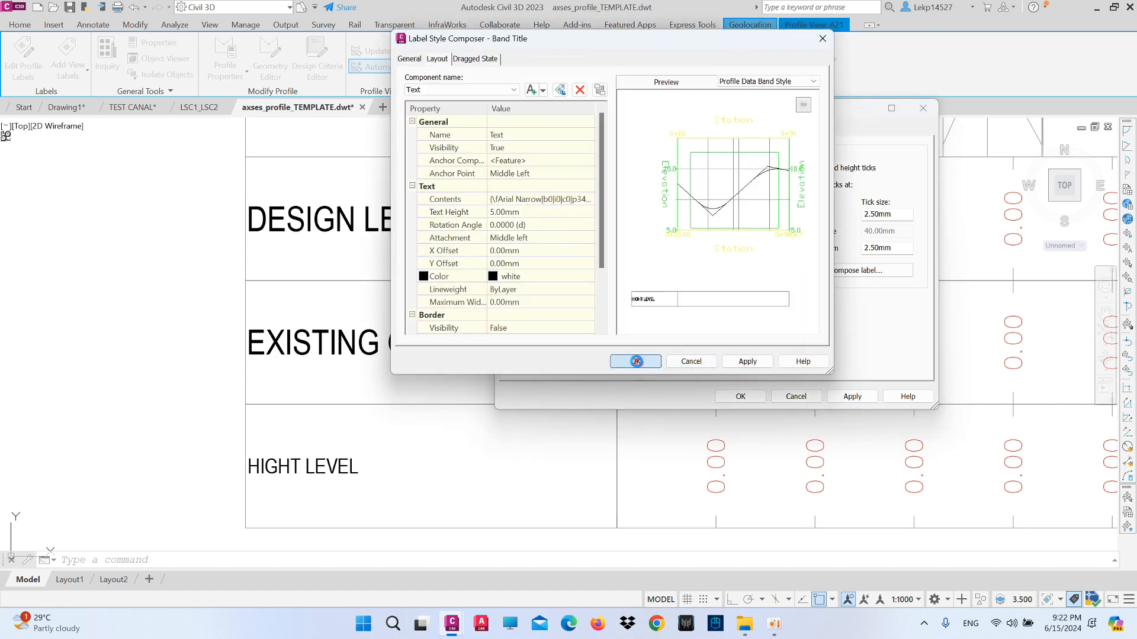
pyautogui.click(637, 361)
pyautogui.click(853, 396)
pyautogui.click(740, 396)
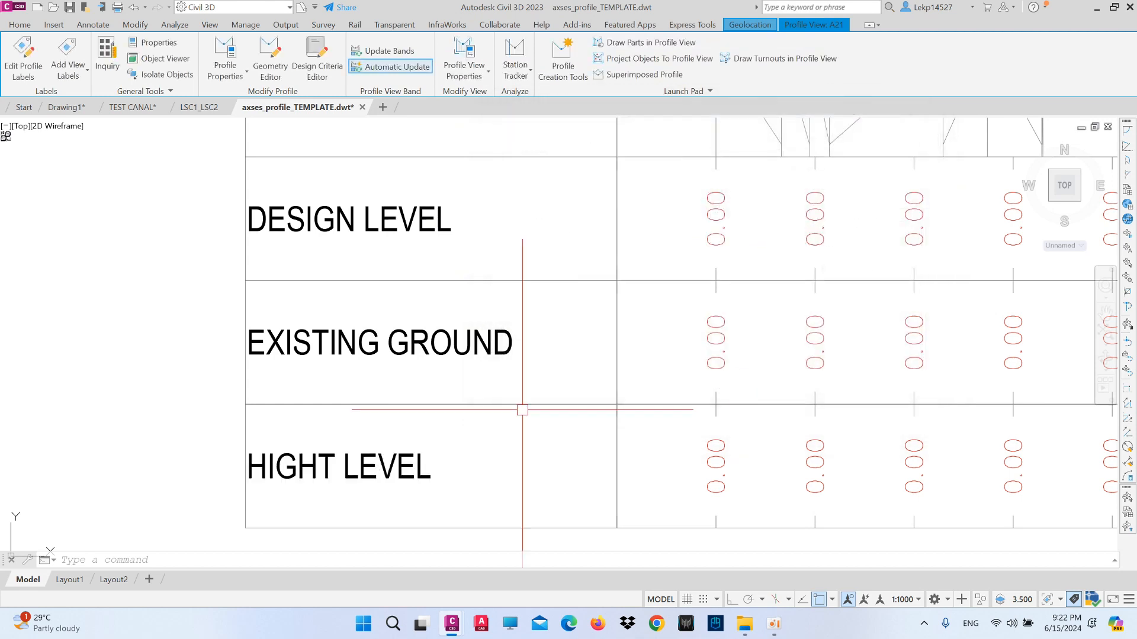
# Open the profile view's band properties and bring up the Vertical Geometry band style's title text contents for editing.
pyautogui.scroll(-3, 521, 290)
pyautogui.scroll(3, 521, 290)
pyautogui.scroll(-5, 409, 310)
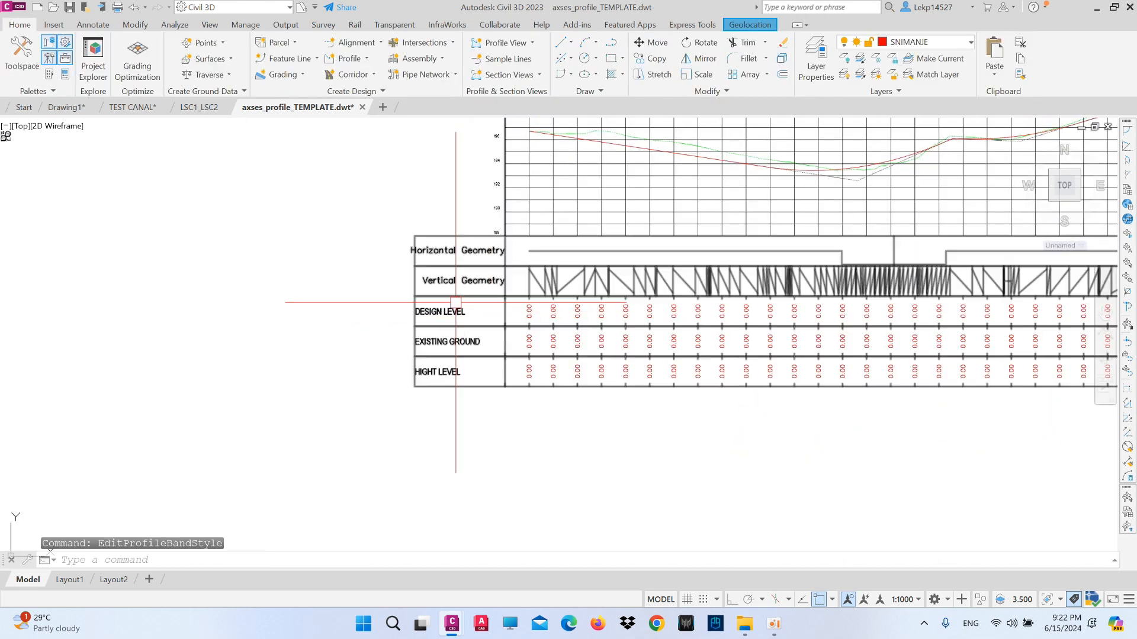
pyautogui.scroll(-3, 363, 361)
pyautogui.scroll(5, 373, 355)
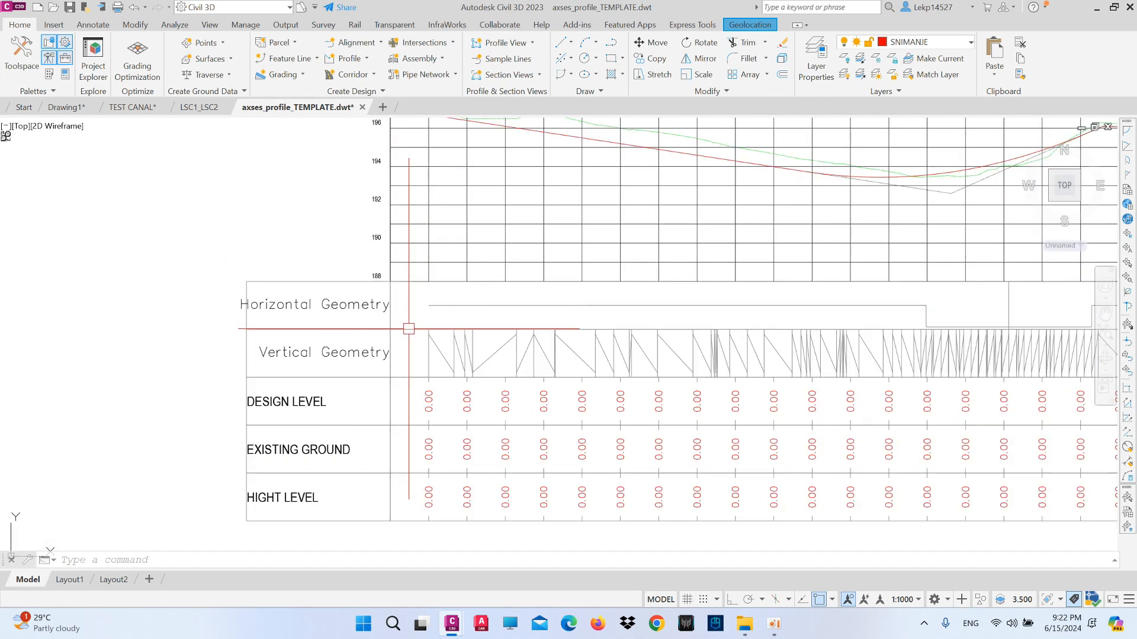
pyautogui.click(422, 262)
pyautogui.rightClick(423, 262)
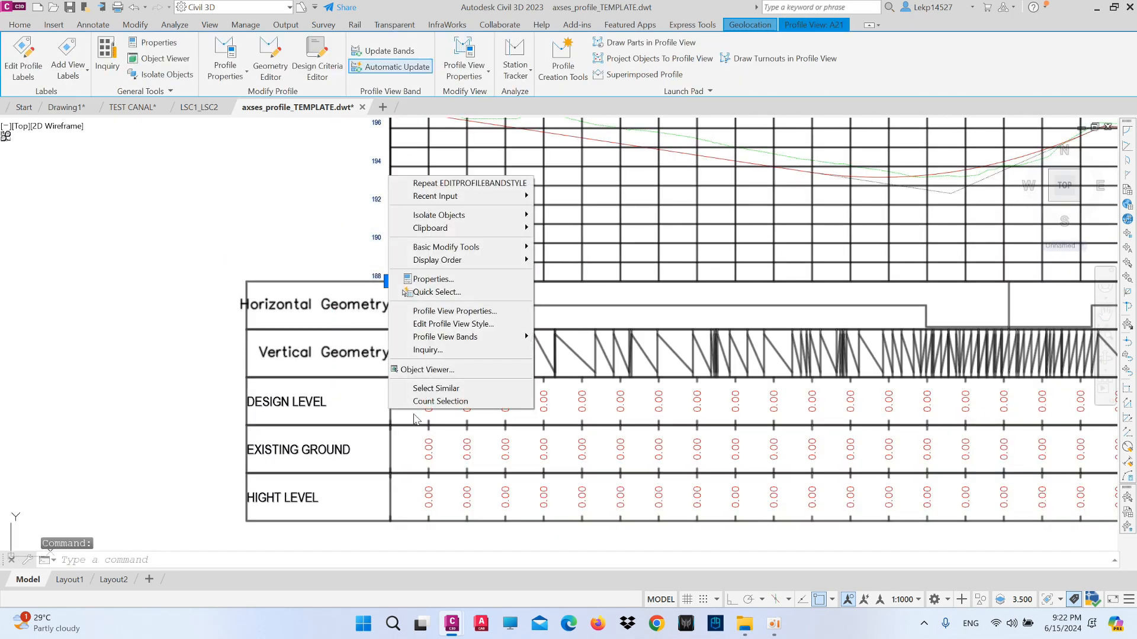
pyautogui.click(425, 312)
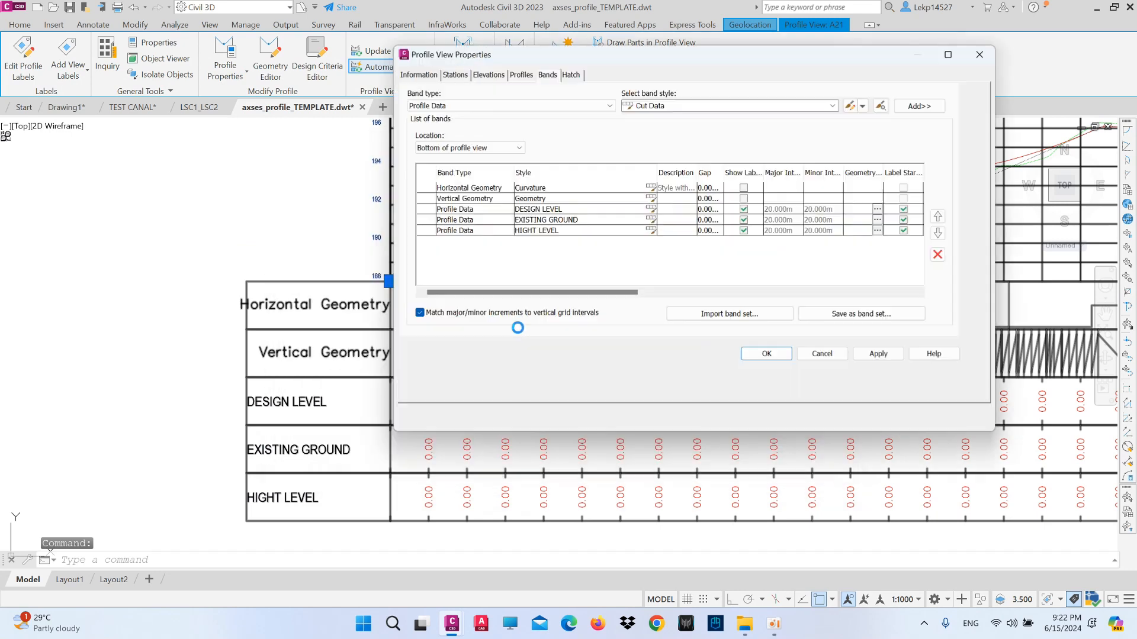
pyautogui.click(650, 198)
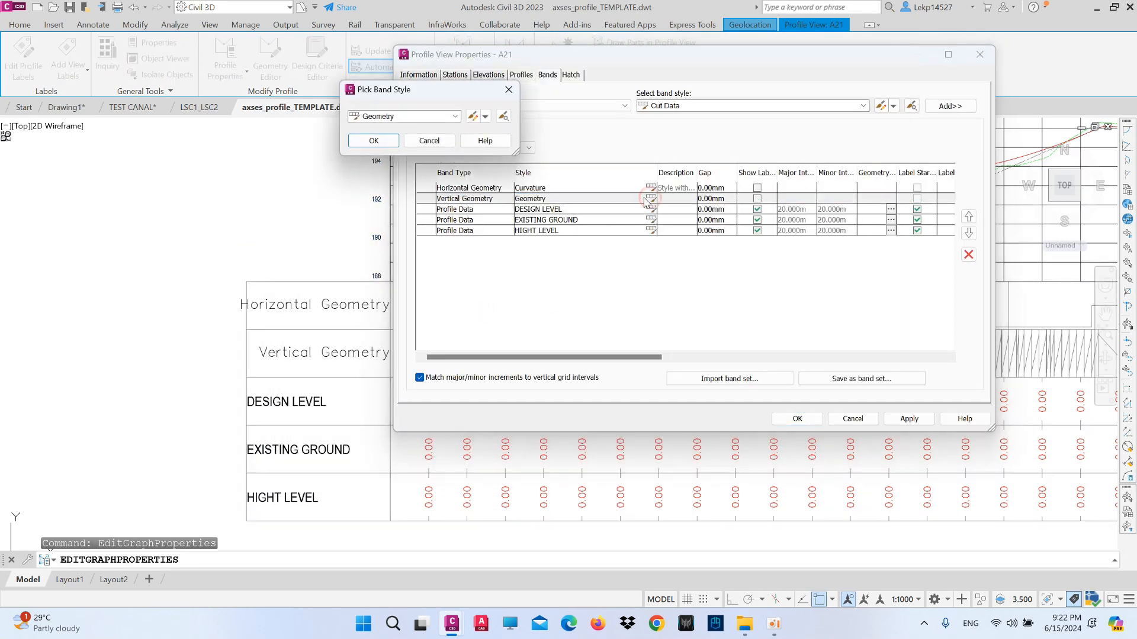
pyautogui.click(472, 116)
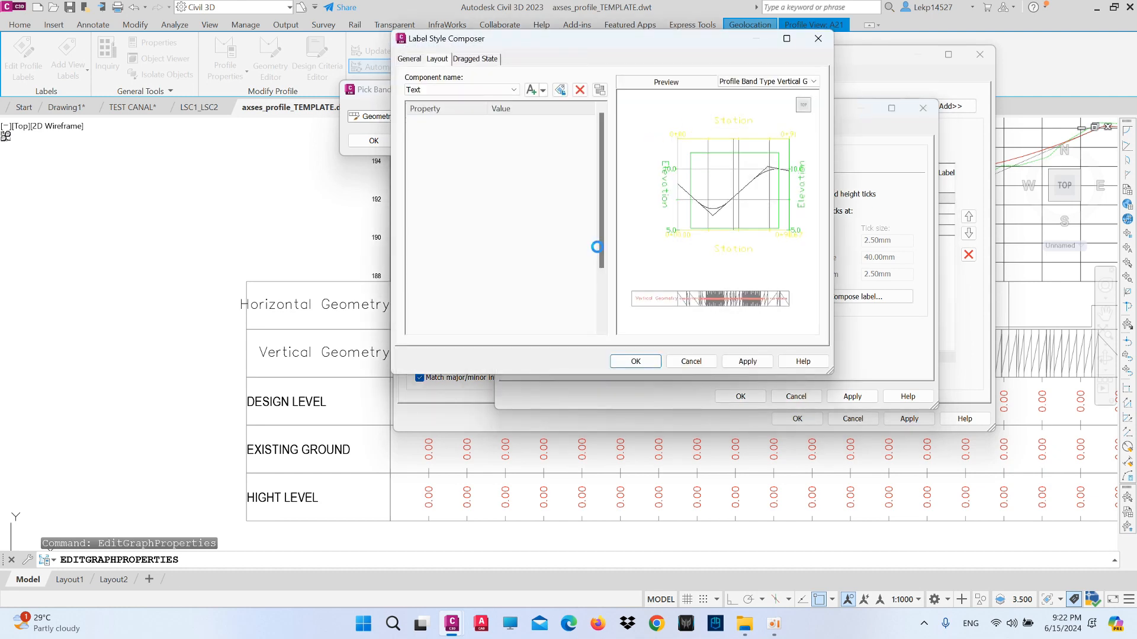
pyautogui.click(588, 199)
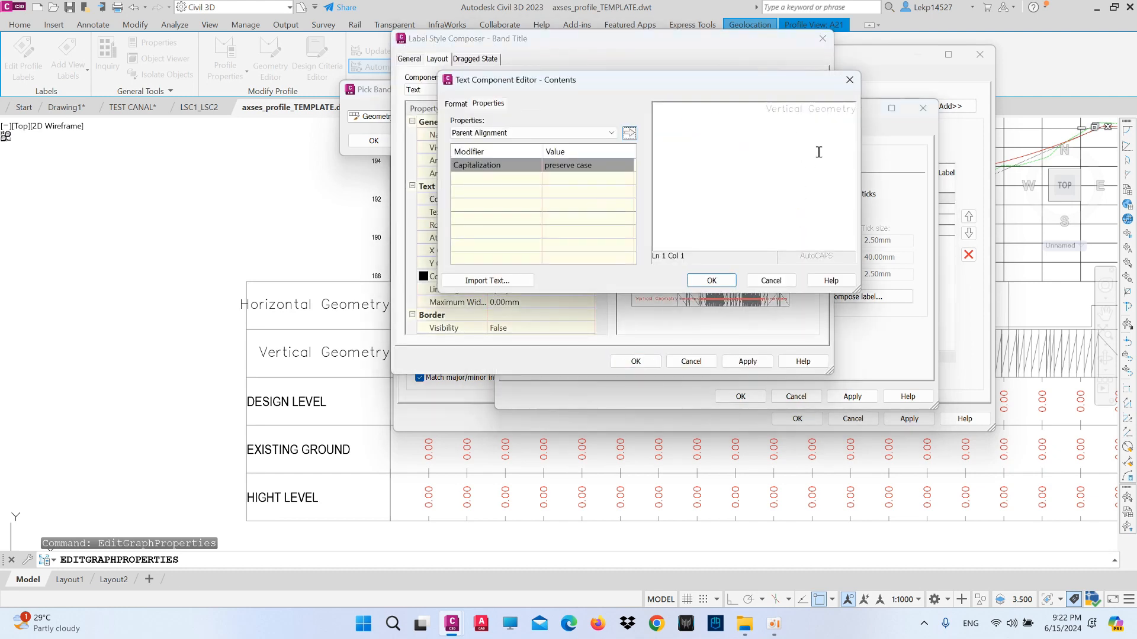
# Change the font of the entire Vertical Geometry title text to Arial Narrow.
pyautogui.moveTo(765, 111); pyautogui.dragTo(866, 155)
pyautogui.click(453, 105)
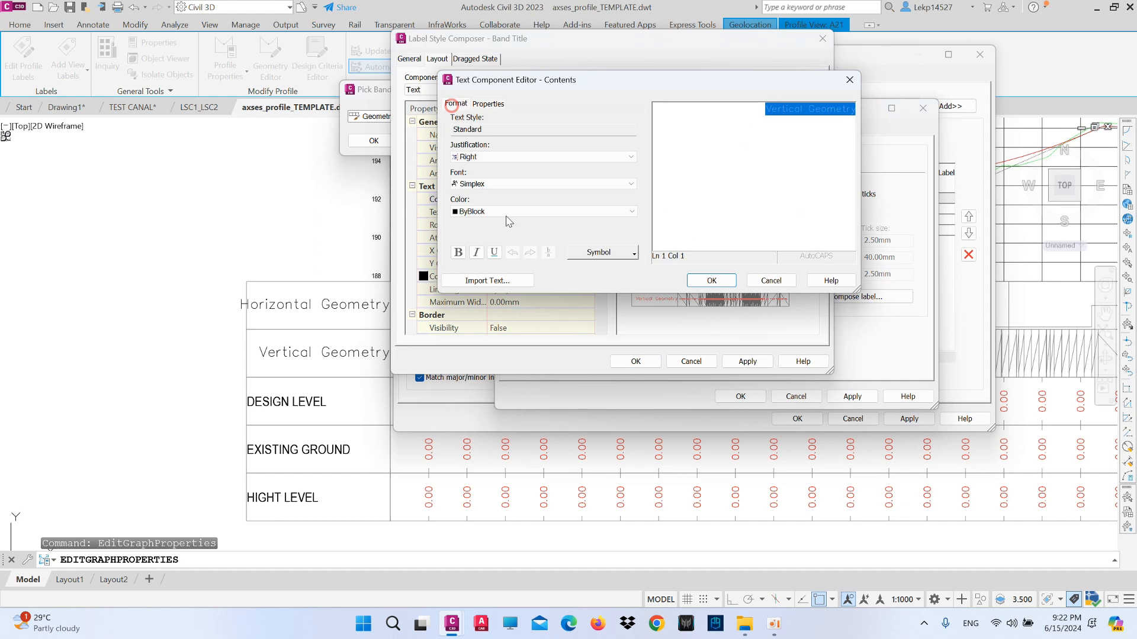
pyautogui.click(490, 186)
pyautogui.scroll(6, 619, 267)
pyautogui.scroll(15, 621, 269)
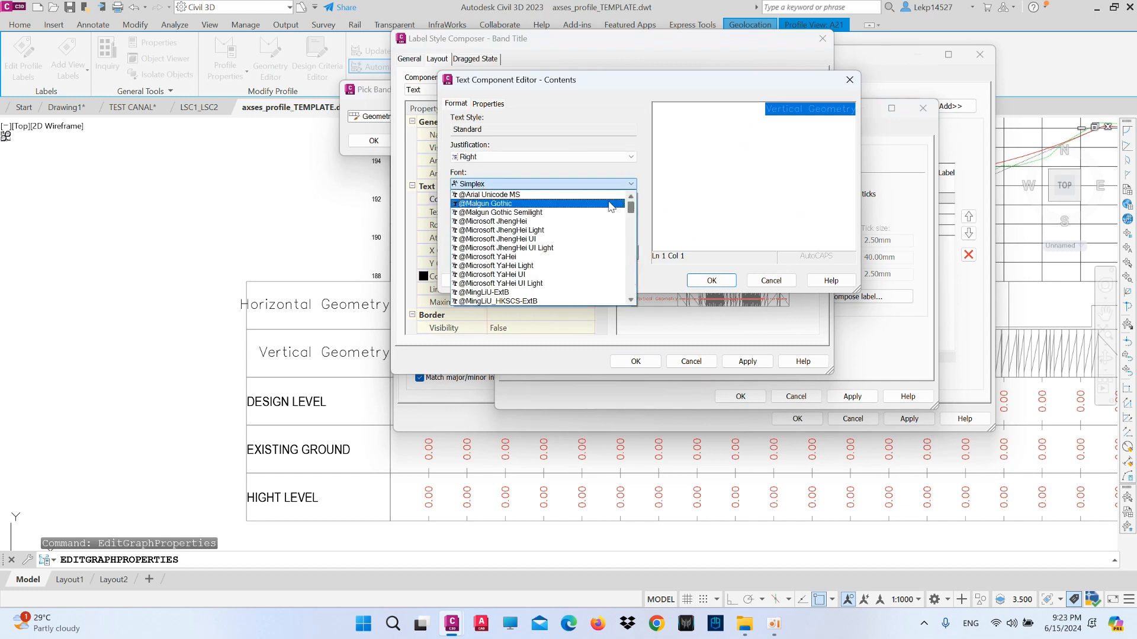
pyautogui.scroll(-4, 487, 276)
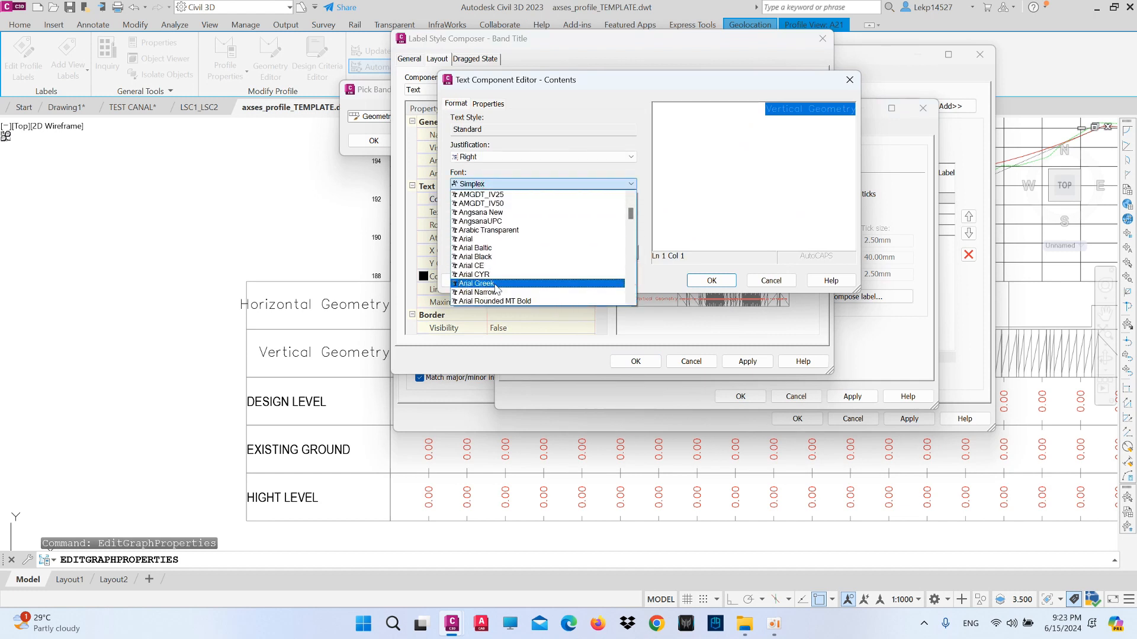
pyautogui.click(490, 292)
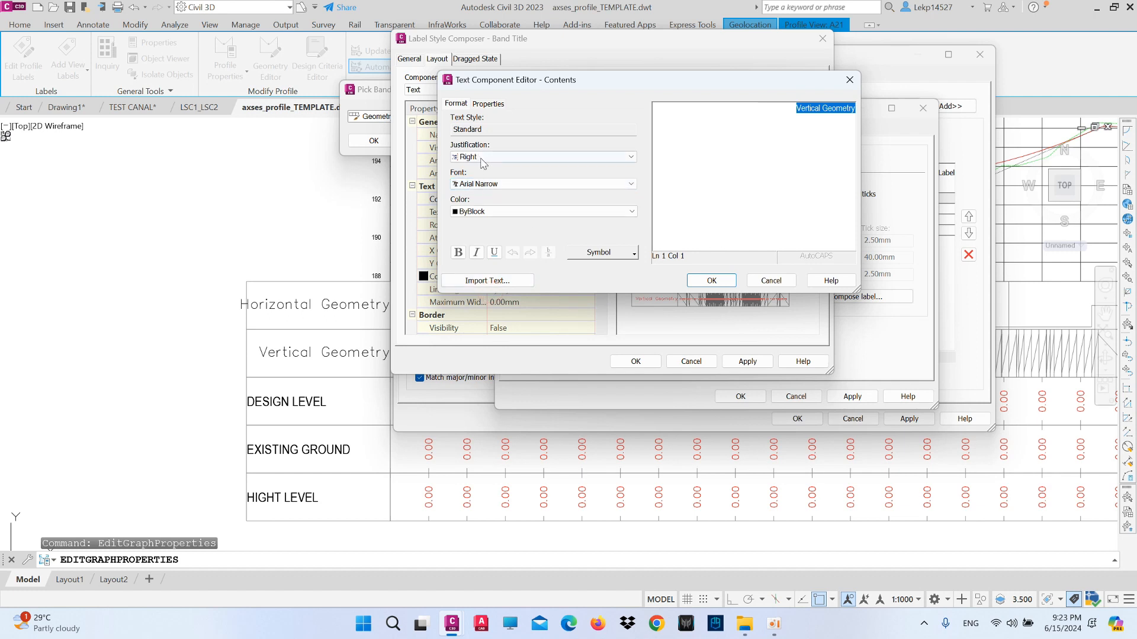
# Set the Vertical Geometry title text's colour to White and save the Geometry band style.
pyautogui.click(509, 211)
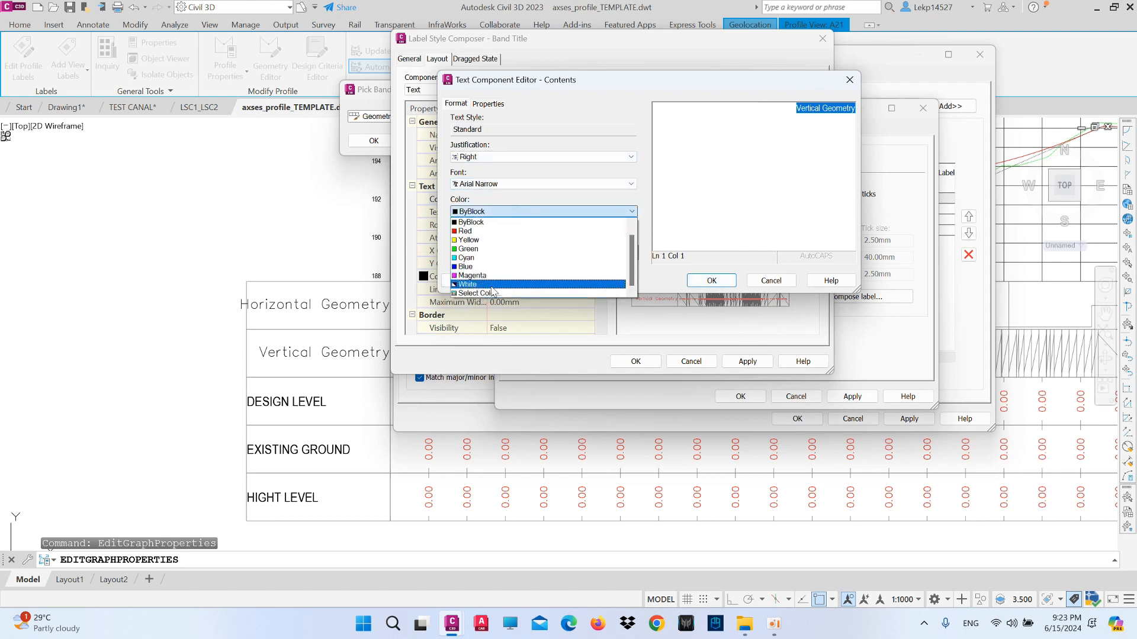
pyautogui.click(482, 284)
pyautogui.click(711, 281)
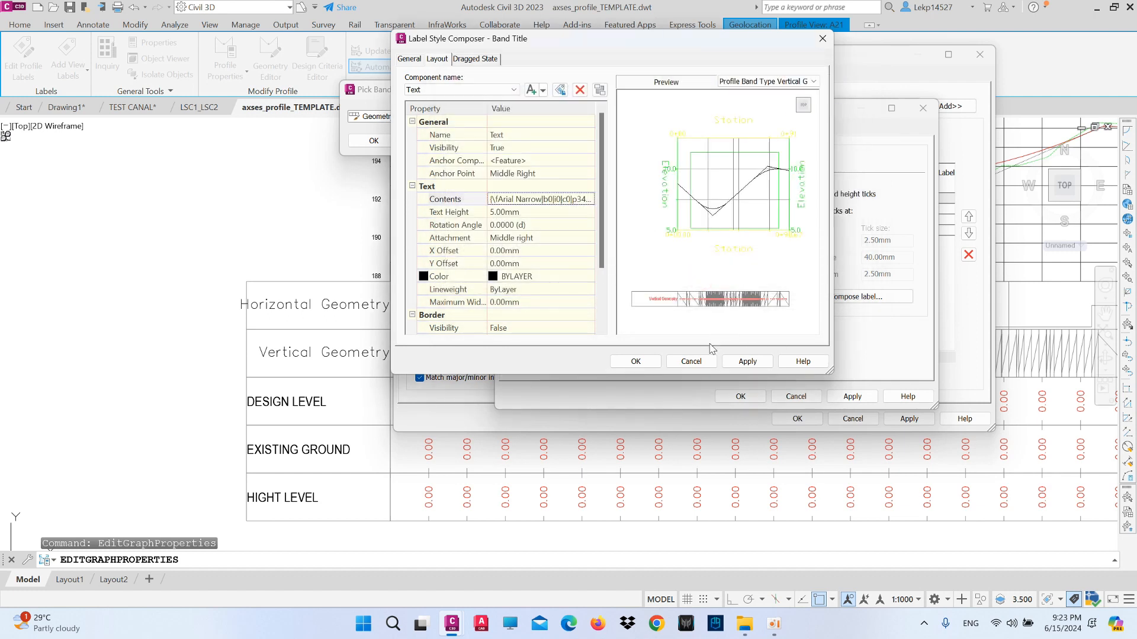
pyautogui.click(636, 361)
pyautogui.click(745, 396)
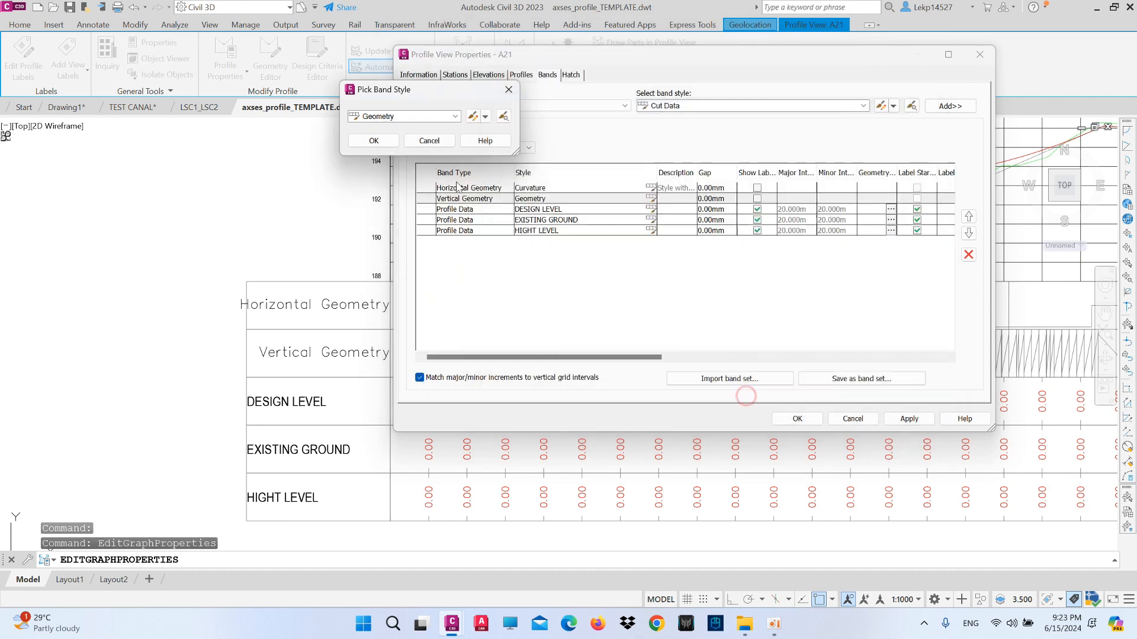
pyautogui.click(375, 141)
# Edit the Horizontal Geometry band's Curvature style and set its title label's Color property to white.
pyautogui.click(652, 187)
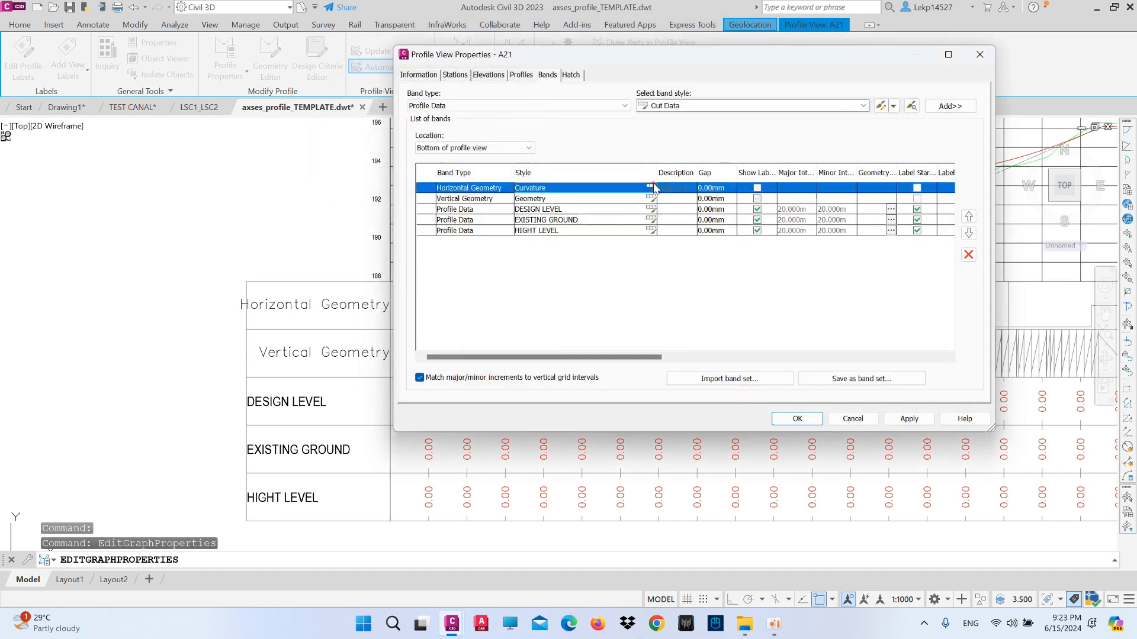
pyautogui.click(472, 116)
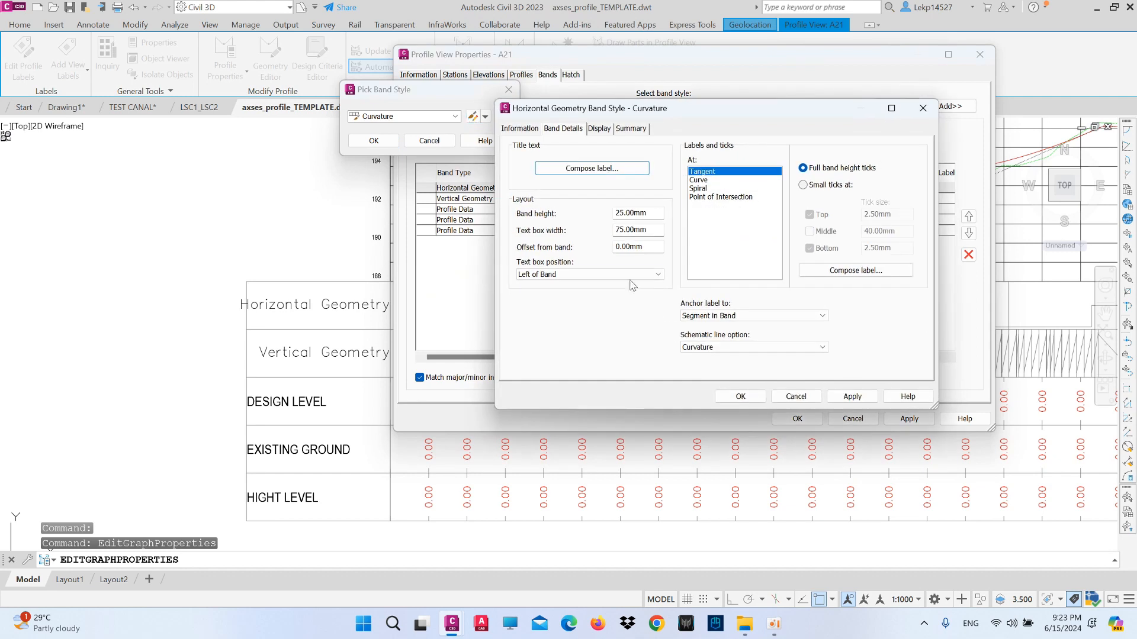
pyautogui.click(613, 169)
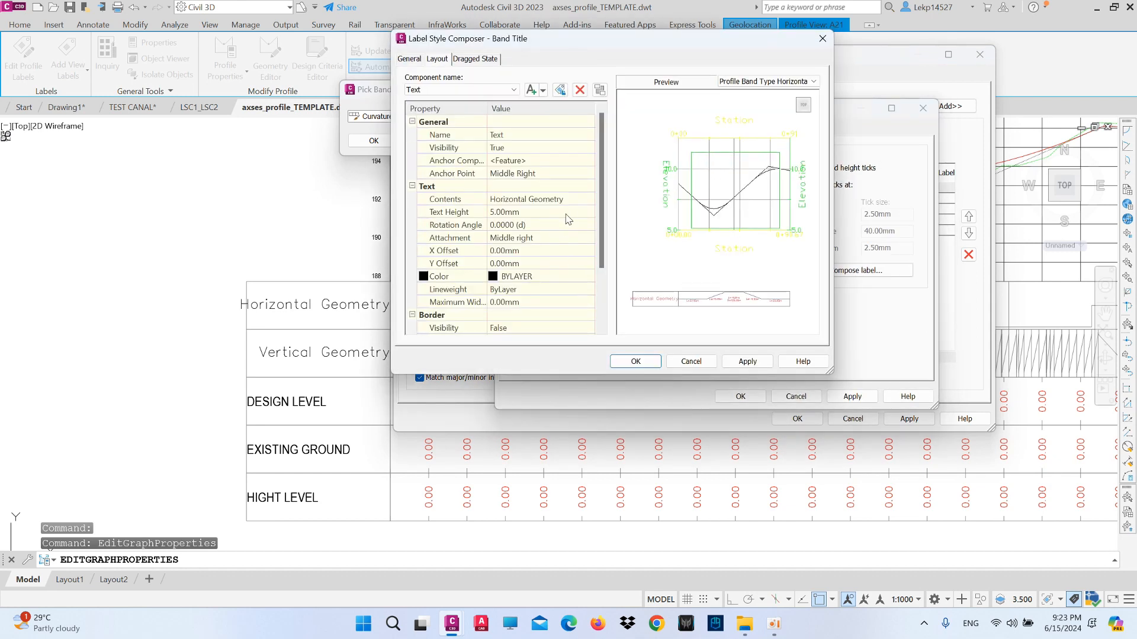
pyautogui.click(556, 273)
pyautogui.click(592, 277)
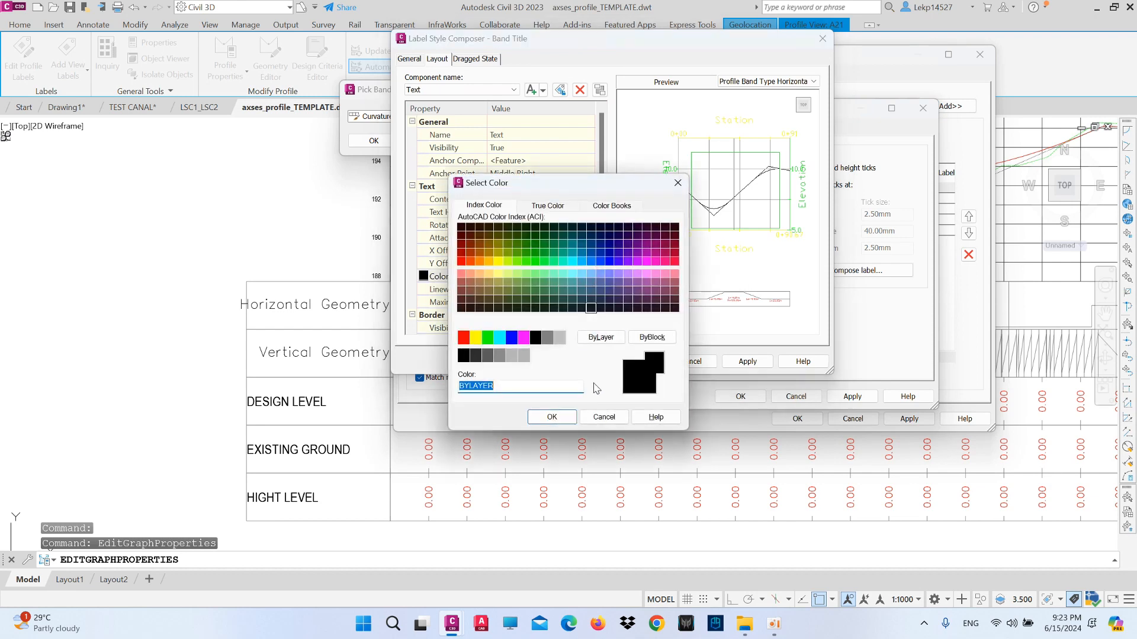
pyautogui.click(535, 337)
pyautogui.click(553, 417)
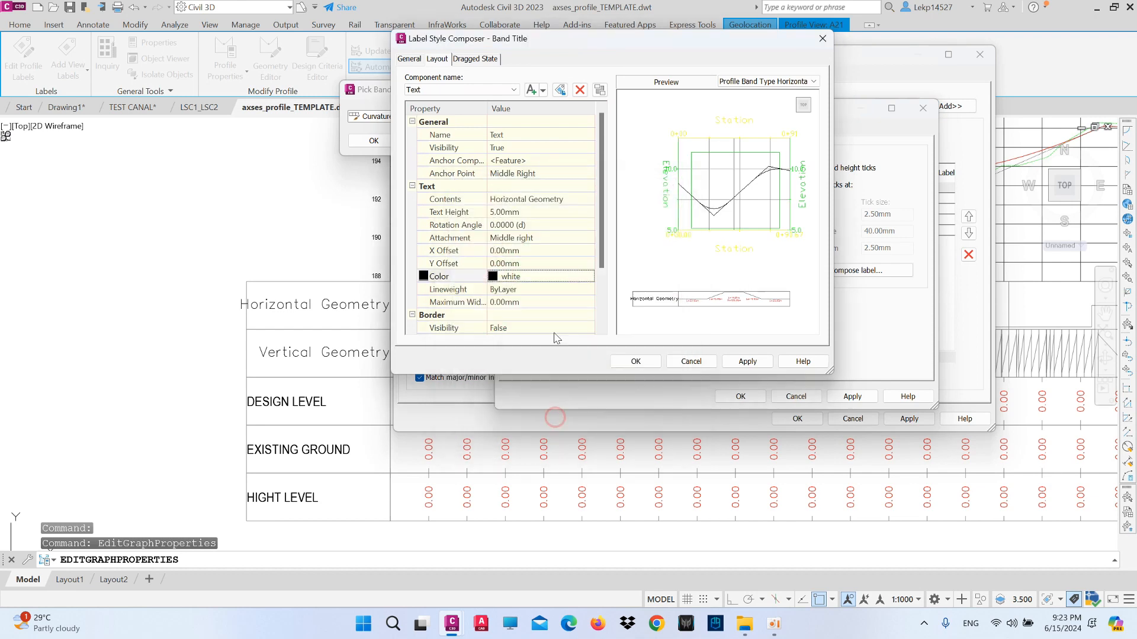
# Open the Horizontal Geometry title's text contents and set the text colour to White.
pyautogui.click(566, 200)
pyautogui.click(590, 199)
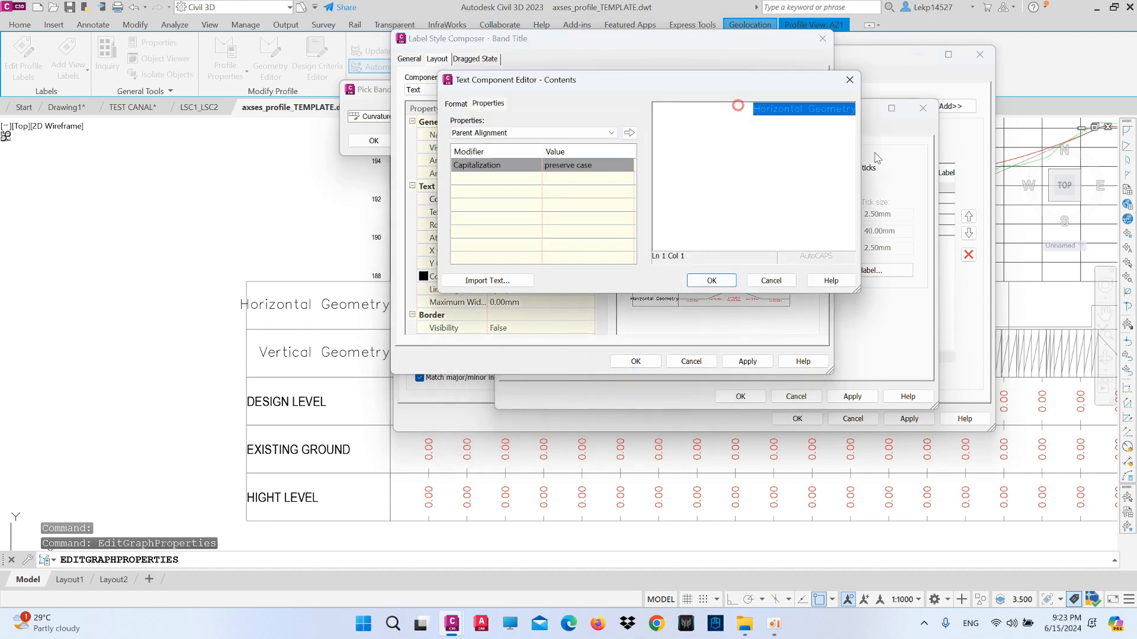
pyautogui.click(456, 103)
pyautogui.click(504, 212)
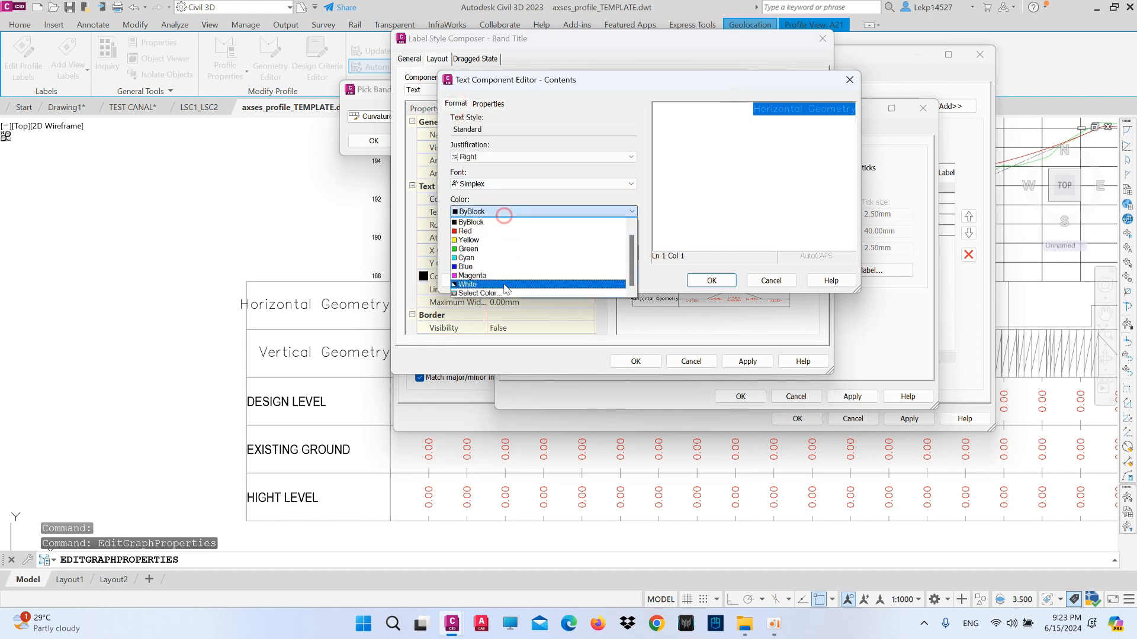
pyautogui.click(499, 284)
# Change the Horizontal Geometry title text's font to Arial Narrow and accept the text contents.
pyautogui.click(507, 184)
pyautogui.scroll(5, 580, 263)
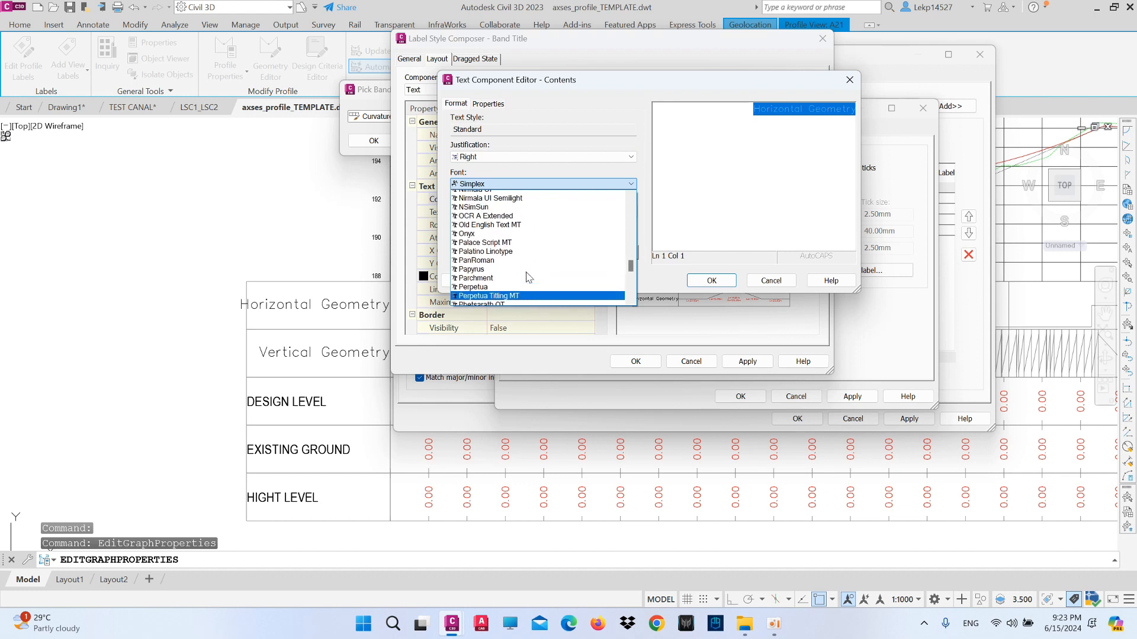
pyautogui.scroll(5, 528, 278)
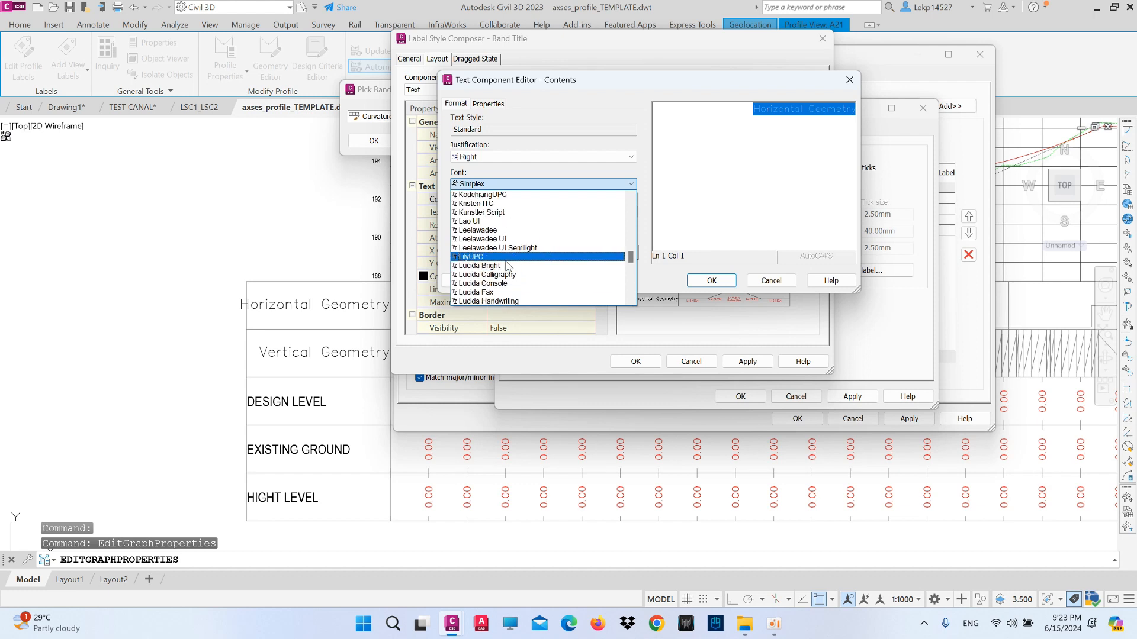
pyautogui.scroll(3, 527, 245)
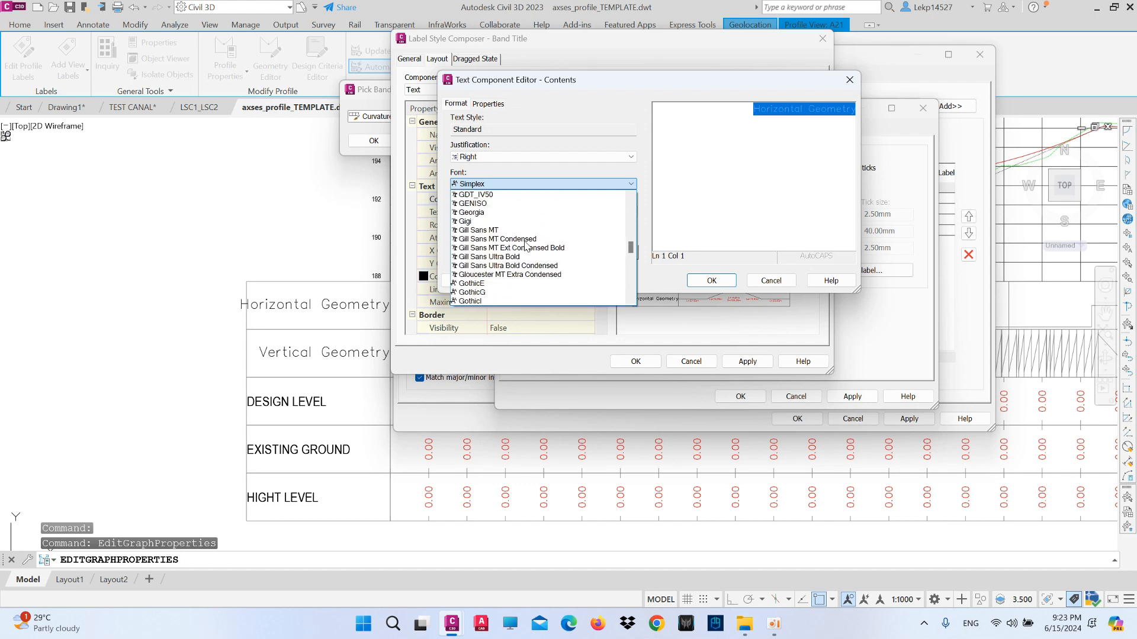
pyautogui.scroll(2, 515, 264)
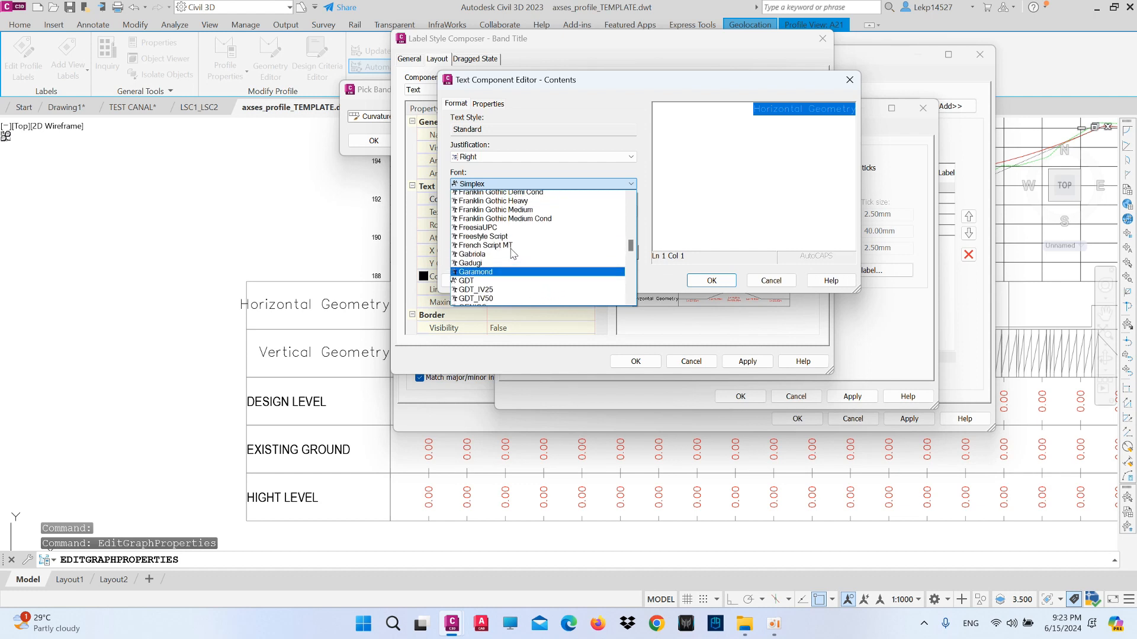
pyautogui.scroll(10, 478, 259)
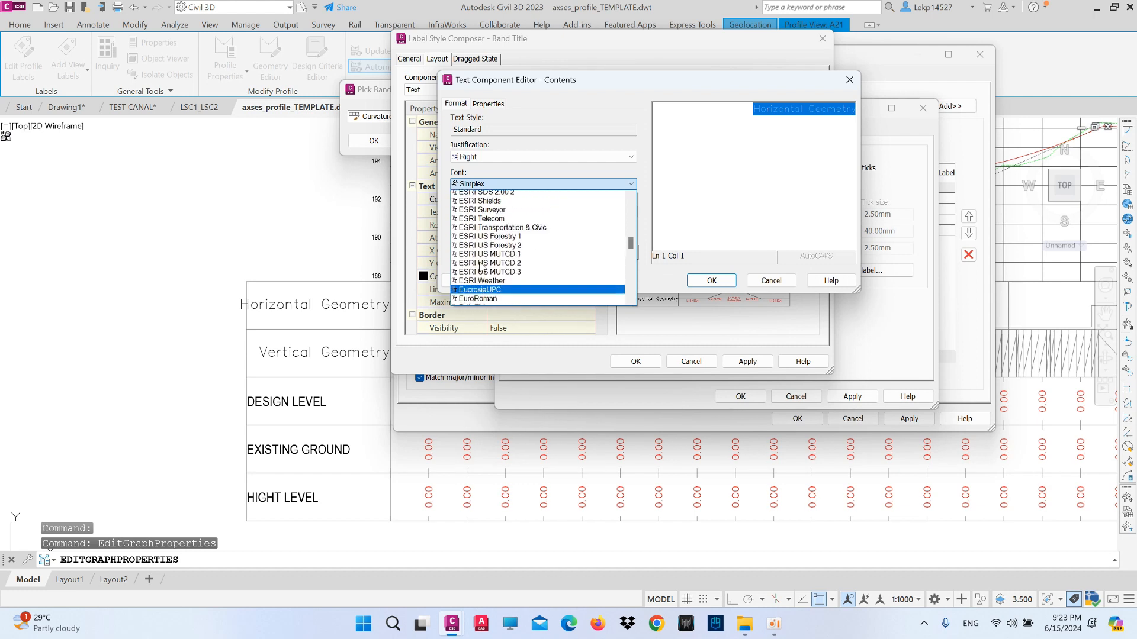
pyautogui.scroll(10, 485, 268)
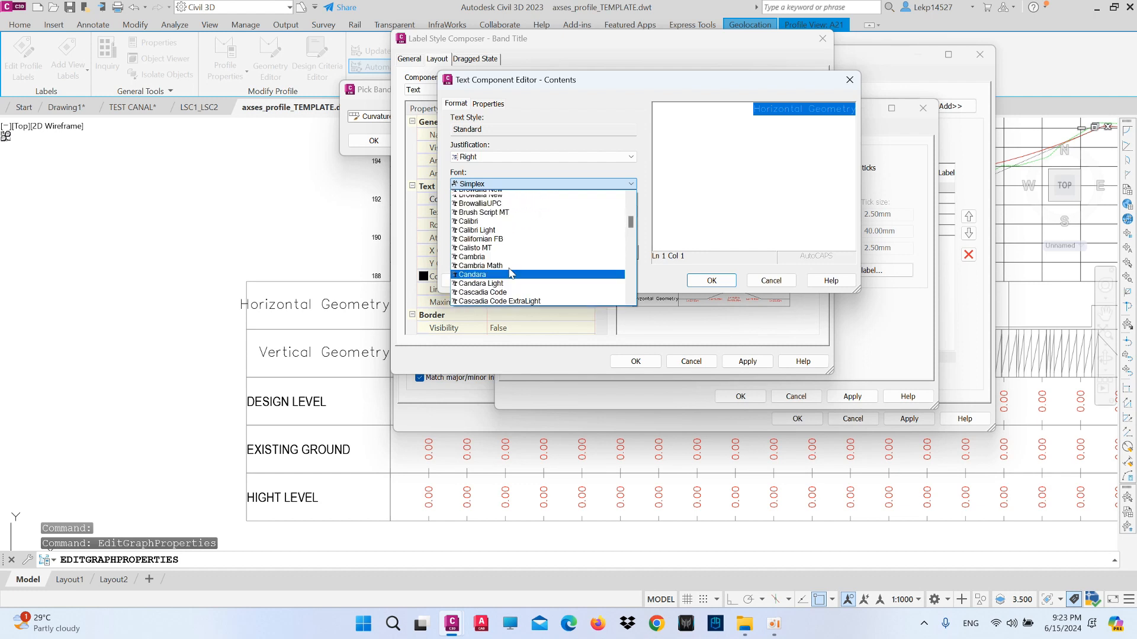
pyautogui.scroll(7, 633, 224)
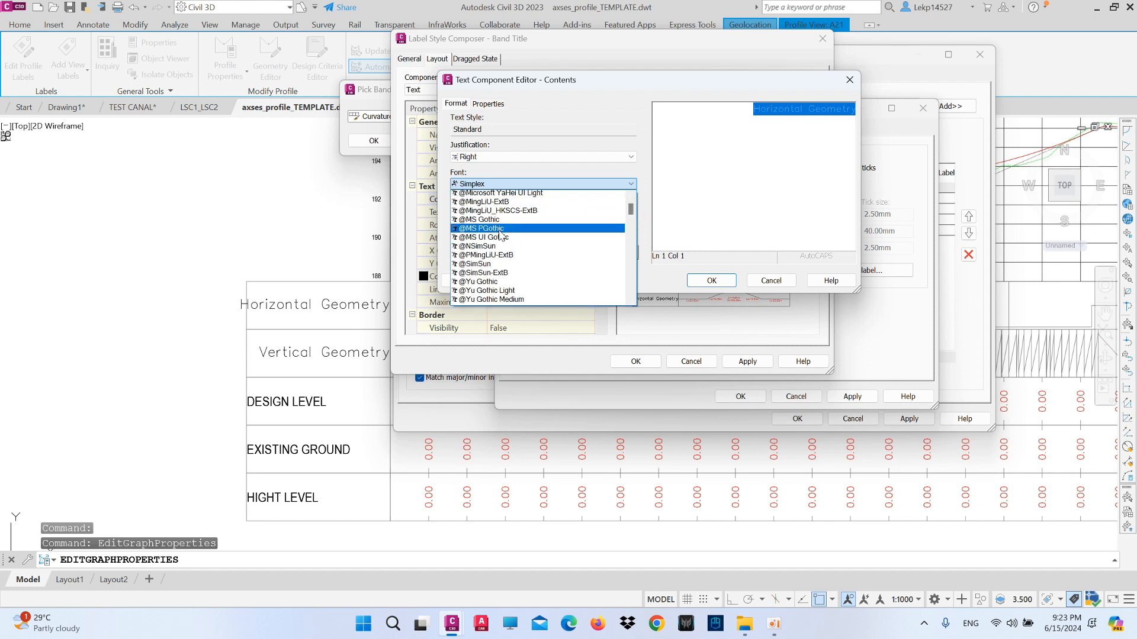
pyautogui.scroll(-6, 499, 235)
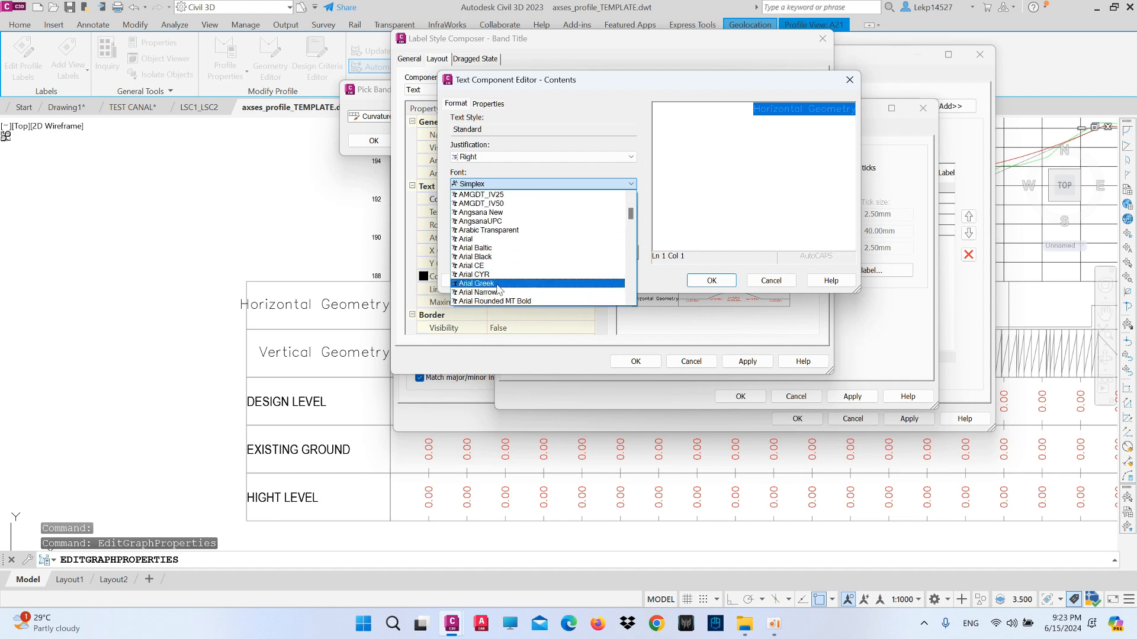
pyautogui.click(496, 294)
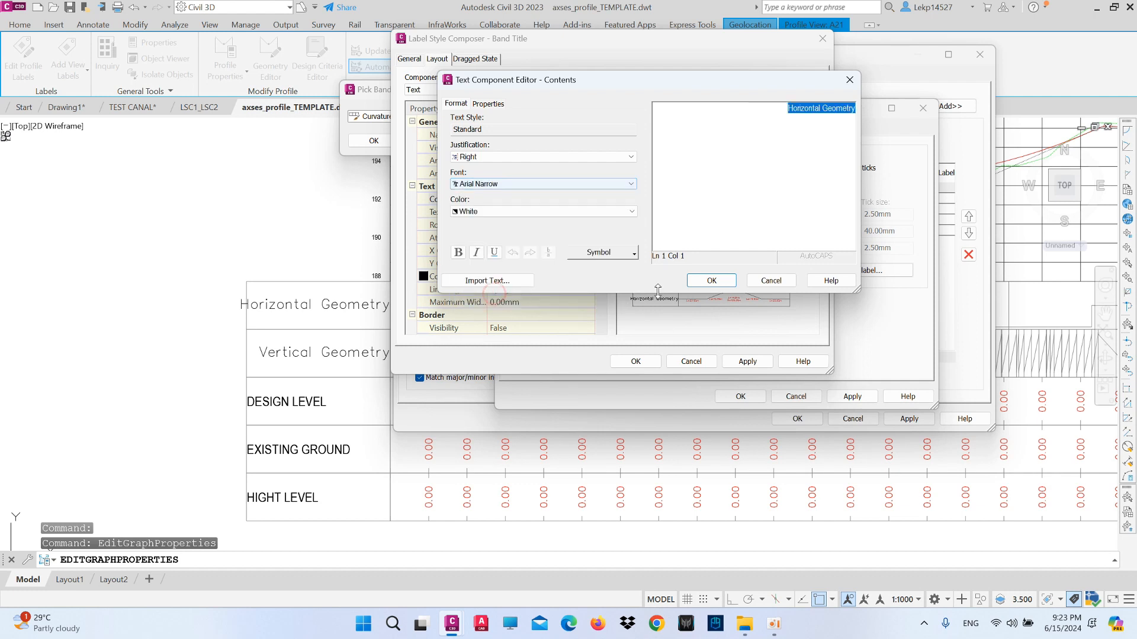
pyautogui.click(711, 281)
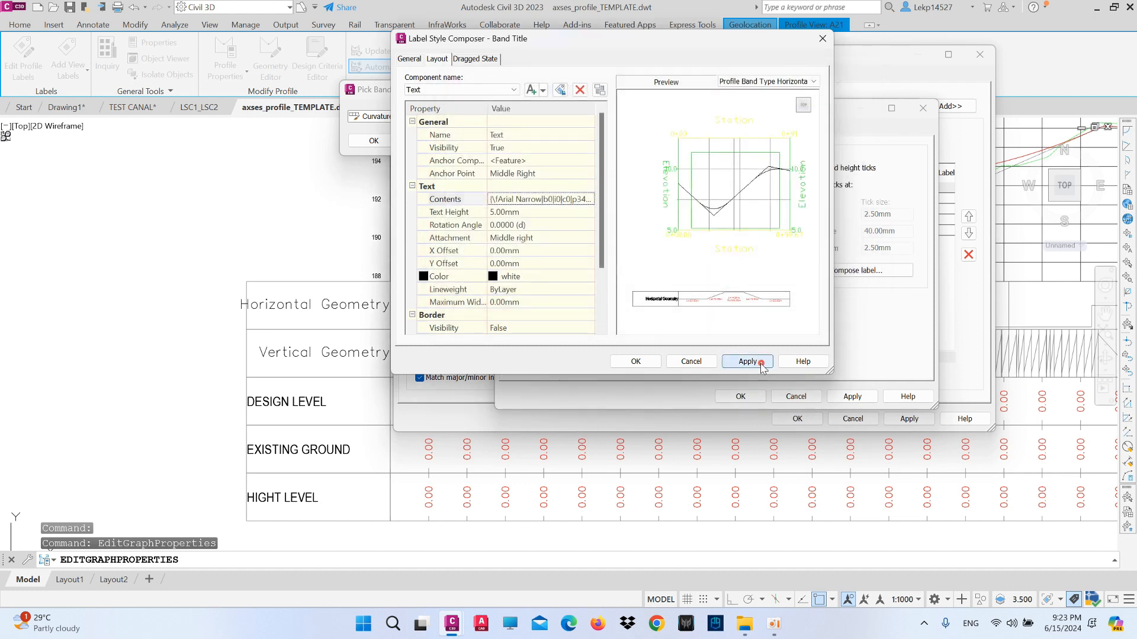
# Save the Curvature band style and apply the updated bands to the profile view.
pyautogui.click(651, 362)
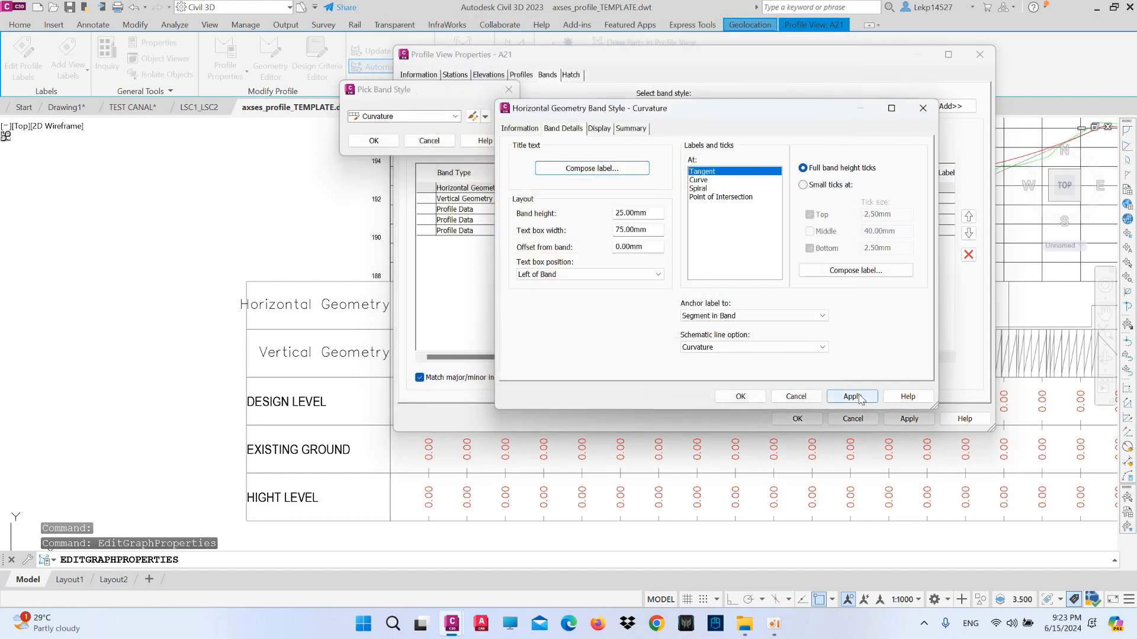
pyautogui.click(734, 396)
pyautogui.click(374, 142)
pyautogui.click(906, 419)
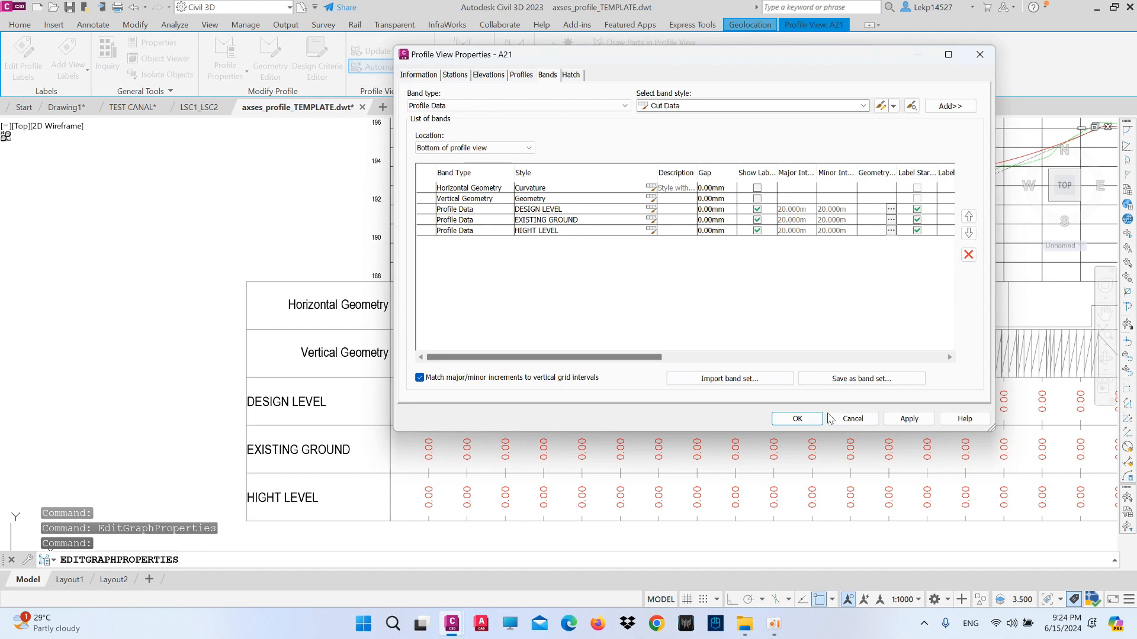
pyautogui.click(789, 418)
pyautogui.scroll(-5, 315, 322)
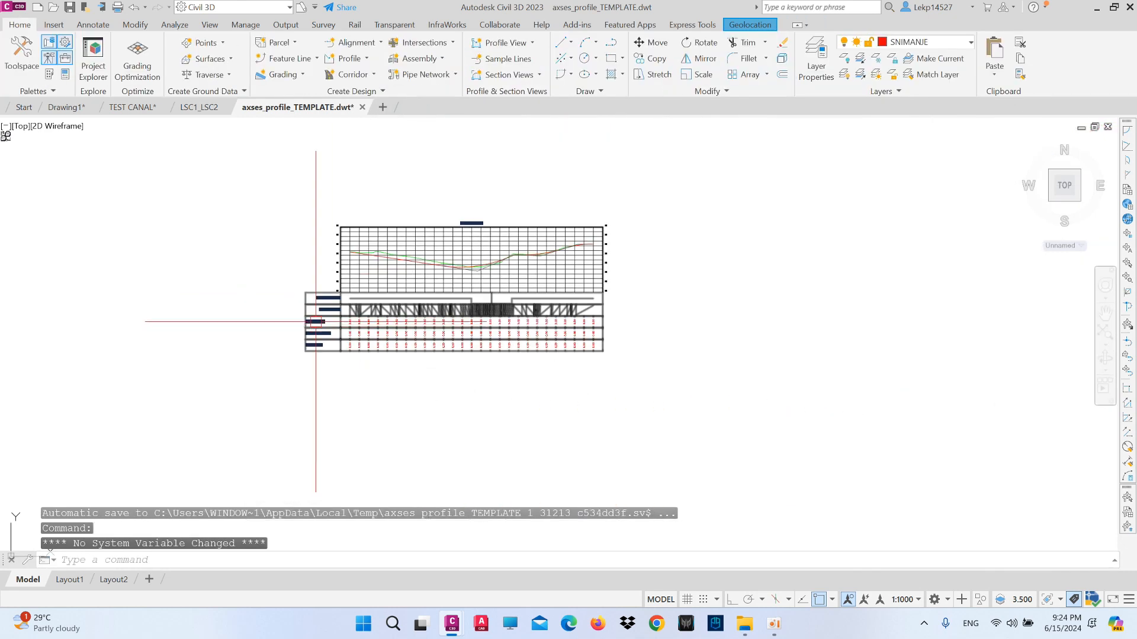
pyautogui.scroll(8, 316, 321)
pyautogui.scroll(-4, 305, 254)
pyautogui.scroll(4, 330, 237)
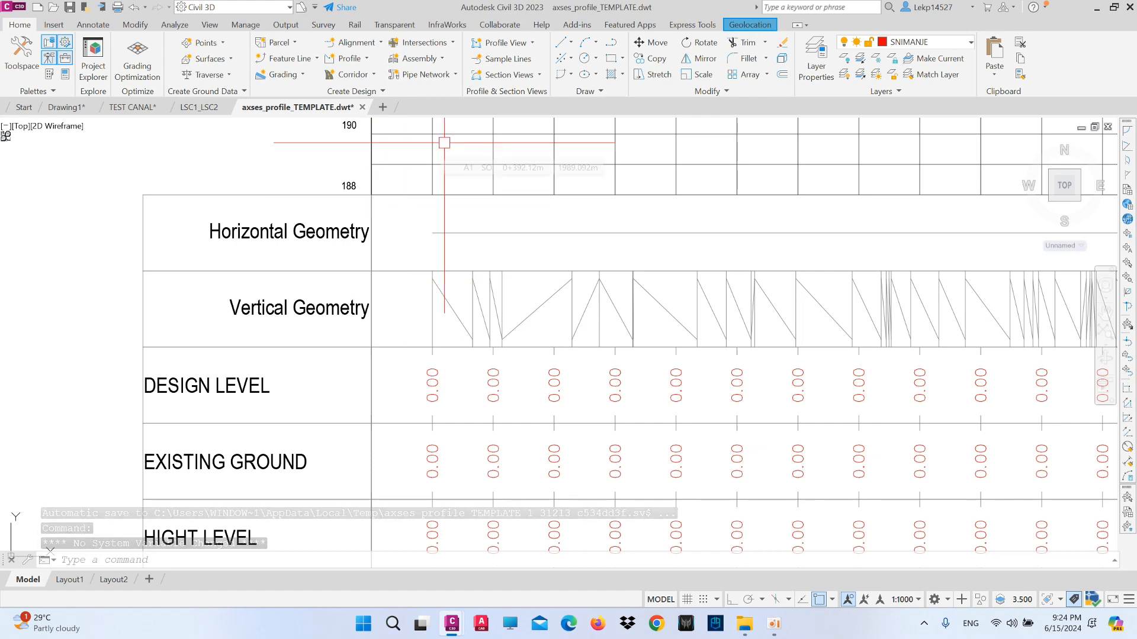
# Open the title label composer of the Vertical Geometry band's Geometry style from the profile view properties.
pyautogui.click(374, 272)
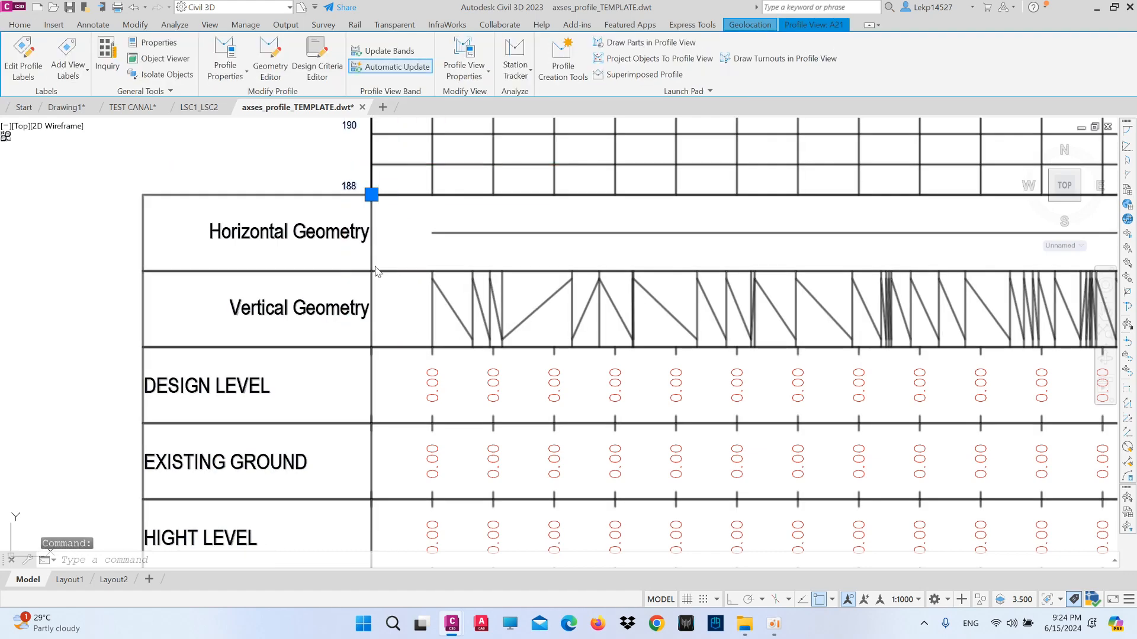
pyautogui.rightClick(374, 217)
pyautogui.click(415, 350)
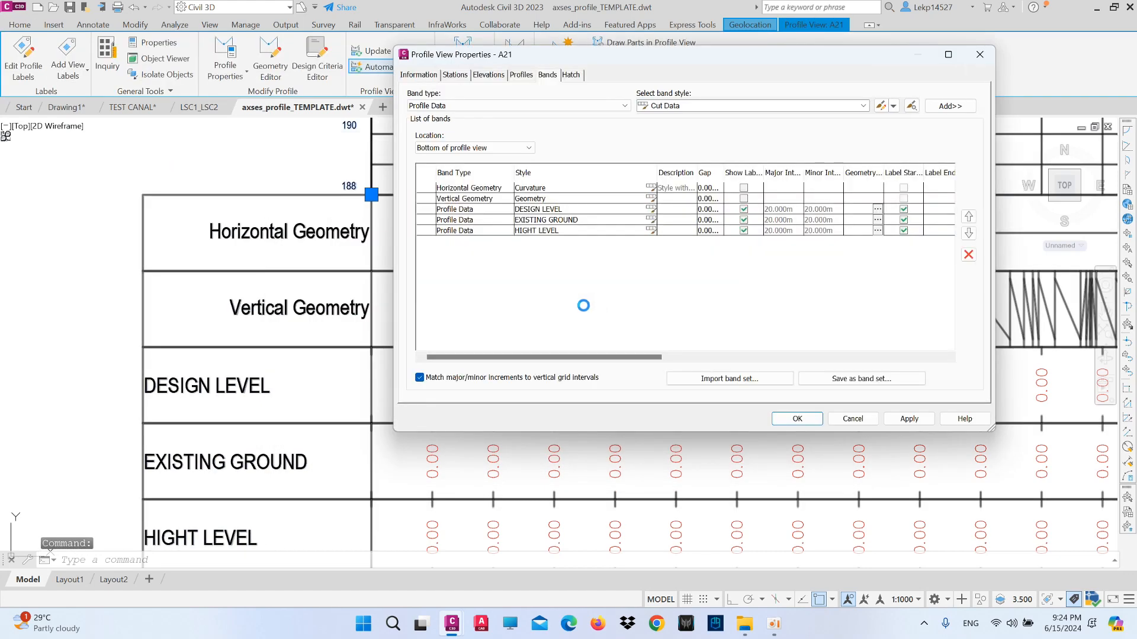
pyautogui.click(650, 197)
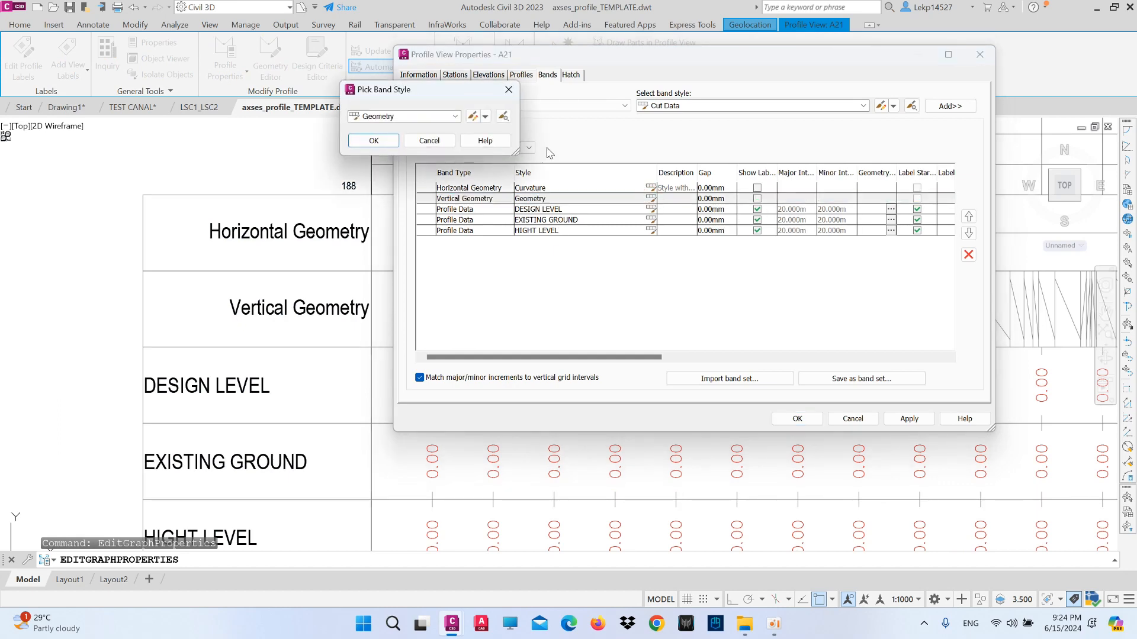
pyautogui.click(473, 116)
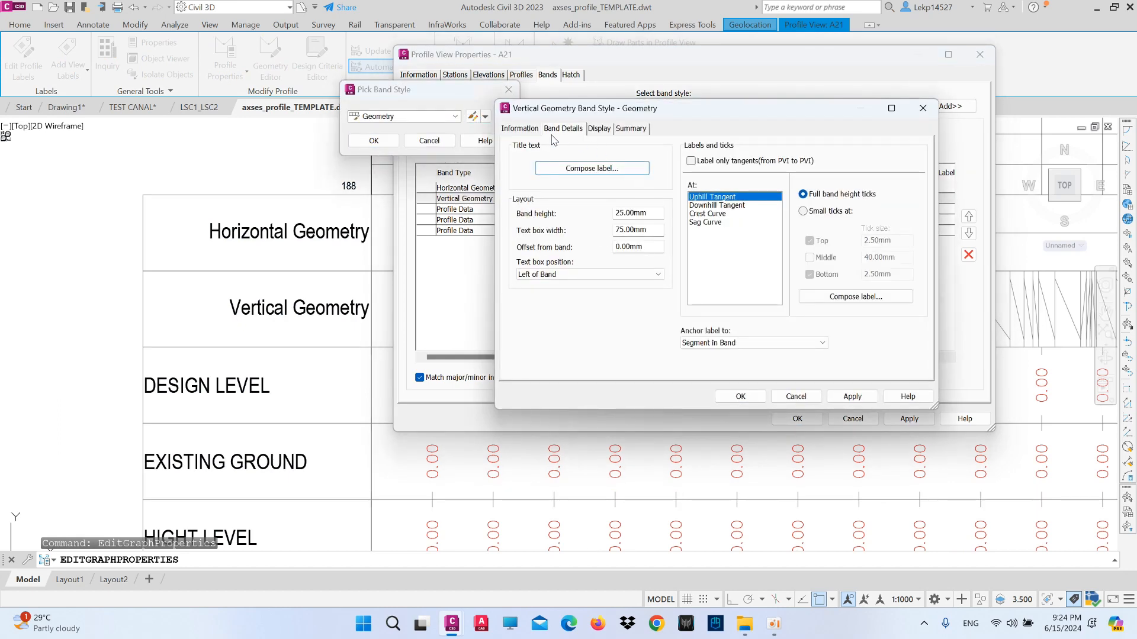
pyautogui.click(562, 168)
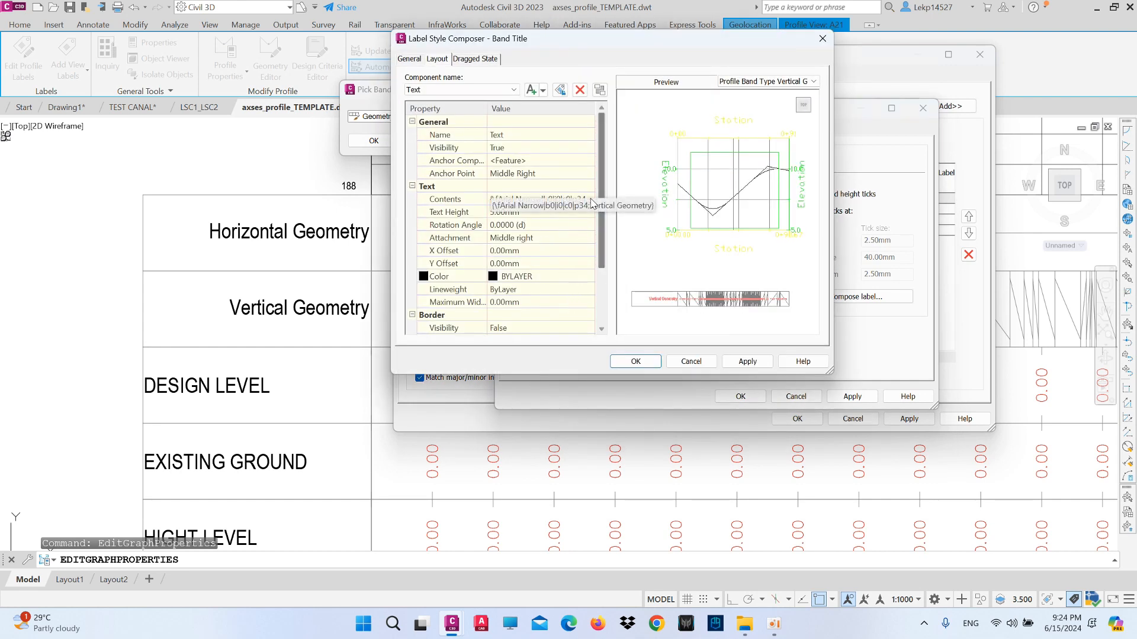
# Check the Vertical Geometry title's text format, discard the label and style edits, and close the profile view properties.
pyautogui.click(568, 199)
pyautogui.click(589, 199)
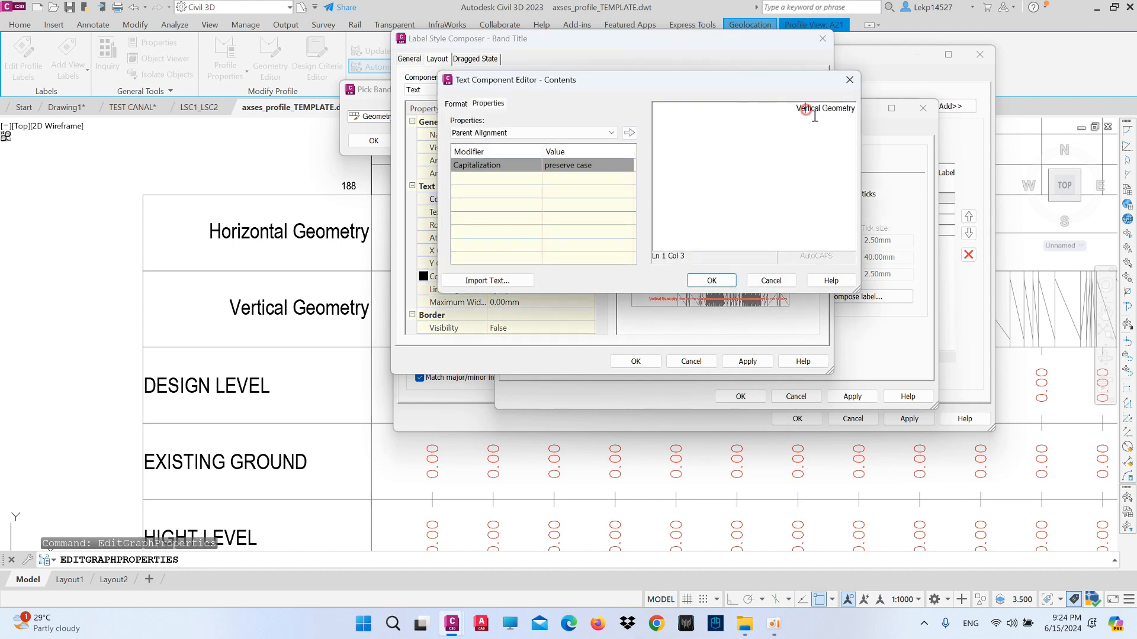
pyautogui.click(458, 105)
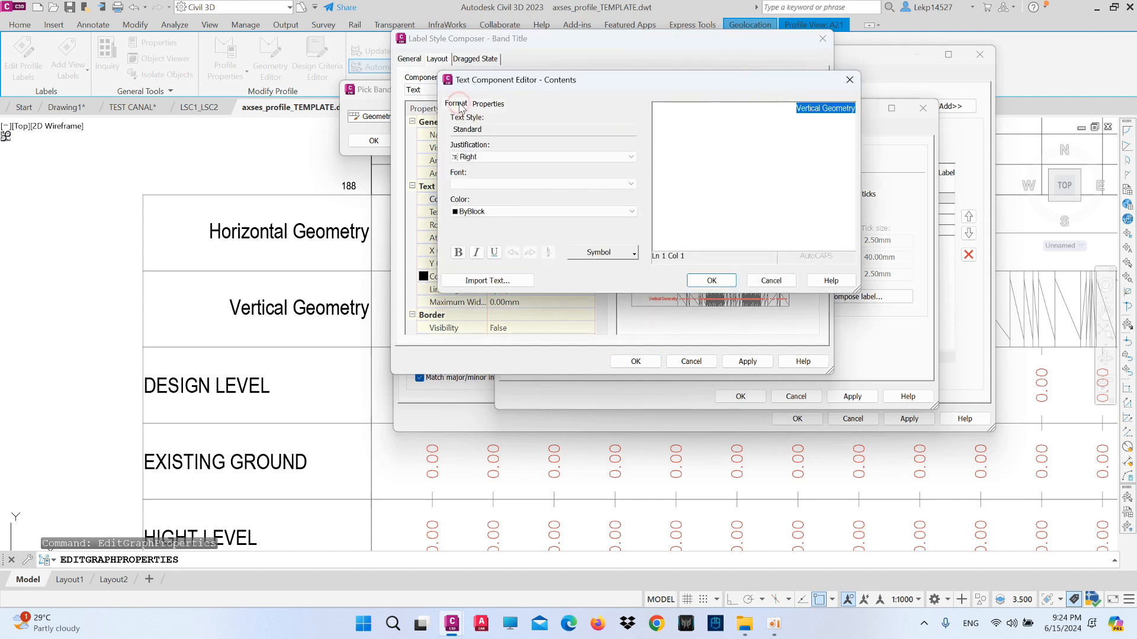
pyautogui.click(765, 282)
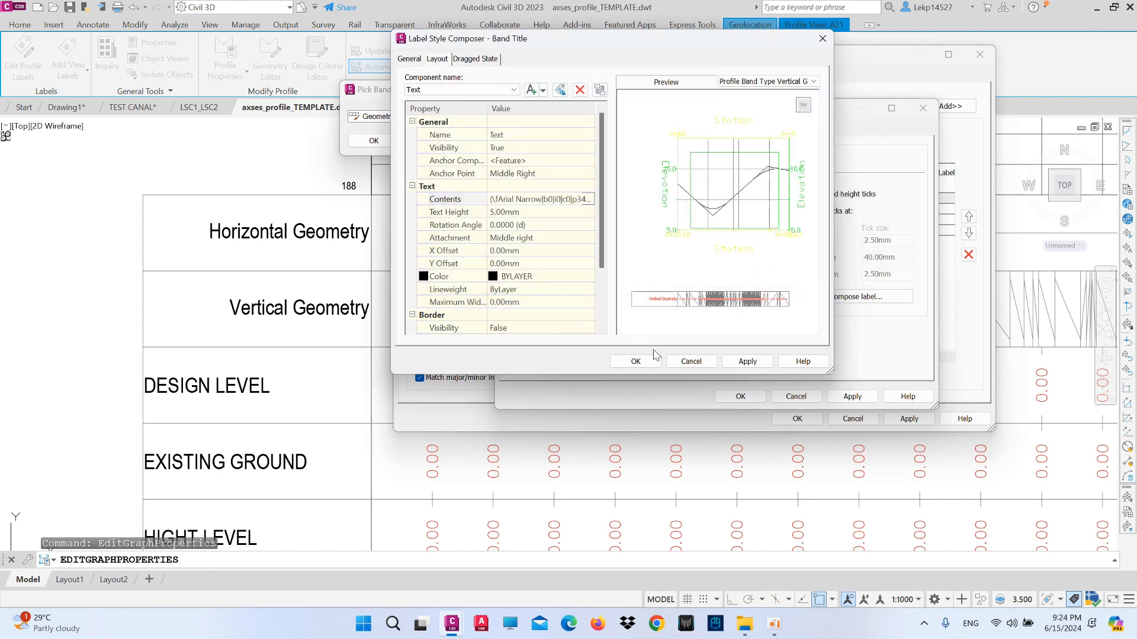
pyautogui.click(691, 362)
pyautogui.click(788, 399)
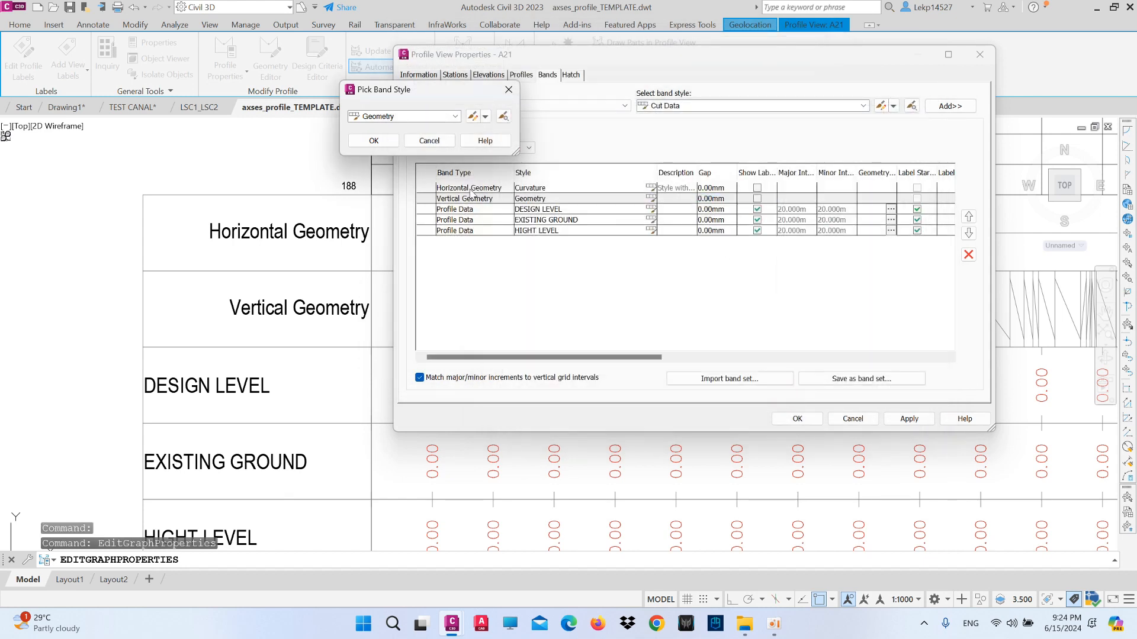
pyautogui.click(375, 142)
pyautogui.click(846, 424)
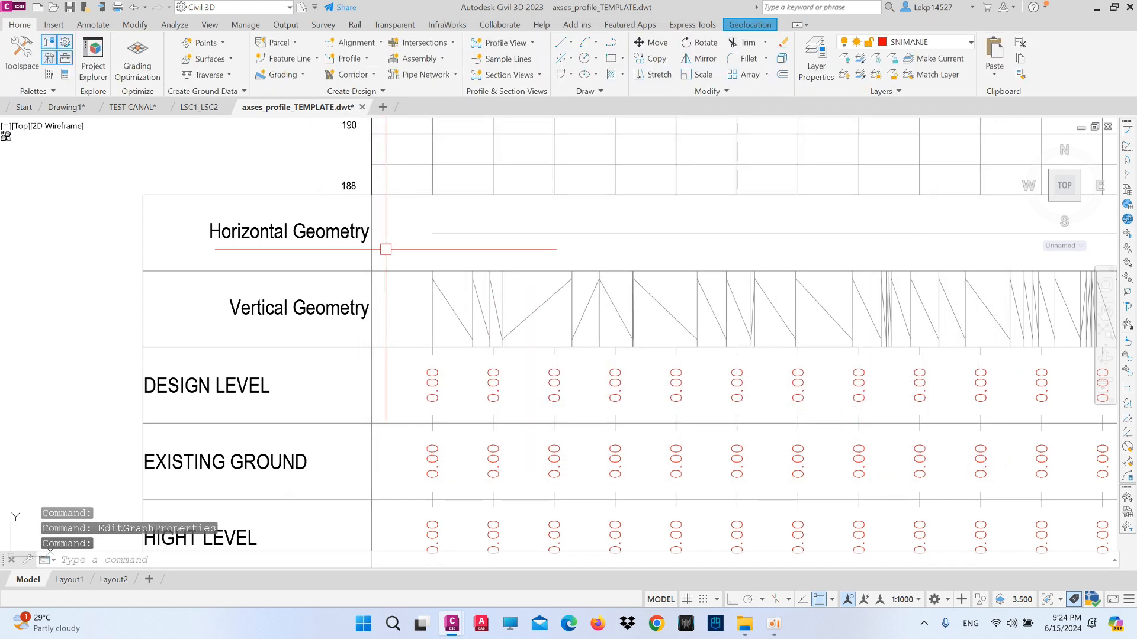
# Open the DESIGN LEVEL band style's title label, check its text contents format, and leave the contents editor without changes.
pyautogui.scroll(-4, 380, 246)
pyautogui.scroll(4, 406, 309)
pyautogui.click(407, 310)
pyautogui.rightClick(376, 295)
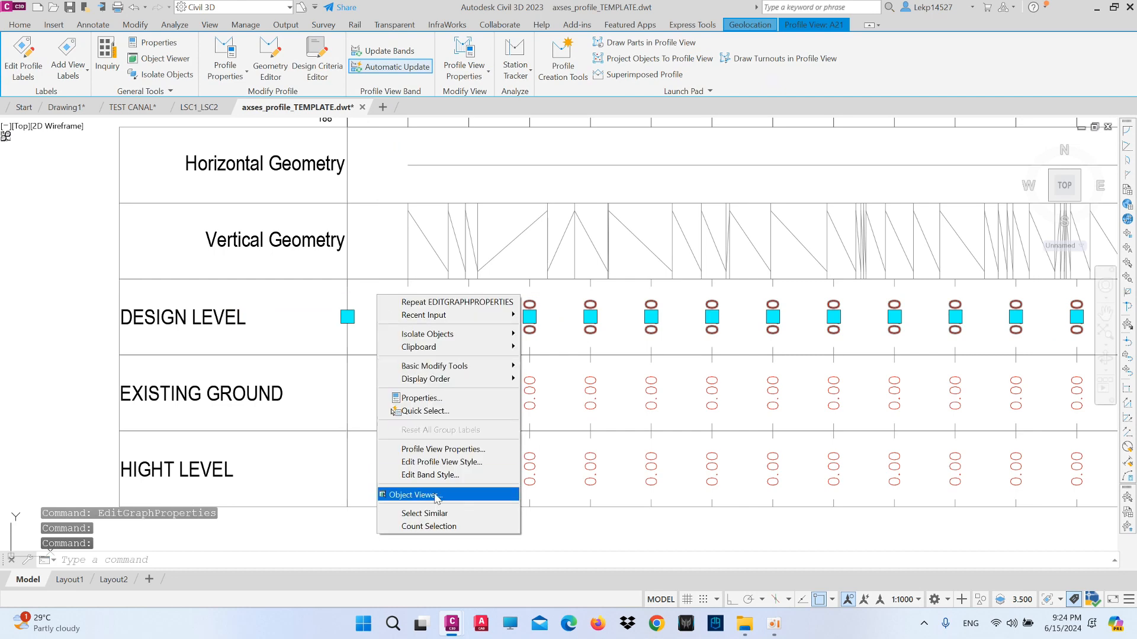
pyautogui.click(438, 471)
pyautogui.click(595, 171)
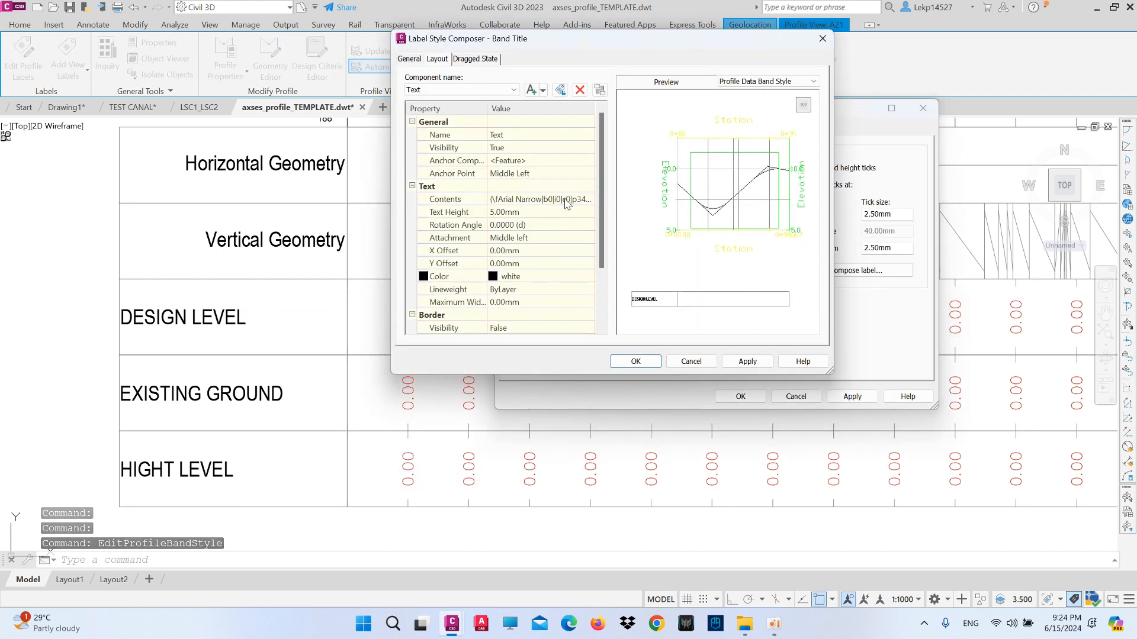
pyautogui.click(584, 196)
pyautogui.click(585, 196)
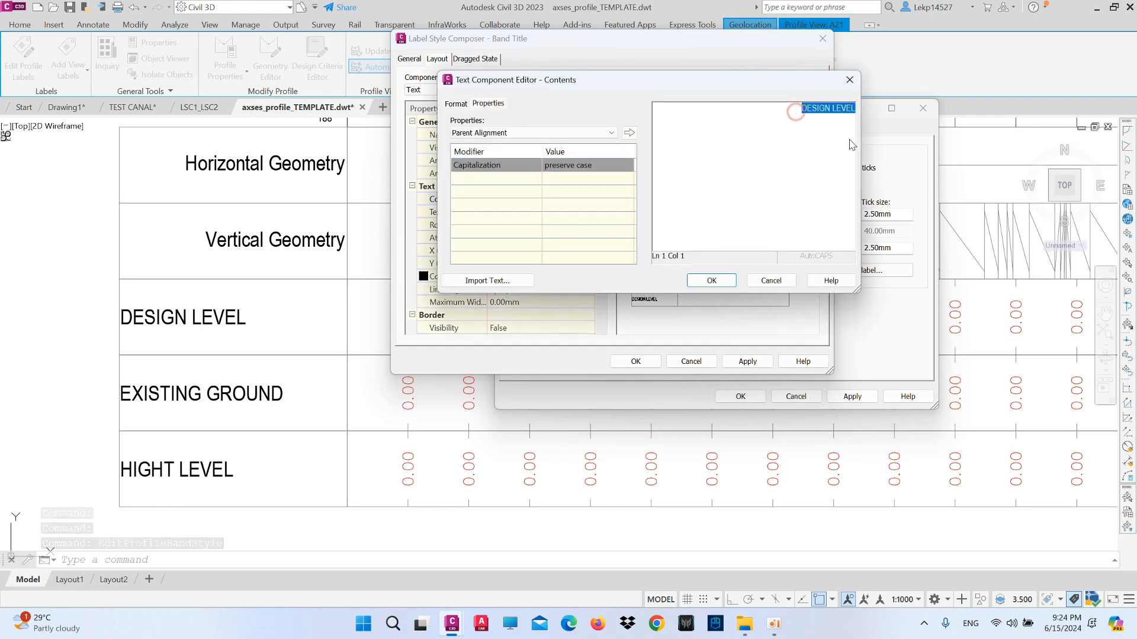
pyautogui.click(456, 103)
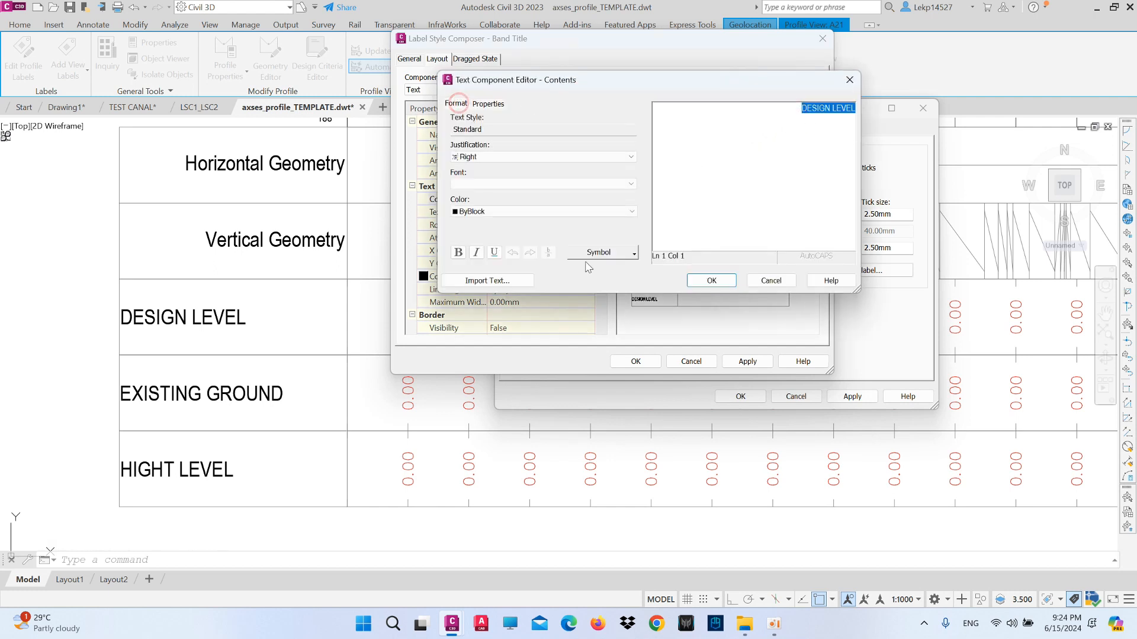
pyautogui.click(770, 280)
# Try Middle right attachment for the DESIGN LEVEL title text and apply it to the band style.
pyautogui.click(548, 238)
pyautogui.click(549, 238)
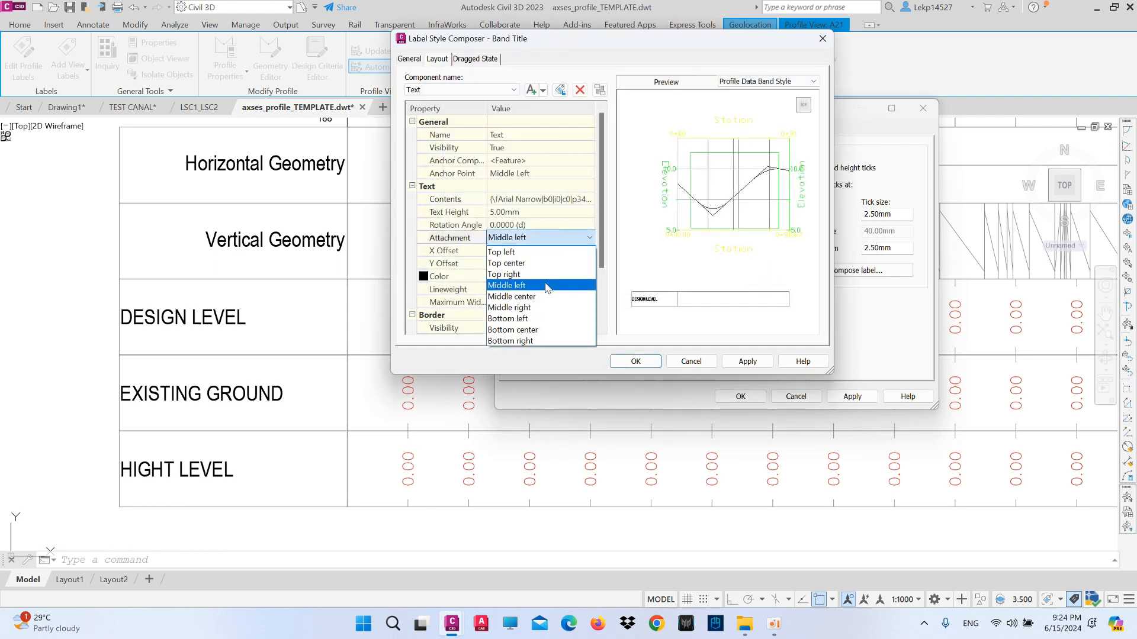
pyautogui.click(532, 307)
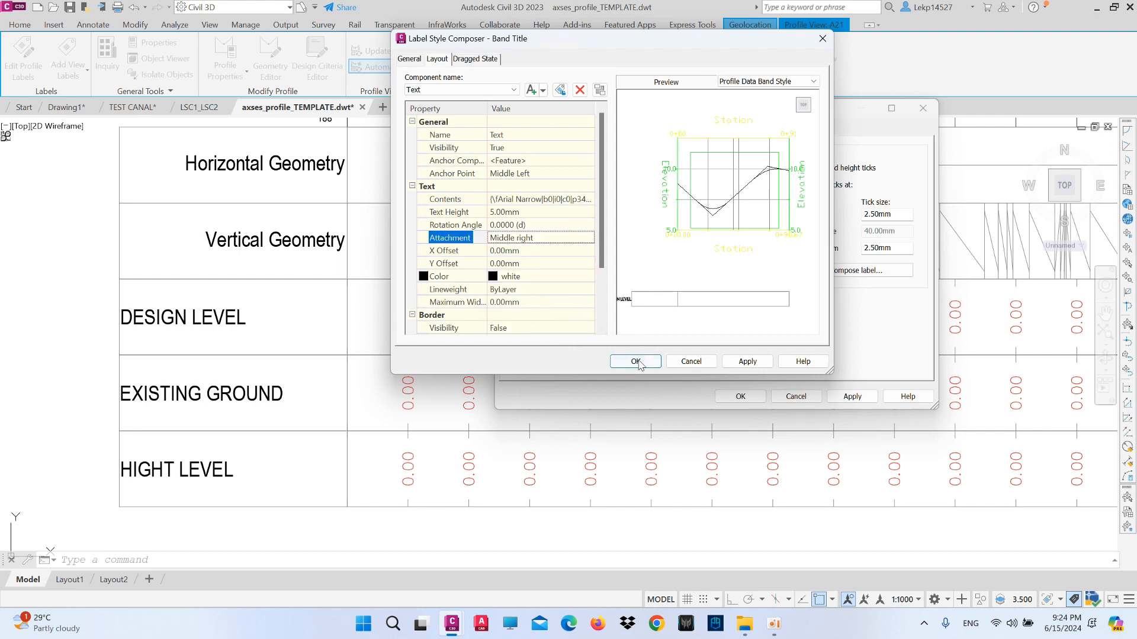
pyautogui.click(636, 361)
pyautogui.click(851, 398)
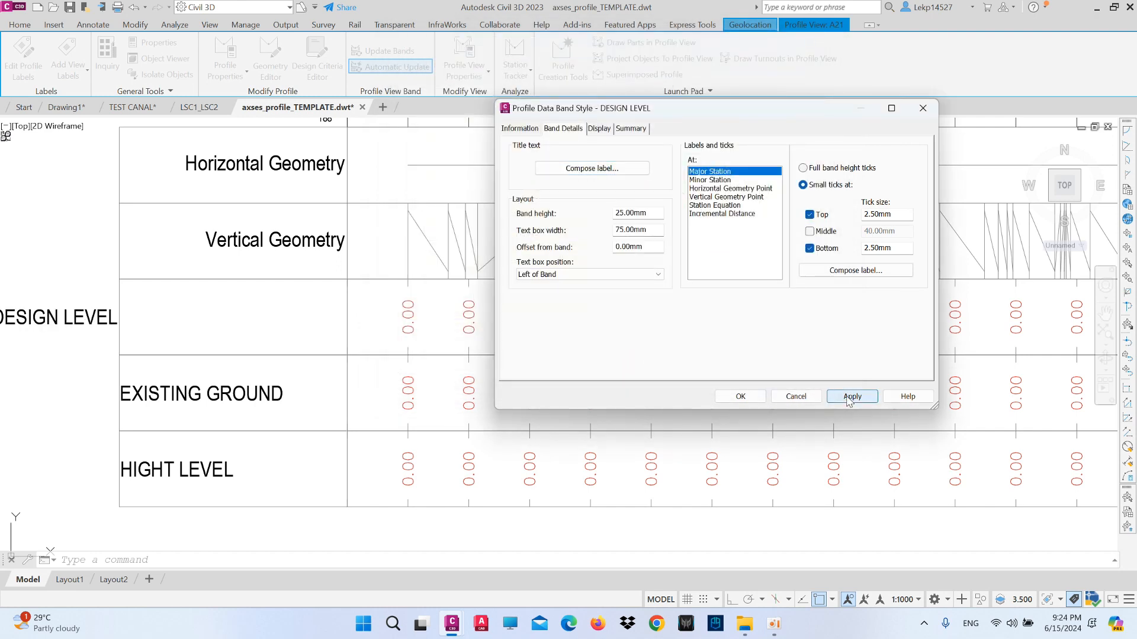
# Set the DESIGN LEVEL title text's attachment back to Middle left and save the band style.
pyautogui.click(608, 170)
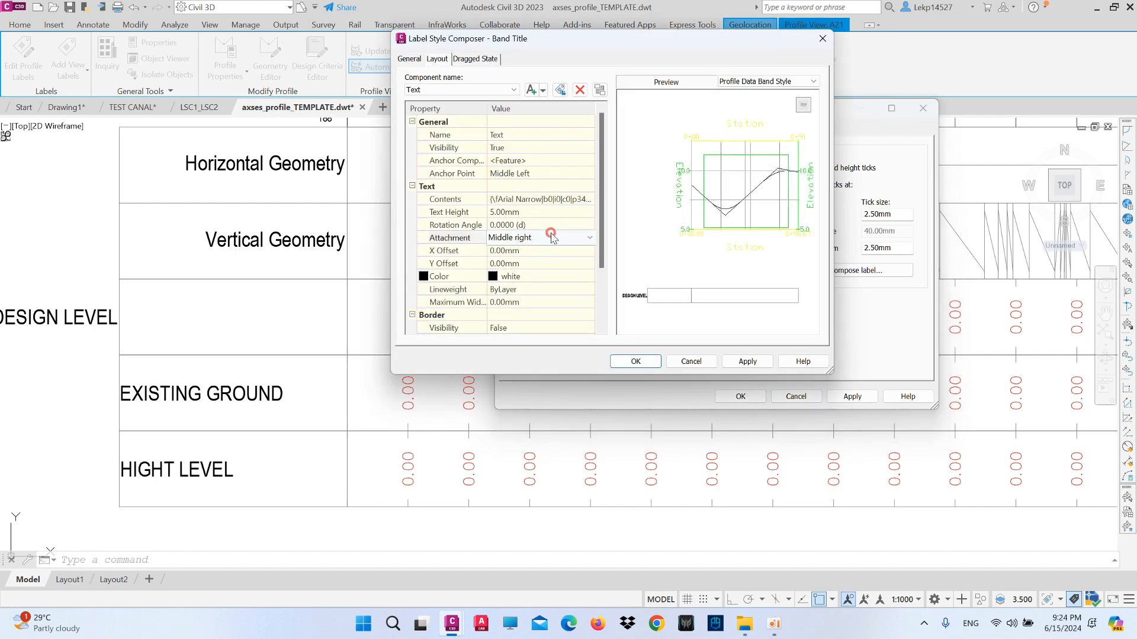
pyautogui.click(550, 236)
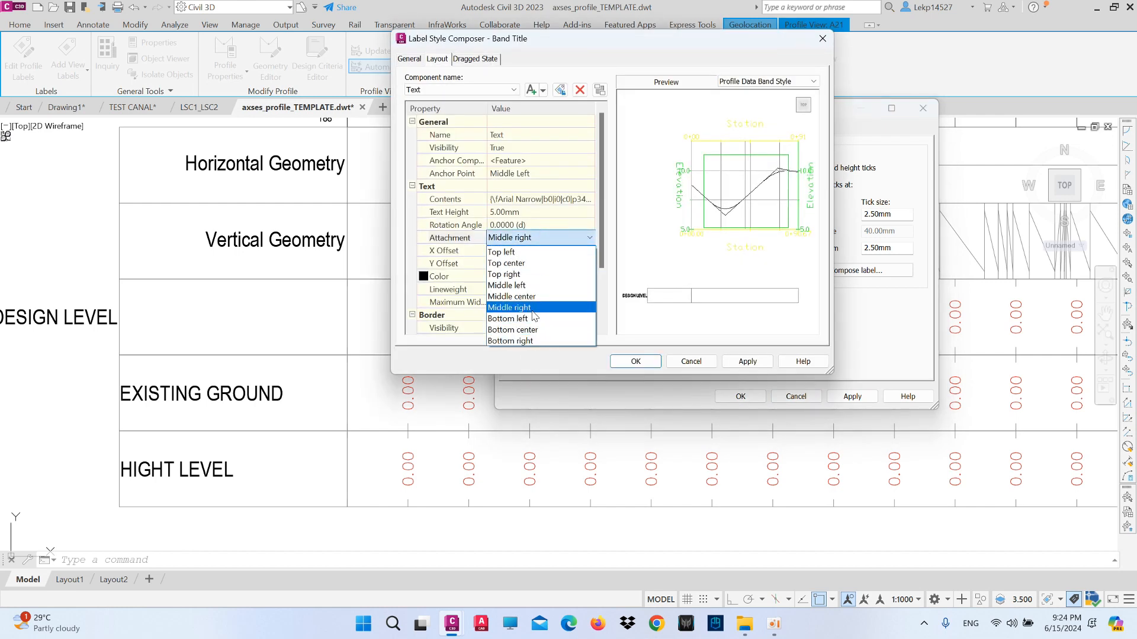
pyautogui.click(512, 285)
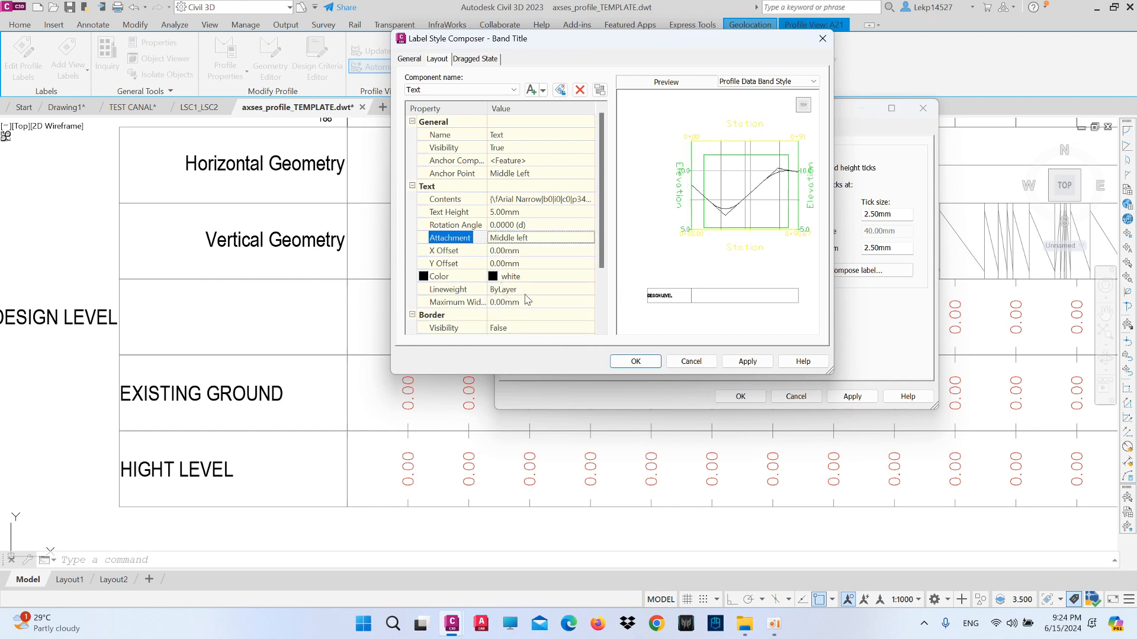
pyautogui.click(747, 361)
pyautogui.click(635, 361)
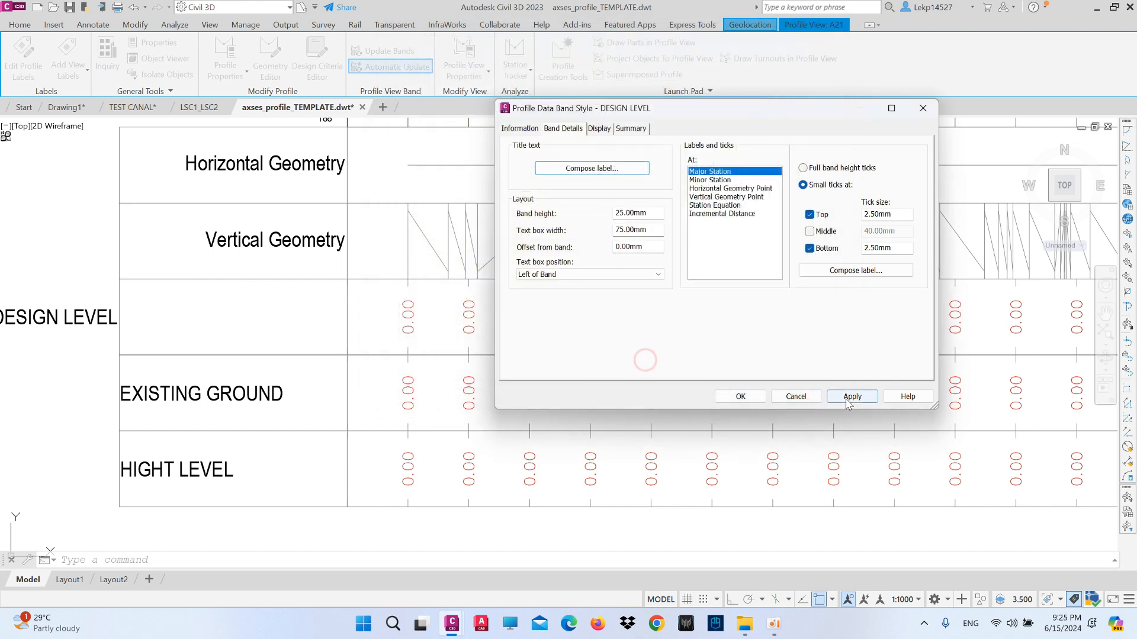
pyautogui.click(850, 398)
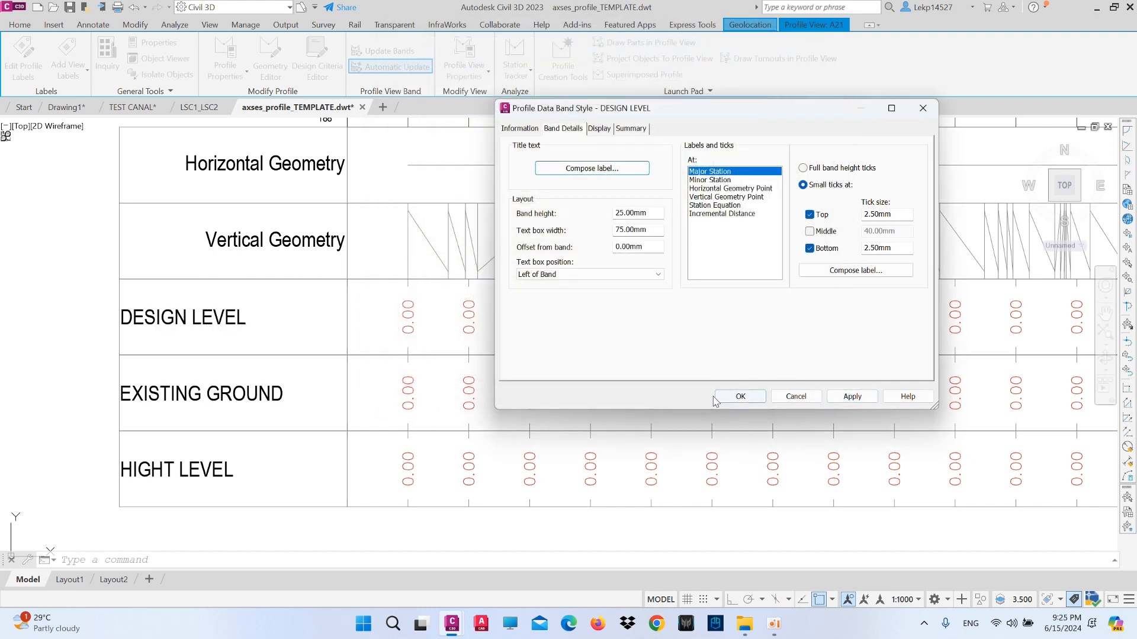
pyautogui.click(740, 397)
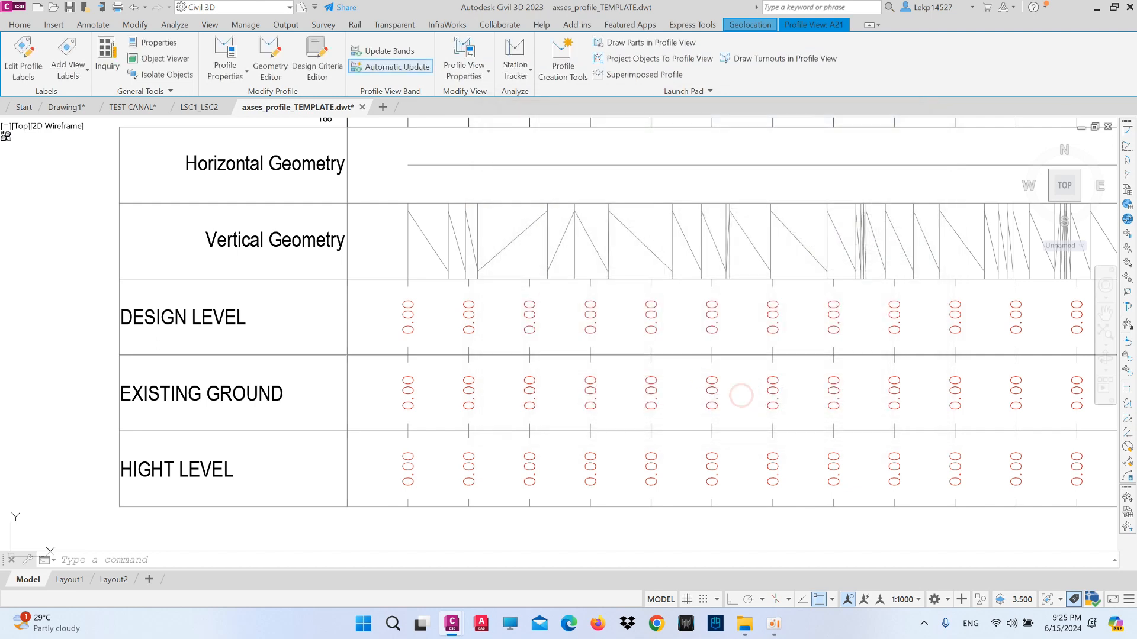
# Look over the profile view's band titles and data labels.
pyautogui.scroll(3, 444, 397)
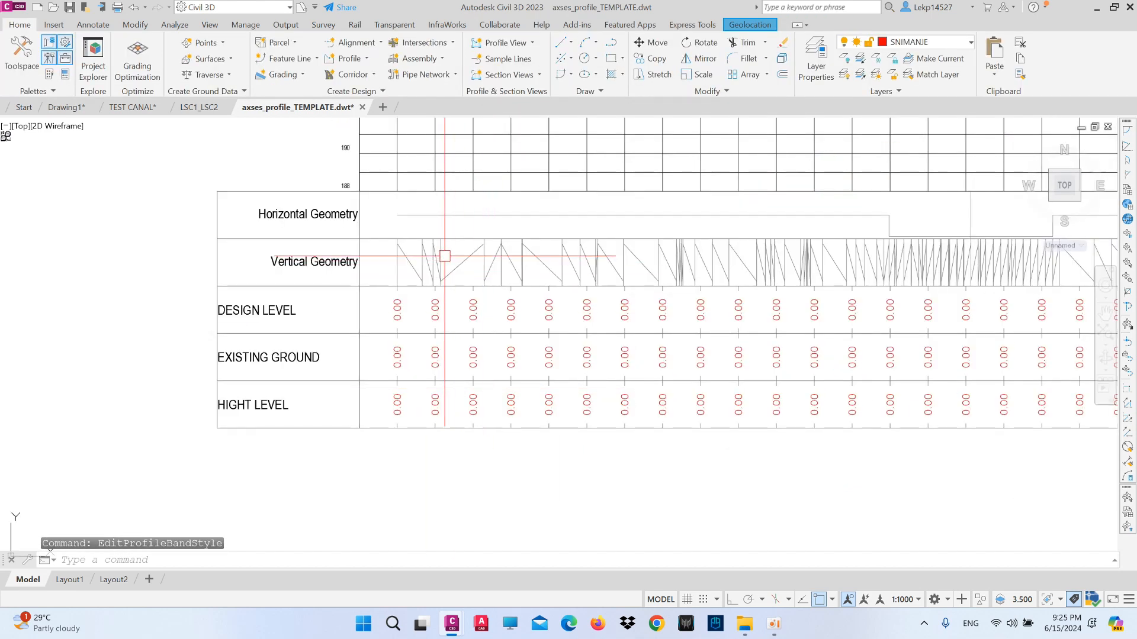
pyautogui.scroll(-3, 337, 312)
pyautogui.scroll(3, 381, 320)
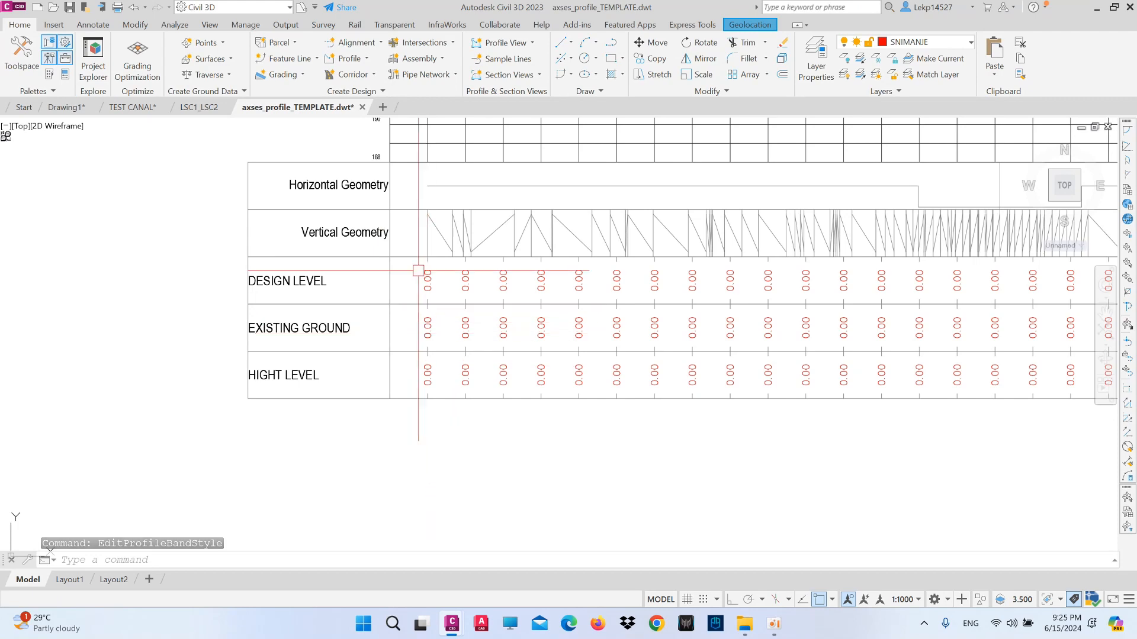
pyautogui.scroll(-1, 406, 255)
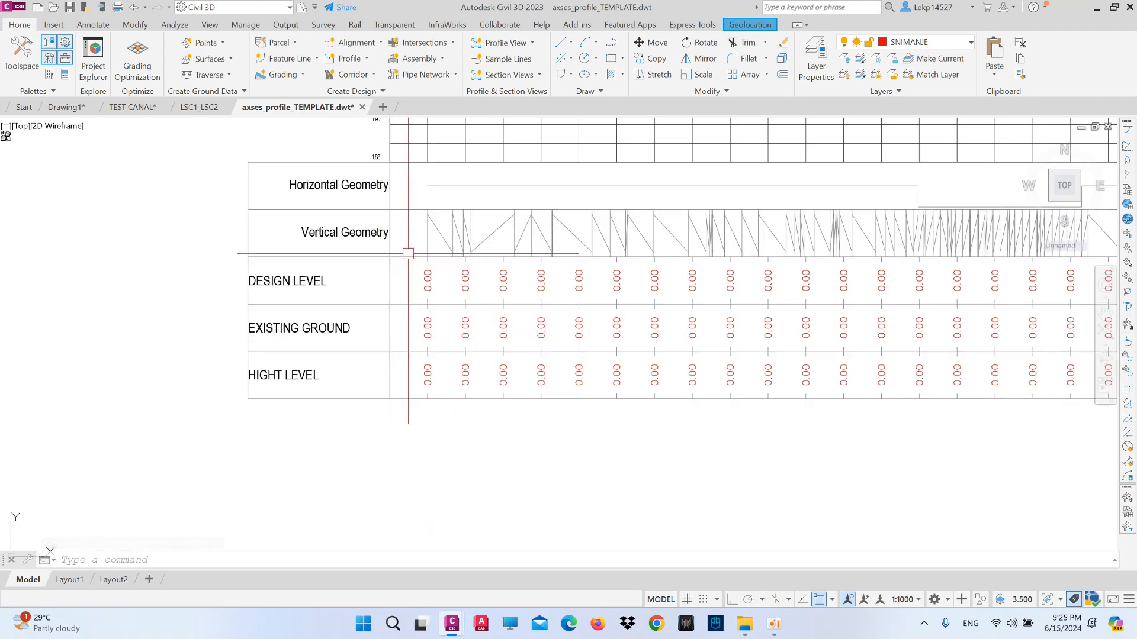
pyautogui.scroll(2, 391, 260)
pyautogui.scroll(-3, 403, 278)
pyautogui.scroll(1, 429, 259)
pyautogui.scroll(2, 553, 265)
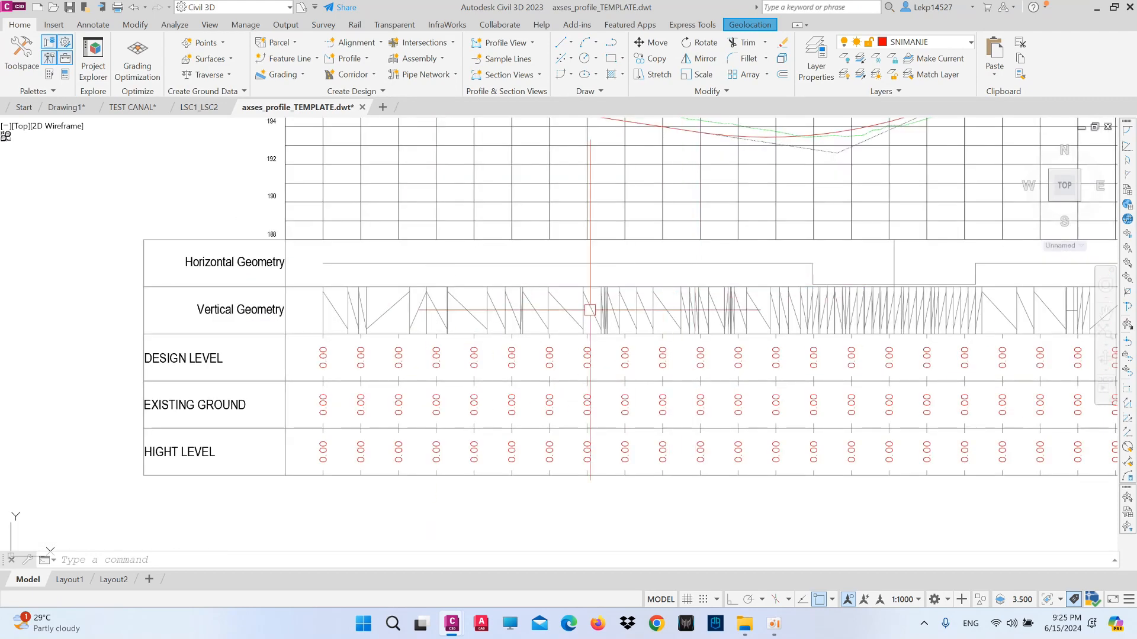
# Edit the DESIGN LEVEL band style and open the text contents of its Major Station label's Cut component.
pyautogui.click(324, 351)
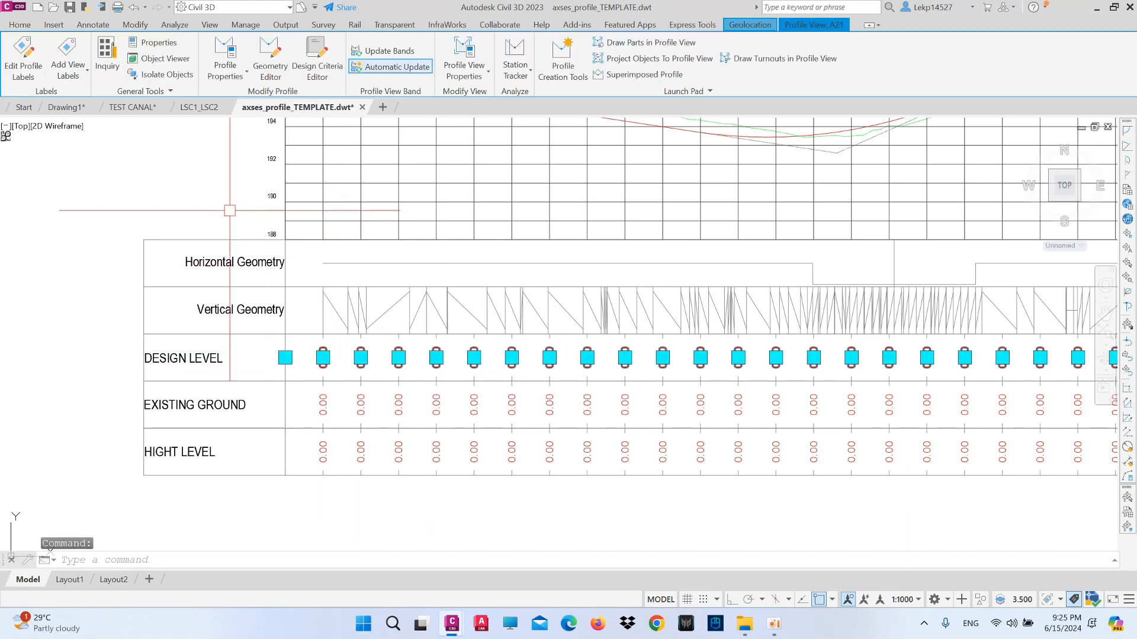
pyautogui.rightClick(233, 452)
pyautogui.click(315, 390)
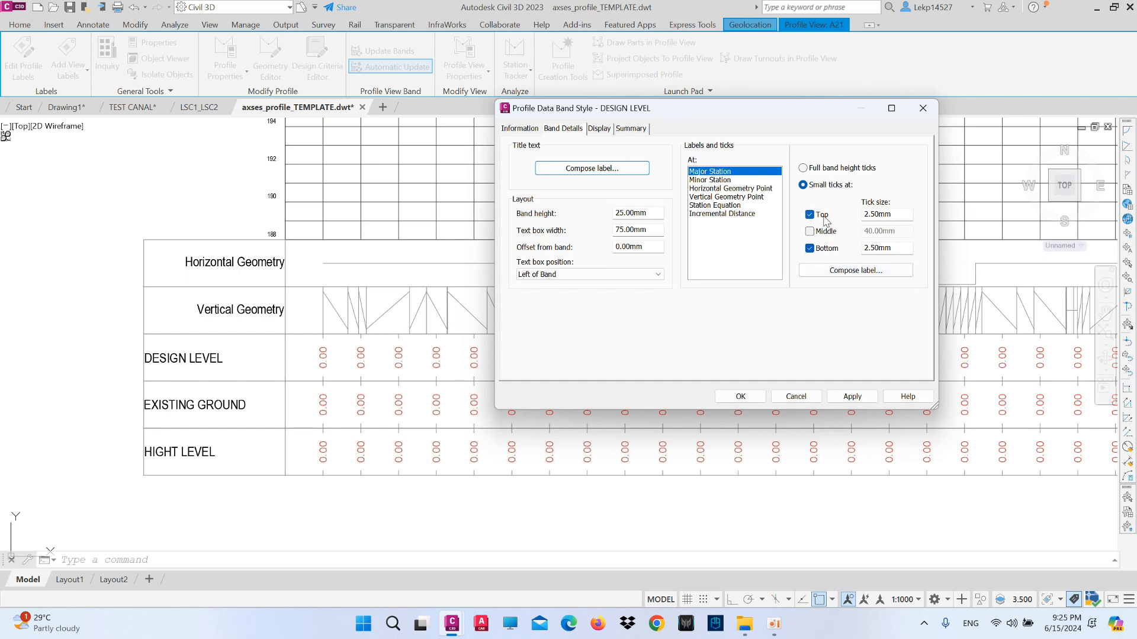
pyautogui.click(860, 393)
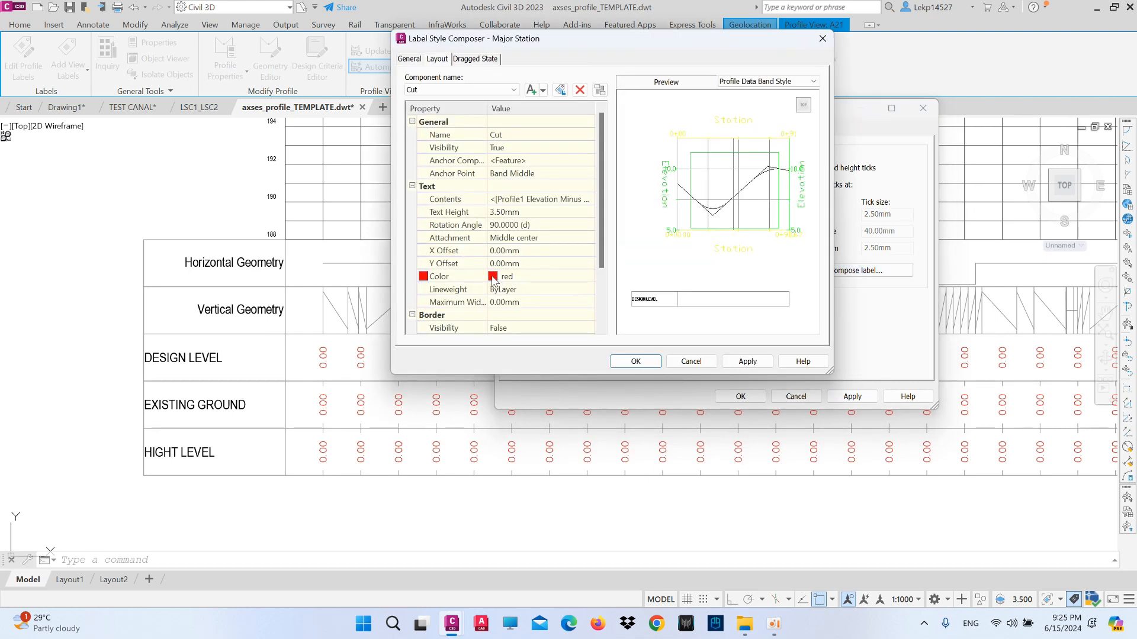
pyautogui.click(578, 201)
pyautogui.click(589, 200)
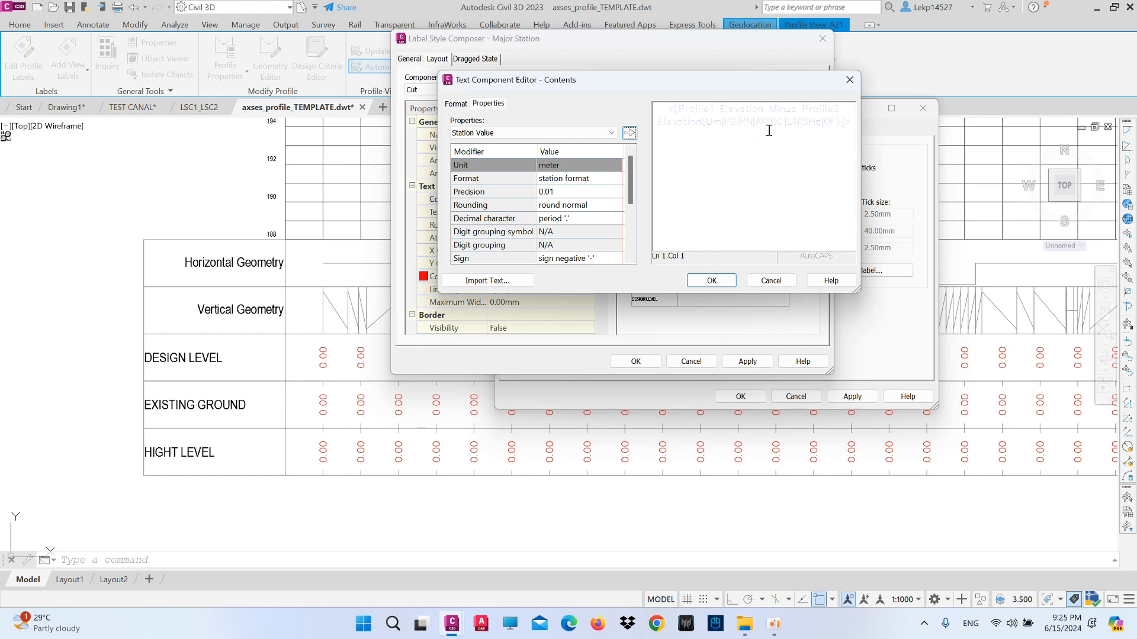
# Replace the Major Station label's elevation-difference expression with the Profile1 Elevation property at 0.01 precision.
pyautogui.click(740, 112)
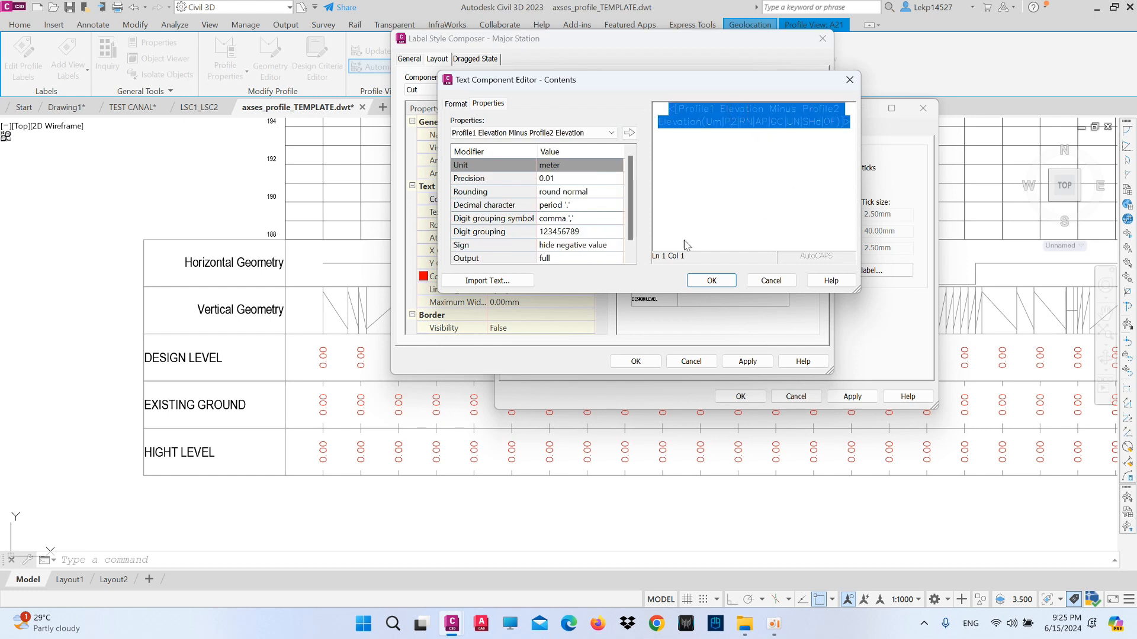
pyautogui.click(576, 133)
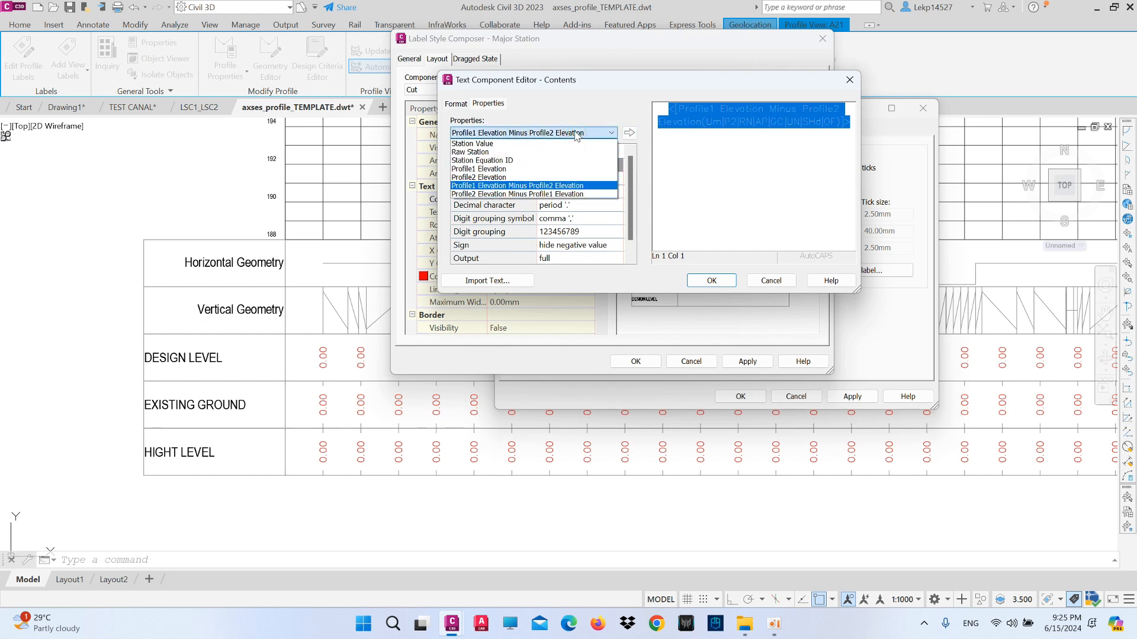
pyautogui.click(492, 169)
pyautogui.click(627, 134)
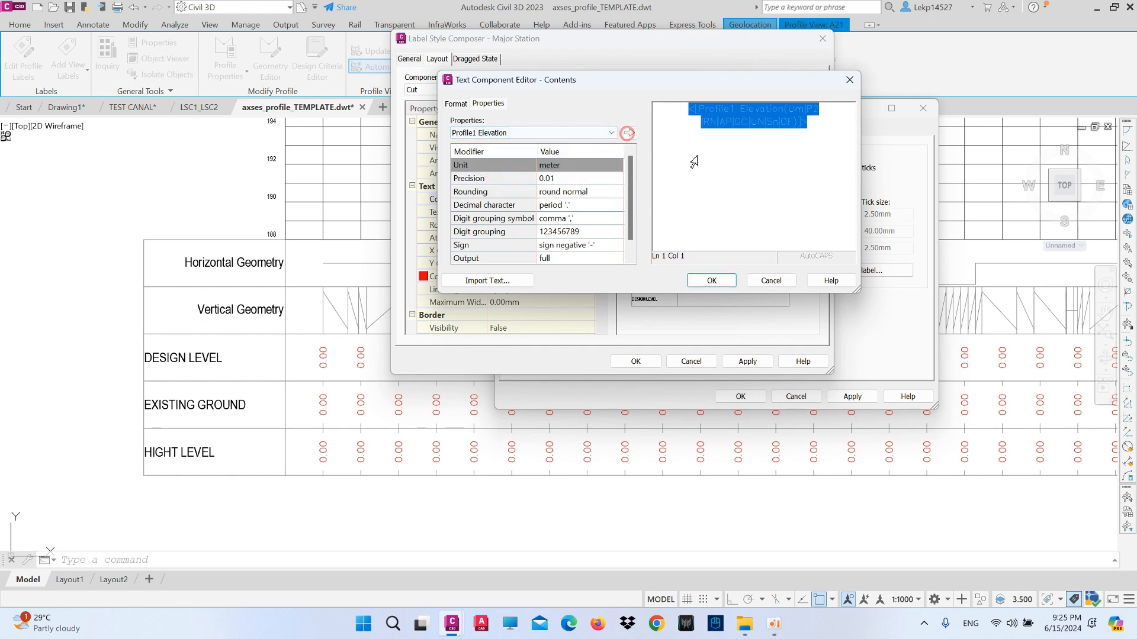
# Format the Major Station label's Profile1 Elevation text with the color White and the Arial Narrow font.
pyautogui.click(453, 104)
pyautogui.click(500, 213)
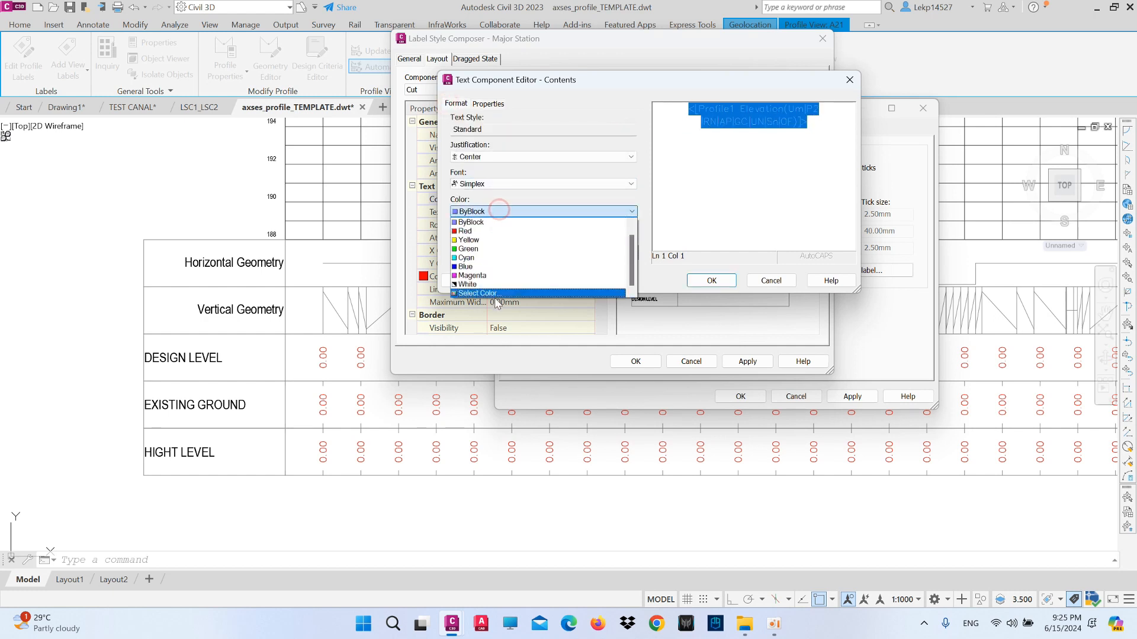
pyautogui.click(474, 293)
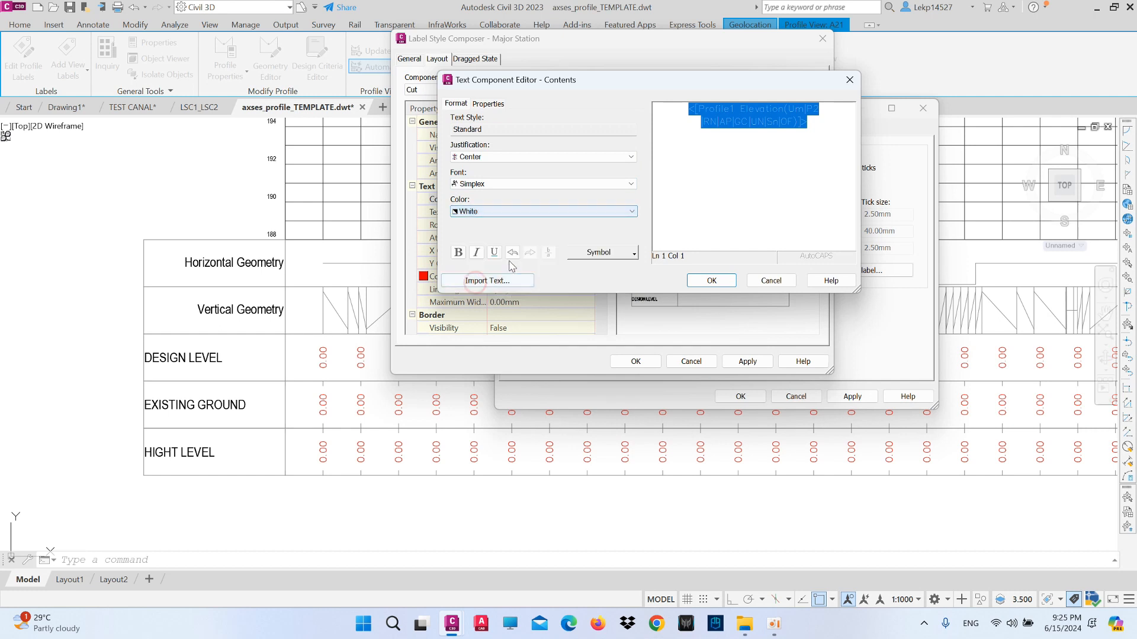
pyautogui.click(586, 184)
pyautogui.scroll(10, 533, 261)
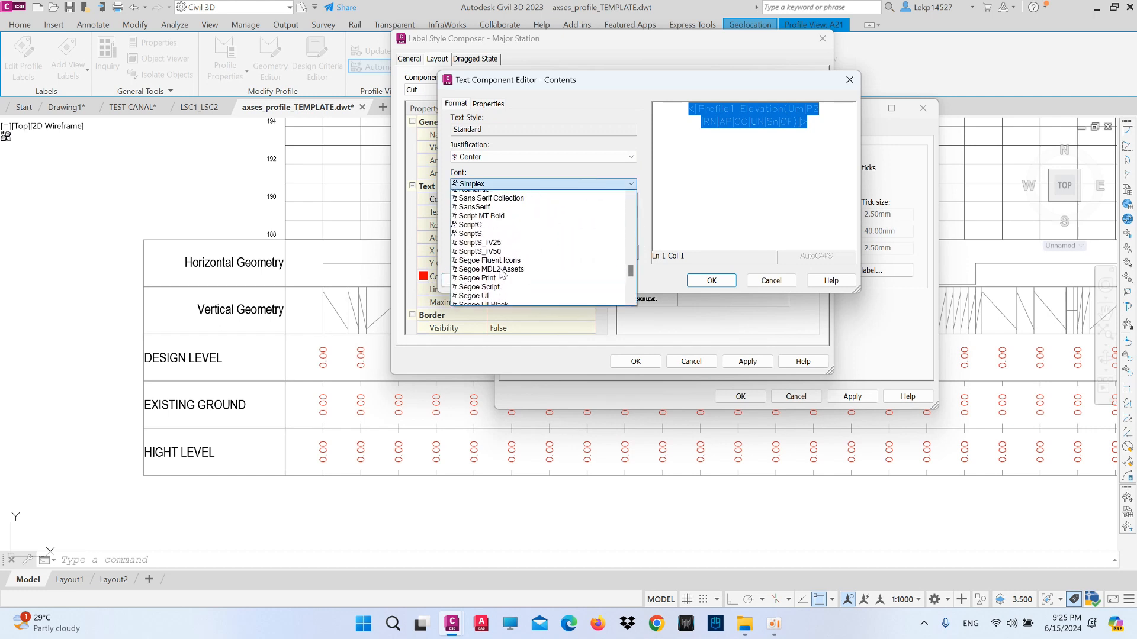
pyautogui.scroll(15, 501, 274)
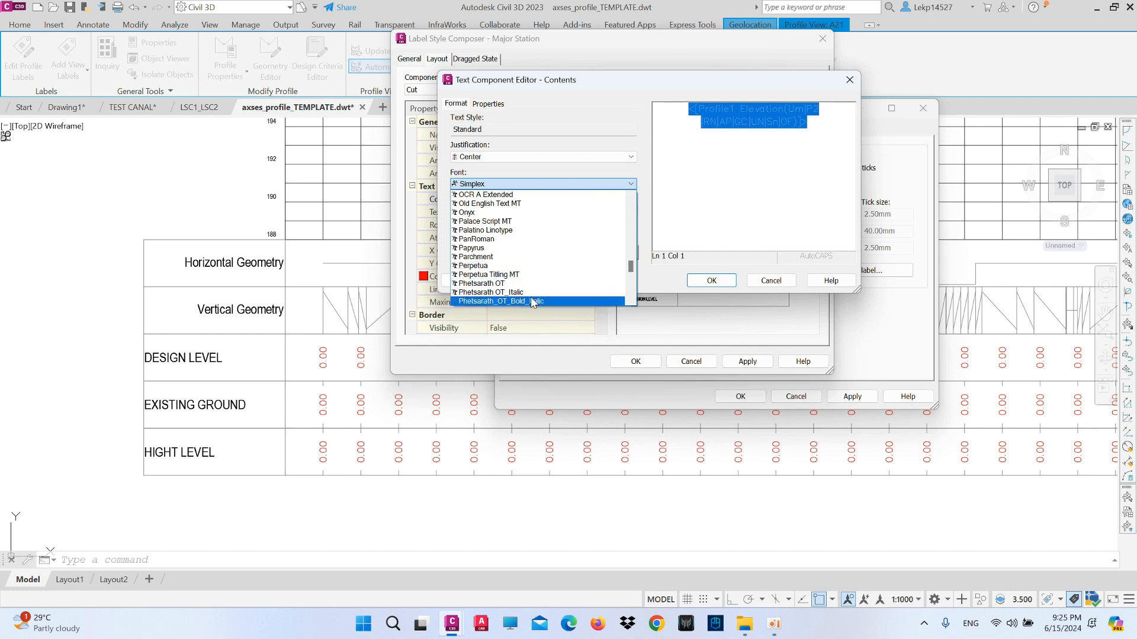
pyautogui.scroll(20, 532, 302)
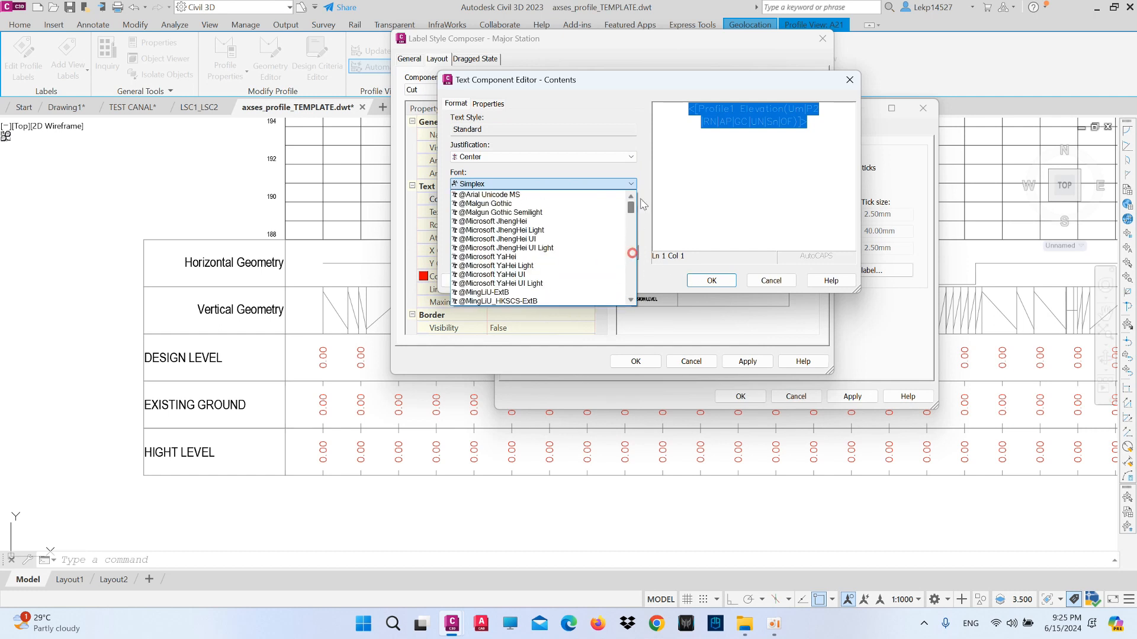
pyautogui.scroll(-10, 525, 226)
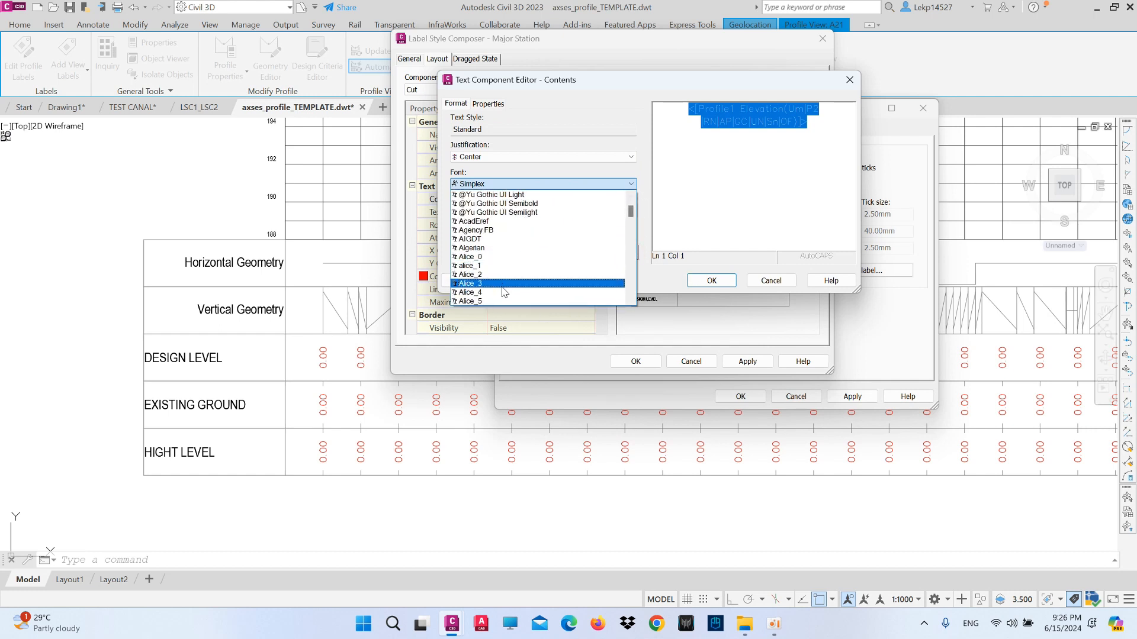
pyautogui.scroll(-2, 504, 299)
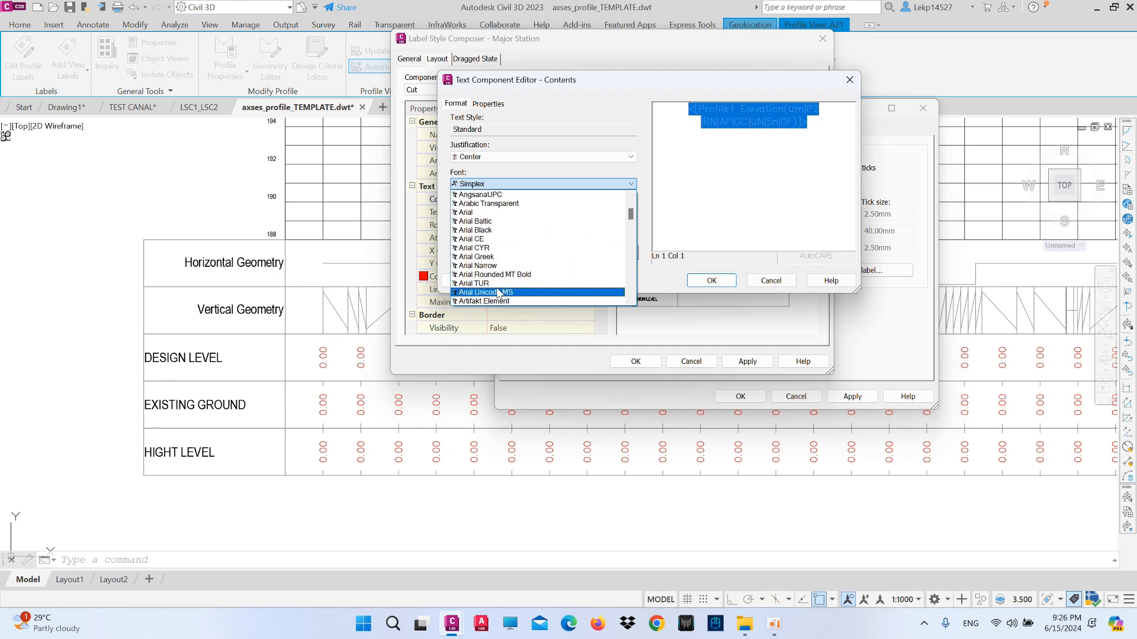
pyautogui.click(479, 265)
pyautogui.click(711, 280)
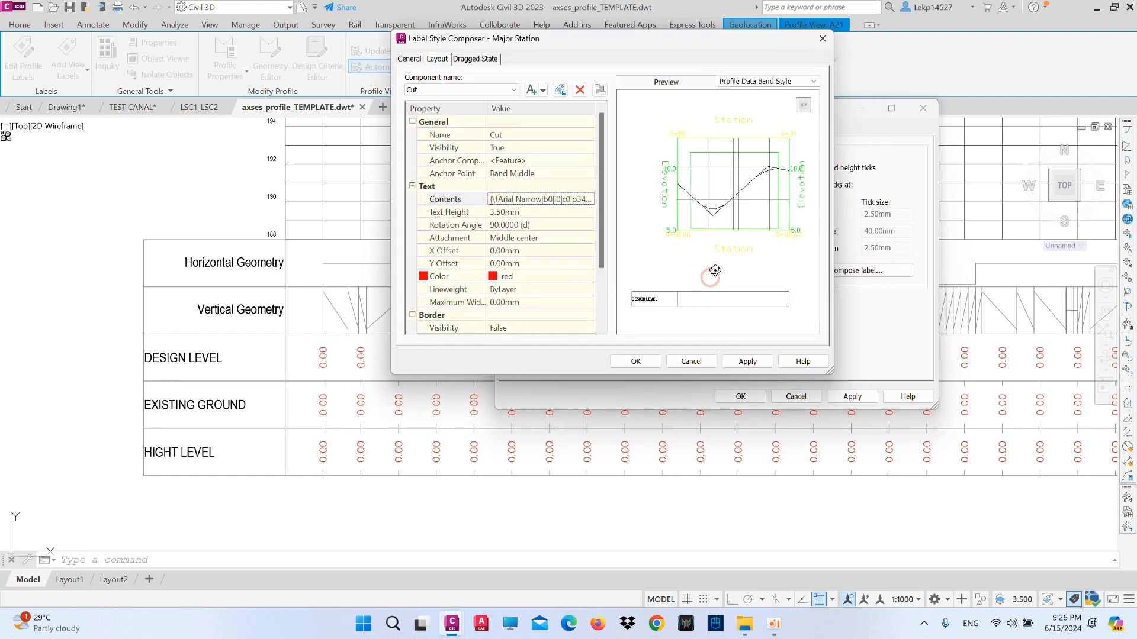
# Set the Cut component's color to white and save the DESIGN LEVEL band style.
pyautogui.click(544, 276)
pyautogui.click(588, 277)
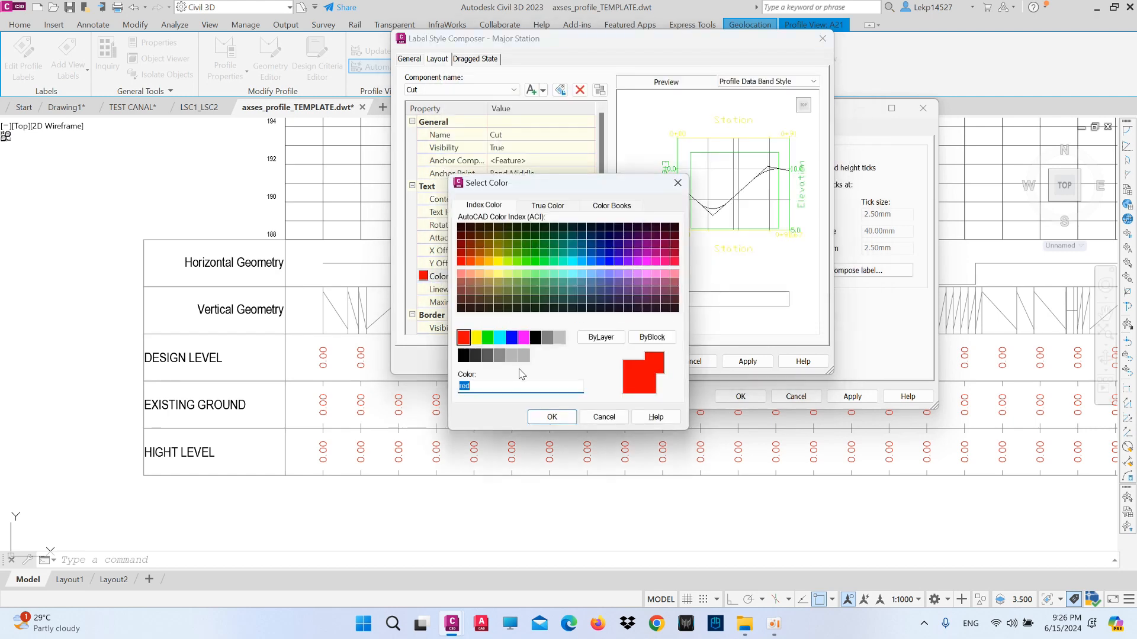
pyautogui.click(534, 338)
pyautogui.click(551, 417)
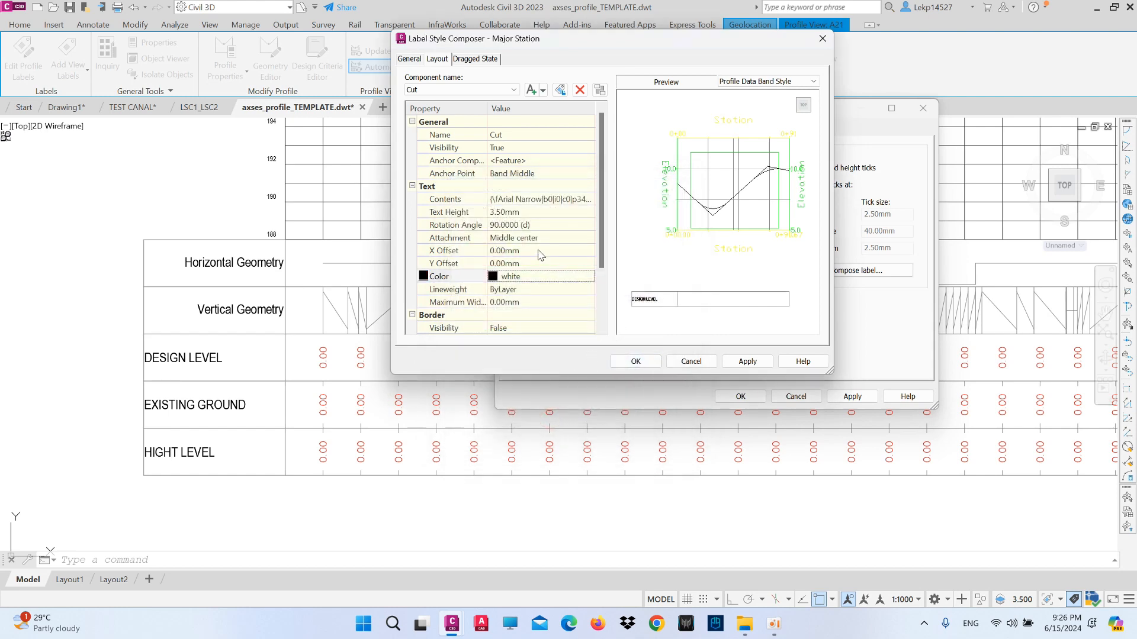
pyautogui.click(636, 361)
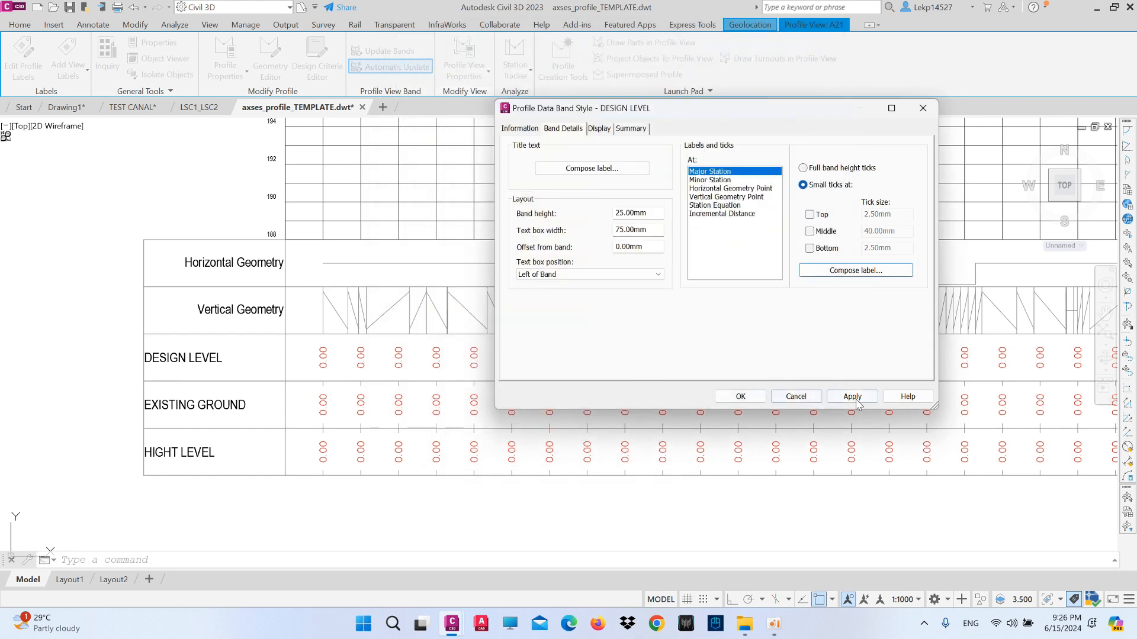
pyautogui.click(853, 397)
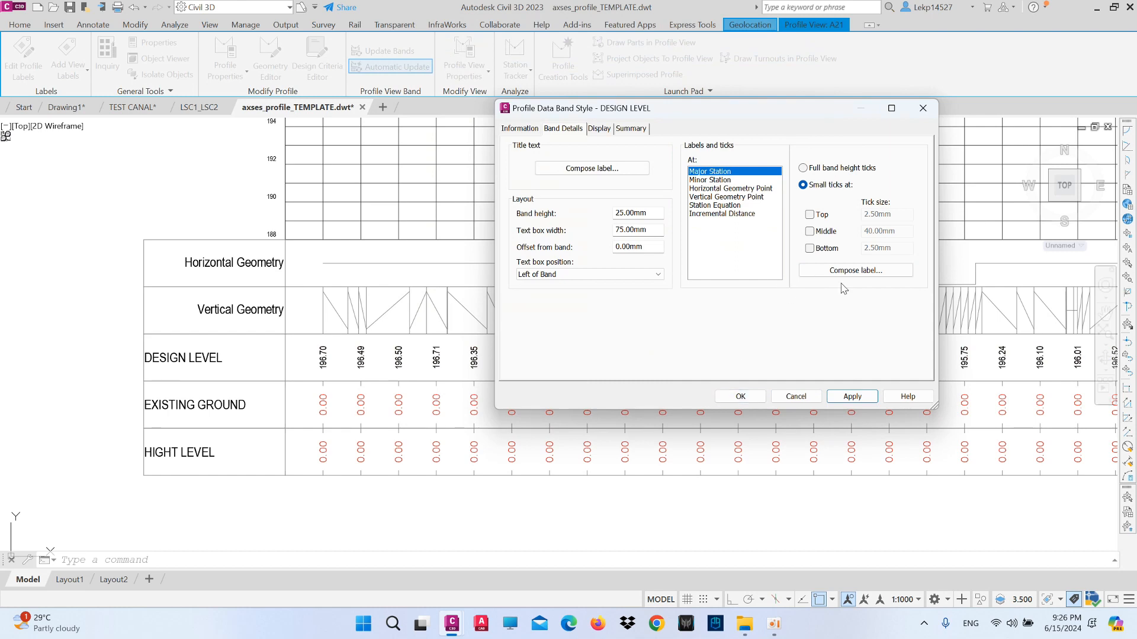
pyautogui.click(740, 395)
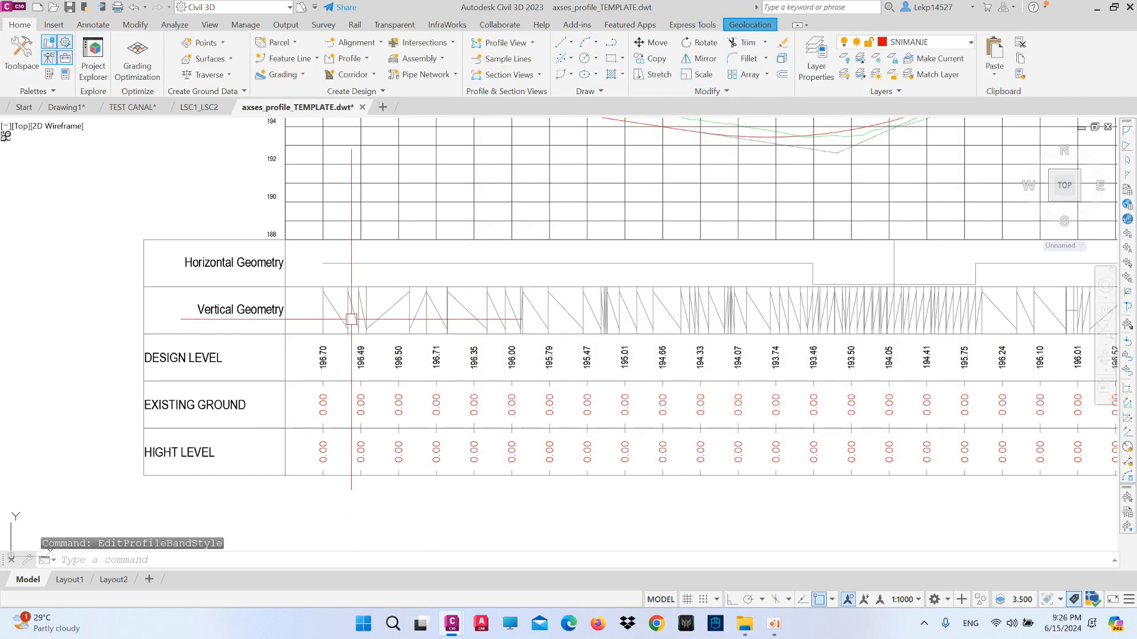
# Edit the EXISTING GROUND band style and turn off its small top and bottom ticks at Major Station.
pyautogui.scroll(-2, 404, 388)
pyautogui.scroll(3, 373, 224)
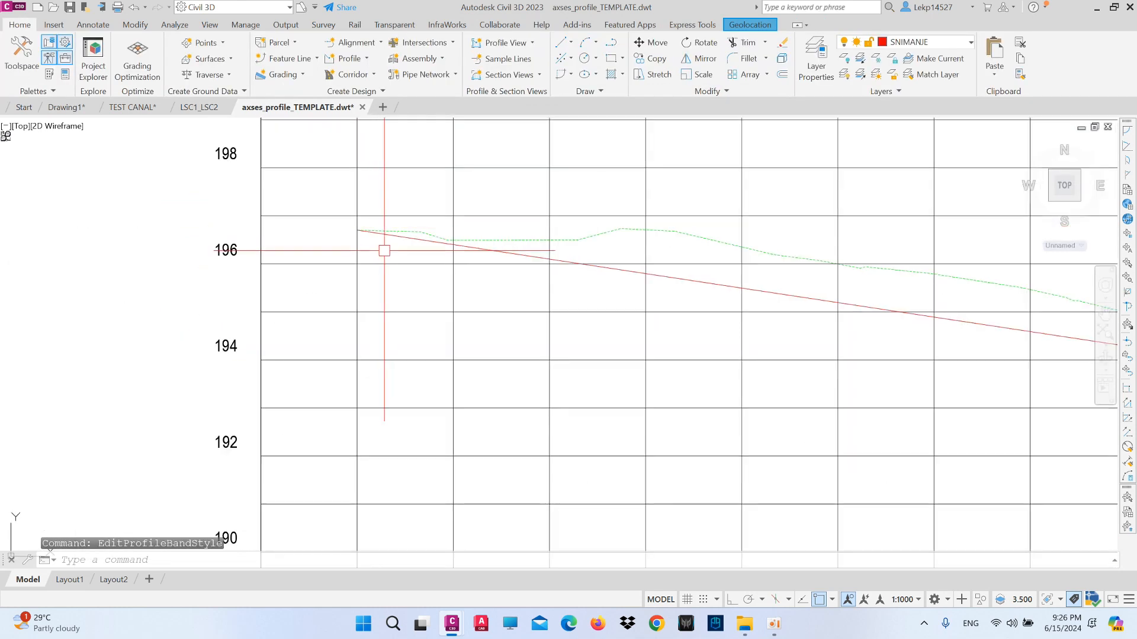
pyautogui.scroll(-2, 374, 223)
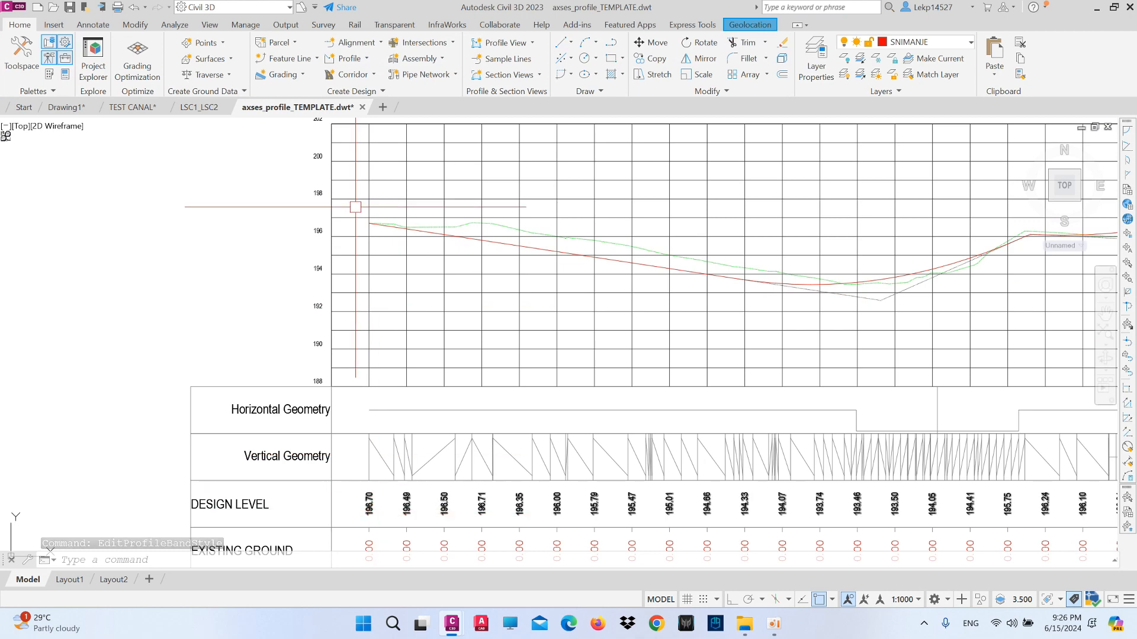
pyautogui.scroll(-2, 371, 176)
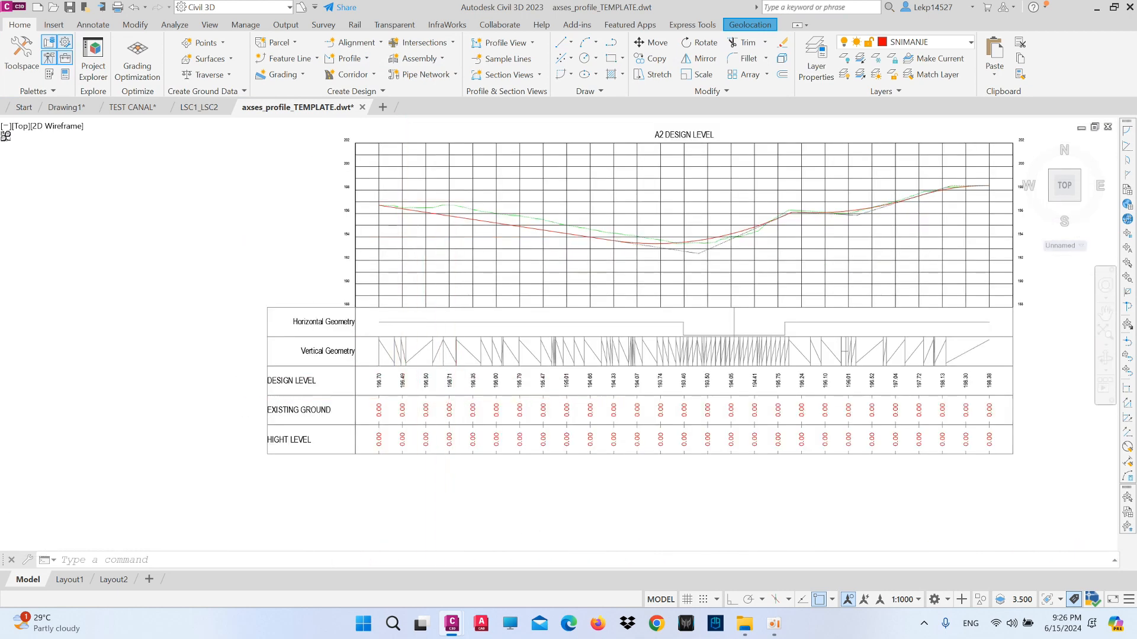
pyautogui.scroll(2, 387, 415)
pyautogui.click(373, 414)
pyautogui.rightClick(368, 399)
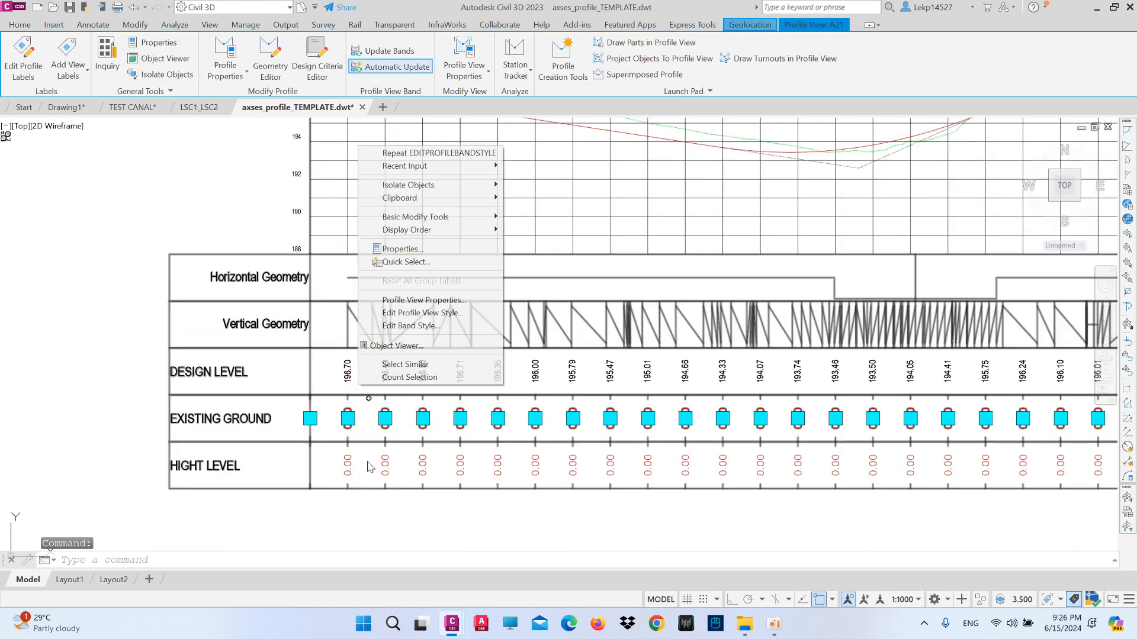
pyautogui.click(406, 326)
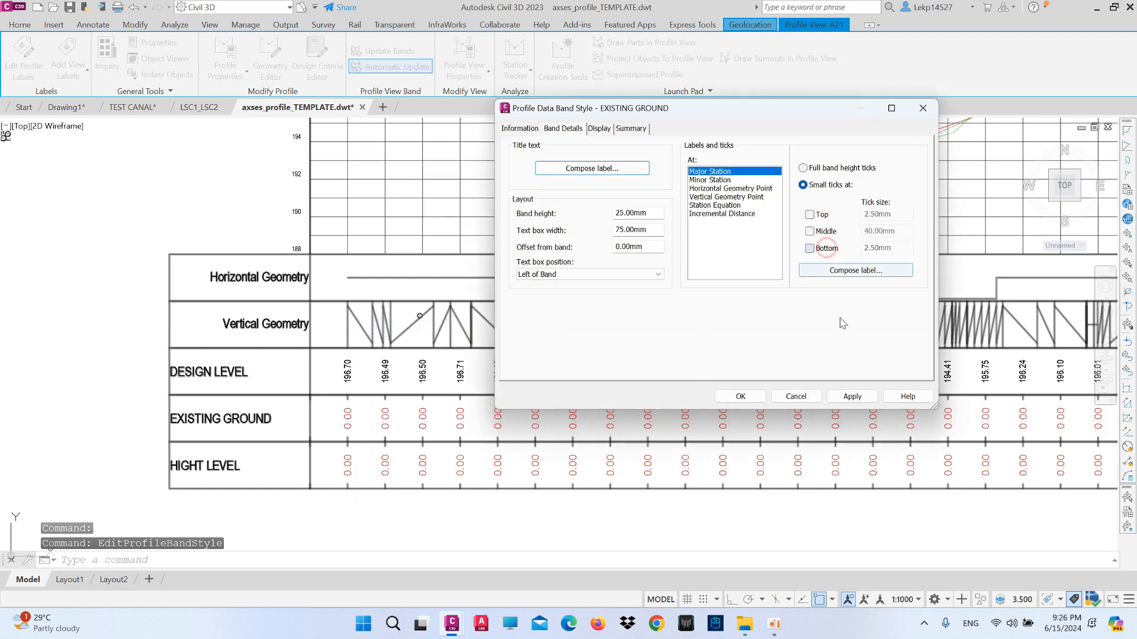
pyautogui.click(852, 396)
# Replace the elevation-difference expression in the EXISTING GROUND Major Station label's Cut component with the Profile2 Elevation property at 0.01 precision.
pyautogui.click(855, 270)
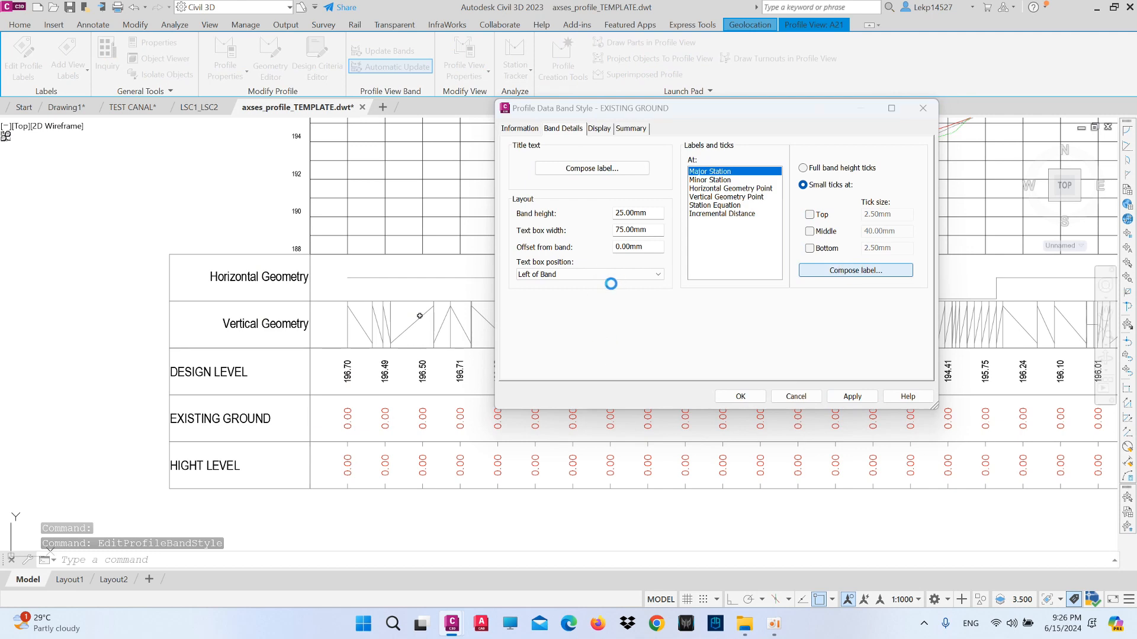
pyautogui.click(533, 198)
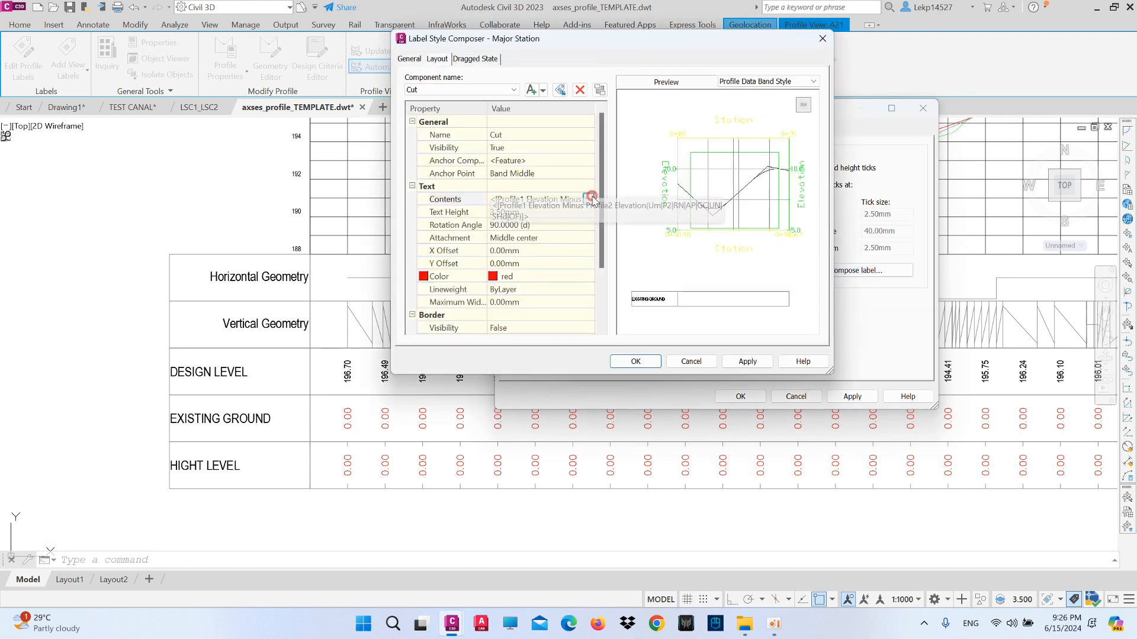
pyautogui.click(590, 199)
pyautogui.click(778, 128)
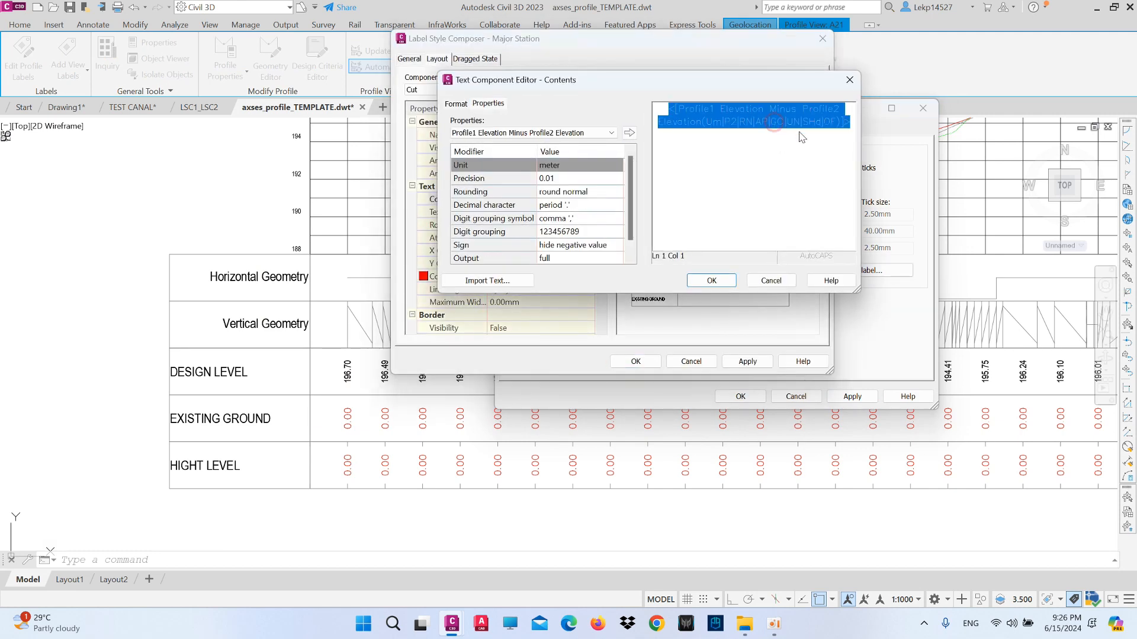
pyautogui.click(534, 134)
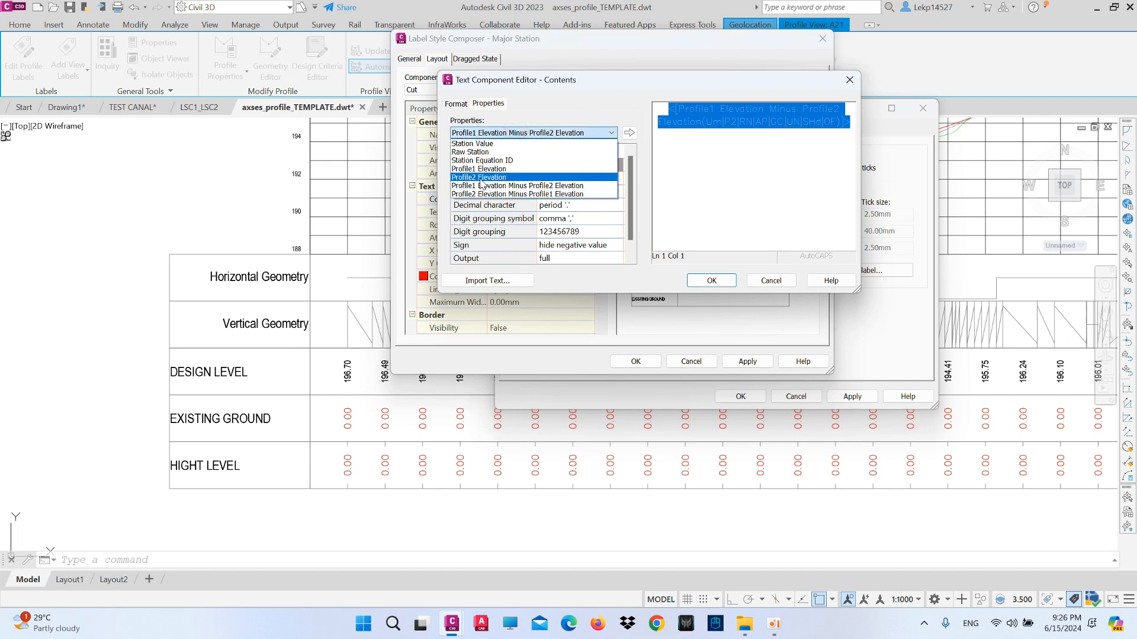
pyautogui.click(482, 178)
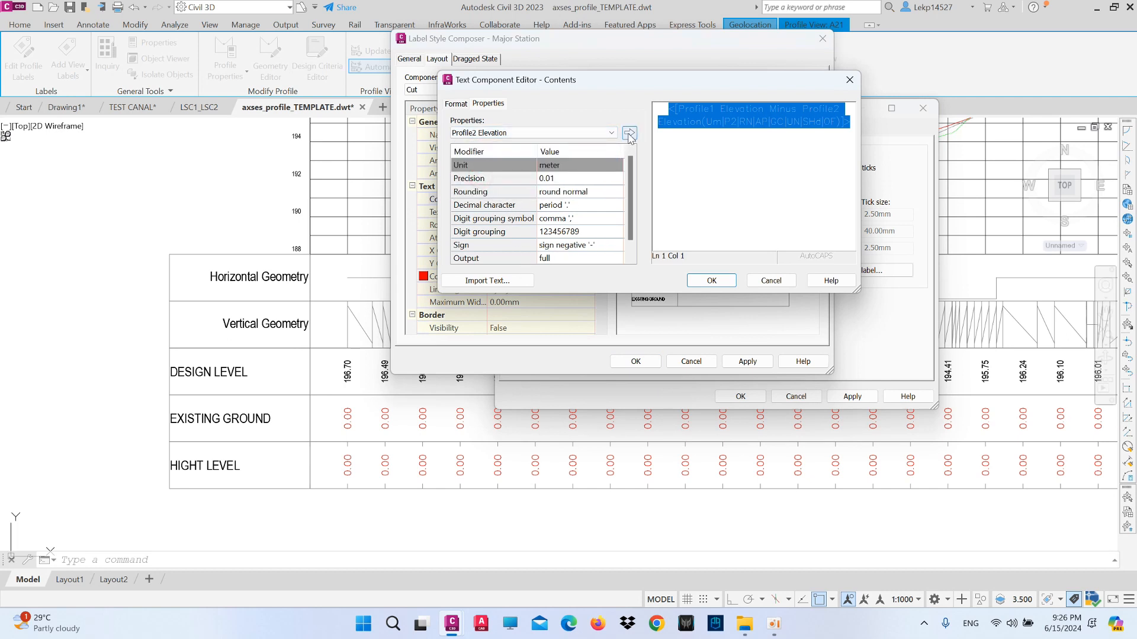
pyautogui.click(629, 133)
# Format the Profile2 Elevation text in White with the Arial Narrow font and save the EXISTING GROUND band style.
pyautogui.click(457, 104)
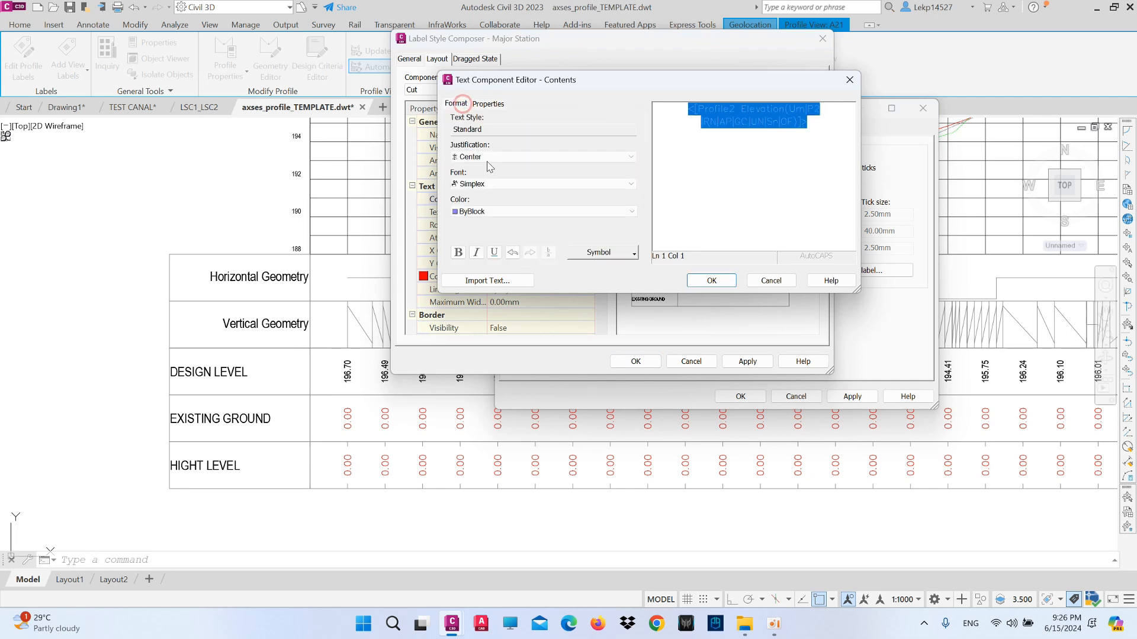
pyautogui.click(492, 216)
pyautogui.click(477, 284)
pyautogui.click(488, 182)
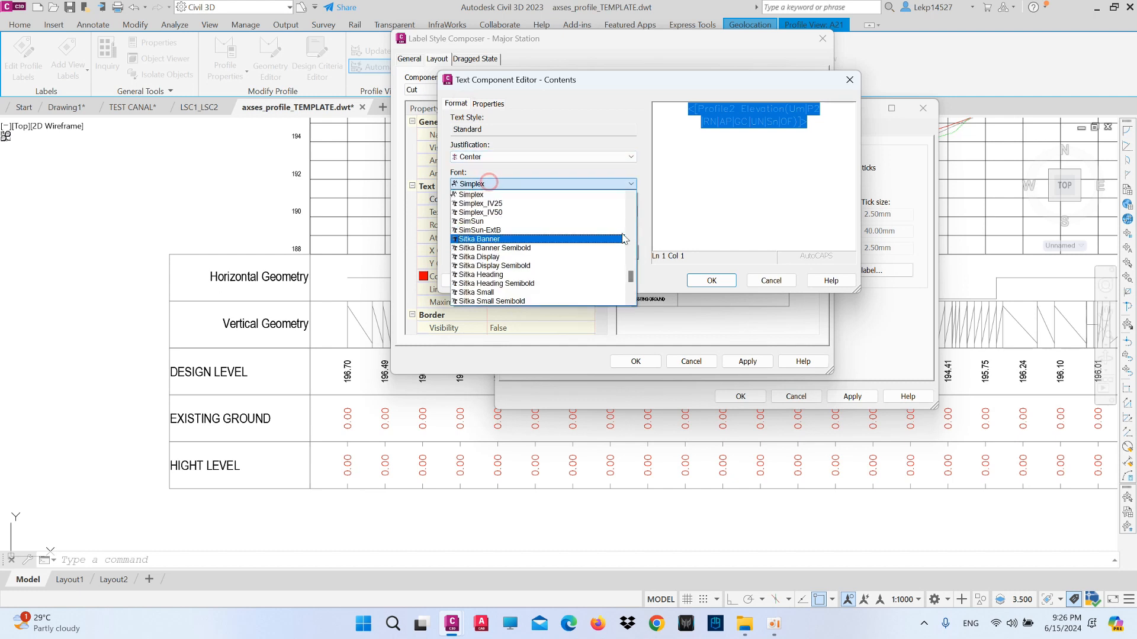
pyautogui.moveTo(630, 280); pyautogui.dragTo(631, 201)
pyautogui.scroll(-12, 510, 281)
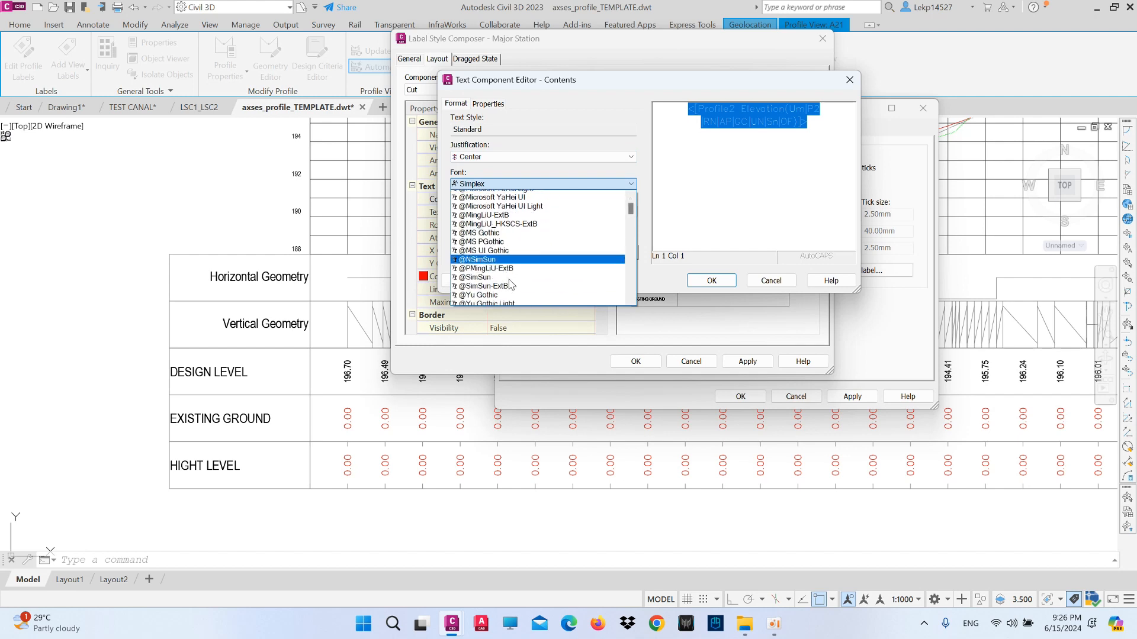
pyautogui.scroll(-3, 499, 274)
pyautogui.click(495, 235)
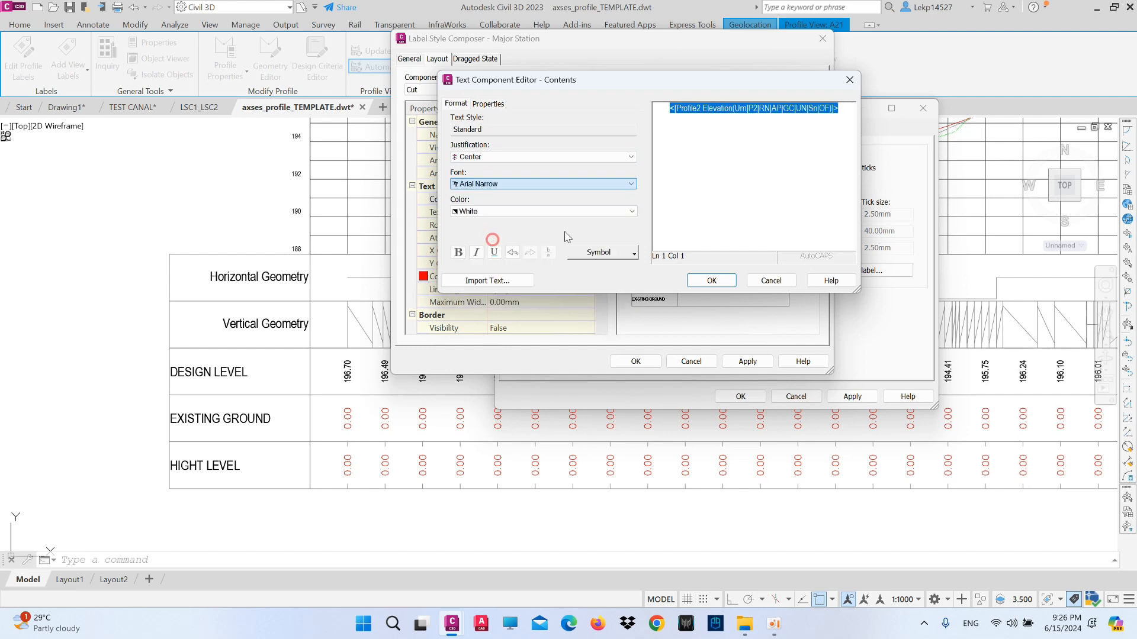
pyautogui.click(711, 280)
pyautogui.click(635, 361)
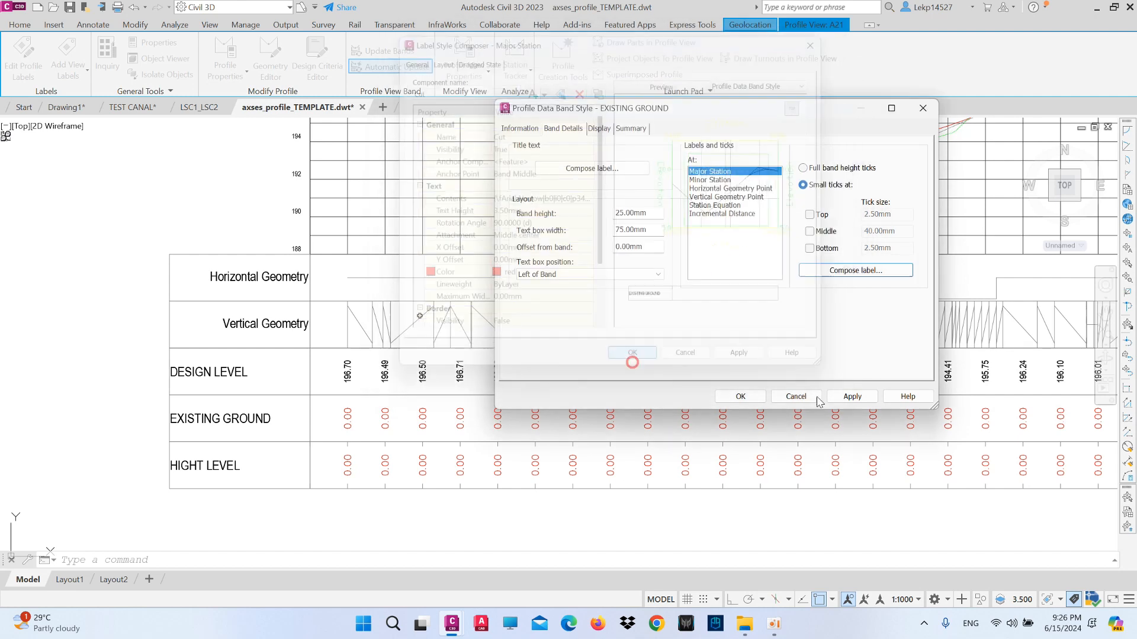
pyautogui.click(851, 396)
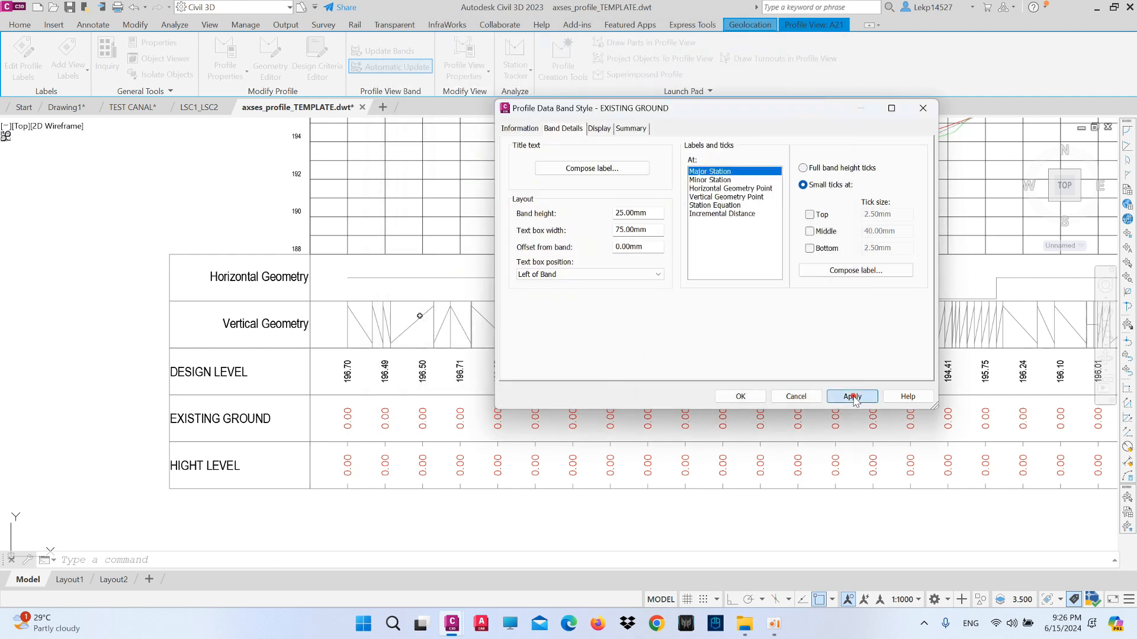
pyautogui.click(723, 399)
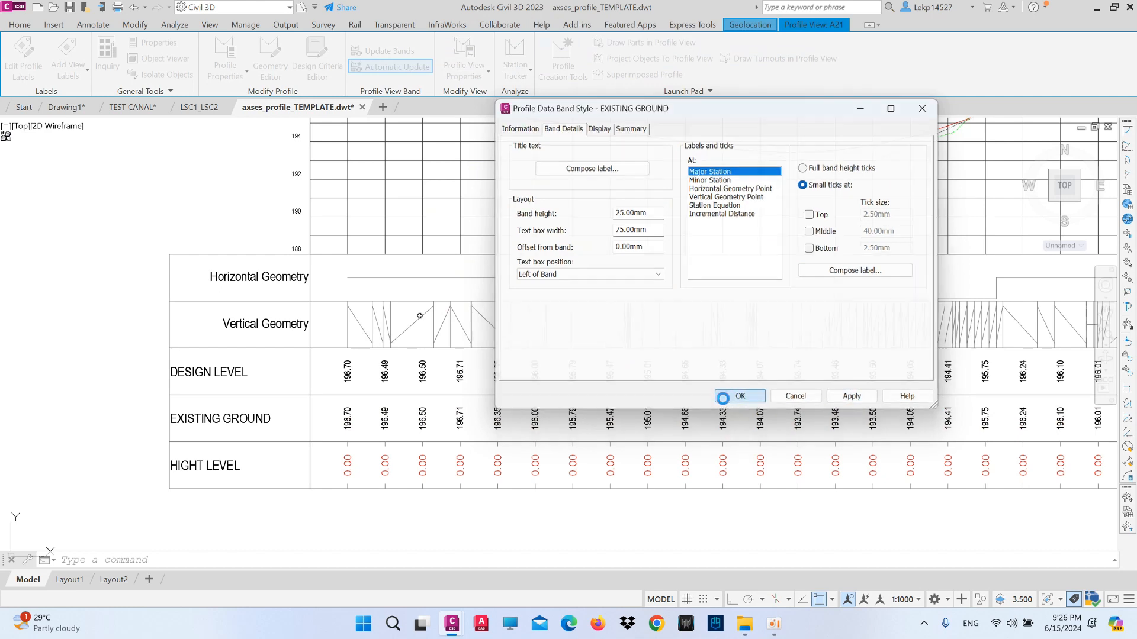
# Edit the HIGHT LEVEL band style and turn off its small top and bottom ticks at Major Station.
pyautogui.scroll(-4, 458, 368)
pyautogui.scroll(2, 471, 373)
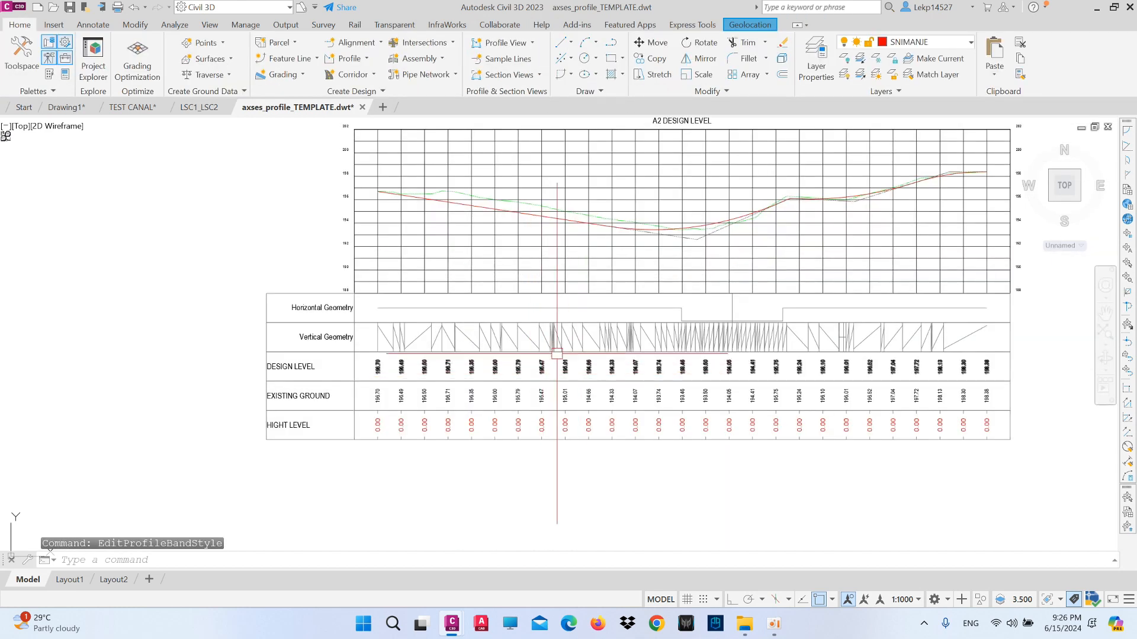
pyautogui.scroll(-2, 508, 380)
pyautogui.scroll(5, 451, 389)
pyautogui.scroll(-2, 416, 366)
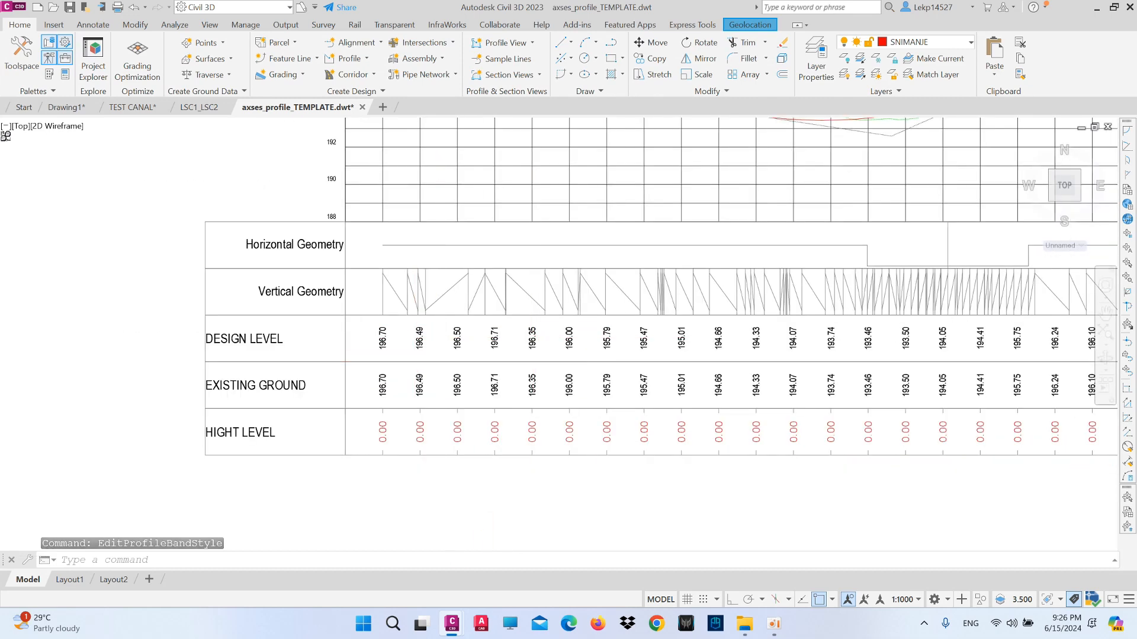
pyautogui.scroll(-2, 439, 355)
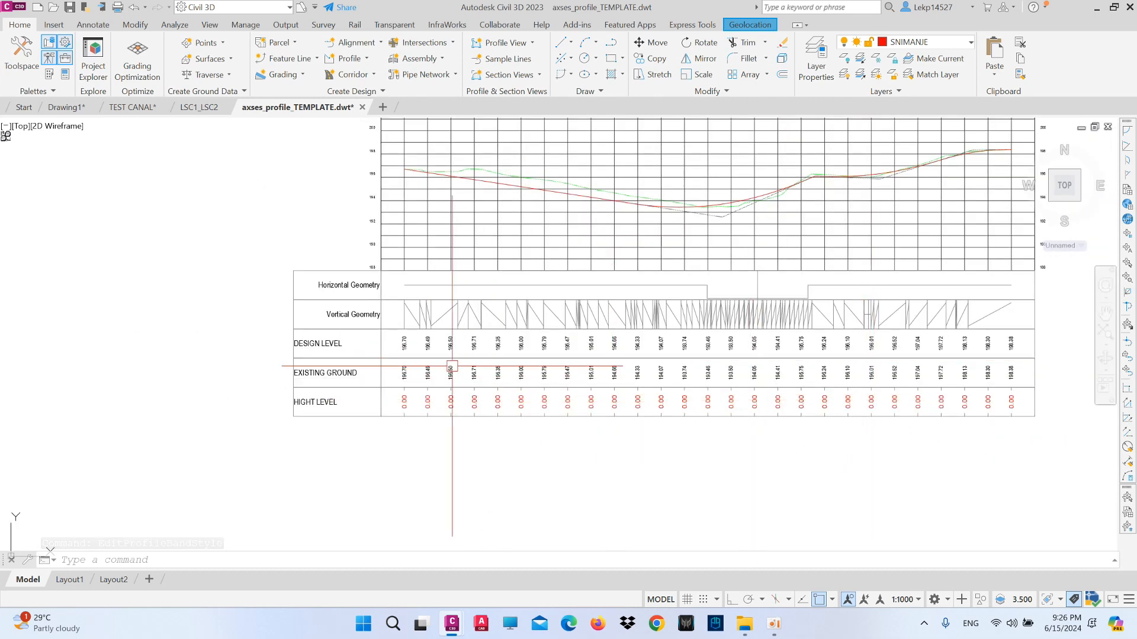
pyautogui.scroll(3, 454, 408)
pyautogui.click(454, 410)
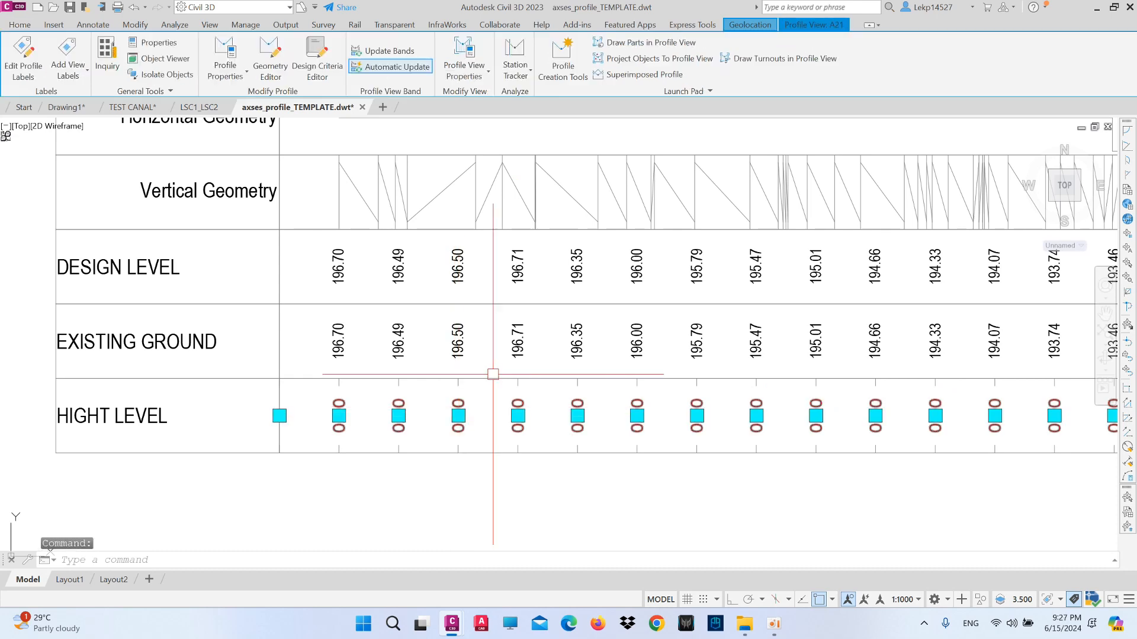
pyautogui.scroll(-3, 453, 411)
pyautogui.rightClick(320, 234)
pyautogui.click(416, 415)
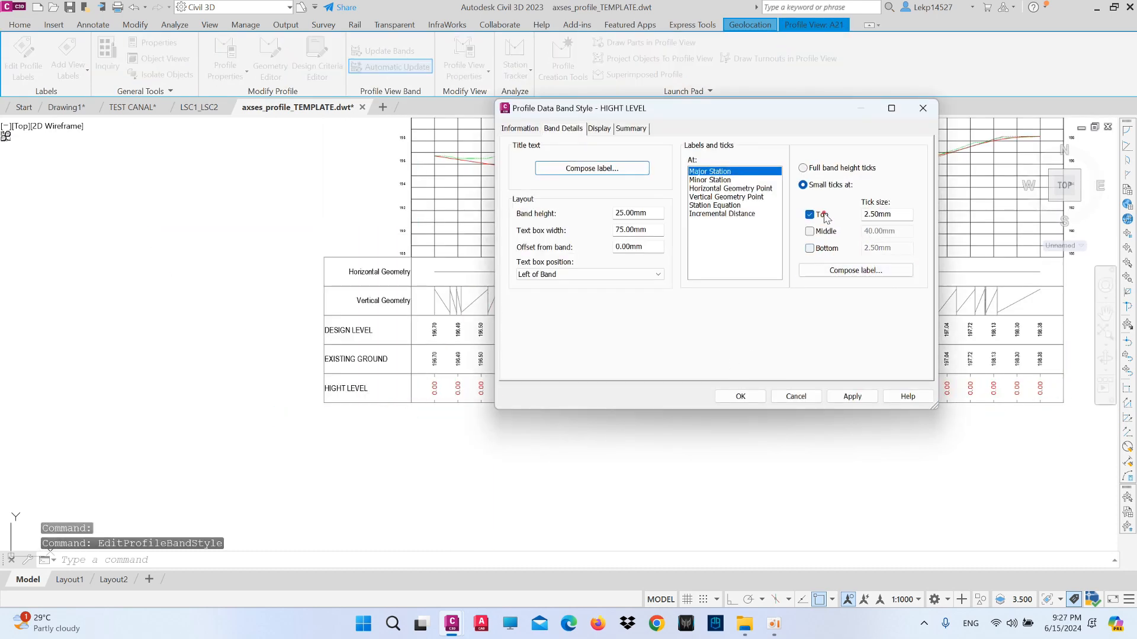
# Set the elevation-difference text in the HIGHT LEVEL Major Station label's Cut component to White.
pyautogui.click(855, 270)
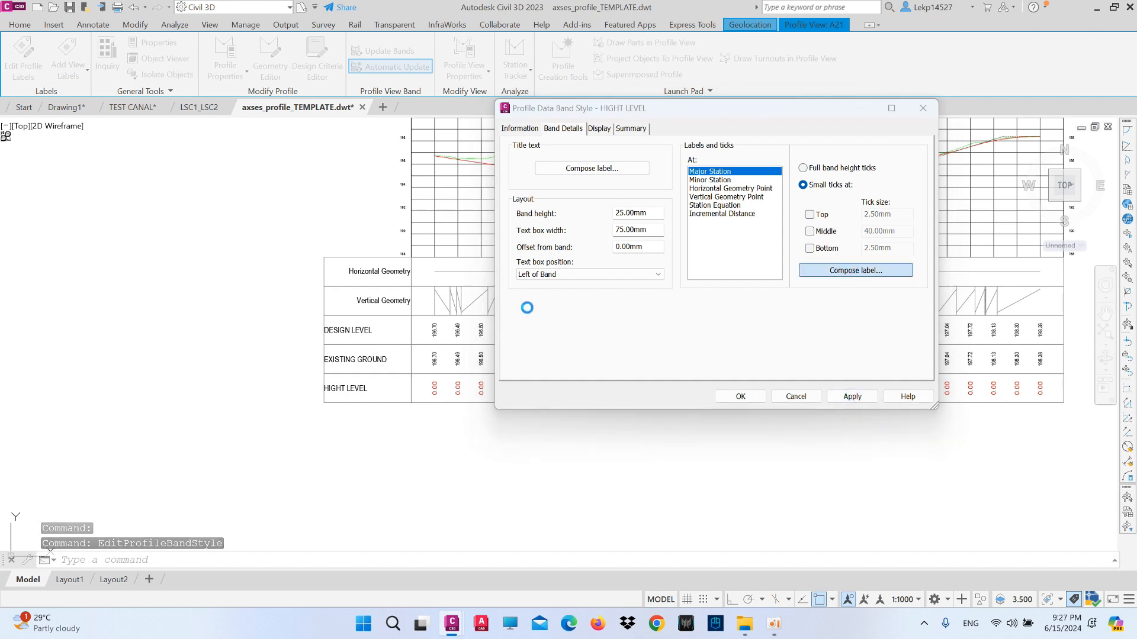
pyautogui.click(591, 200)
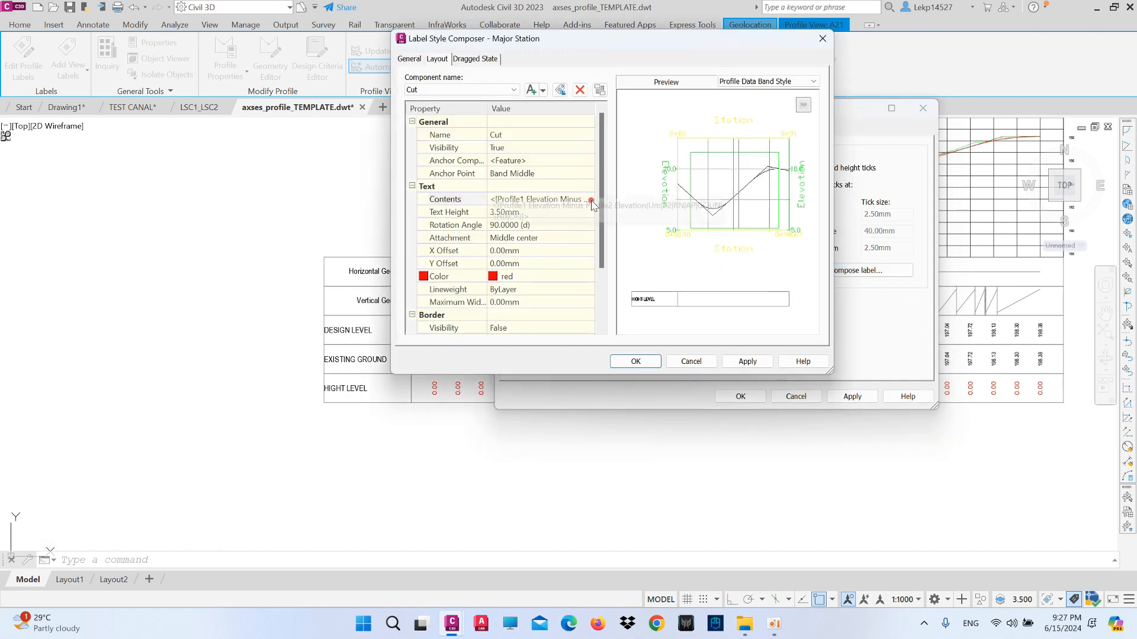
pyautogui.click(591, 200)
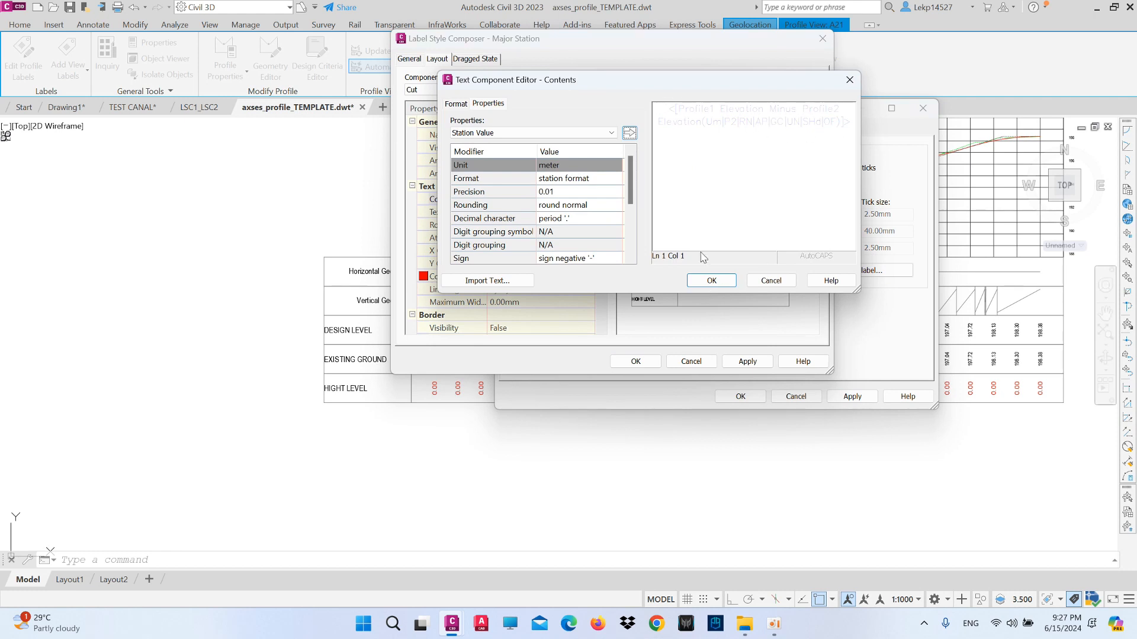
pyautogui.click(456, 104)
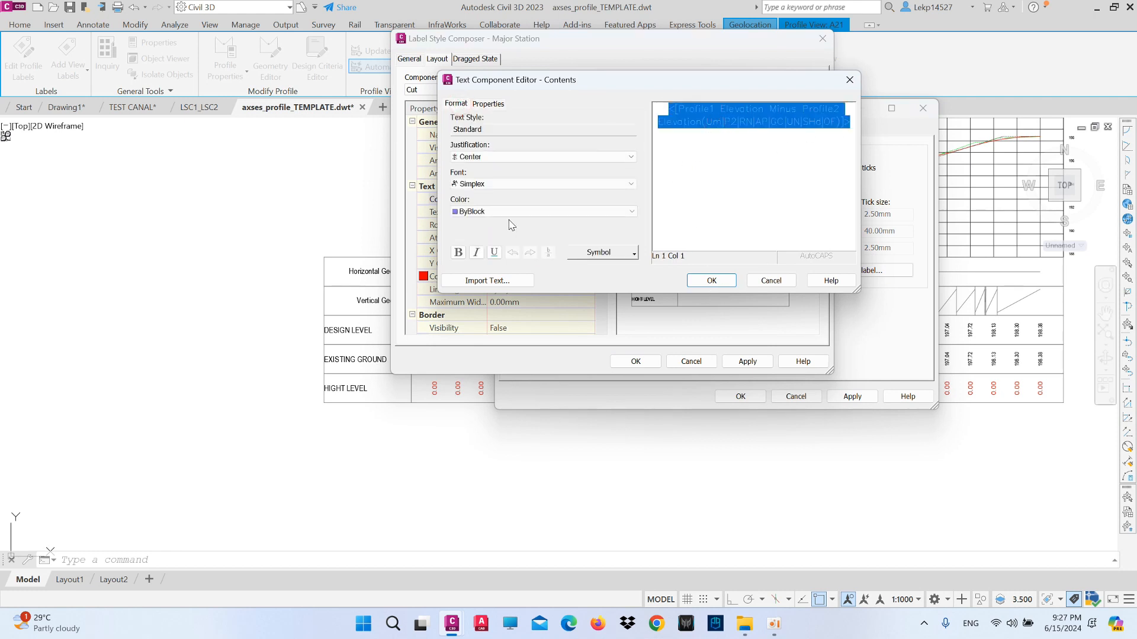
pyautogui.click(495, 212)
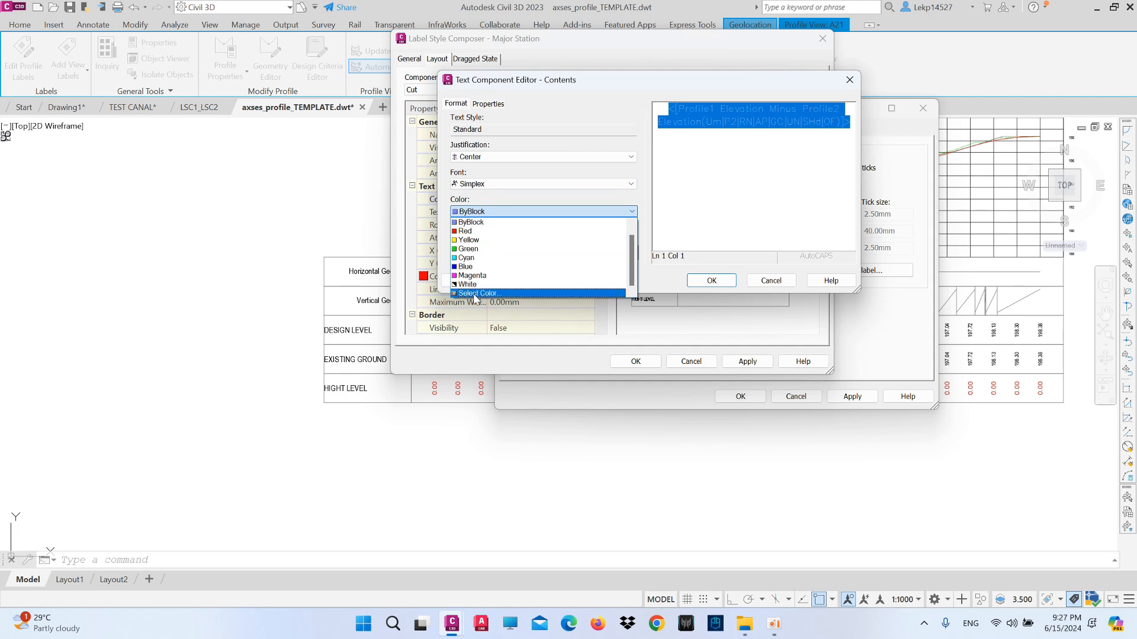
pyautogui.click(467, 285)
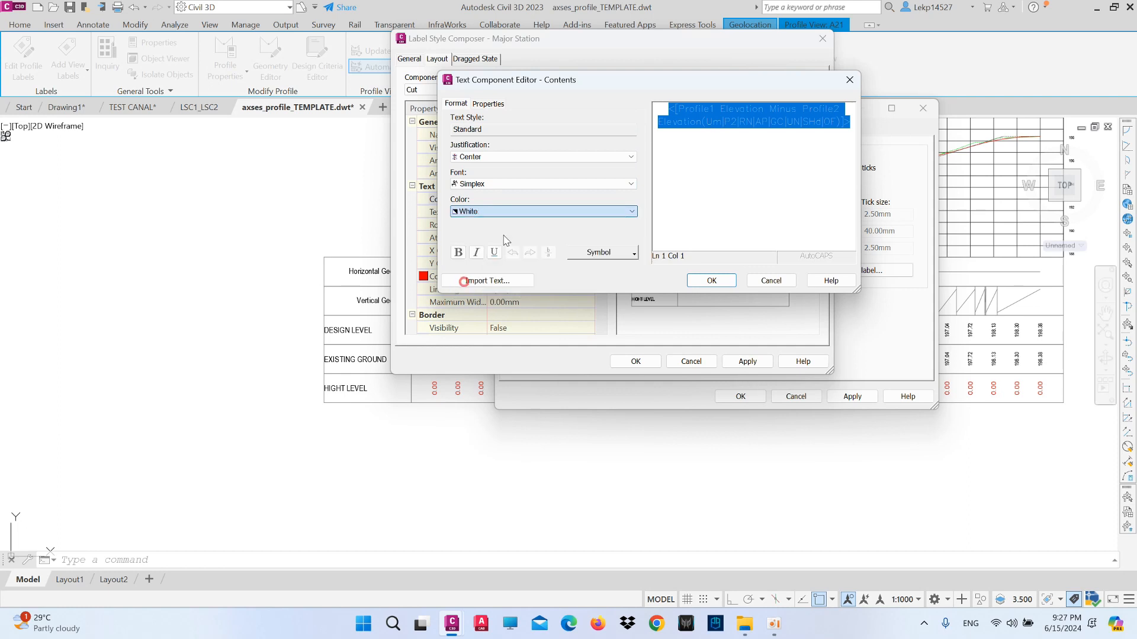
# Set the elevation-difference text's font to Arial Narrow and save the HIGHT LEVEL band style.
pyautogui.click(599, 184)
pyautogui.moveTo(630, 276); pyautogui.dragTo(629, 205)
pyautogui.scroll(-10, 512, 246)
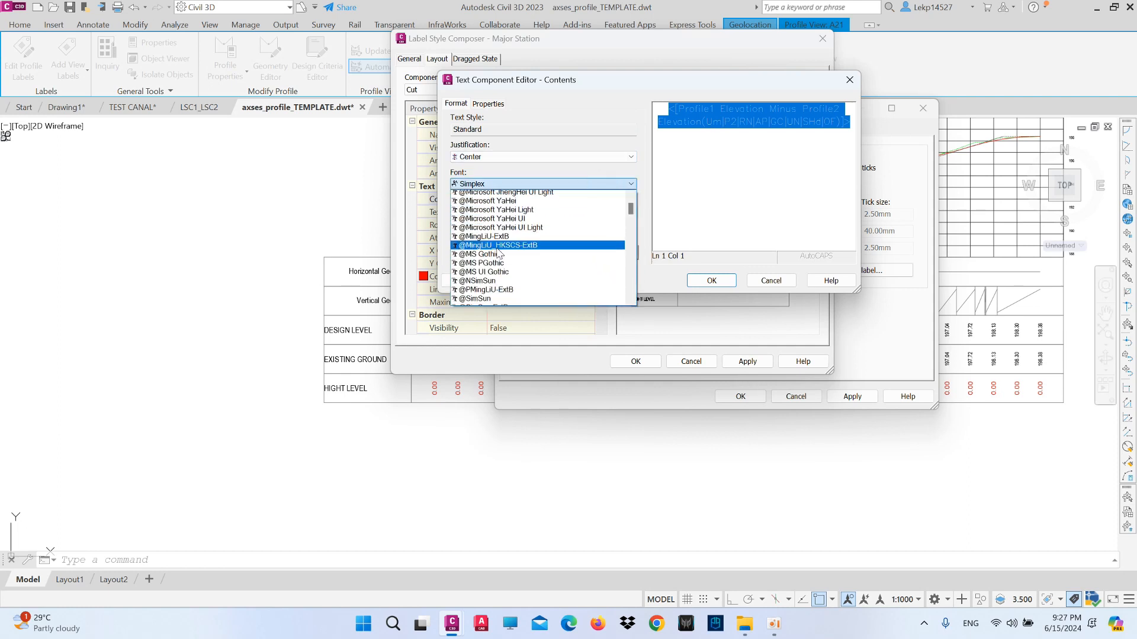
pyautogui.scroll(-3, 492, 254)
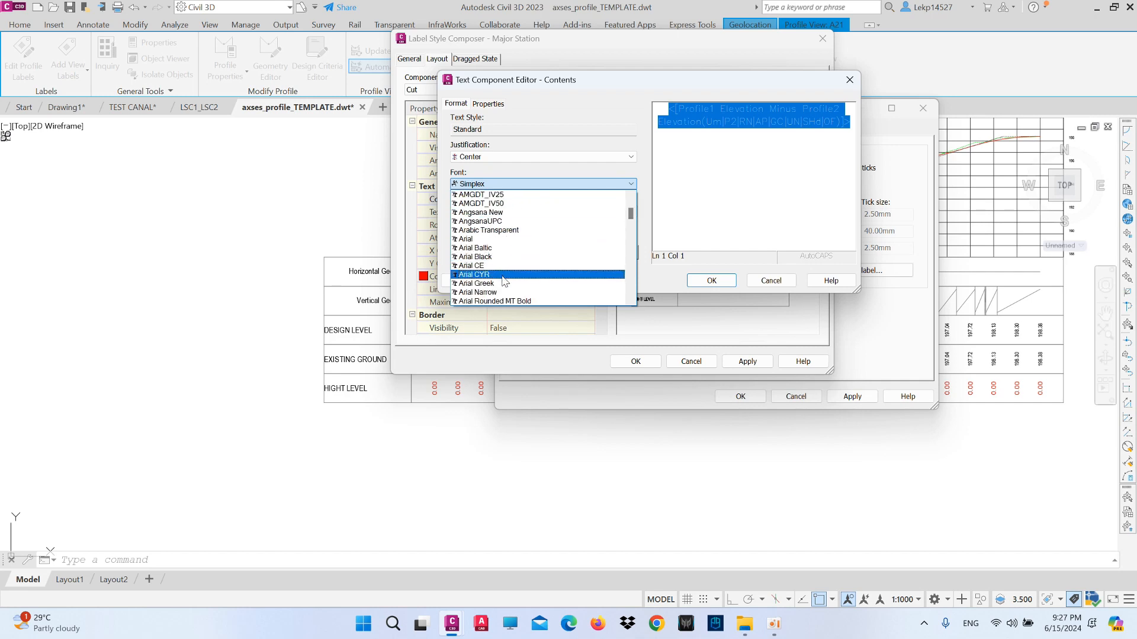
pyautogui.click(499, 296)
pyautogui.click(709, 281)
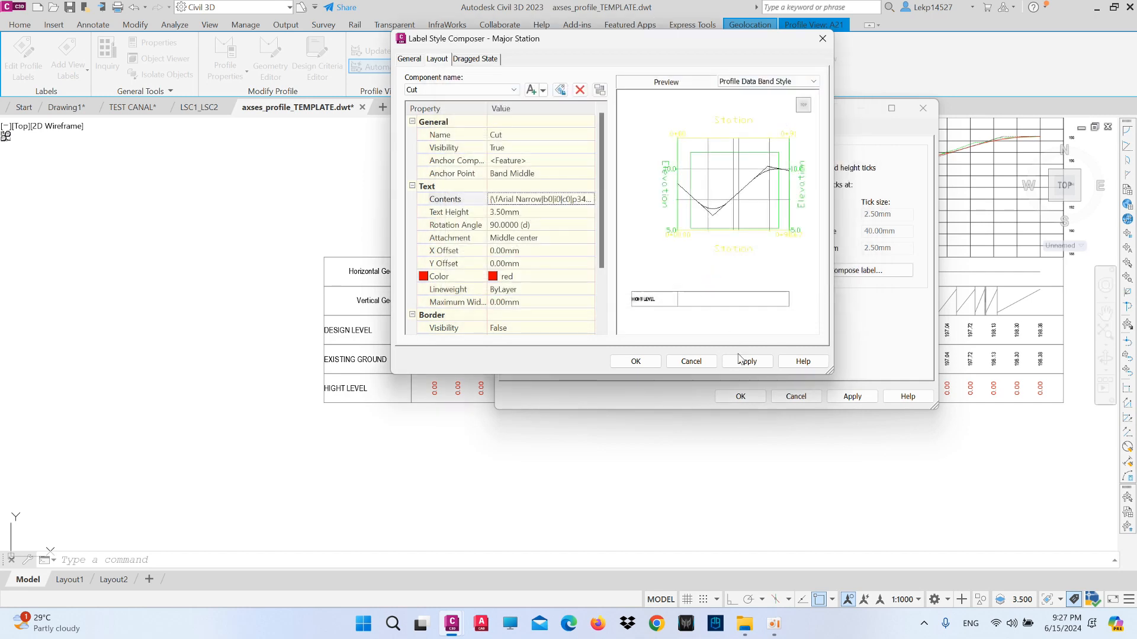
pyautogui.click(745, 361)
pyautogui.click(634, 362)
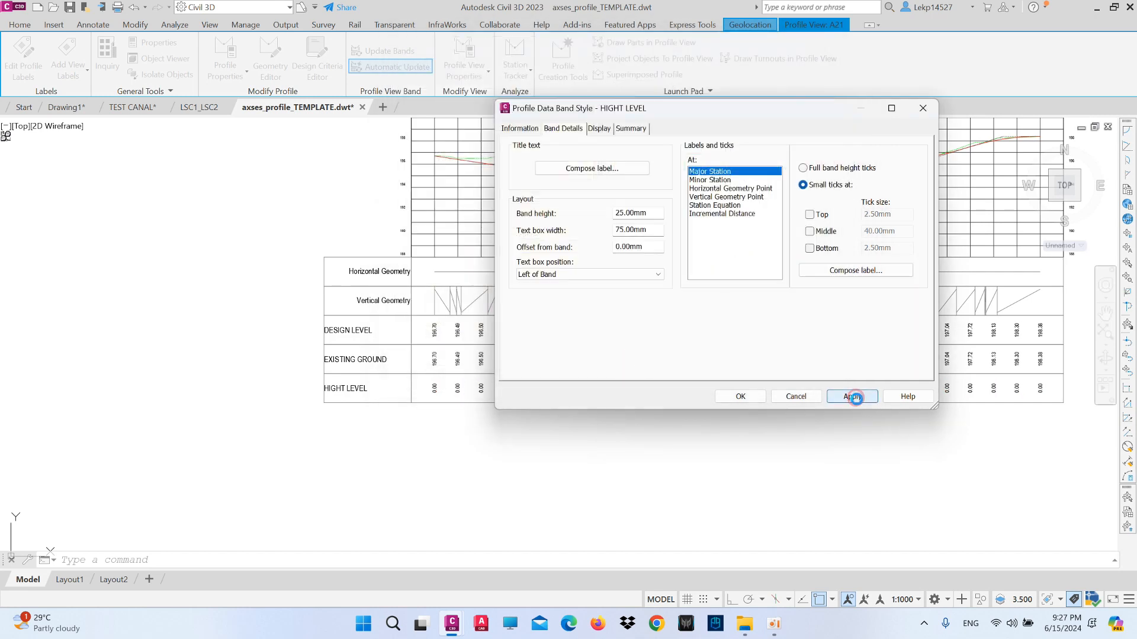
pyautogui.click(755, 401)
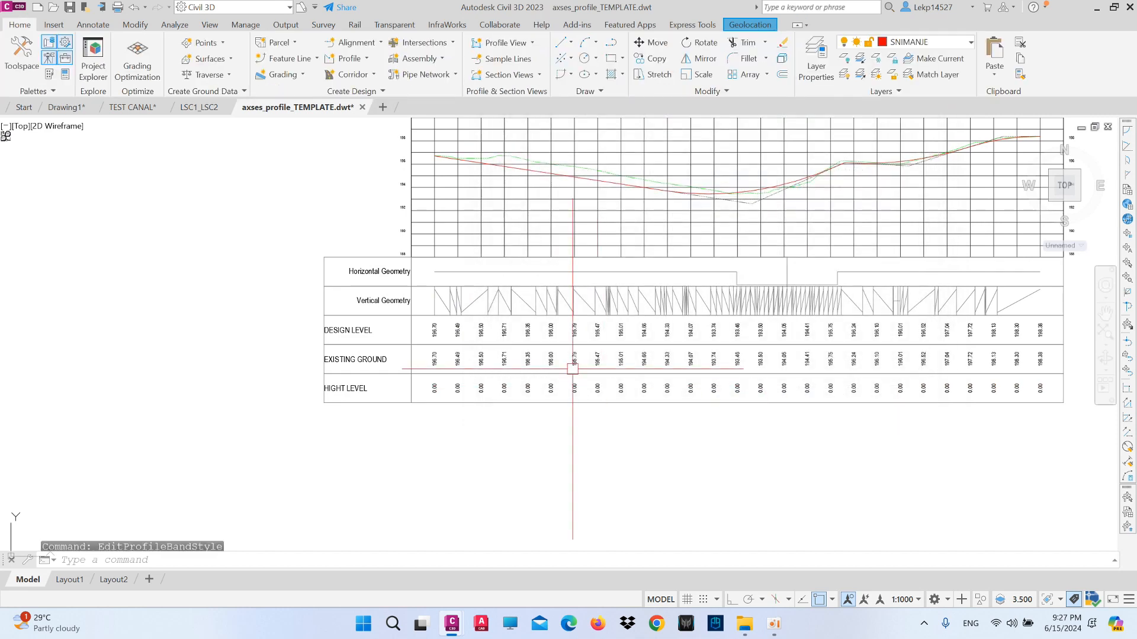
# In the profile view's band properties, set Profile1 to FG-A2 for the Vertical Geometry and DESIGN LEVEL bands.
pyautogui.scroll(2, 450, 256)
pyautogui.click(451, 253)
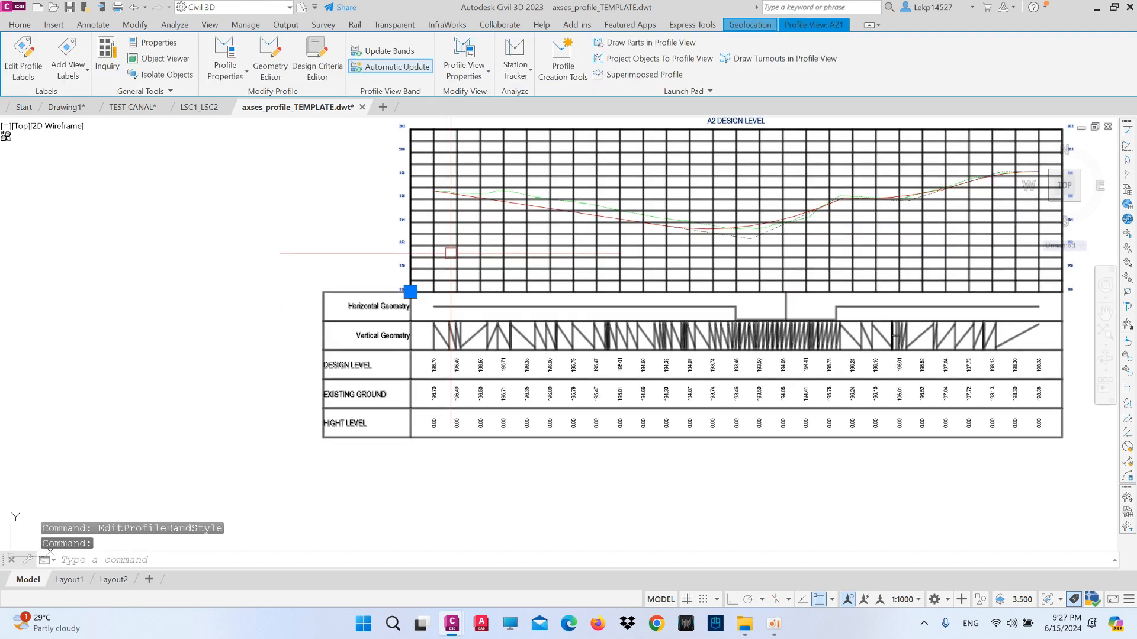
pyautogui.rightClick(346, 232)
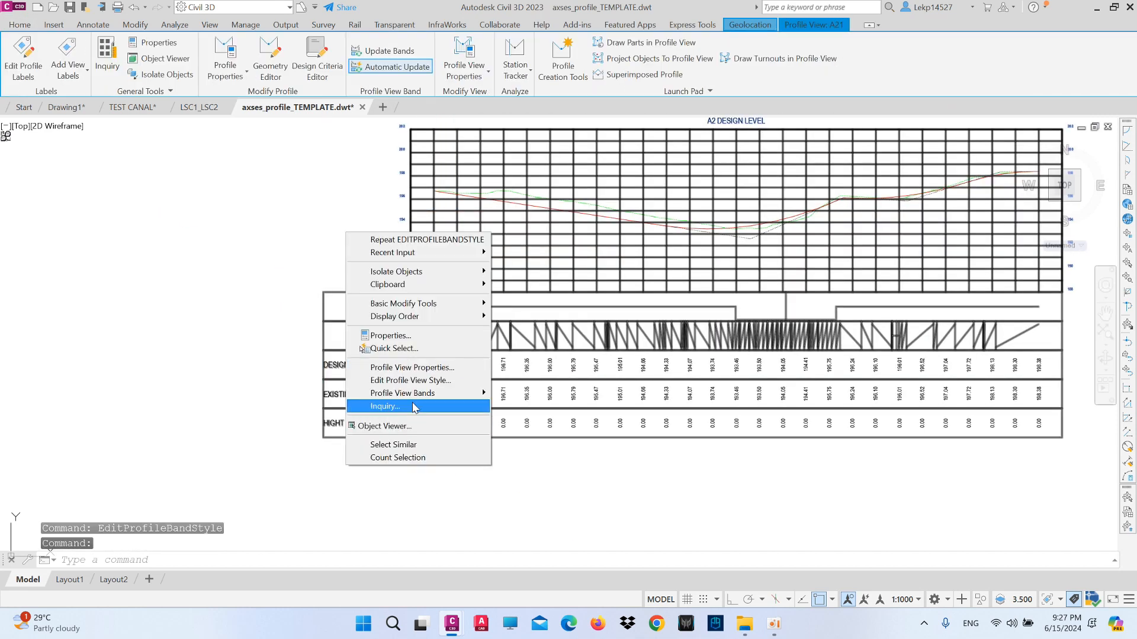
pyautogui.click(403, 368)
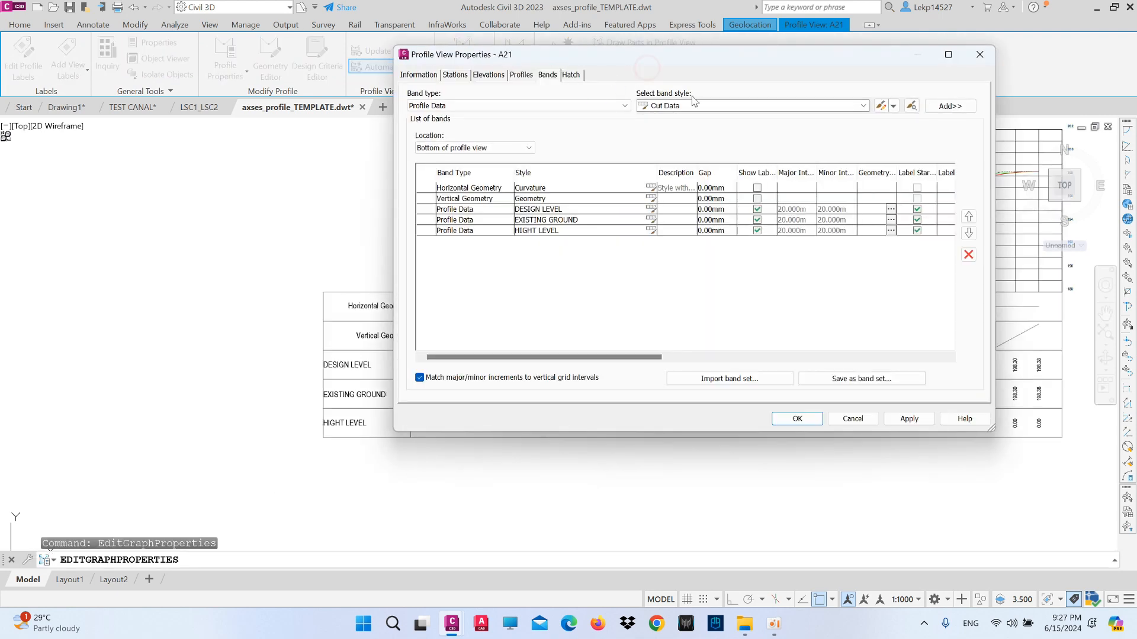
pyautogui.click(711, 357)
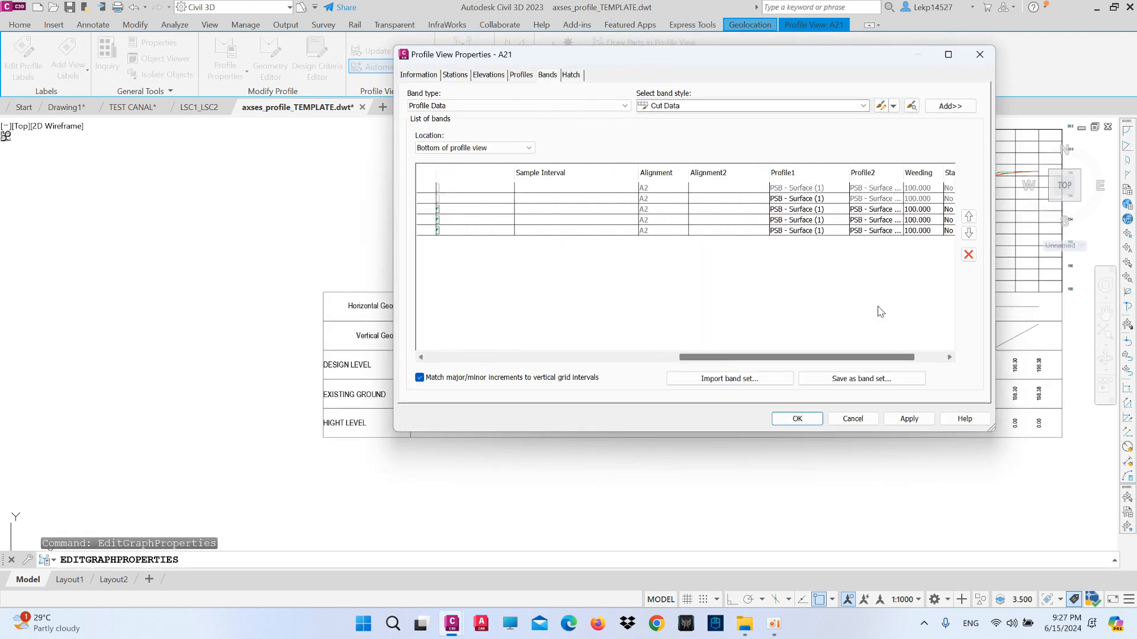
pyautogui.click(815, 200)
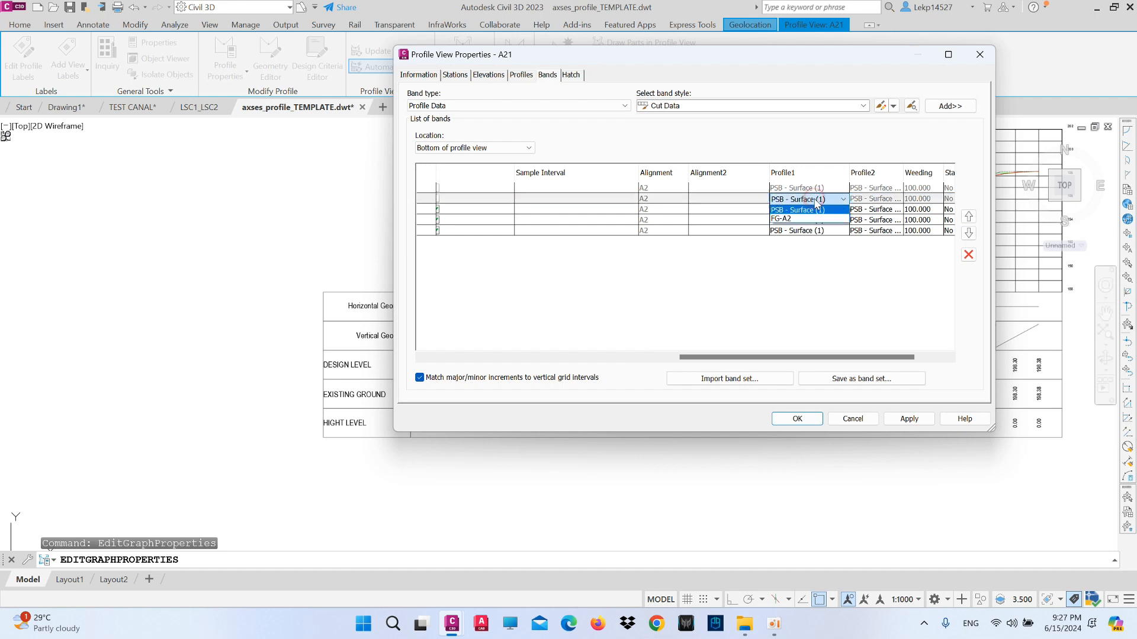
pyautogui.click(808, 221)
pyautogui.click(807, 209)
pyautogui.click(806, 230)
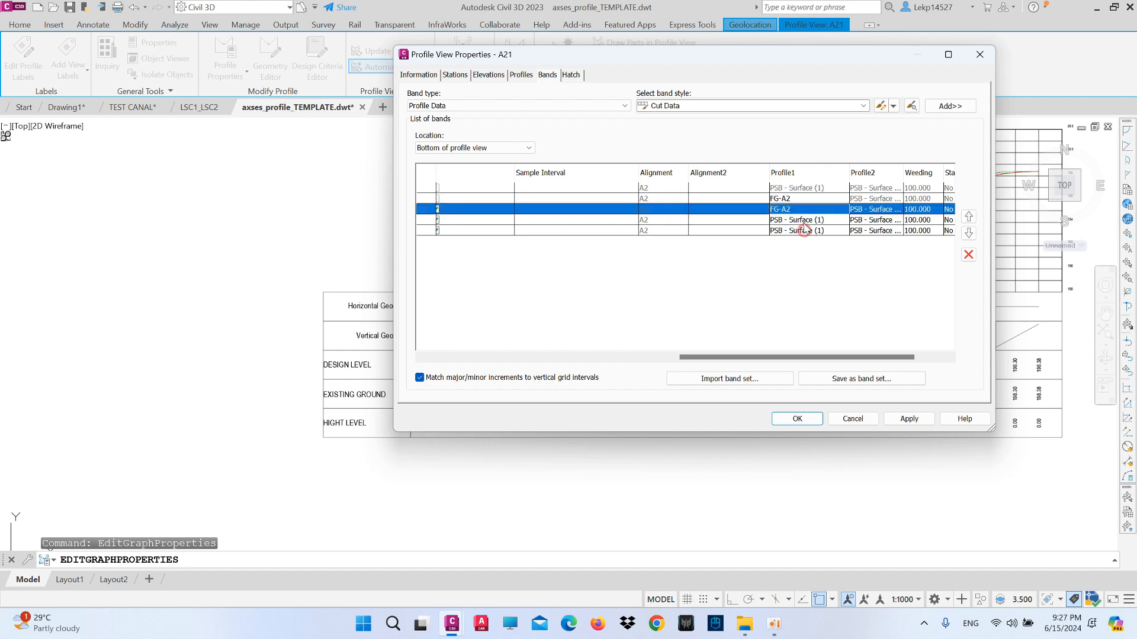
# Set Profile1 to FG-A2 for the EXISTING GROUND and HIGHT LEVEL bands and apply the profile view properties.
pyautogui.click(805, 221)
pyautogui.click(804, 232)
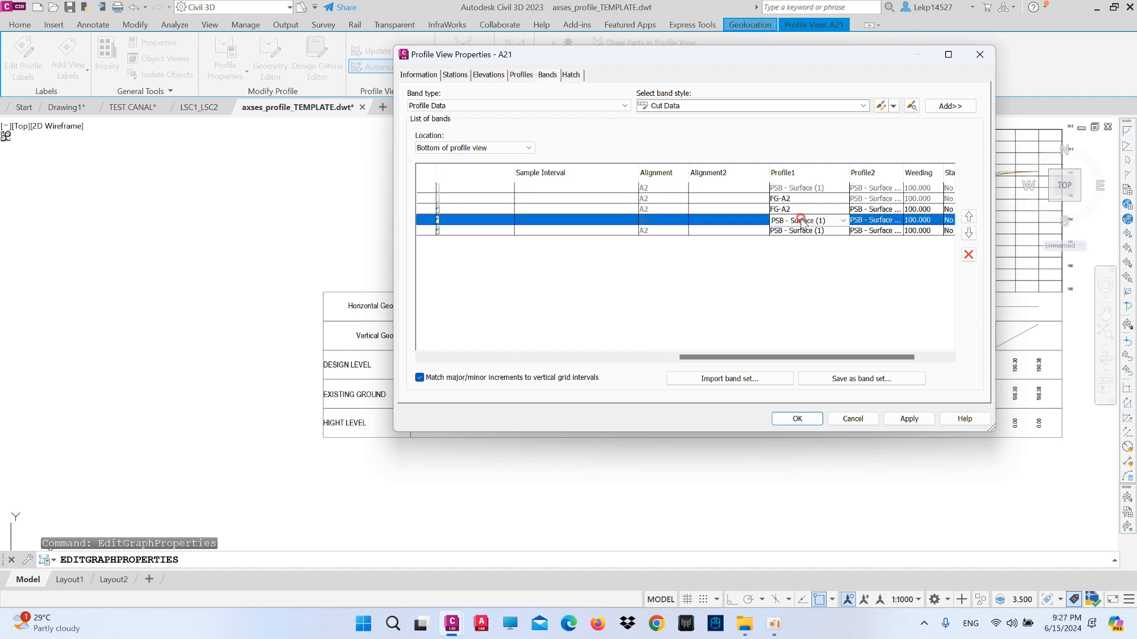
pyautogui.click(802, 220)
pyautogui.click(799, 240)
pyautogui.click(804, 231)
pyautogui.click(796, 249)
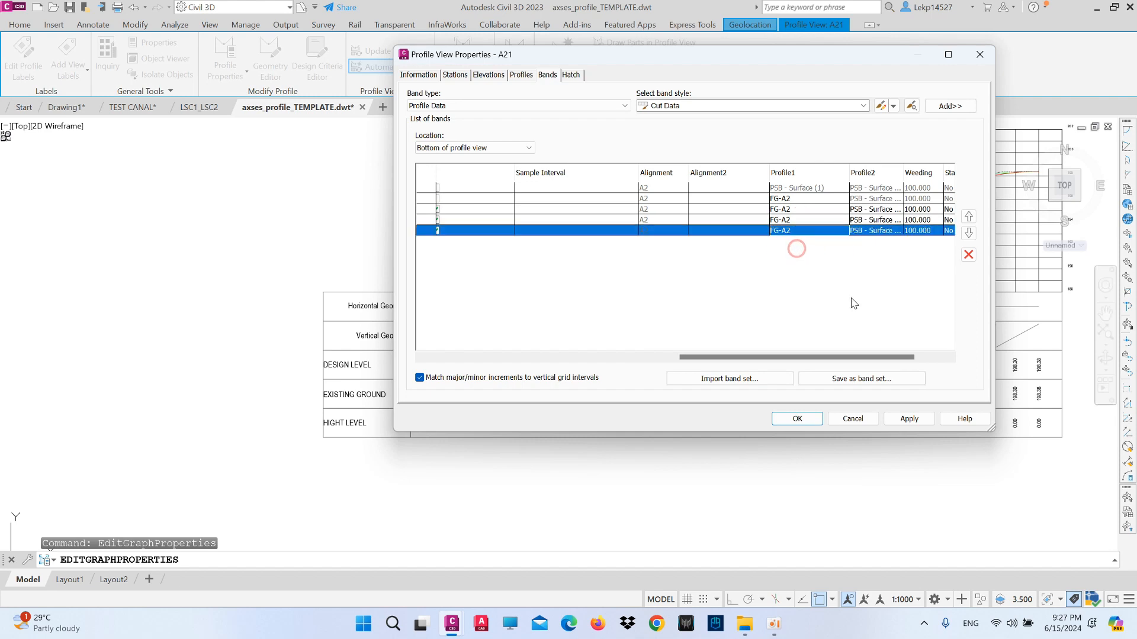
pyautogui.click(902, 420)
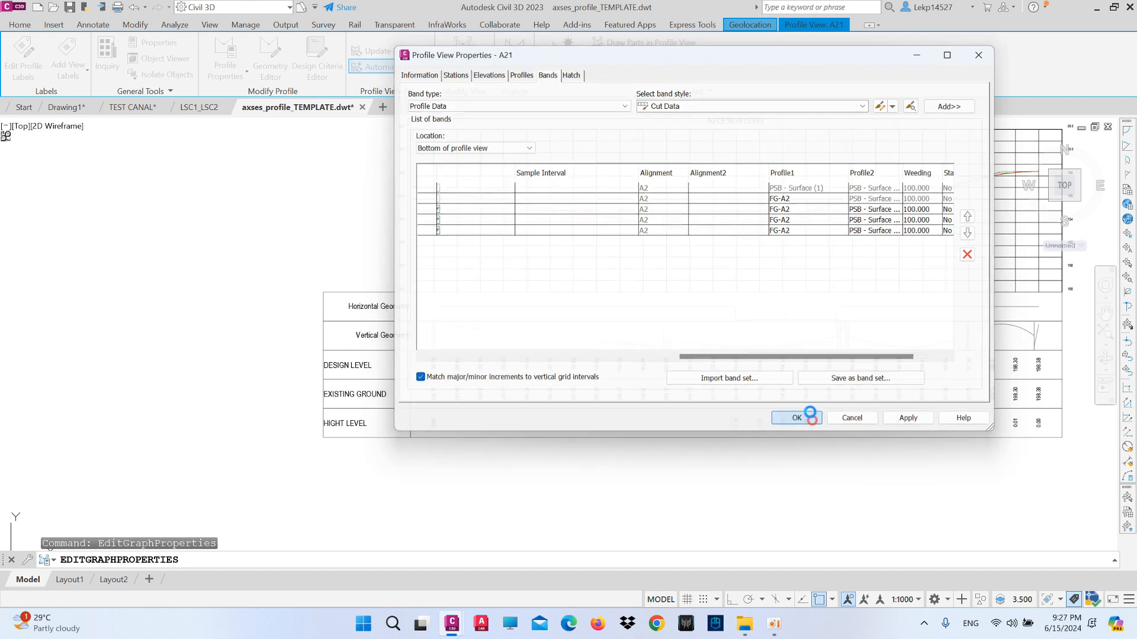
pyautogui.click(805, 420)
# Compare the DESIGN LEVEL and EXISTING GROUND band elevations with the profile lines in the grid above.
pyautogui.scroll(2, 806, 322)
pyautogui.scroll(-2, 685, 322)
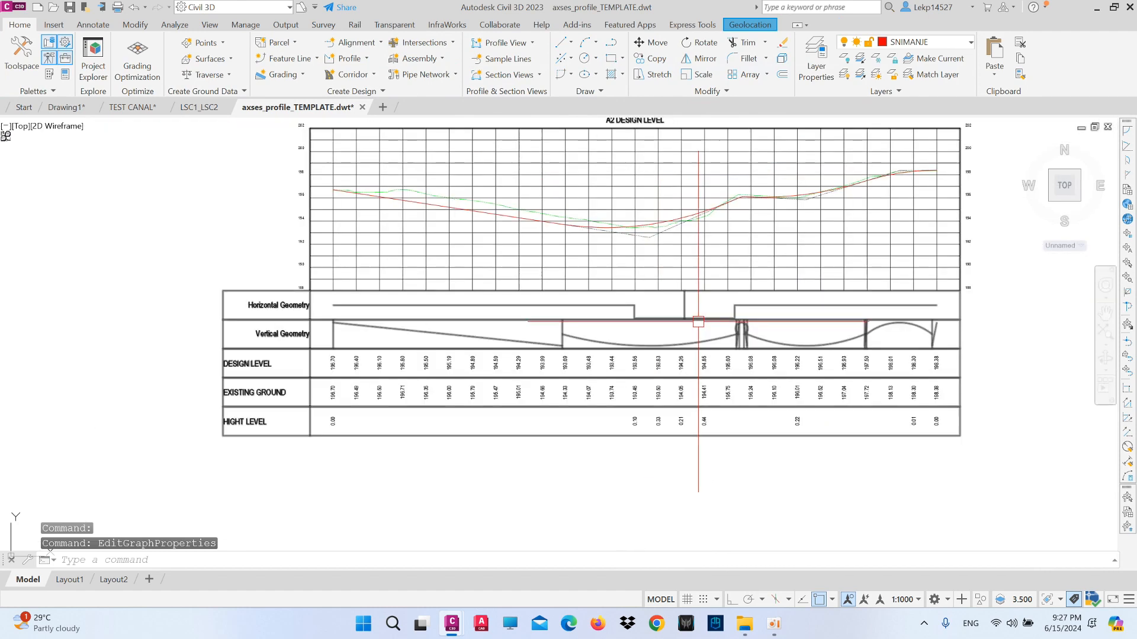
pyautogui.scroll(4, 314, 360)
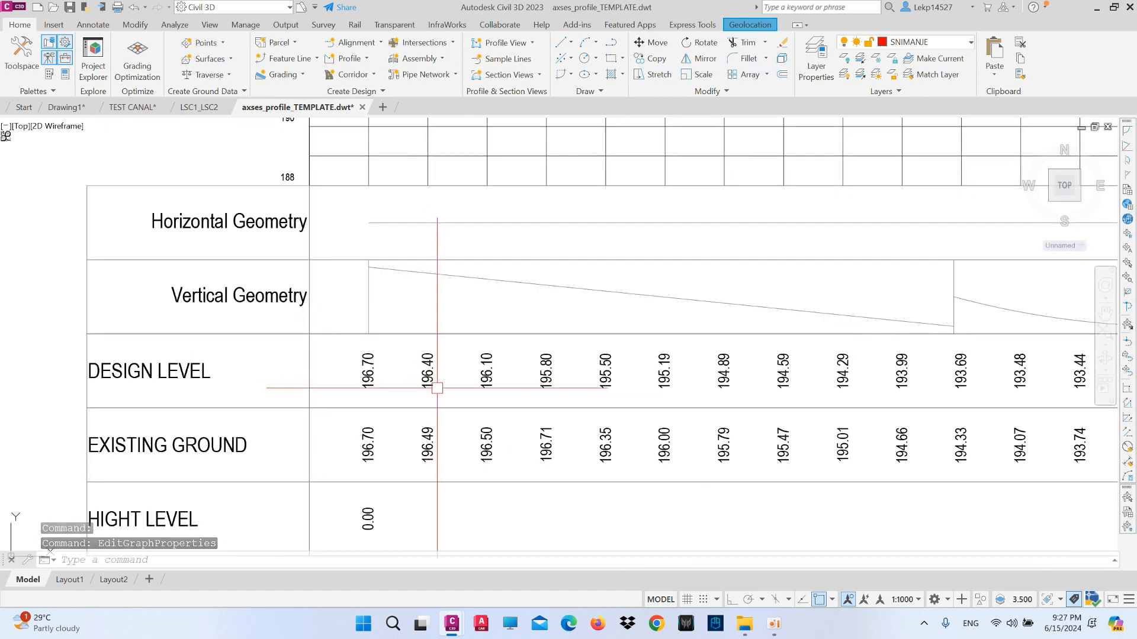
pyautogui.scroll(-2, 393, 428)
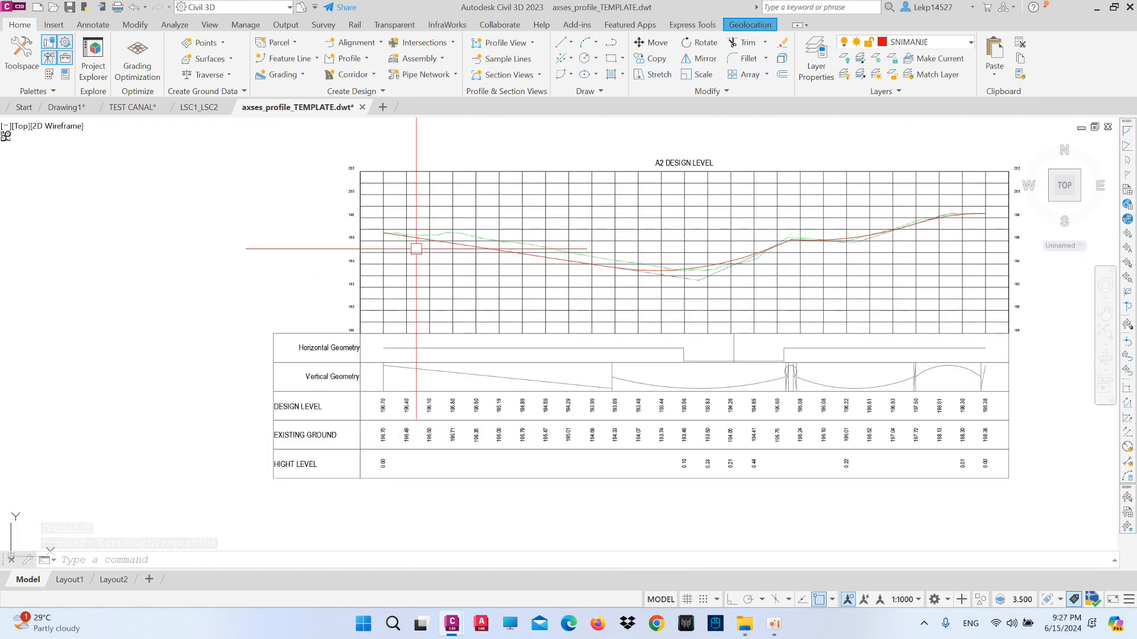
pyautogui.scroll(2, 412, 244)
pyautogui.scroll(-3, 408, 240)
pyautogui.scroll(5, 521, 255)
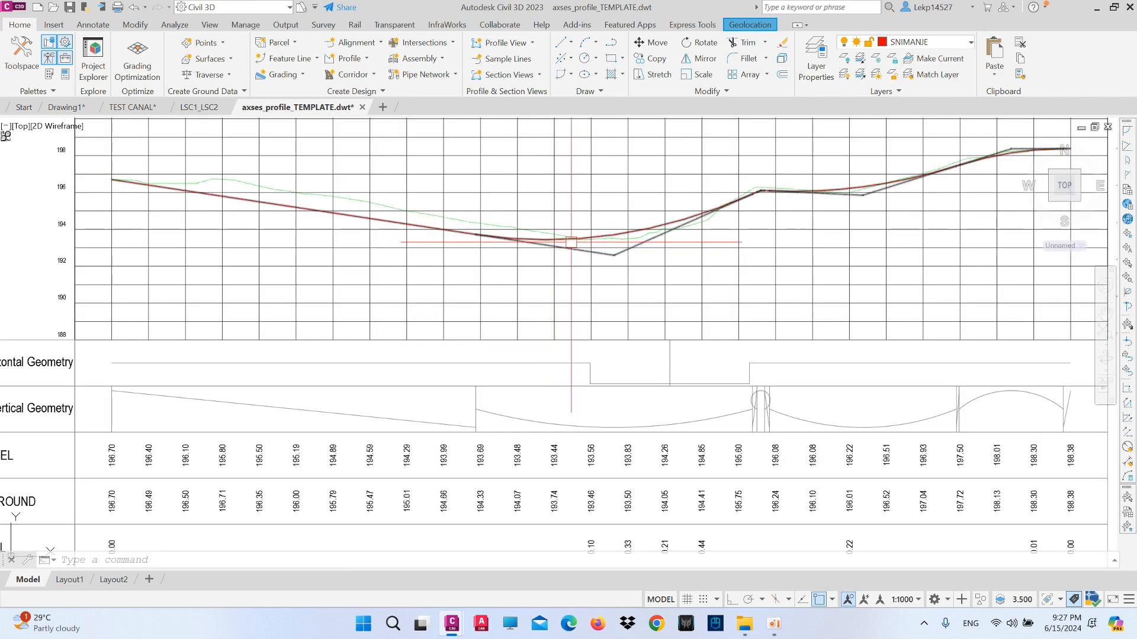
pyautogui.scroll(-5, 614, 368)
pyautogui.scroll(2, 592, 361)
pyautogui.scroll(3, 616, 347)
pyautogui.scroll(-4, 553, 388)
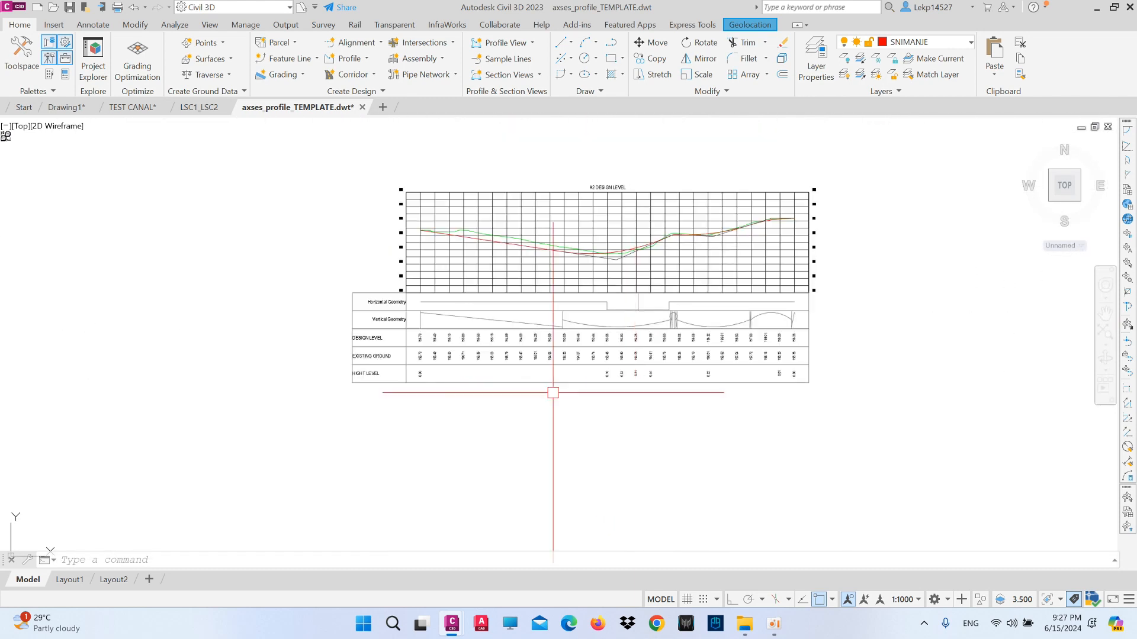
pyautogui.scroll(4, 437, 356)
pyautogui.scroll(-2, 478, 314)
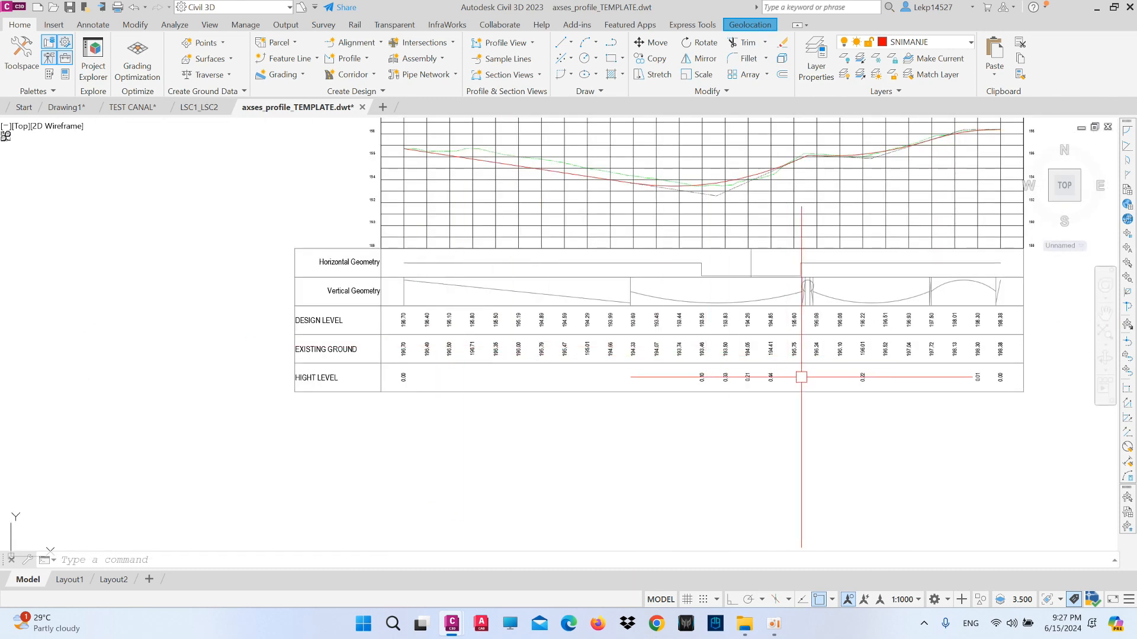
# Examine the HIGHT LEVEL band for stations with missing height differences between design and existing ground.
pyautogui.scroll(4, 802, 375)
pyautogui.scroll(-5, 741, 384)
pyautogui.scroll(5, 445, 373)
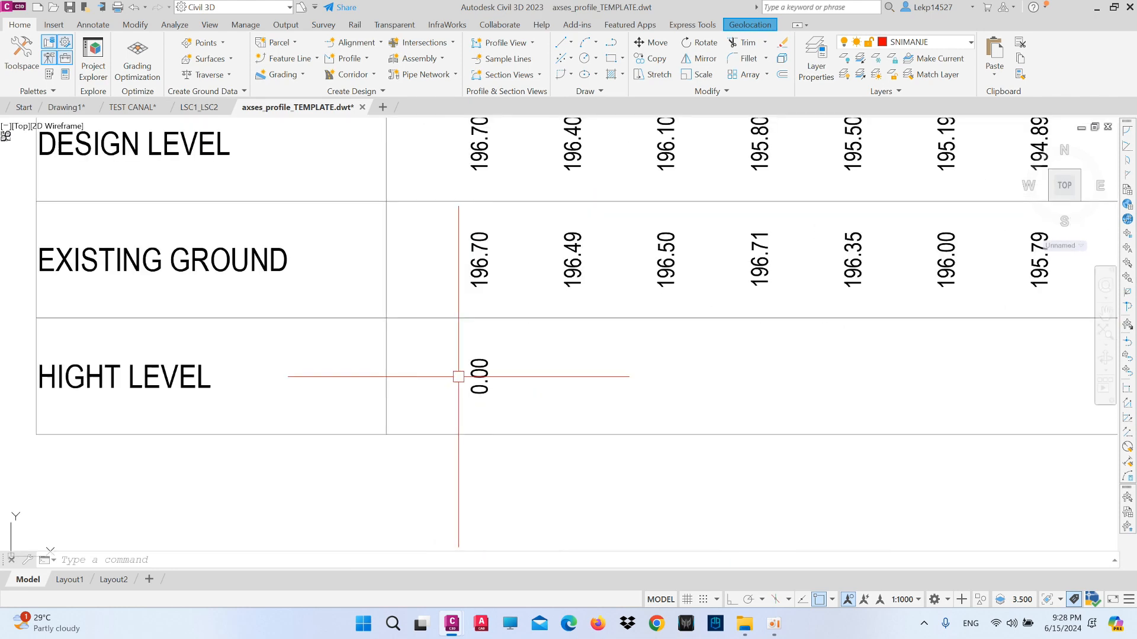
pyautogui.scroll(-3, 385, 379)
pyautogui.scroll(3, 472, 373)
pyautogui.scroll(-4, 420, 370)
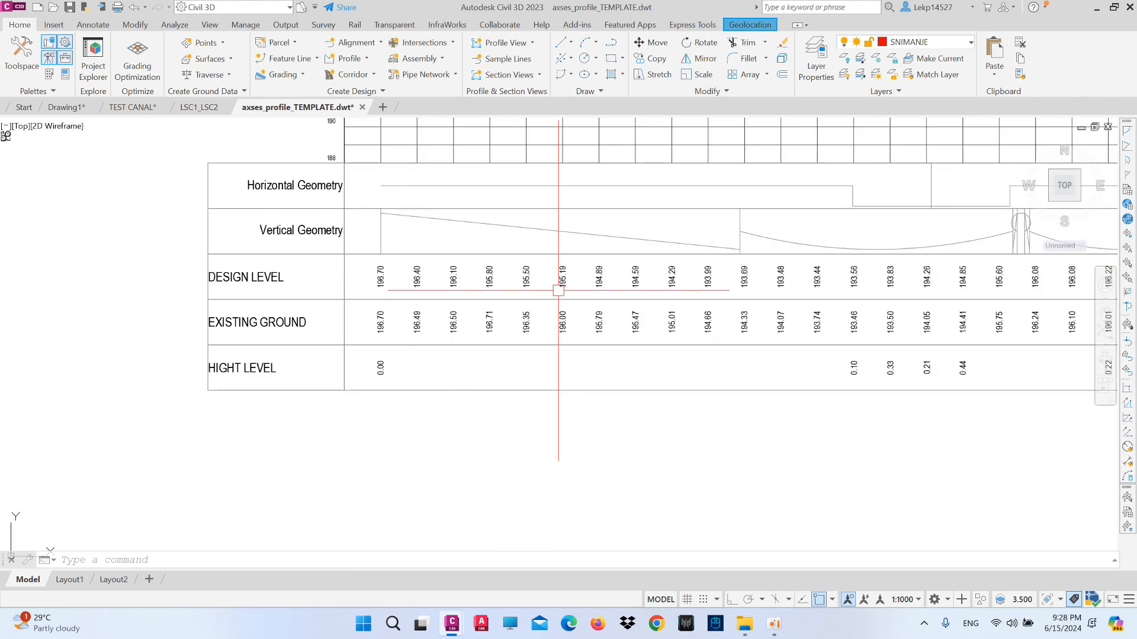
pyautogui.scroll(3, 343, 362)
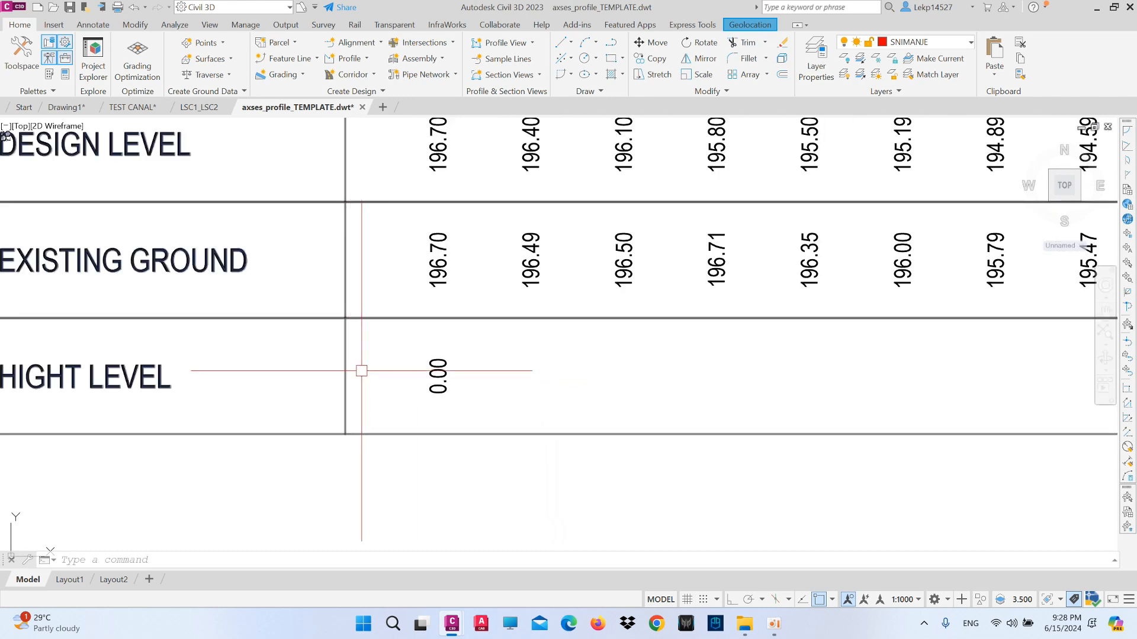
pyautogui.scroll(-4, 360, 370)
pyautogui.scroll(4, 472, 393)
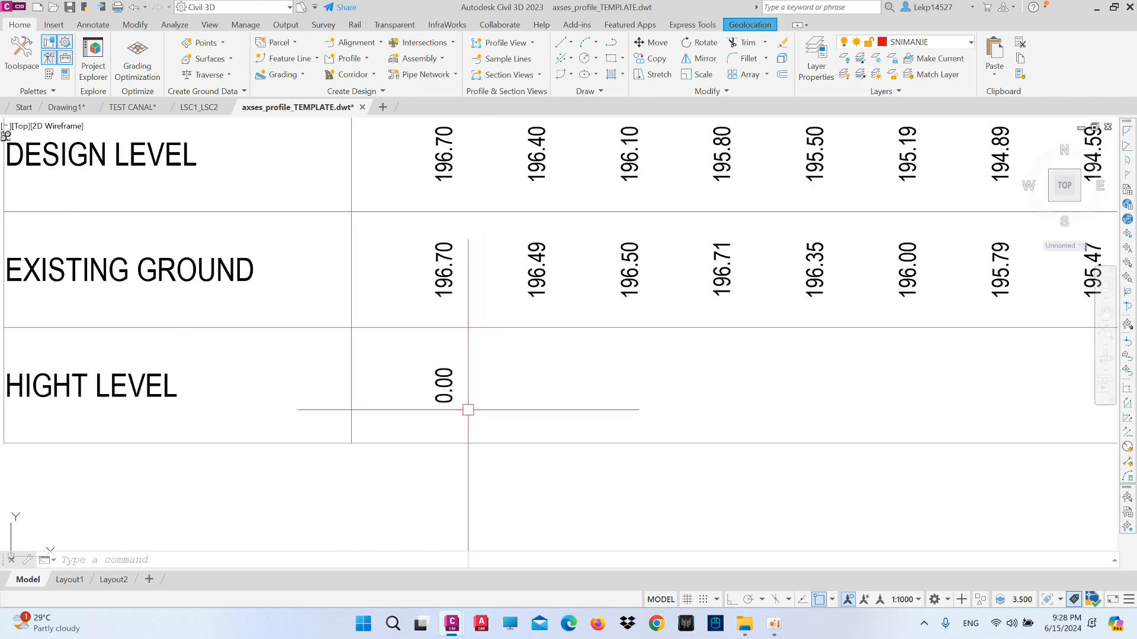
# Add a Profile Data band with the Fill Data style to the bottom of the profile view, accepting all geometry points.
pyautogui.scroll(-2, 462, 384)
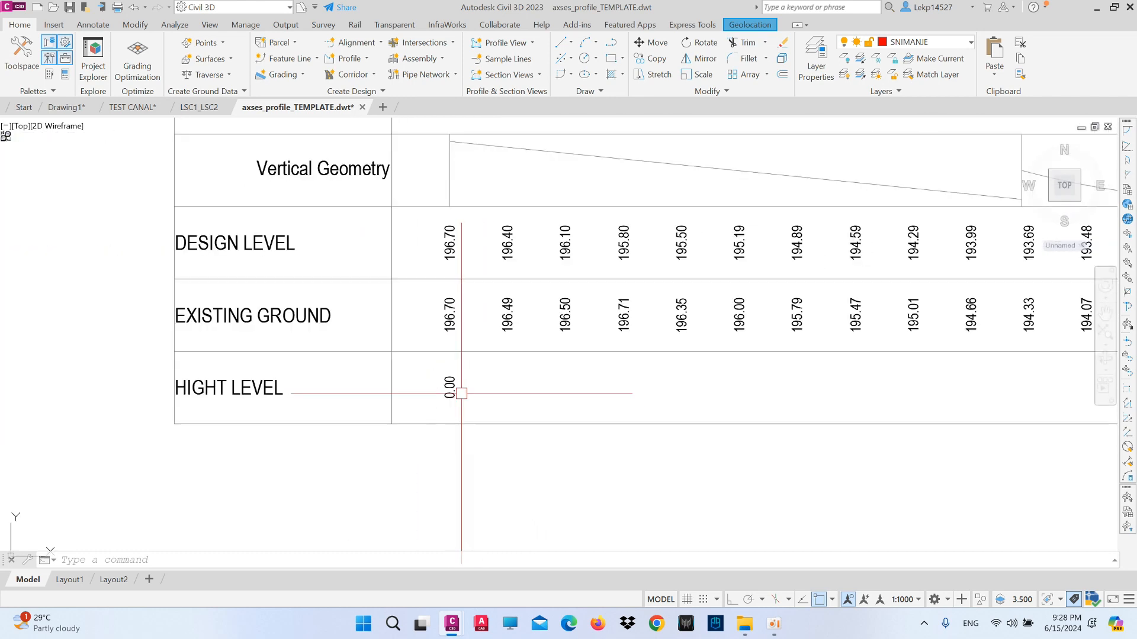
pyautogui.scroll(-3, 415, 279)
pyautogui.scroll(4, 429, 239)
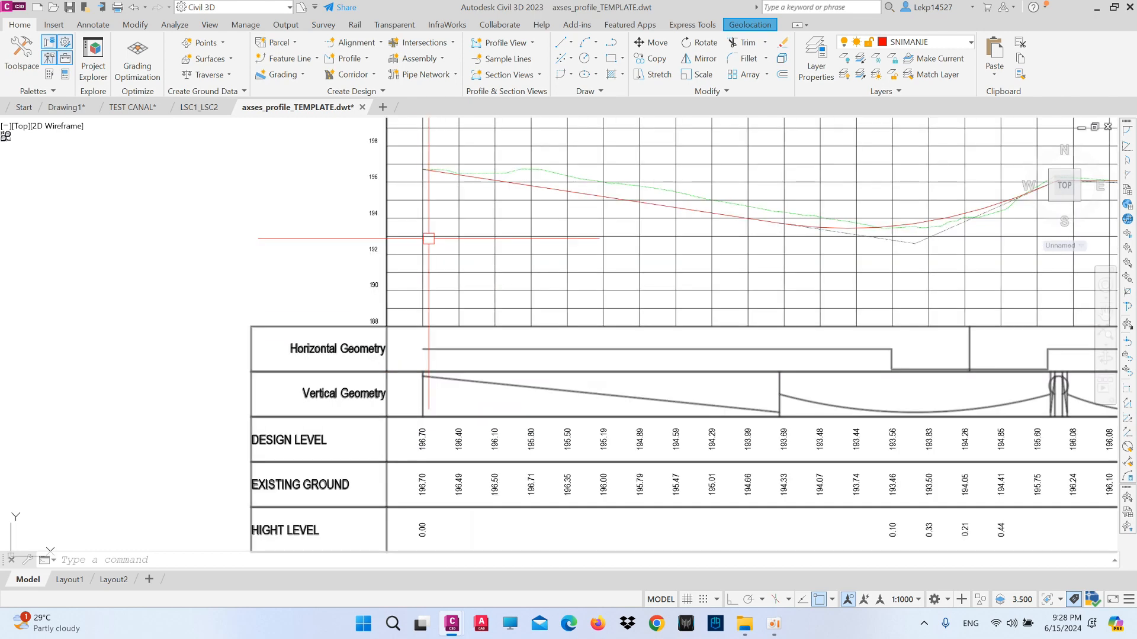
pyautogui.click(426, 238)
pyautogui.rightClick(327, 299)
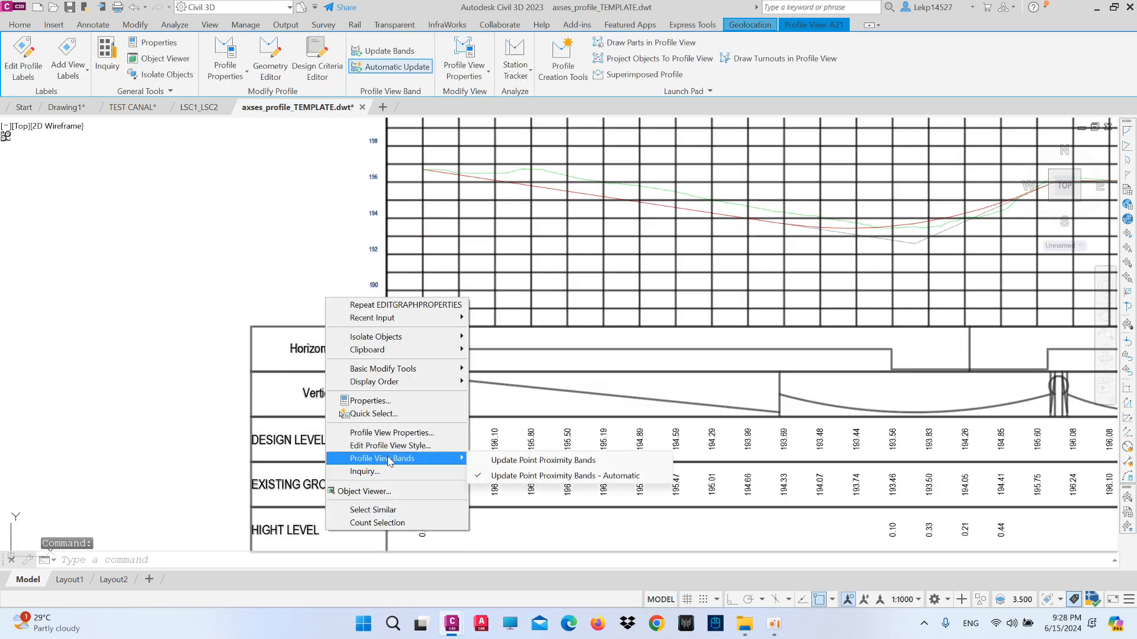
pyautogui.click(401, 438)
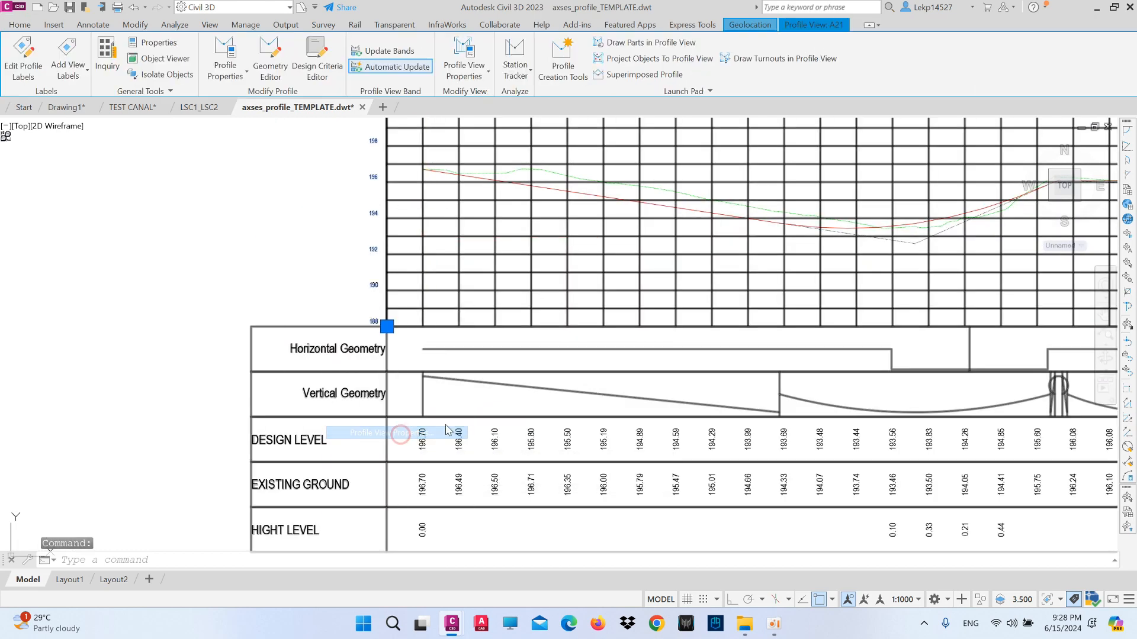
pyautogui.click(694, 106)
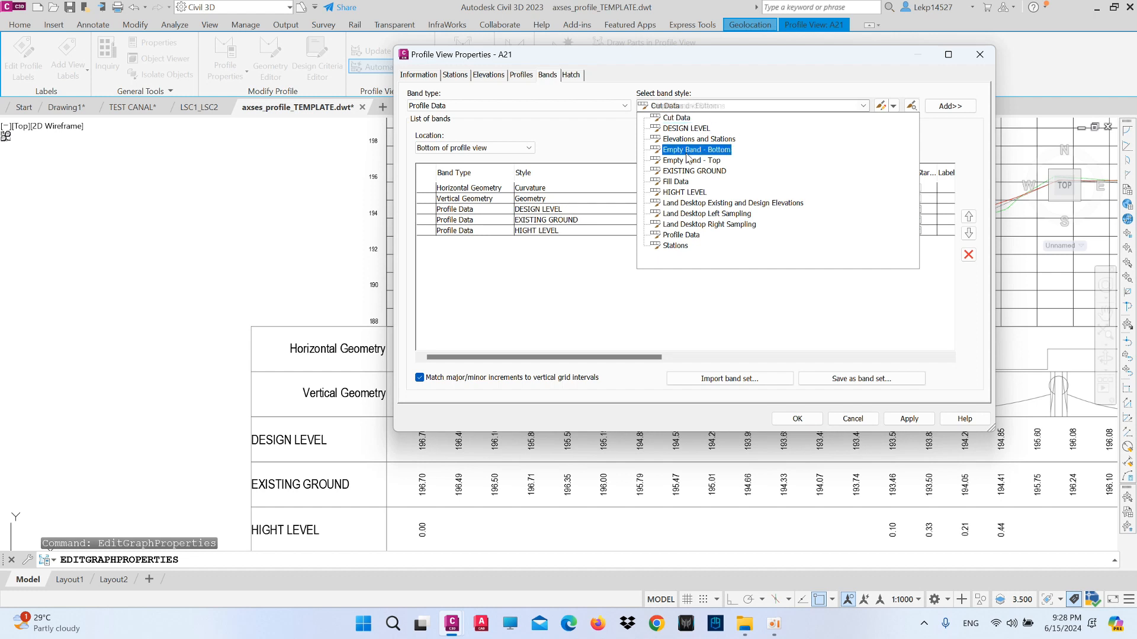
pyautogui.click(682, 183)
pyautogui.click(945, 106)
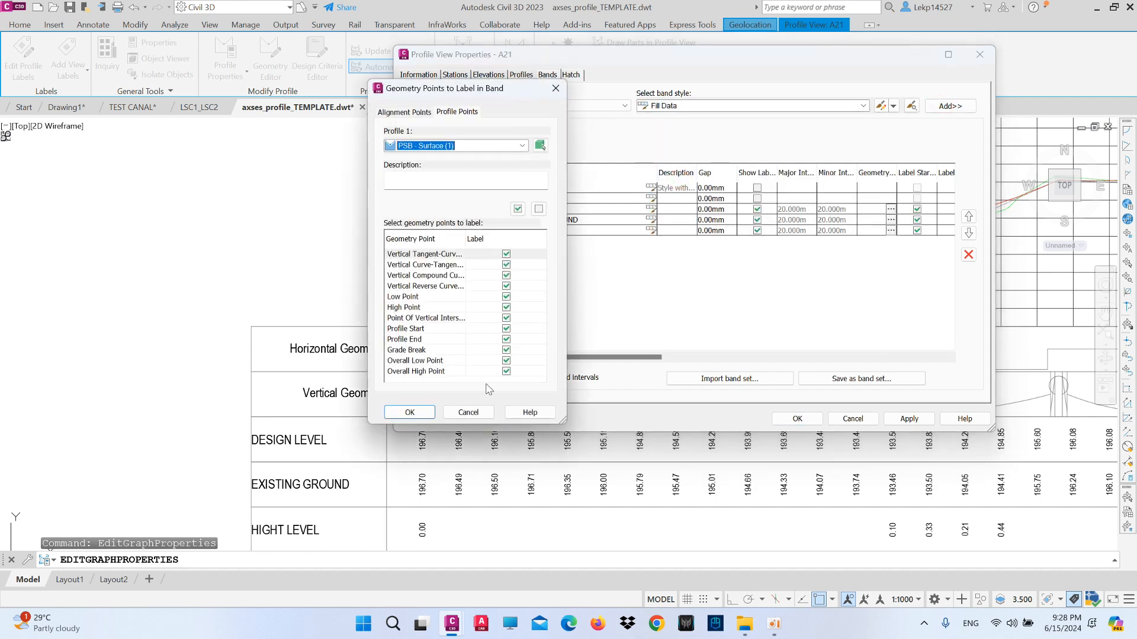
pyautogui.click(409, 413)
# Set the Fill Data band's gap to 0 mm and apply the change.
pyautogui.click(718, 242)
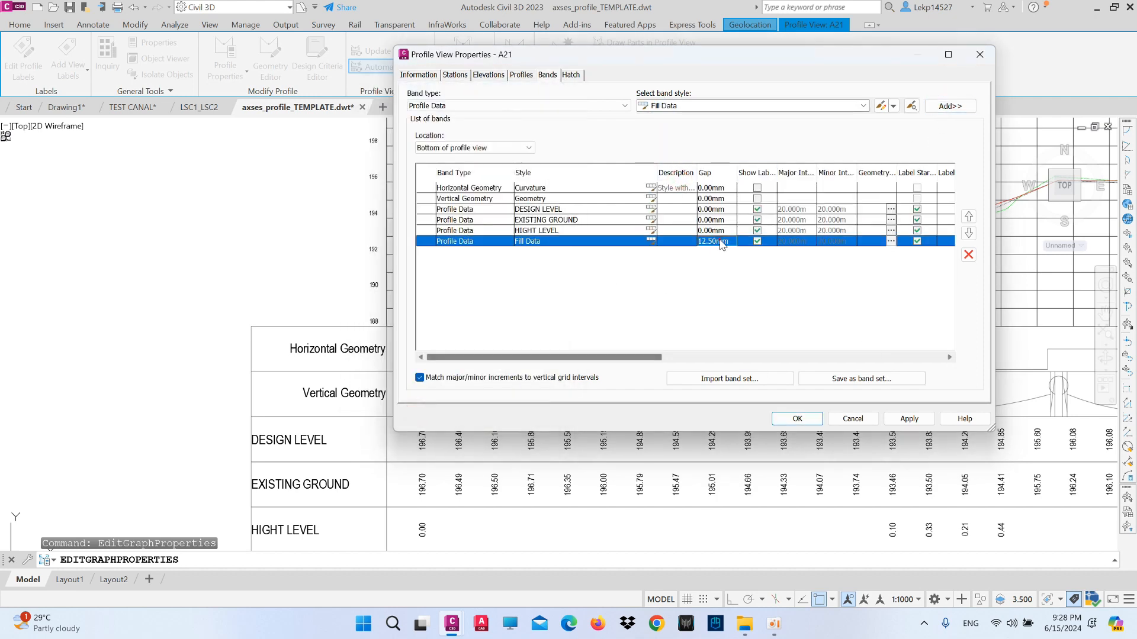
pyautogui.click(727, 243)
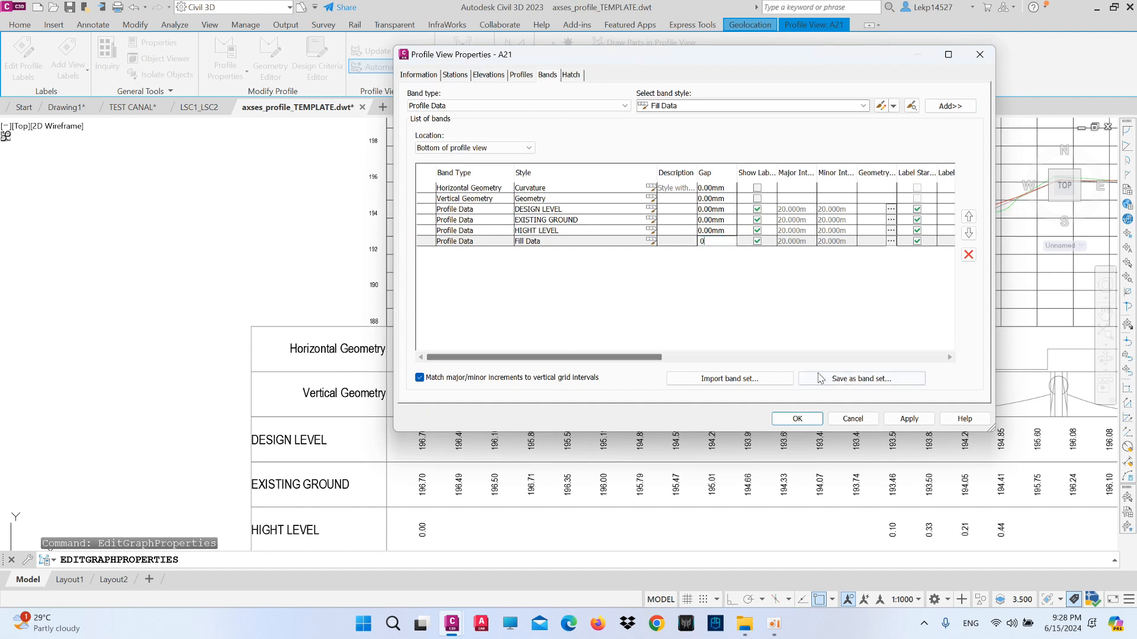
pyautogui.write('0')
pyautogui.click(910, 419)
# Set Profile1 of the Fill Data band to FG-A2 and accept the profile view properties.
pyautogui.moveTo(657, 357); pyautogui.dragTo(915, 358)
pyautogui.click(813, 246)
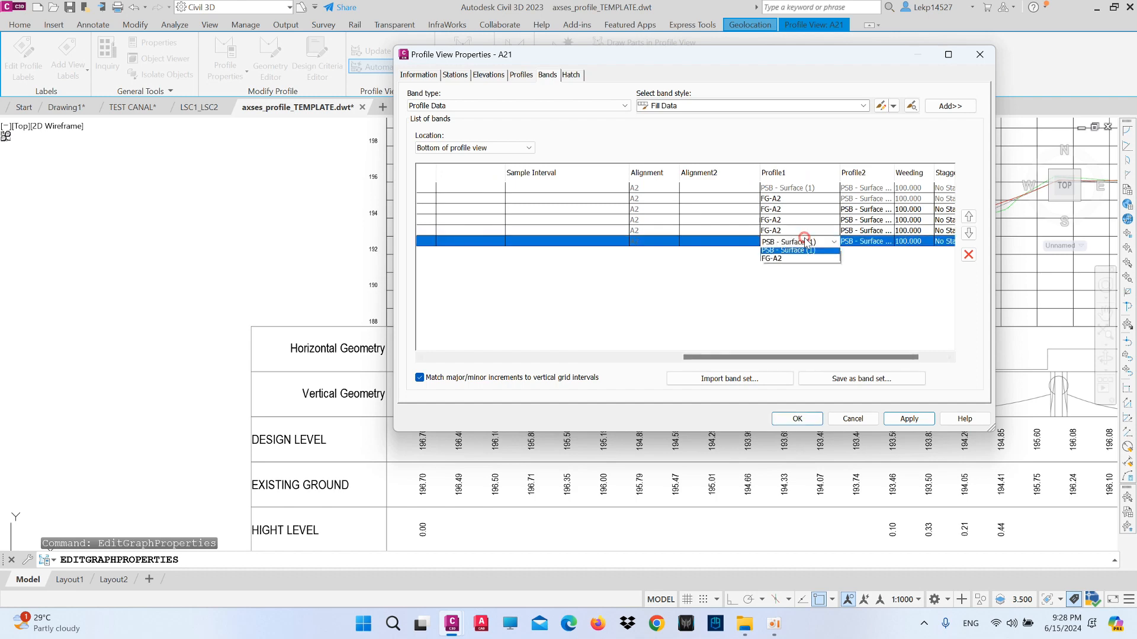
pyautogui.click(804, 260)
pyautogui.click(800, 419)
pyautogui.press('Escape')
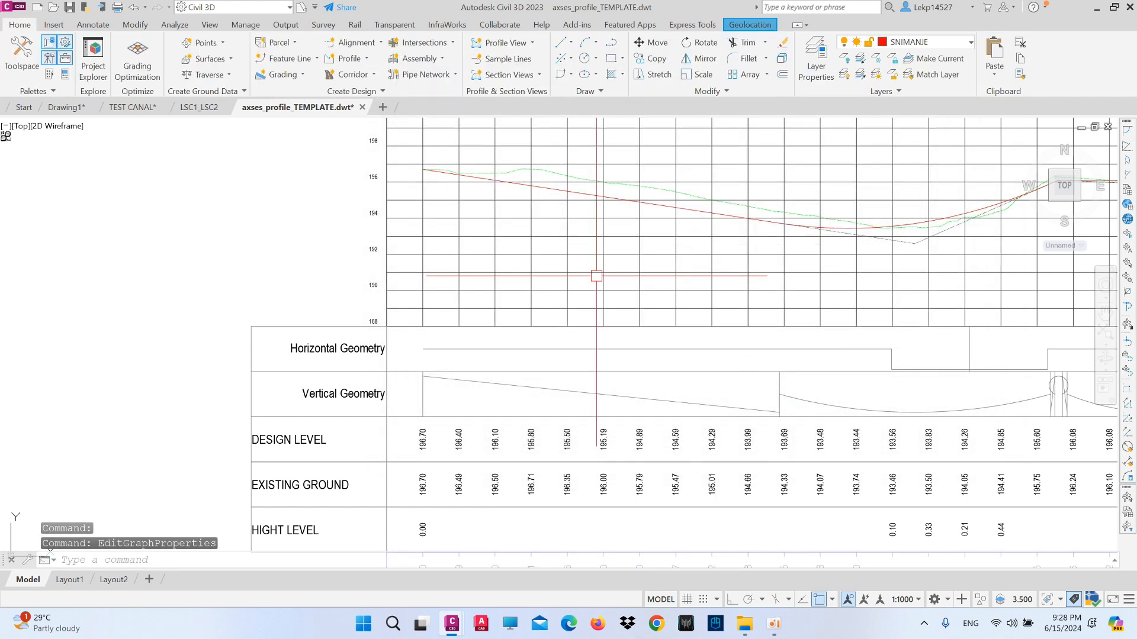
# Compare the new Fill band's values with the HIGHT LEVEL band at the first stations of the profile.
pyautogui.scroll(-5, 527, 312)
pyautogui.scroll(7, 542, 299)
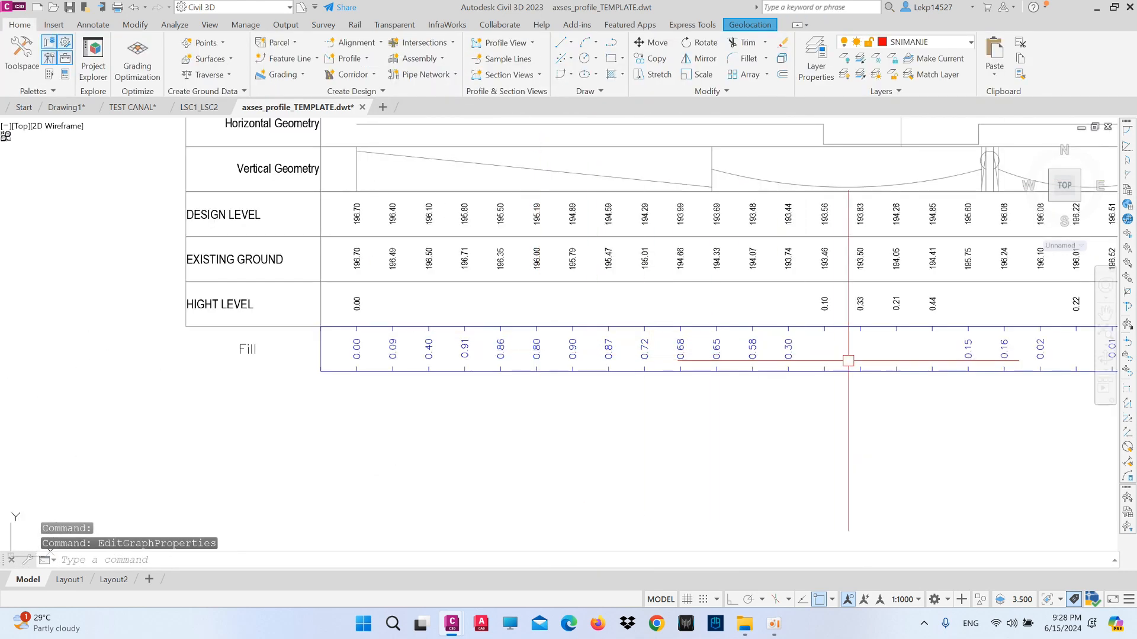
pyautogui.scroll(2, 877, 354)
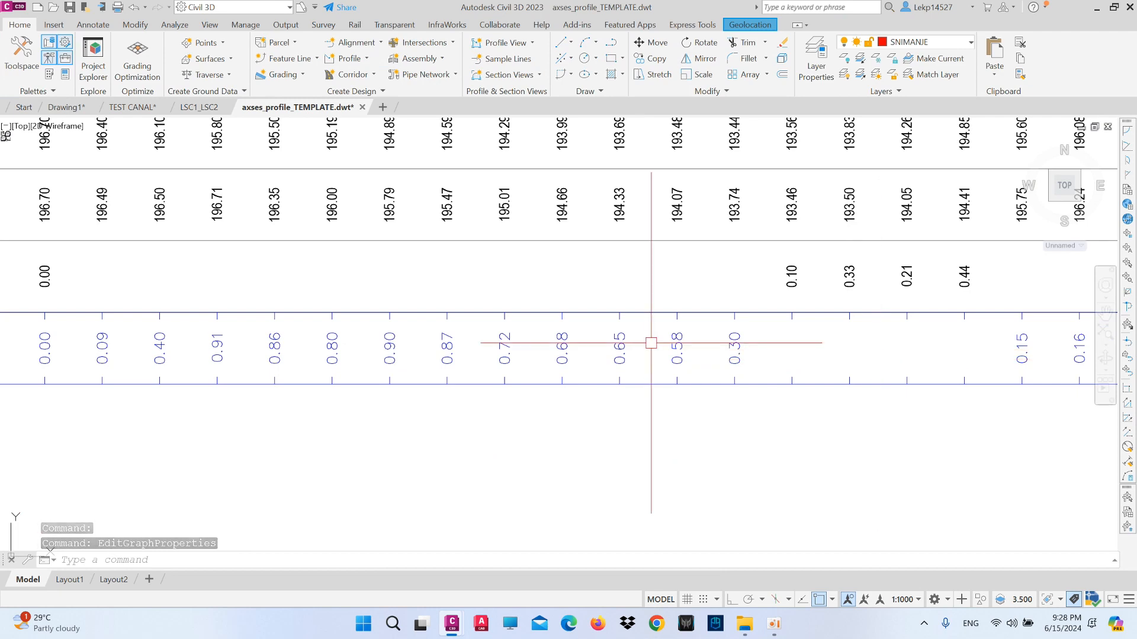
pyautogui.scroll(-4, 628, 342)
pyautogui.scroll(2, 568, 344)
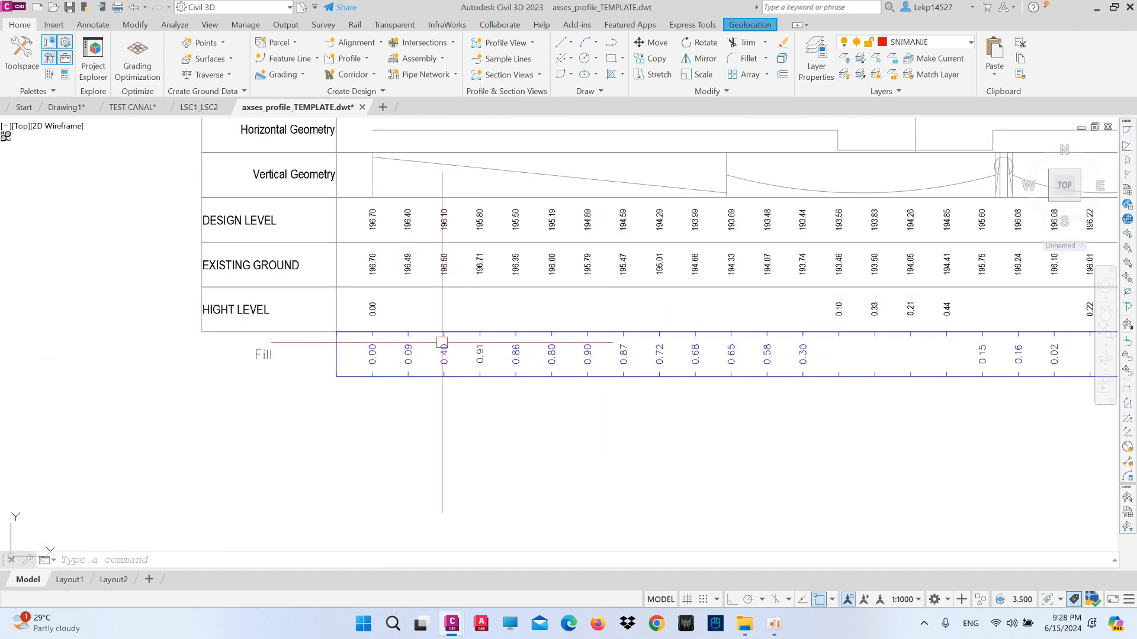
pyautogui.scroll(4, 367, 320)
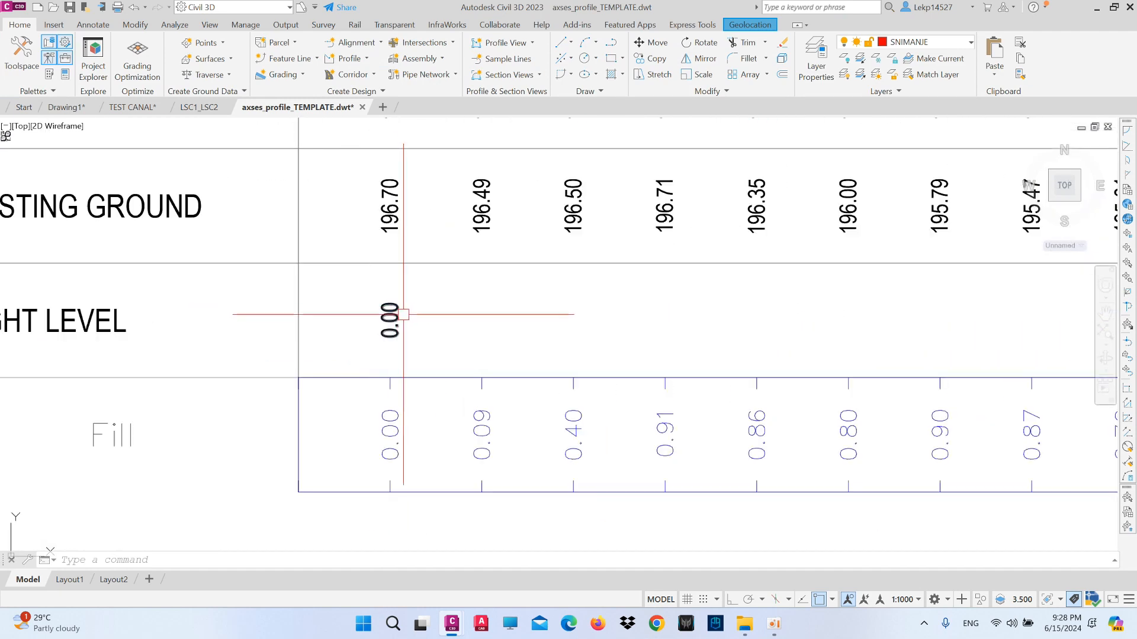
pyautogui.scroll(-3, 385, 314)
pyautogui.scroll(3, 415, 334)
pyautogui.scroll(-3, 415, 334)
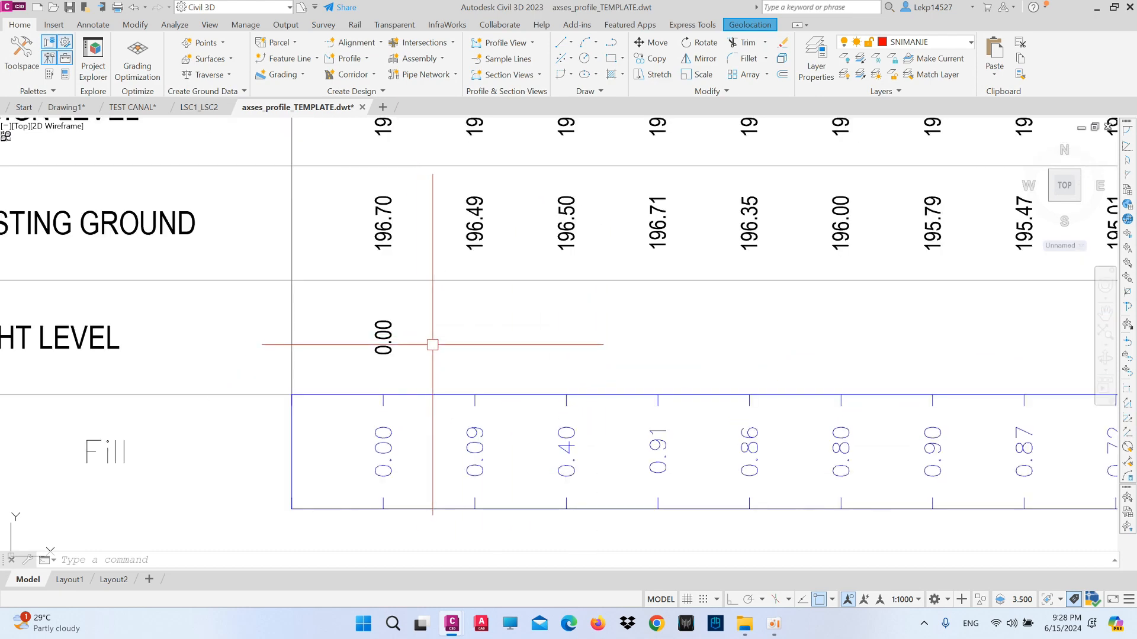
pyautogui.scroll(4, 412, 276)
pyautogui.scroll(-3, 413, 277)
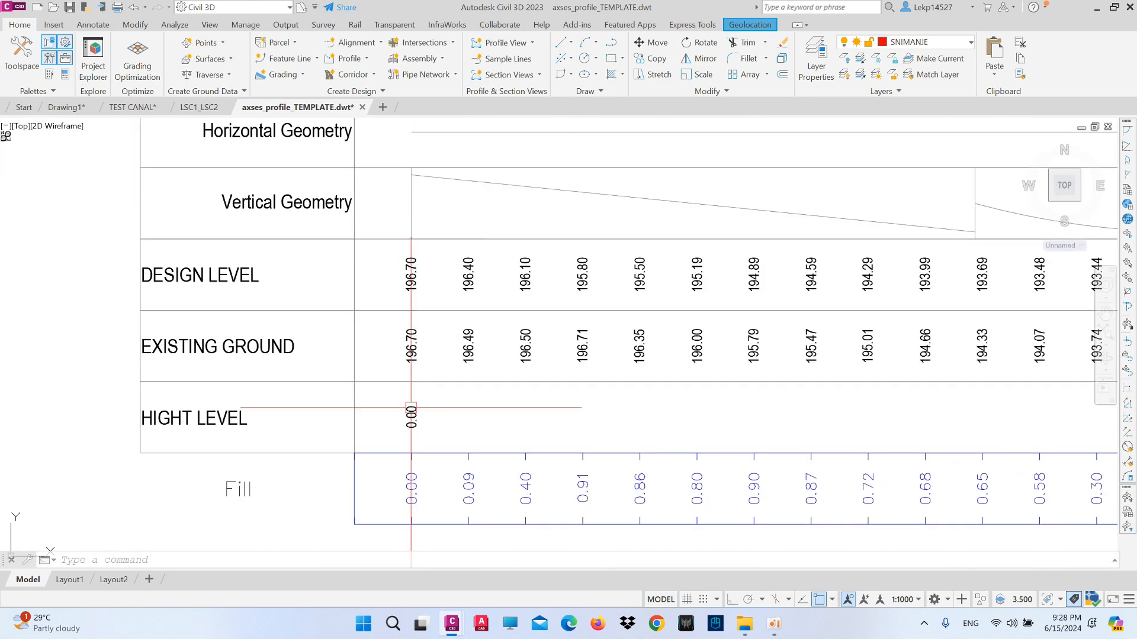
pyautogui.scroll(1, 730, 431)
pyautogui.scroll(3, 965, 428)
pyautogui.scroll(-3, 422, 341)
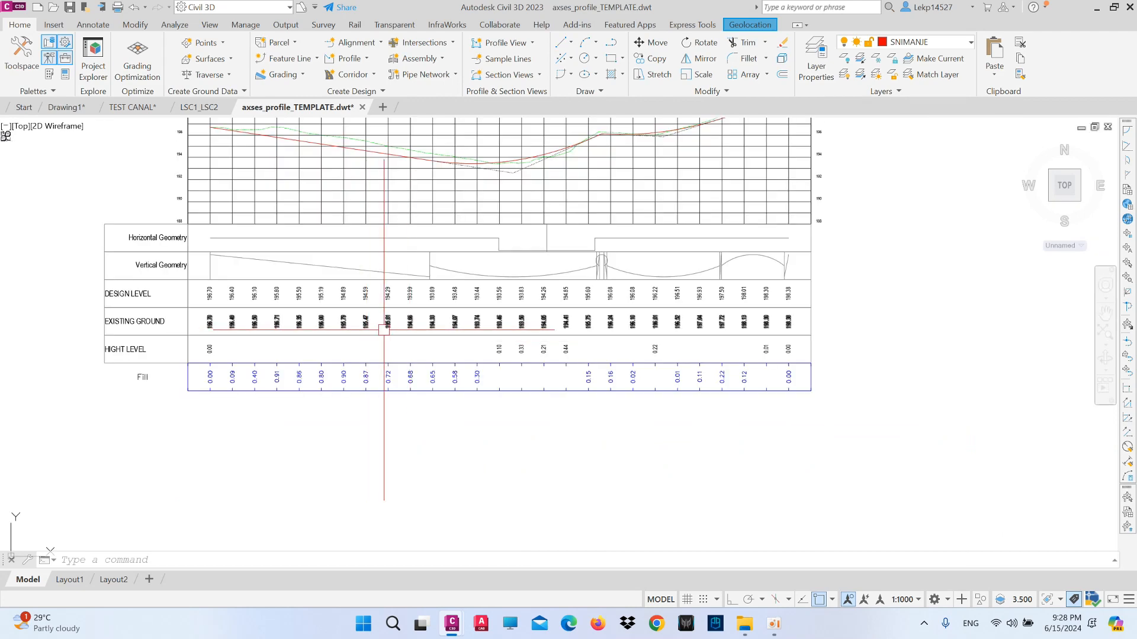
# Compare the Fill and HIGHT LEVEL values station by station up to the end of the profile.
pyautogui.scroll(4, 823, 378)
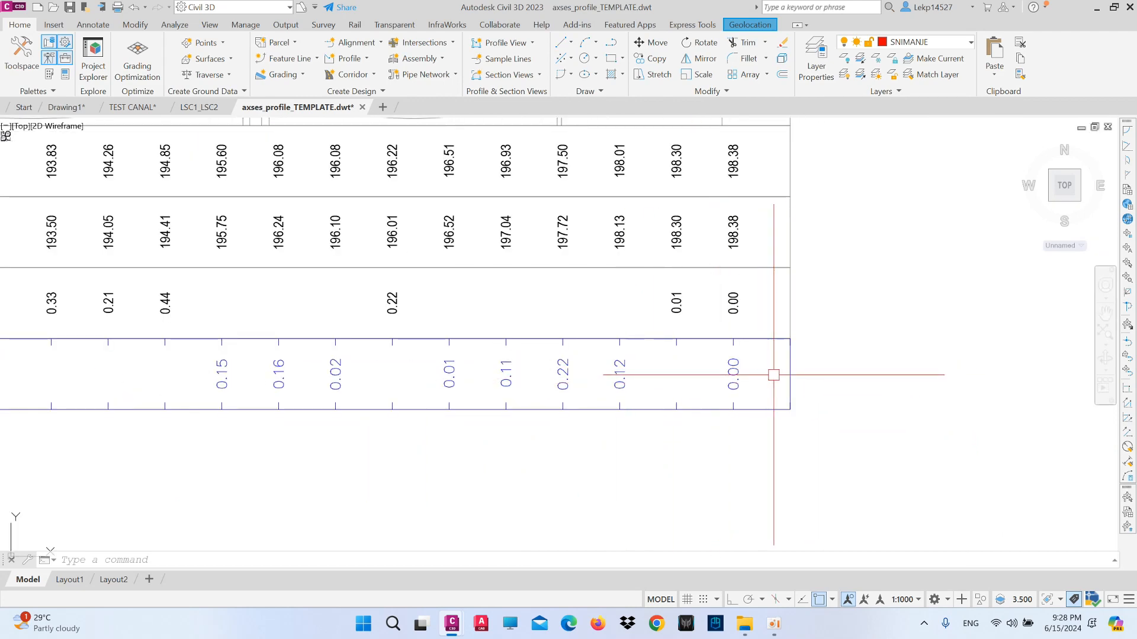
pyautogui.scroll(-3, 651, 379)
pyautogui.scroll(4, 592, 385)
pyautogui.scroll(-3, 455, 382)
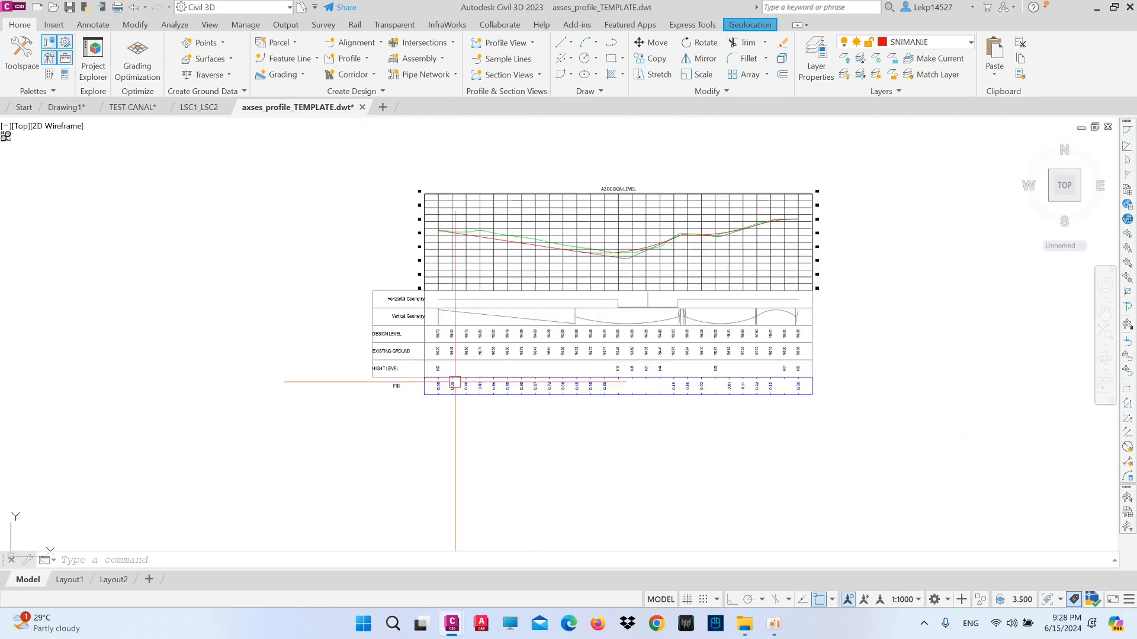
pyautogui.scroll(4, 455, 382)
pyautogui.scroll(4, 888, 355)
pyautogui.scroll(-4, 255, 331)
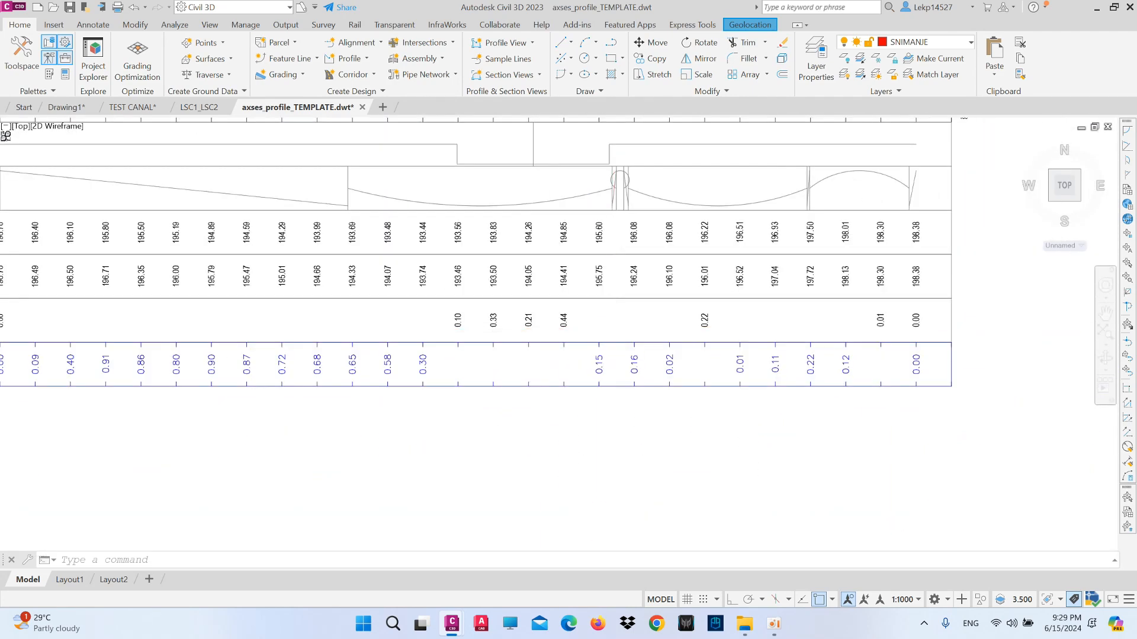
pyautogui.scroll(3, 495, 325)
pyautogui.scroll(-6, 495, 348)
pyautogui.scroll(3, 553, 332)
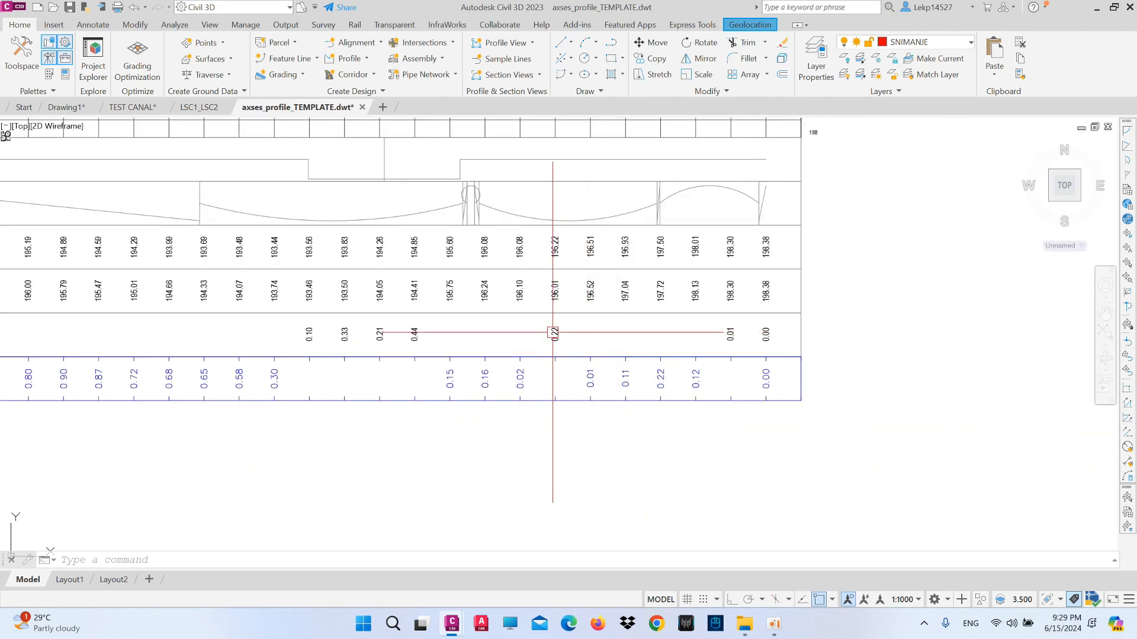
pyautogui.scroll(3, 586, 325)
pyautogui.scroll(-5, 680, 325)
pyautogui.scroll(4, 675, 314)
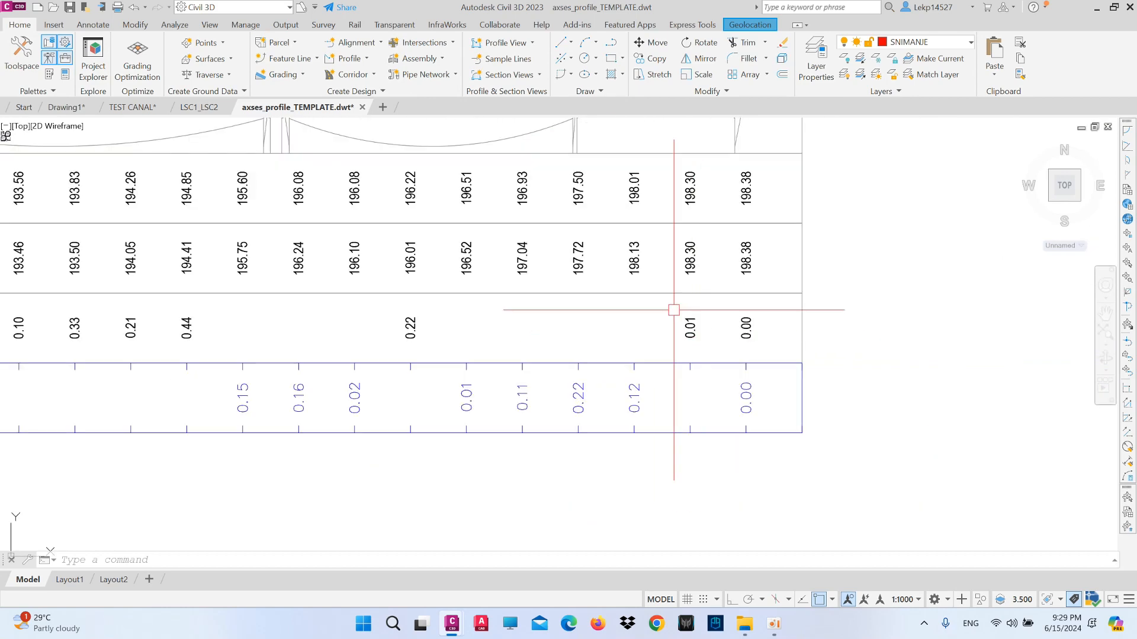
pyautogui.scroll(4, 718, 332)
pyautogui.scroll(-7, 761, 325)
pyautogui.scroll(5, 775, 329)
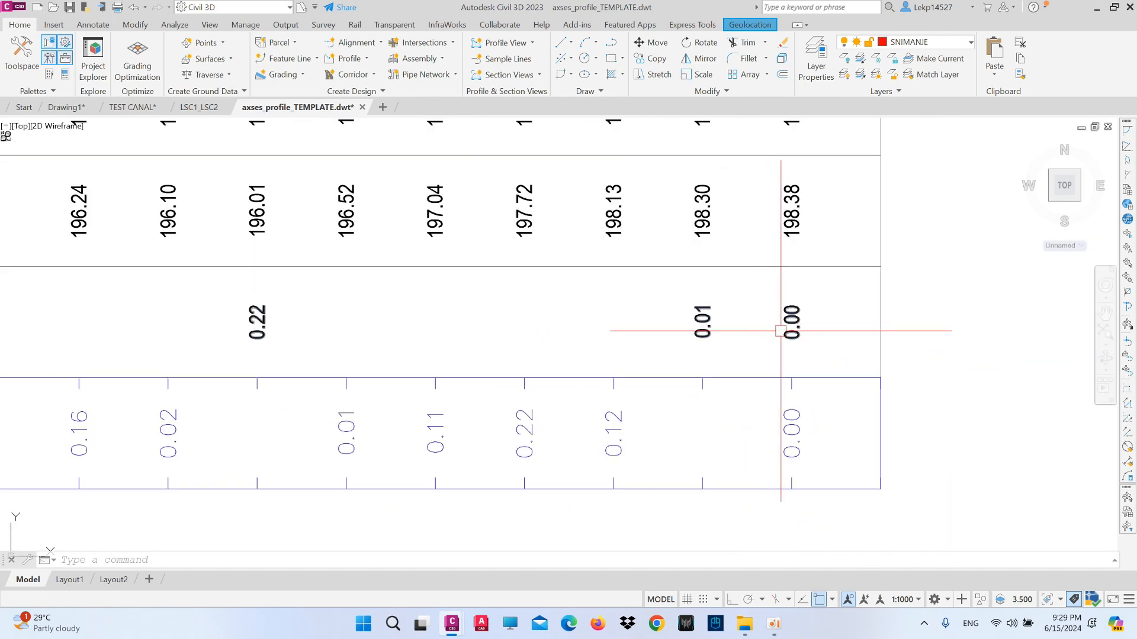
pyautogui.scroll(-7, 780, 331)
pyautogui.scroll(4, 267, 326)
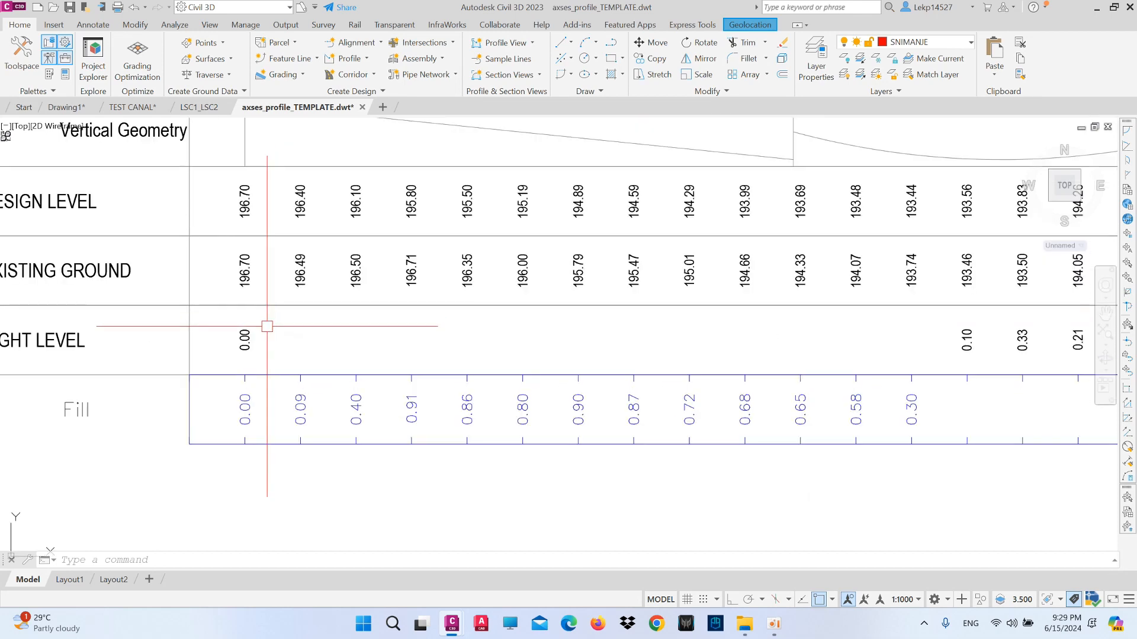
pyautogui.scroll(-2, 462, 367)
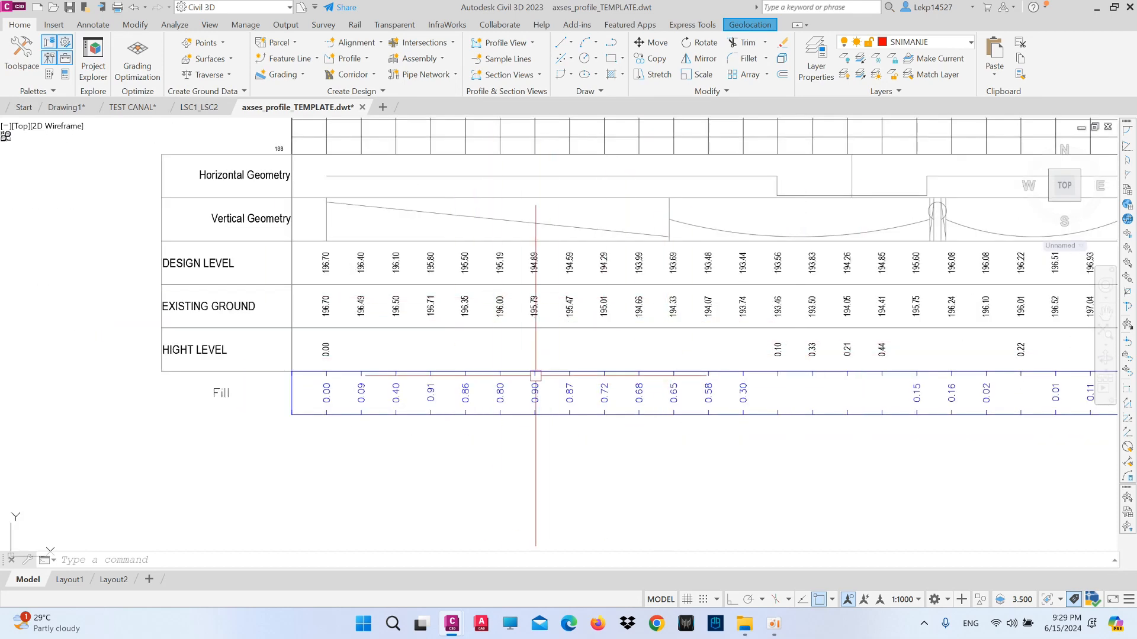
# Inspect which elevation-difference property and modifiers the Fill Data band style's Major Station label uses, leaving the style unchanged.
pyautogui.click(395, 392)
pyautogui.rightClick(426, 400)
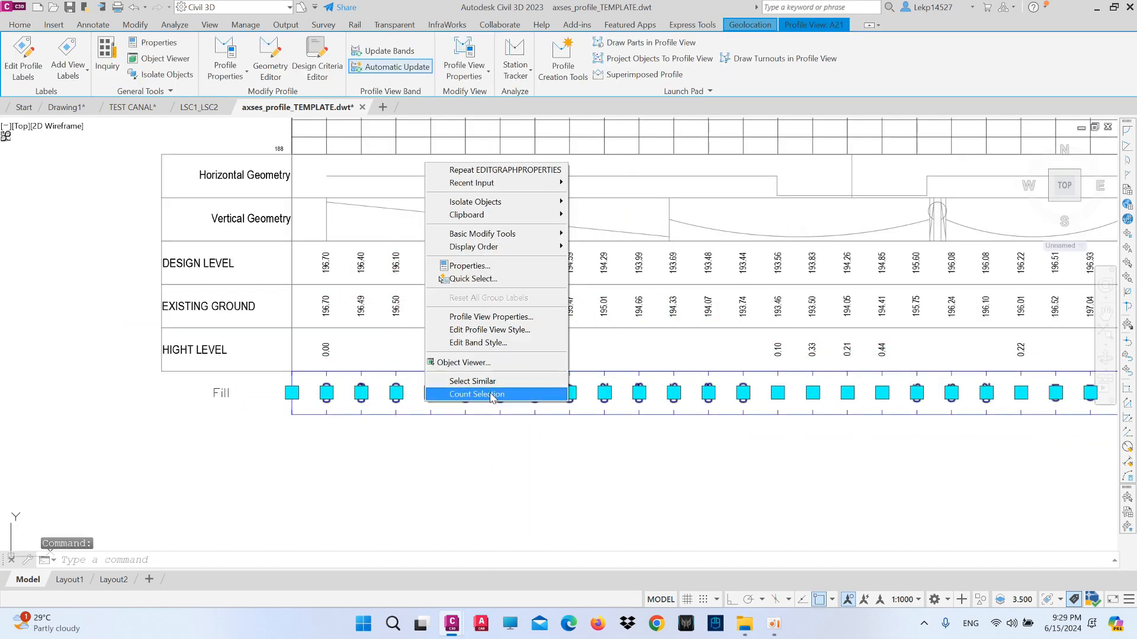
pyautogui.click(478, 343)
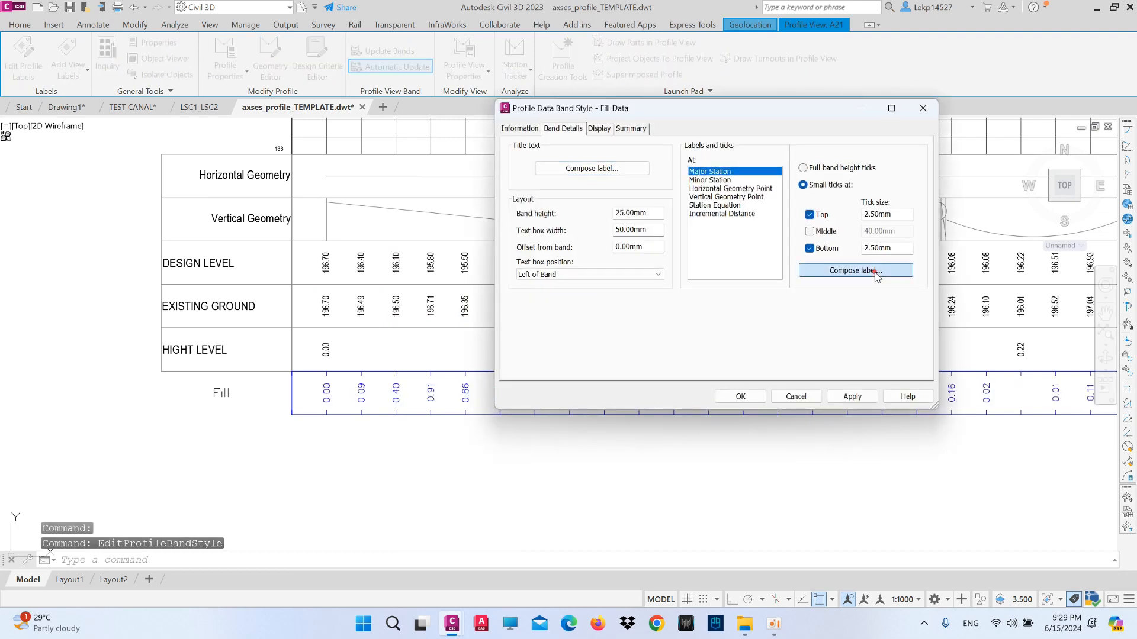
pyautogui.click(876, 271)
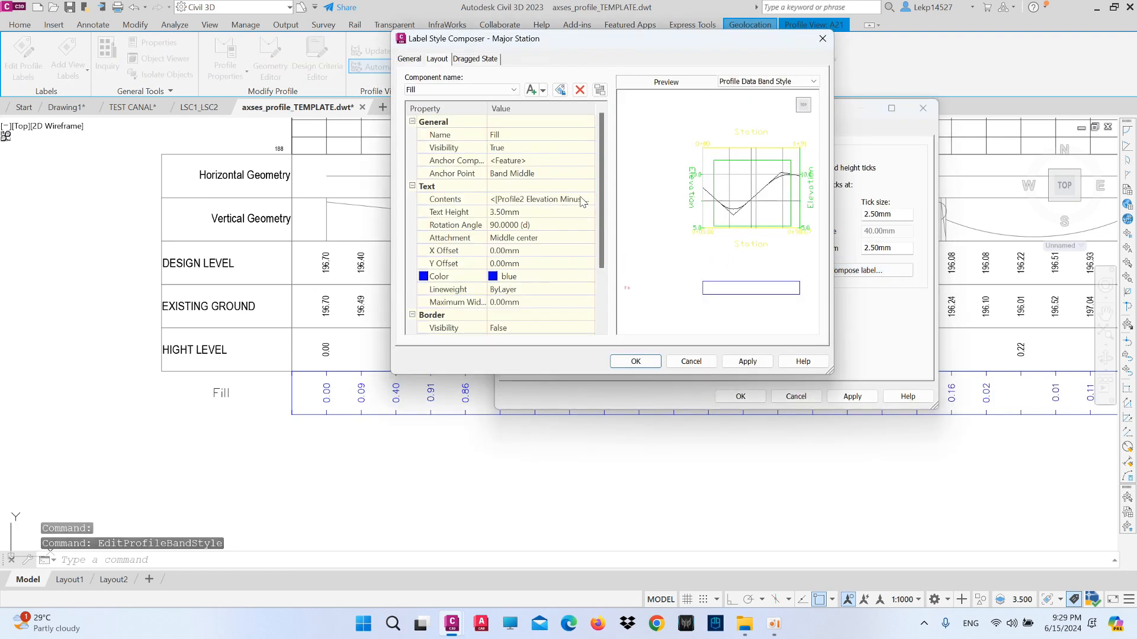
pyautogui.click(584, 200)
pyautogui.click(589, 199)
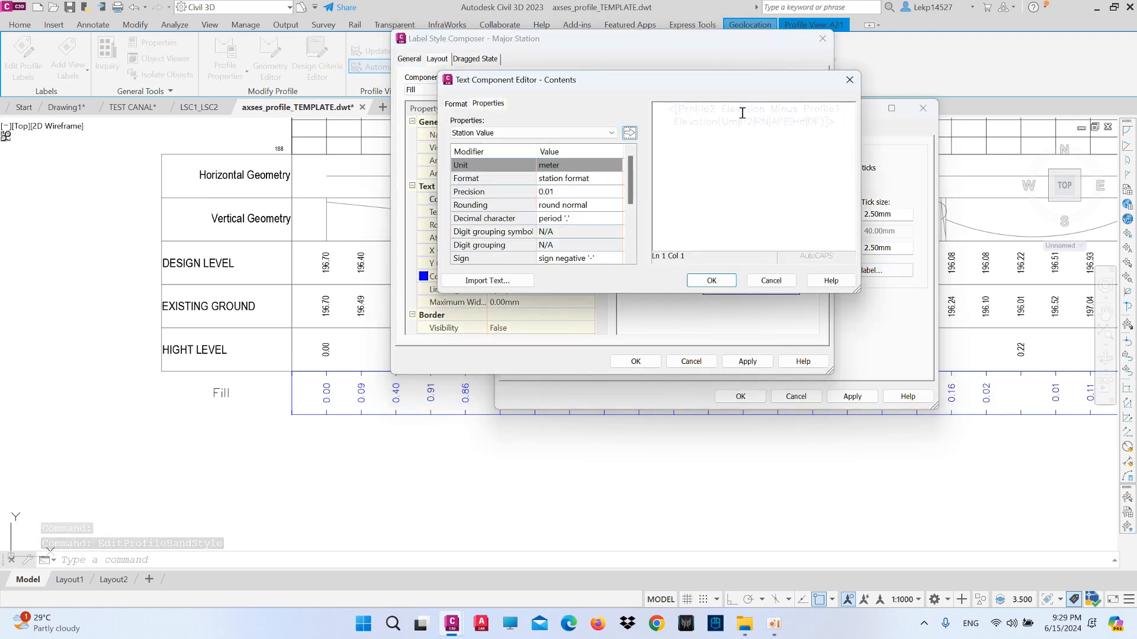
pyautogui.click(841, 127)
pyautogui.click(592, 134)
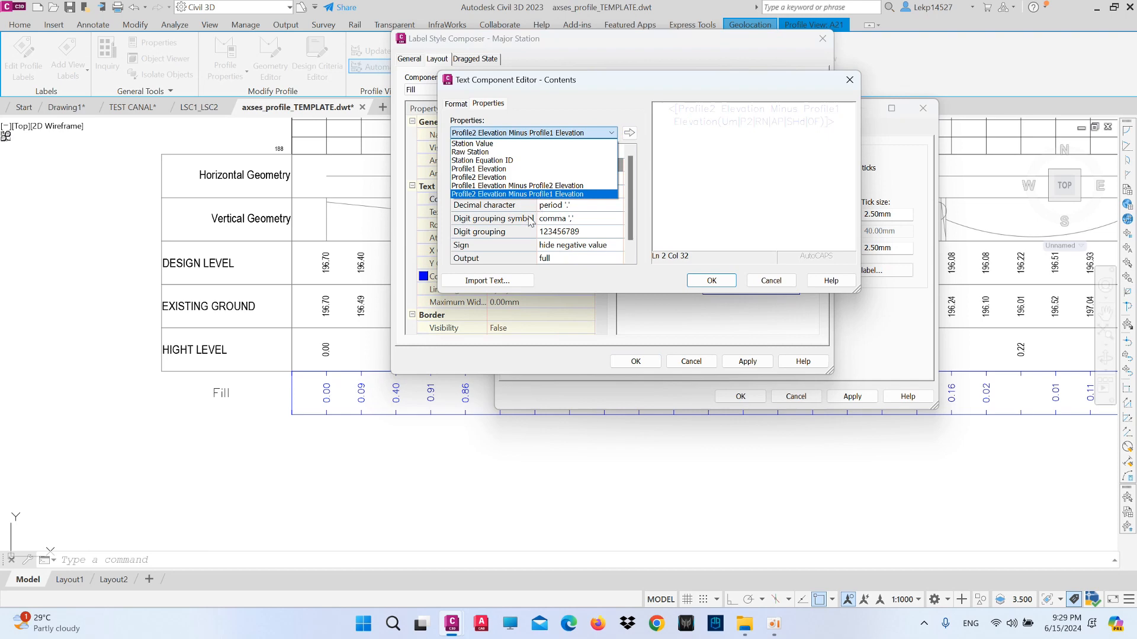
pyautogui.click(746, 177)
pyautogui.click(764, 280)
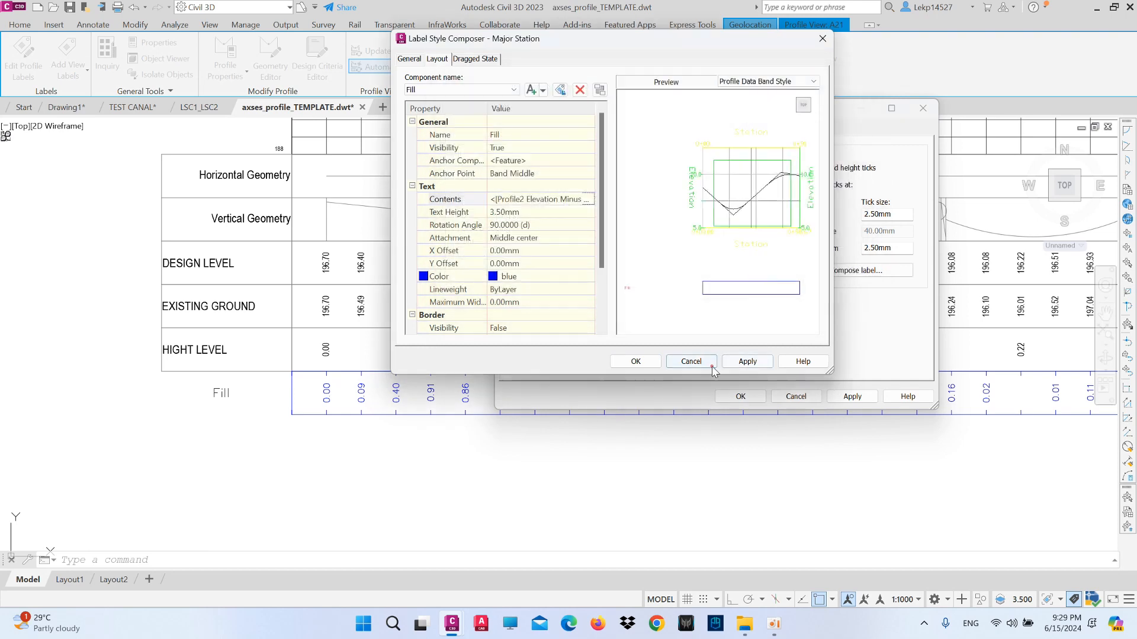
pyautogui.click(691, 361)
pyautogui.click(799, 396)
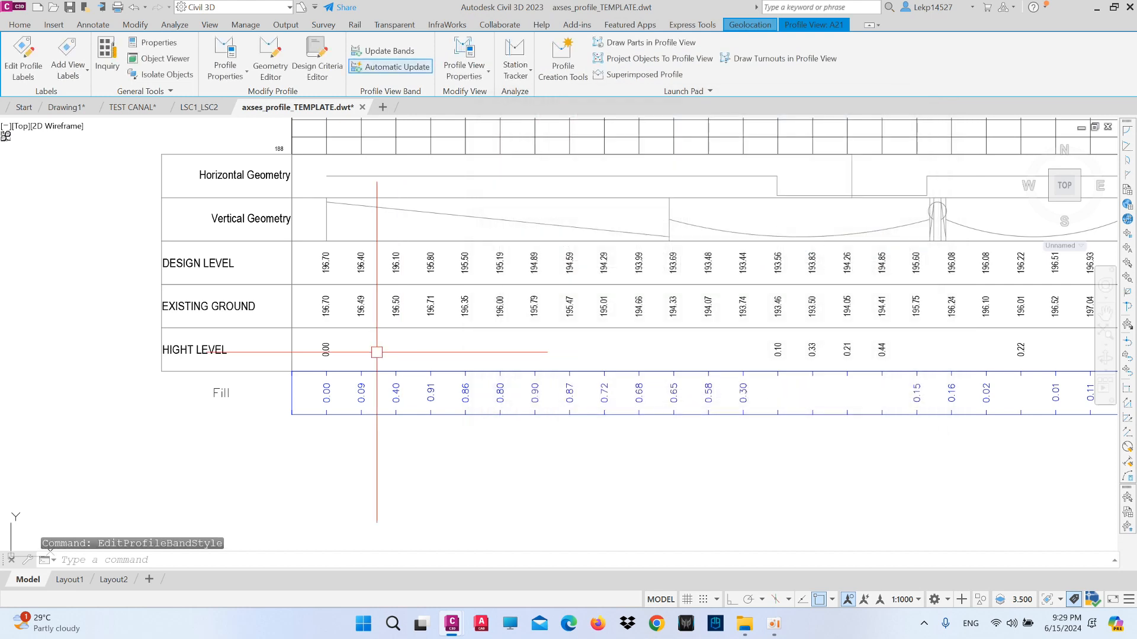
# Open the HIGHT LEVEL band style's Major Station label contents for editing and select the existing elevation-difference expression.
pyautogui.click(333, 352)
pyautogui.rightClick(362, 350)
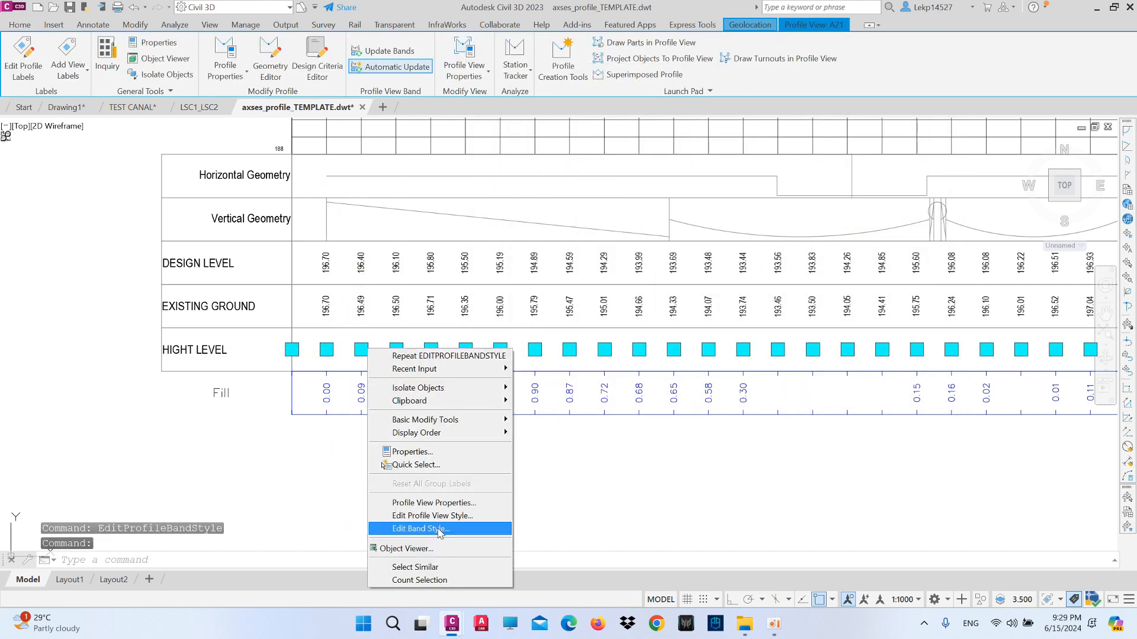
pyautogui.click(408, 526)
pyautogui.click(856, 270)
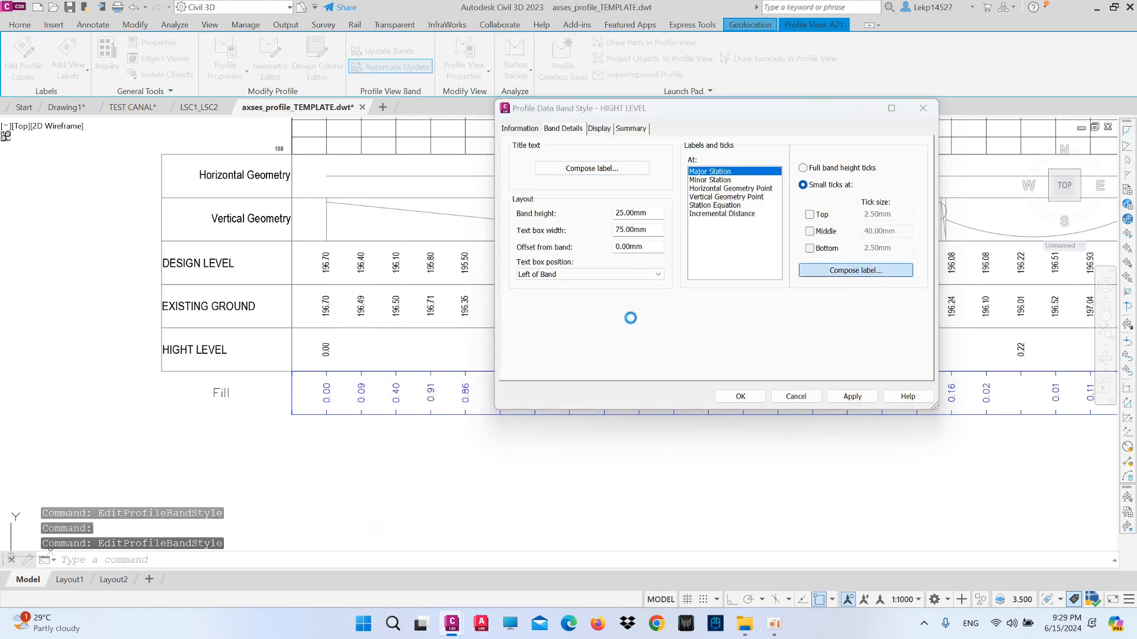
pyautogui.click(536, 199)
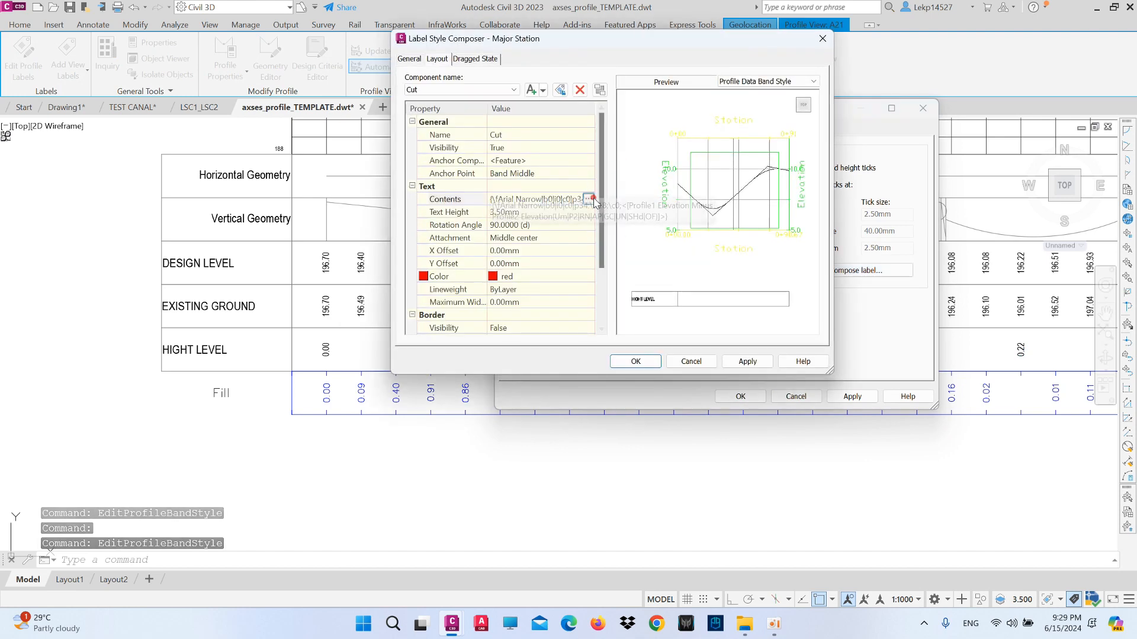
pyautogui.click(591, 199)
pyautogui.click(738, 119)
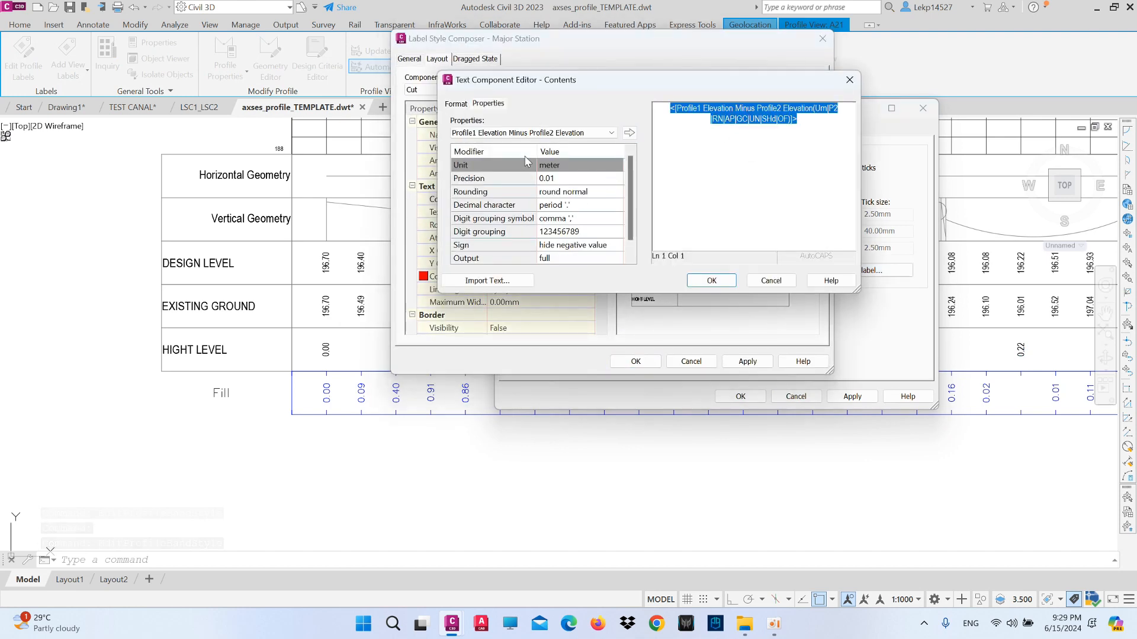
# Try to add a second Profile1 Elevation Minus Profile2 Elevation expression on a new line of the label contents.
pyautogui.click(592, 132)
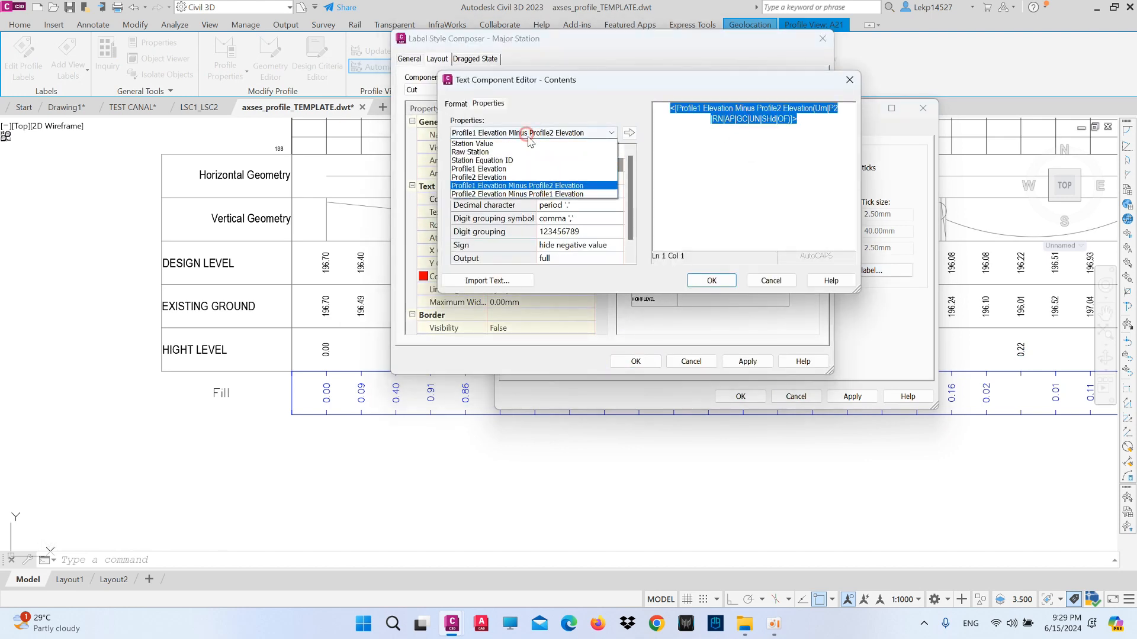
pyautogui.click(540, 194)
pyautogui.click(803, 123)
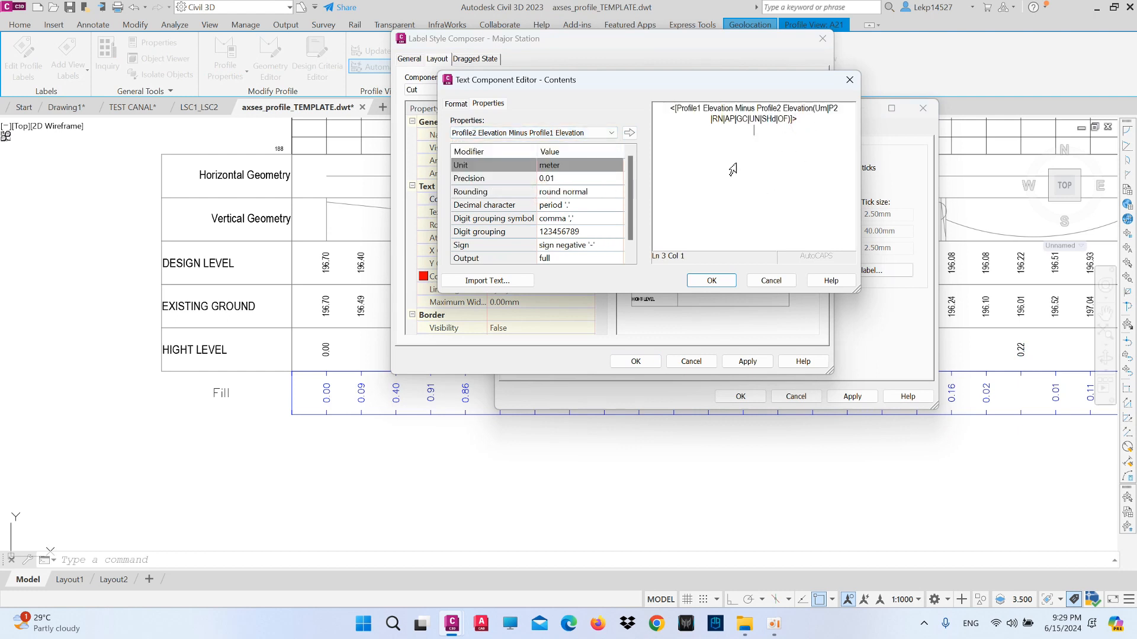
pyautogui.click(604, 132)
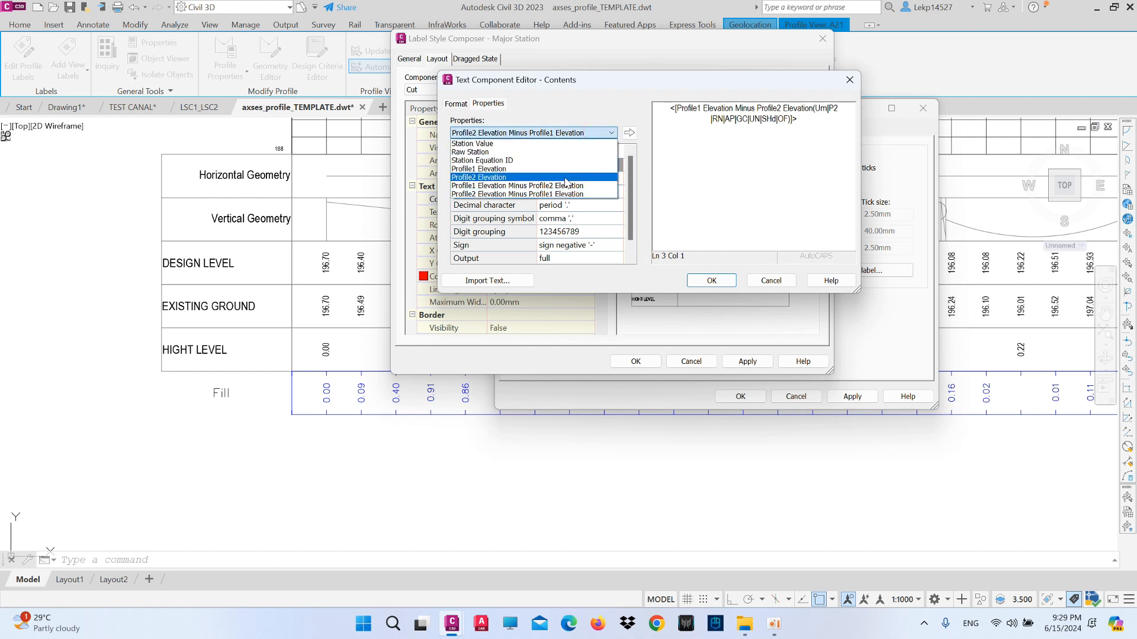
pyautogui.click(558, 186)
pyautogui.click(629, 133)
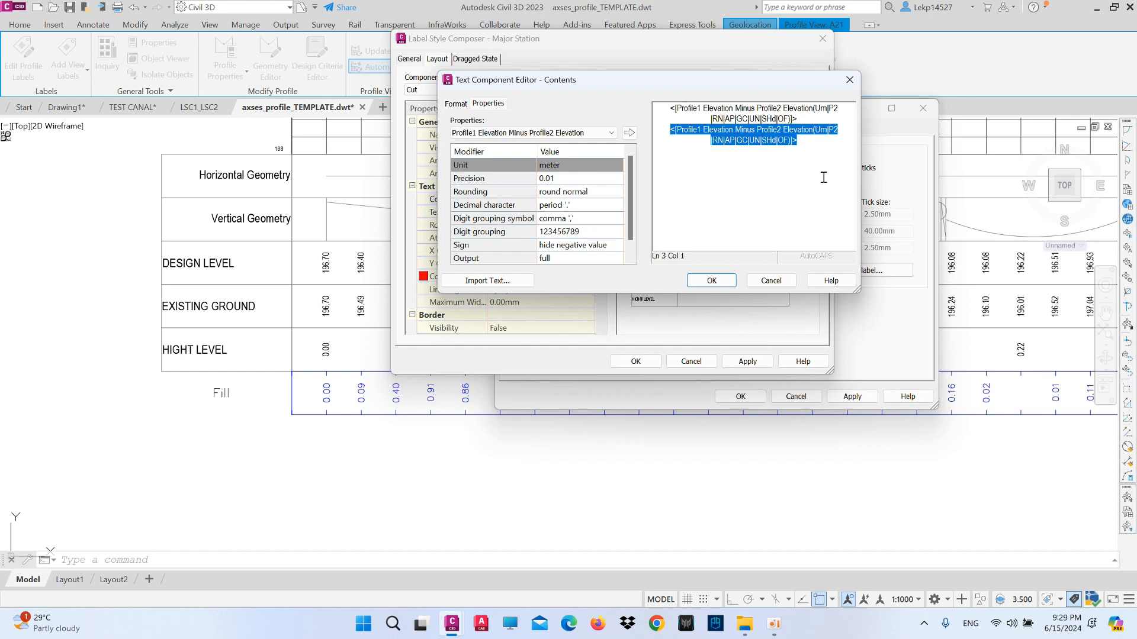
pyautogui.click(560, 133)
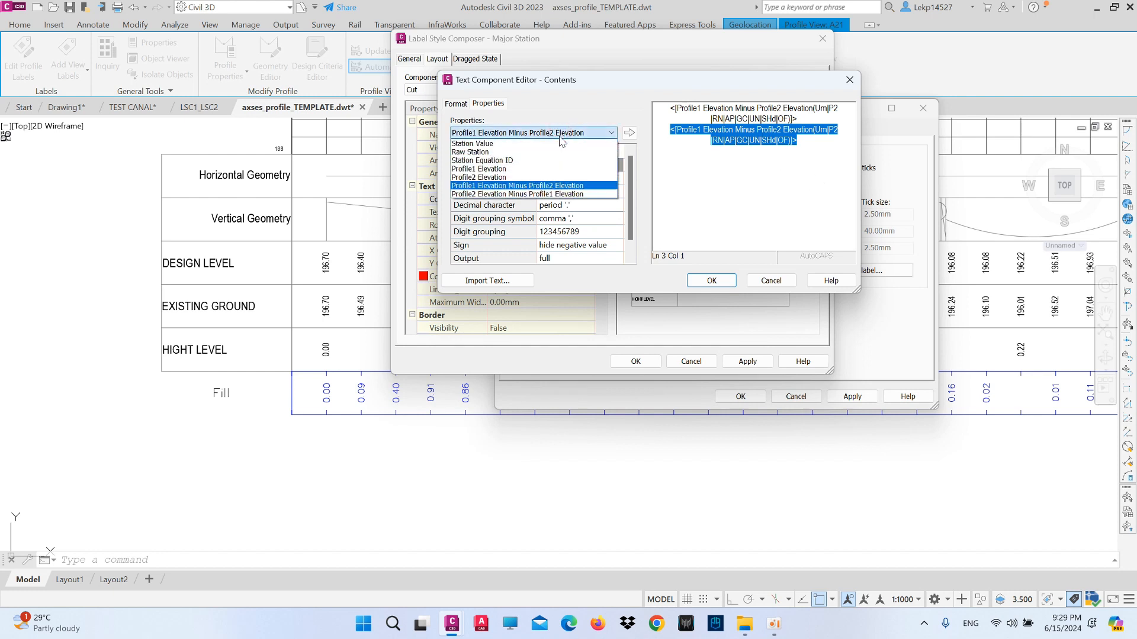
pyautogui.click(805, 146)
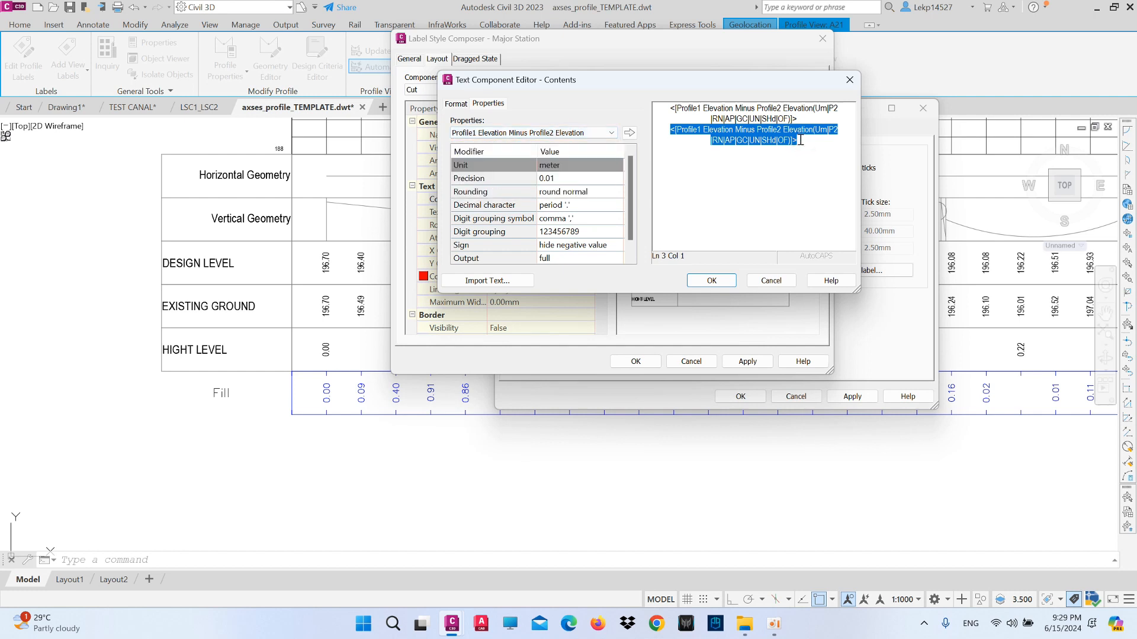
# Clear the label contents and insert a single Profile1 Elevation Minus Profile2 Elevation expression with 0.01 precision and negative values hidden.
pyautogui.moveTo(815, 155); pyautogui.dragTo(588, 108)
pyautogui.press('Delete')
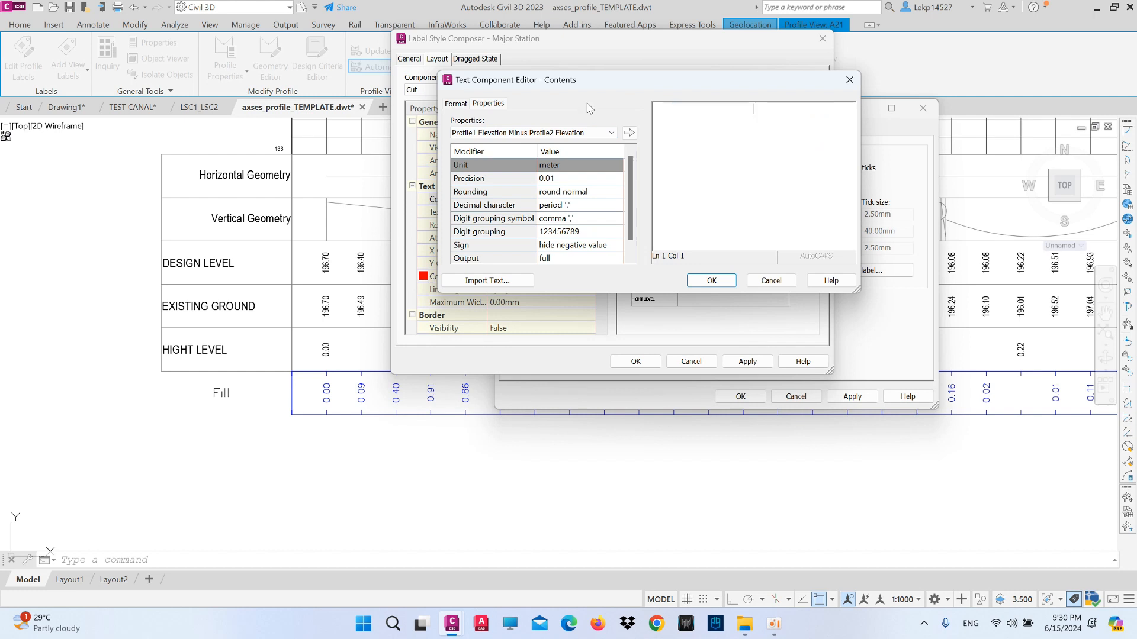
pyautogui.click(567, 132)
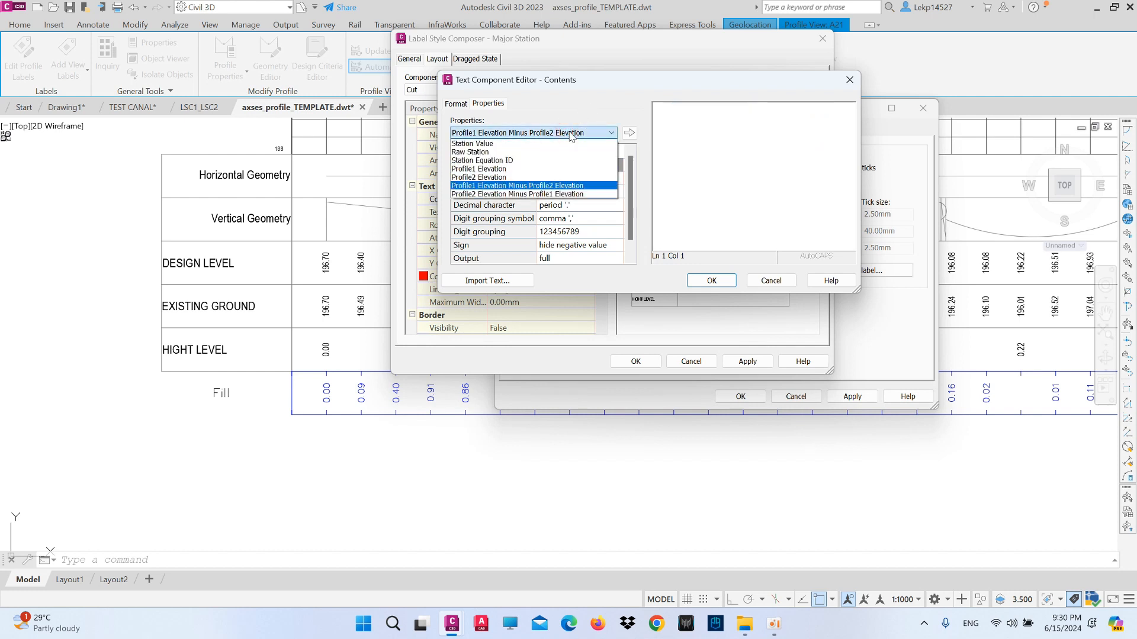
pyautogui.click(567, 133)
pyautogui.click(627, 132)
pyautogui.click(807, 122)
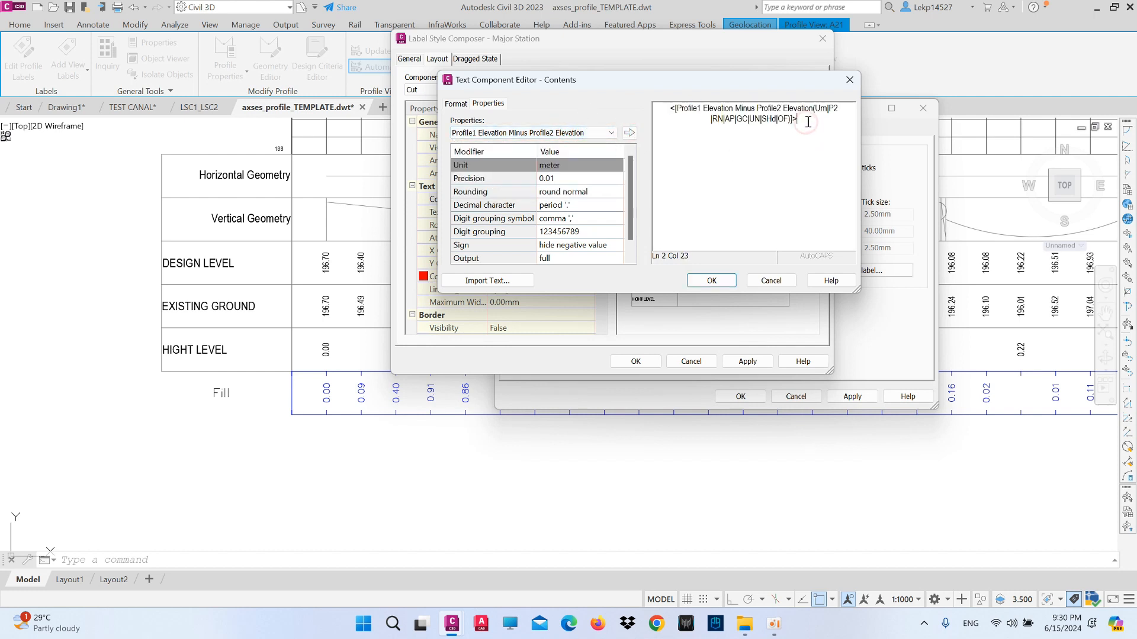
# Append Profile2 Elevation Minus Profile1 Elevation with 0.01 precision and a negative sign, and accept the HIGHT LEVEL band style.
pyautogui.click(589, 134)
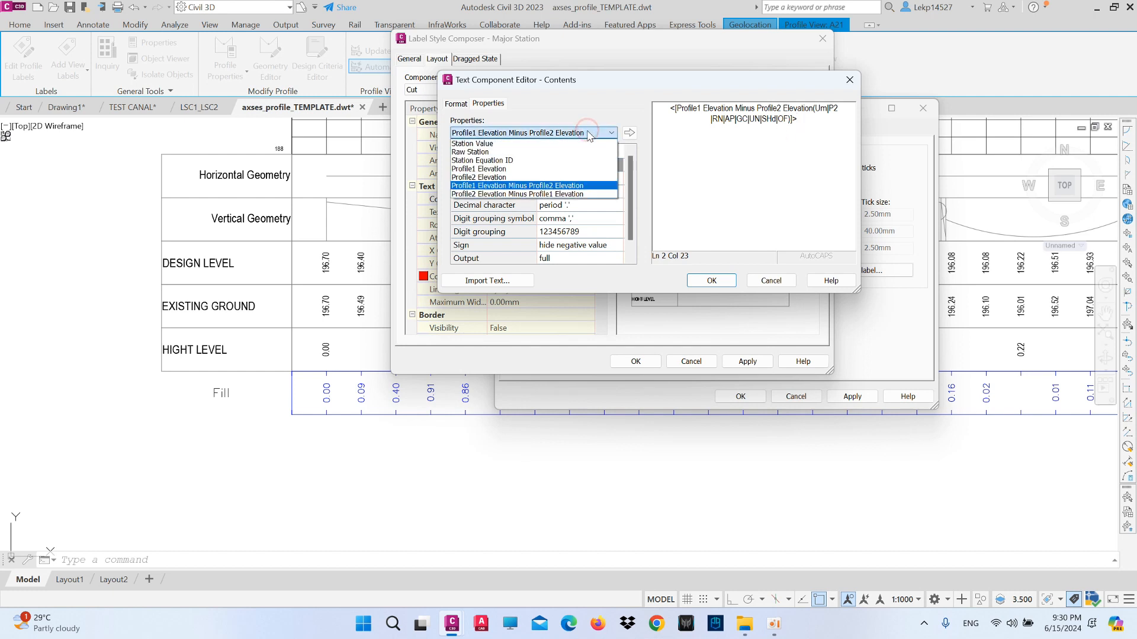
pyautogui.click(531, 195)
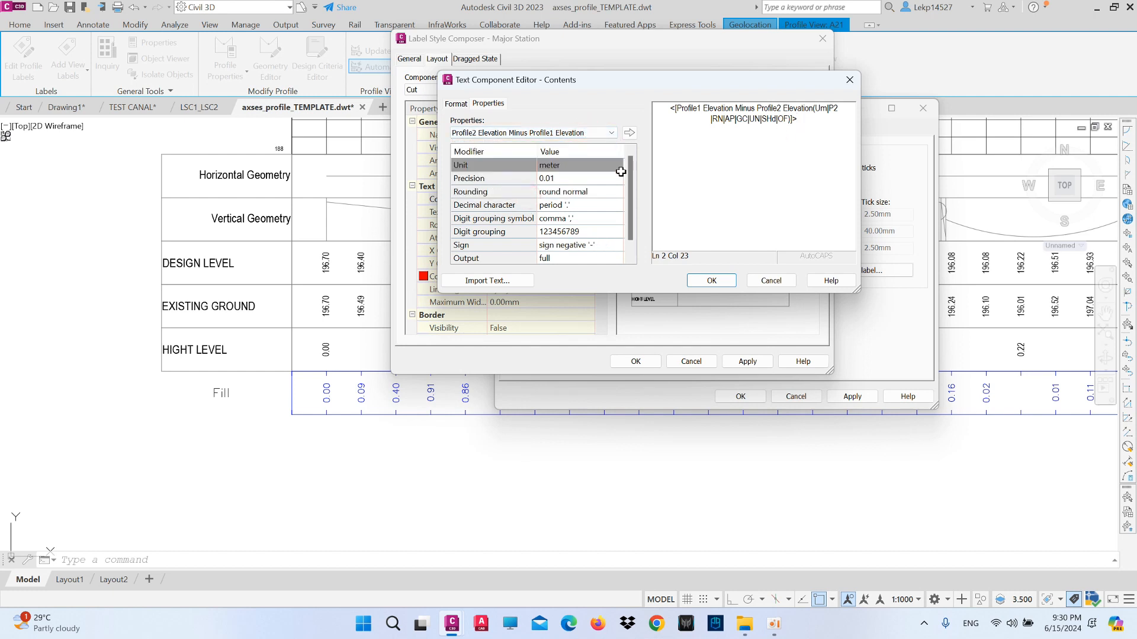
pyautogui.click(630, 134)
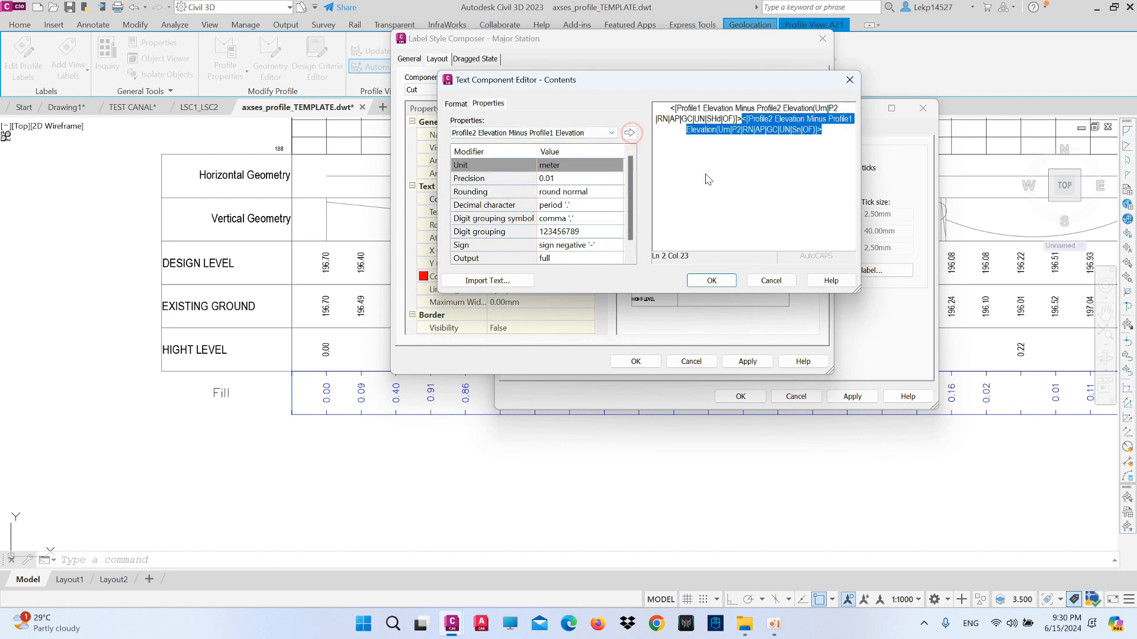
pyautogui.click(711, 281)
pyautogui.click(635, 361)
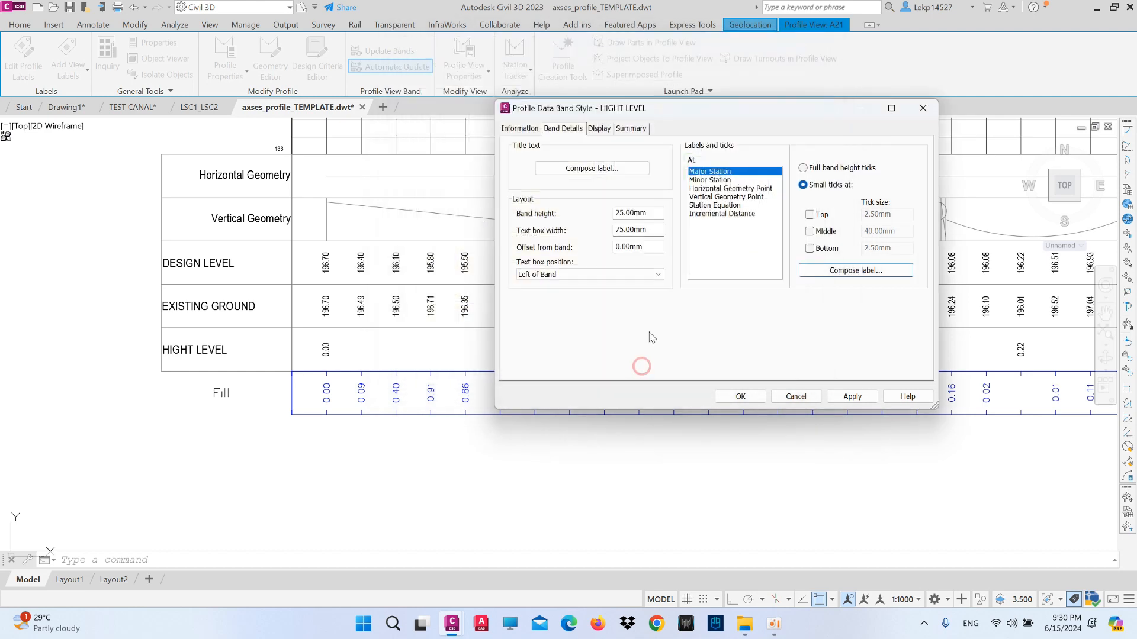
pyautogui.click(850, 398)
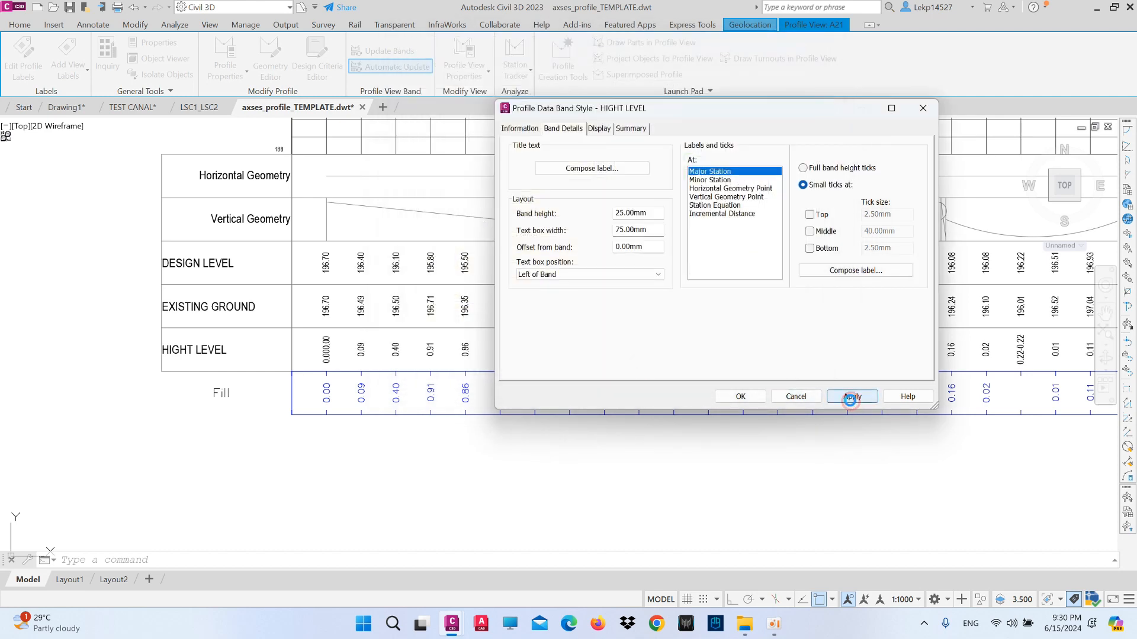
pyautogui.click(740, 397)
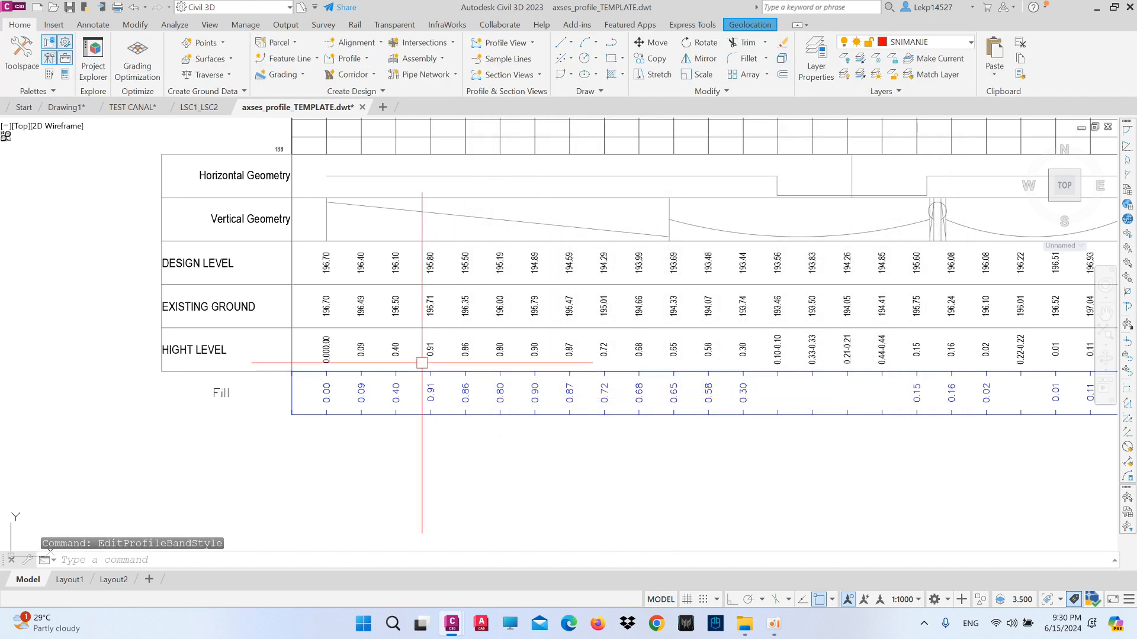
# Check the HIGHT LEVEL band's values against the Fill band along the whole profile.
pyautogui.scroll(2, 406, 341)
pyautogui.scroll(-3, 685, 337)
pyautogui.scroll(1, 702, 349)
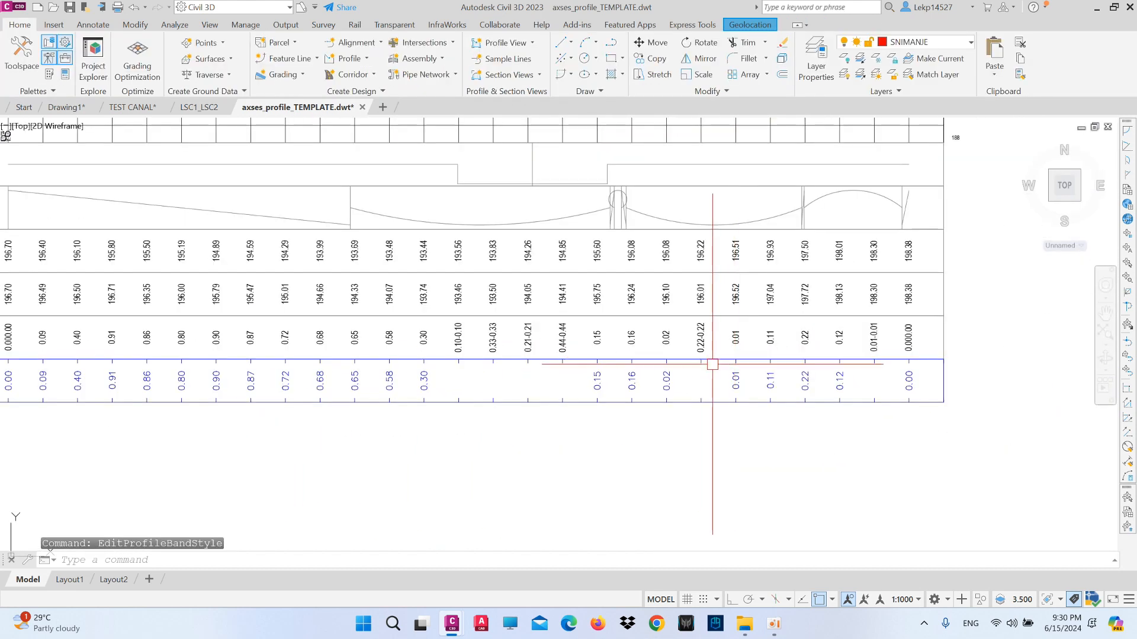
pyautogui.scroll(4, 567, 335)
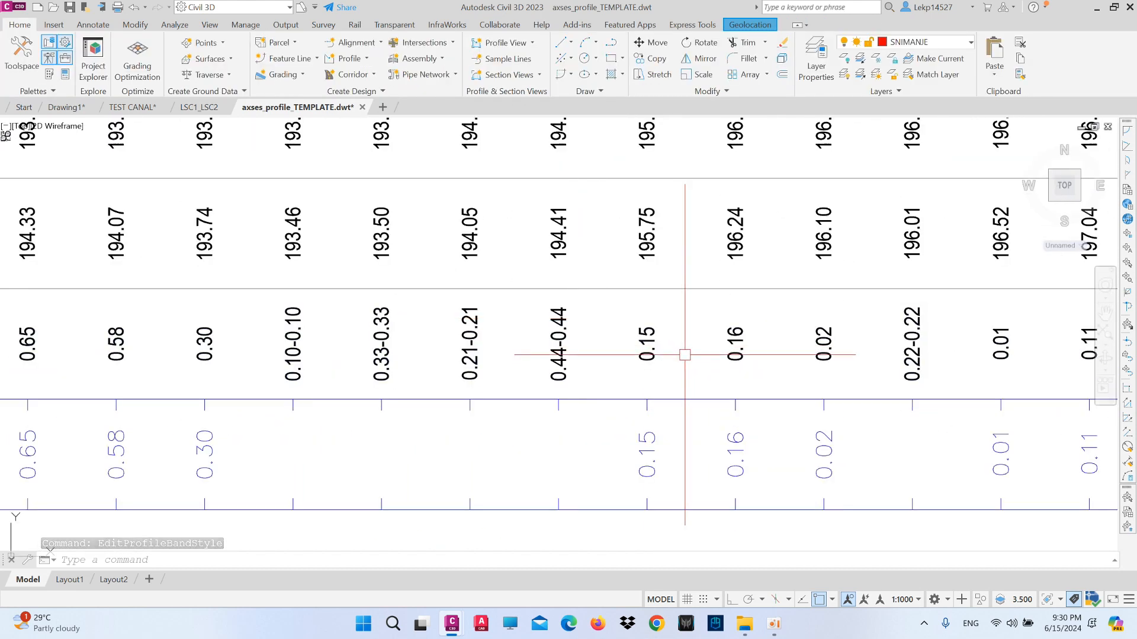
pyautogui.scroll(-4, 718, 367)
pyautogui.scroll(3, 415, 358)
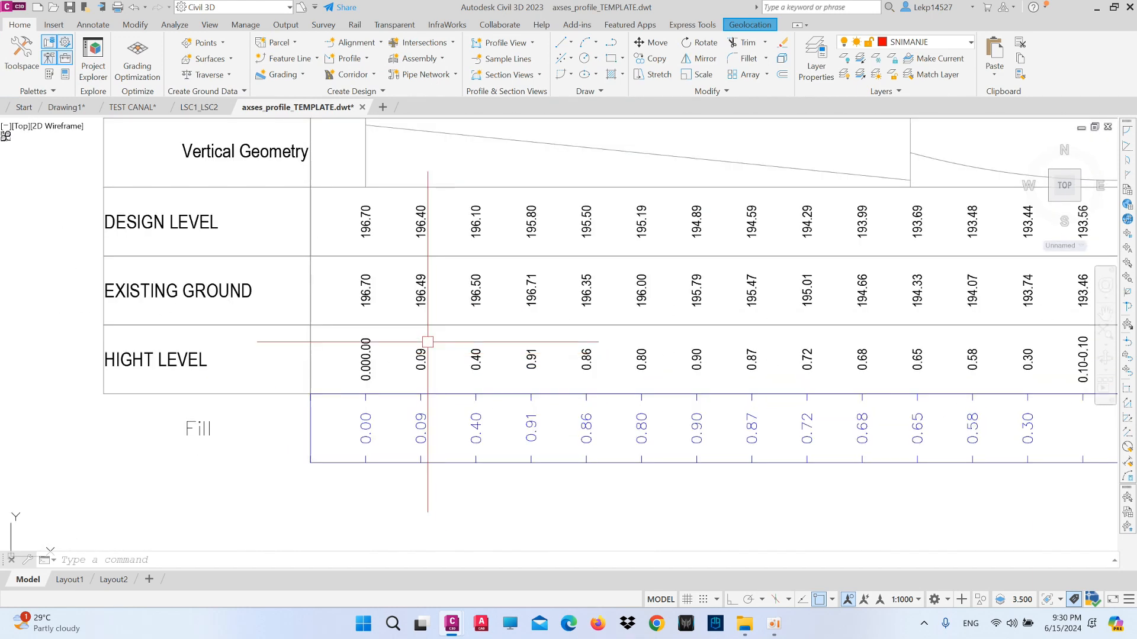
# Reopen the HIGHT LEVEL band style's Major Station label contents and review the modifiers of both elevation-difference expressions.
pyautogui.click(375, 364)
pyautogui.rightClick(402, 362)
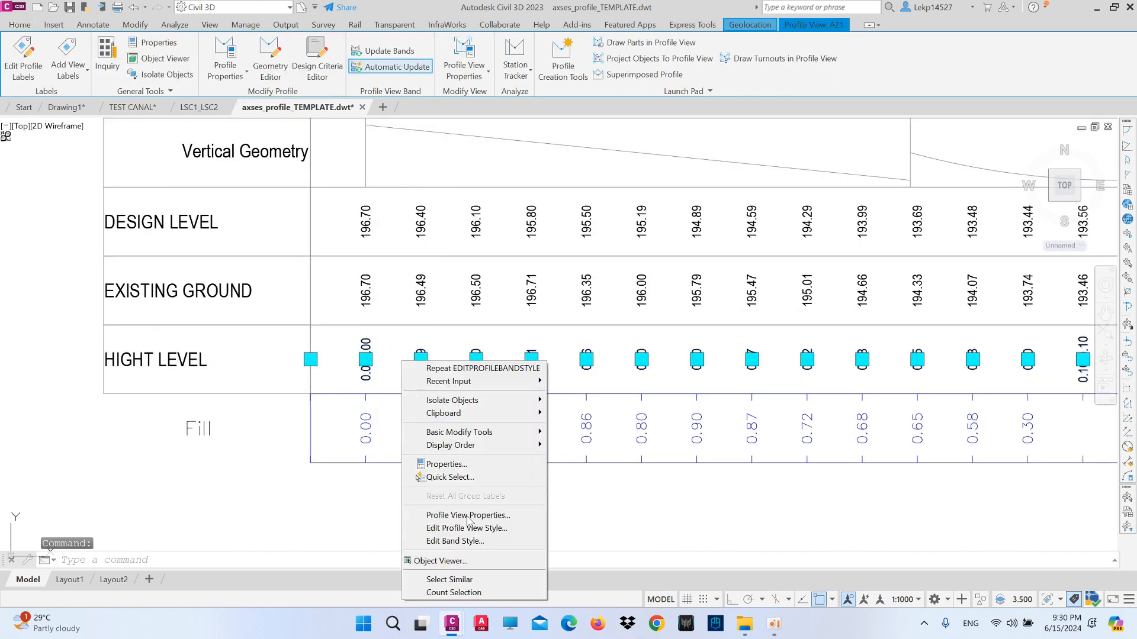
pyautogui.click(469, 543)
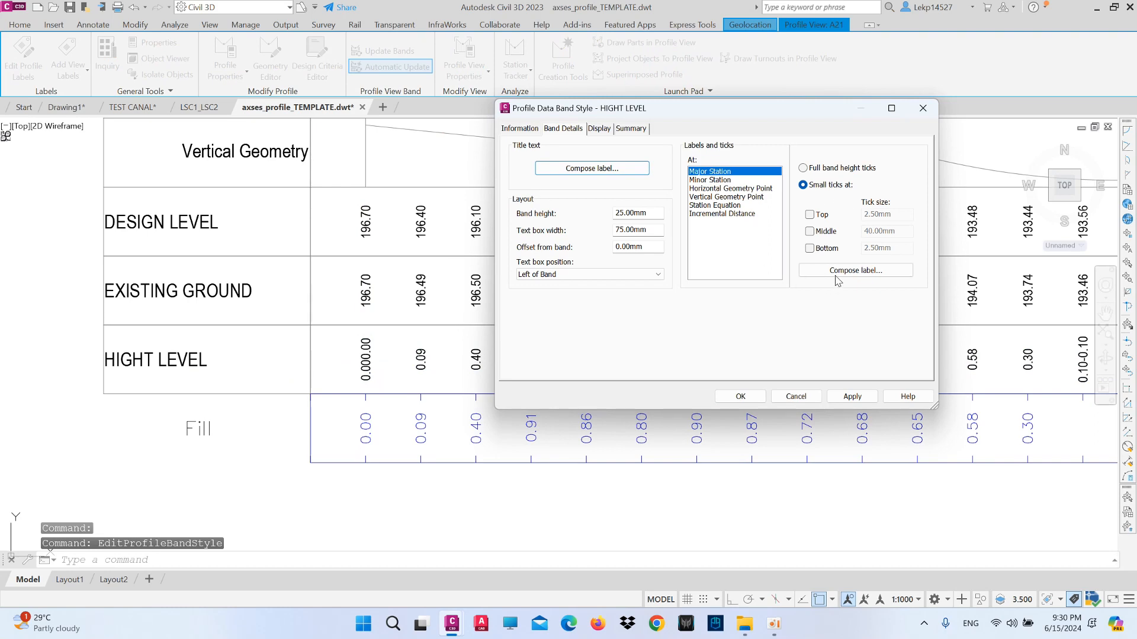
pyautogui.click(837, 278)
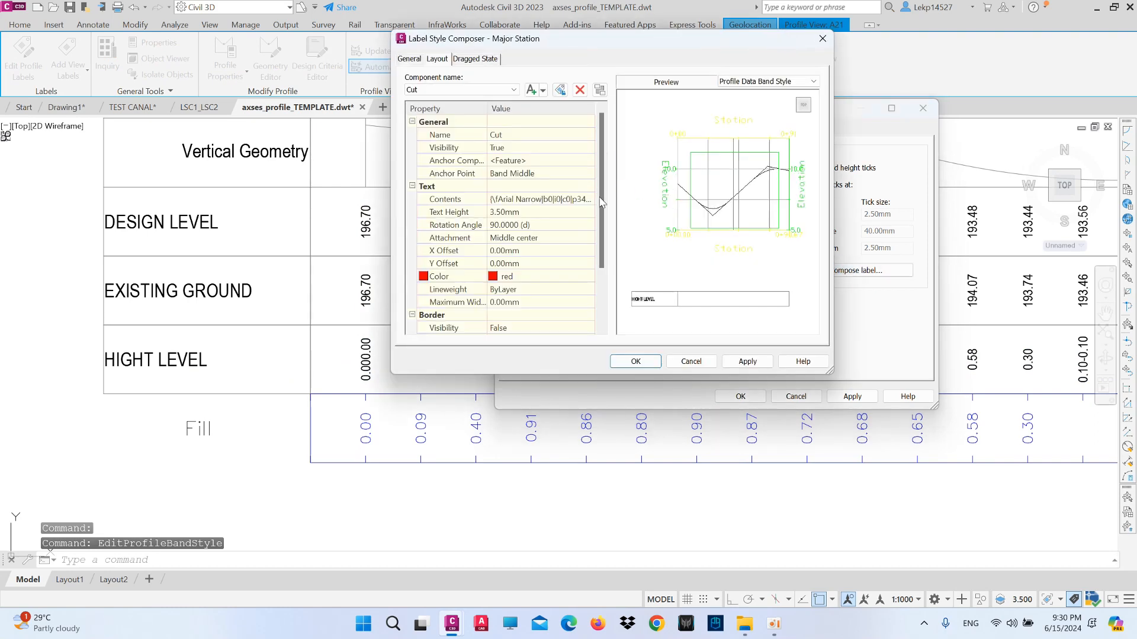
pyautogui.click(589, 200)
pyautogui.click(589, 199)
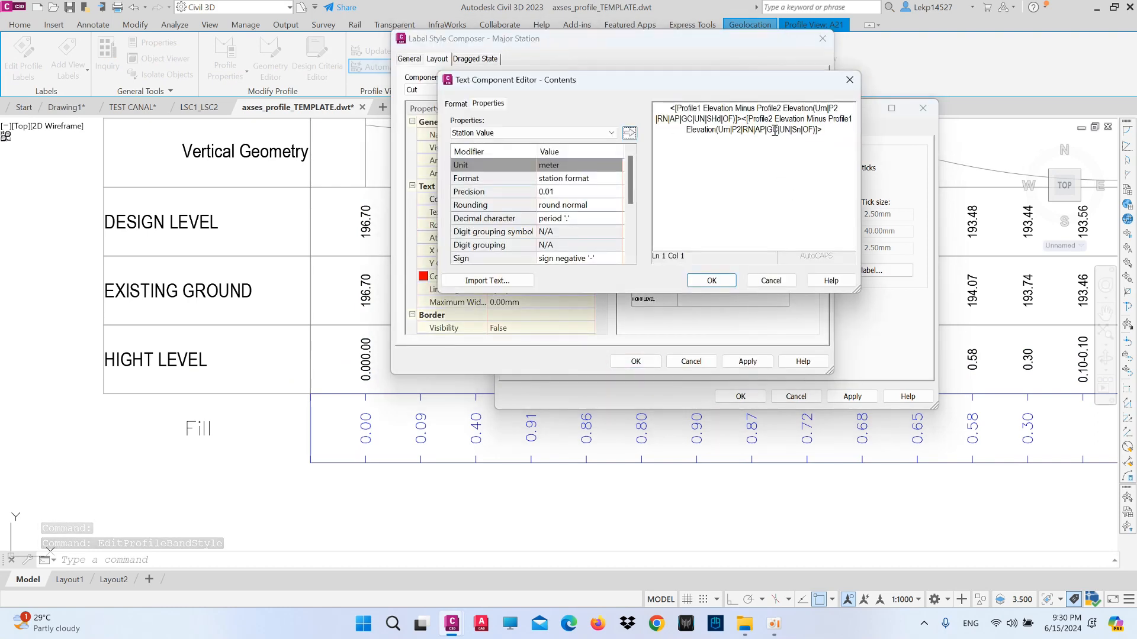
pyautogui.click(744, 120)
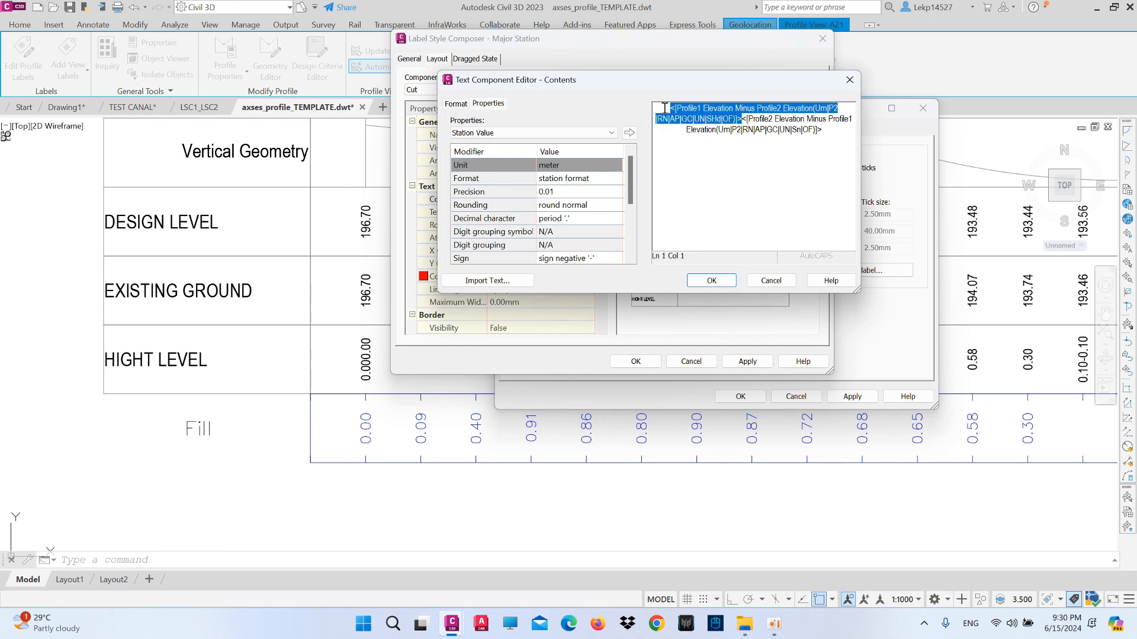
pyautogui.click(590, 178)
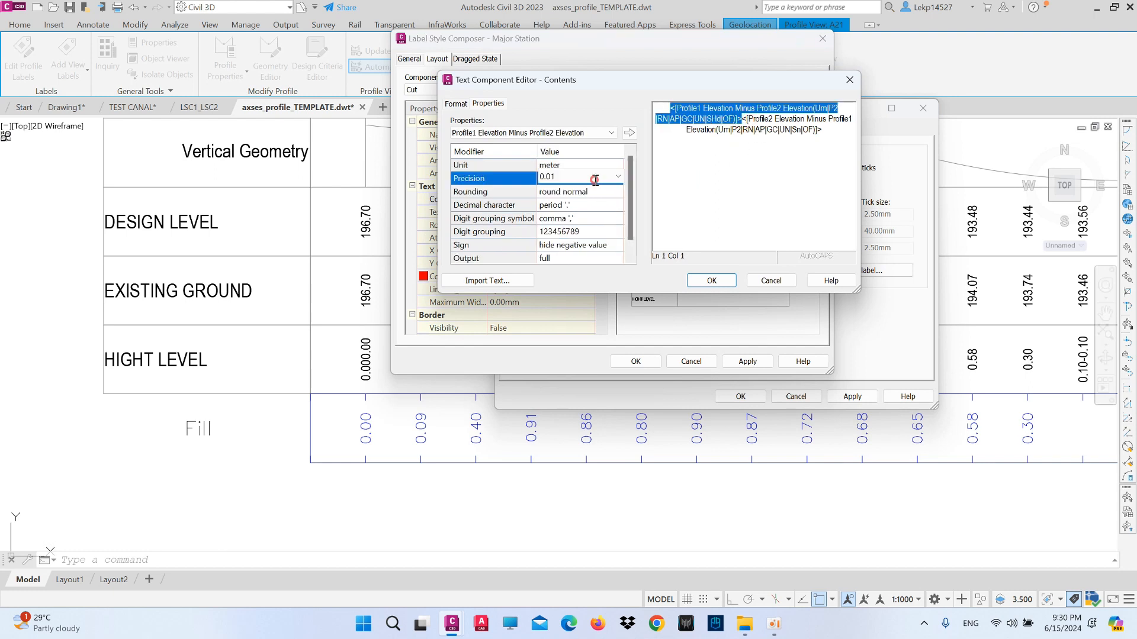
pyautogui.click(594, 179)
pyautogui.click(595, 179)
pyautogui.click(763, 136)
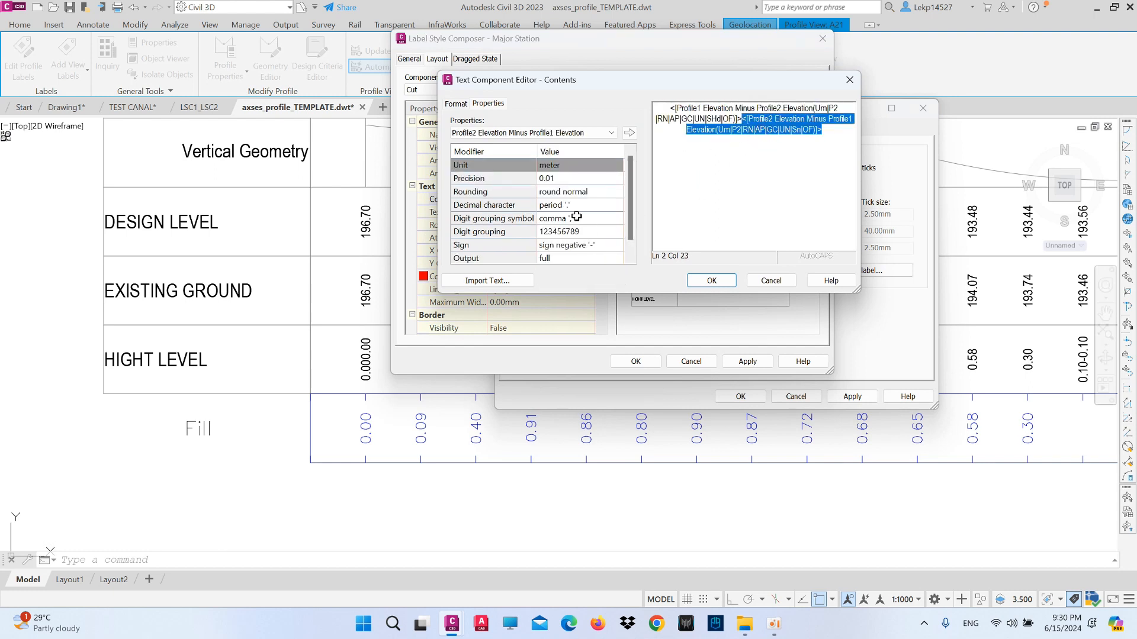
# Put the Profile2 Elevation Minus Profile1 Elevation expression on its own line in the label contents and accept the band style.
pyautogui.click(744, 121)
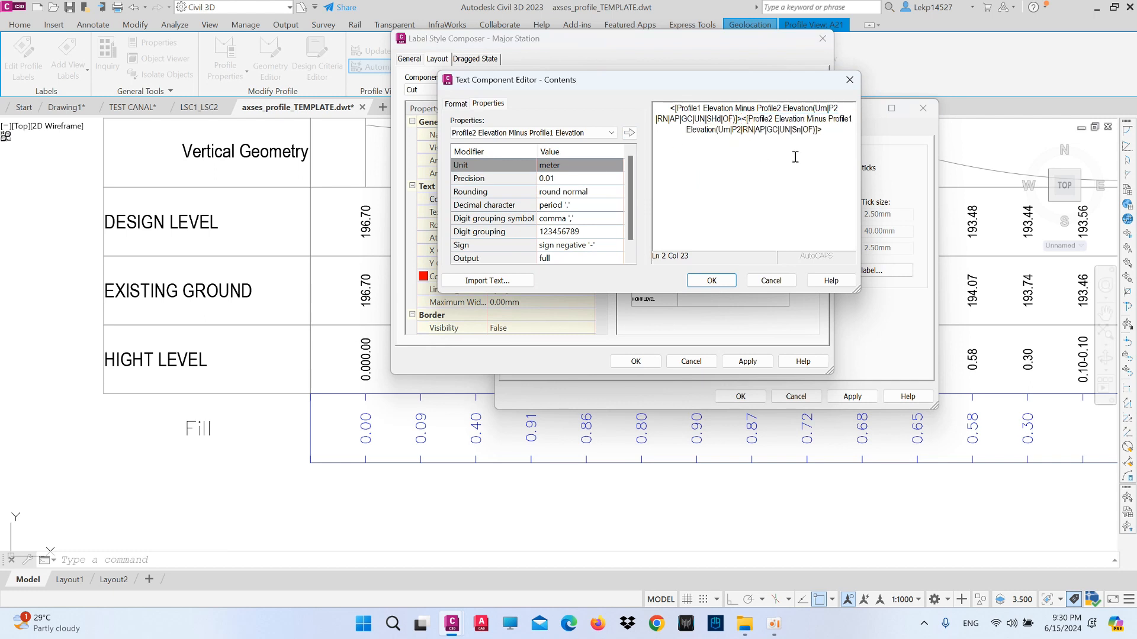
pyautogui.press('Return')
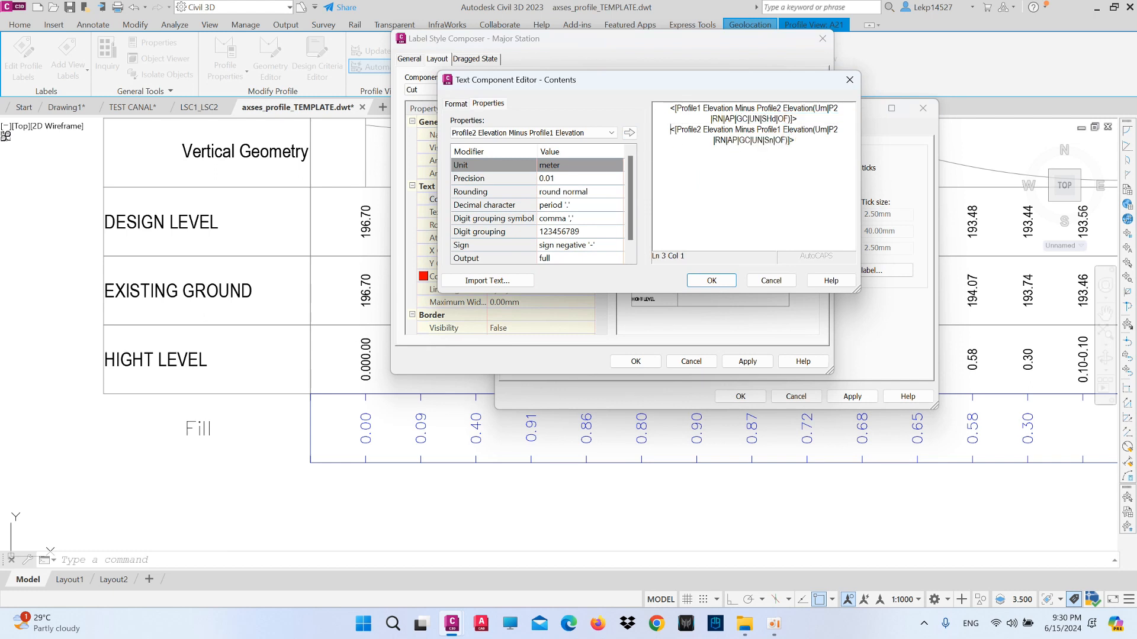
pyautogui.click(712, 281)
pyautogui.click(644, 366)
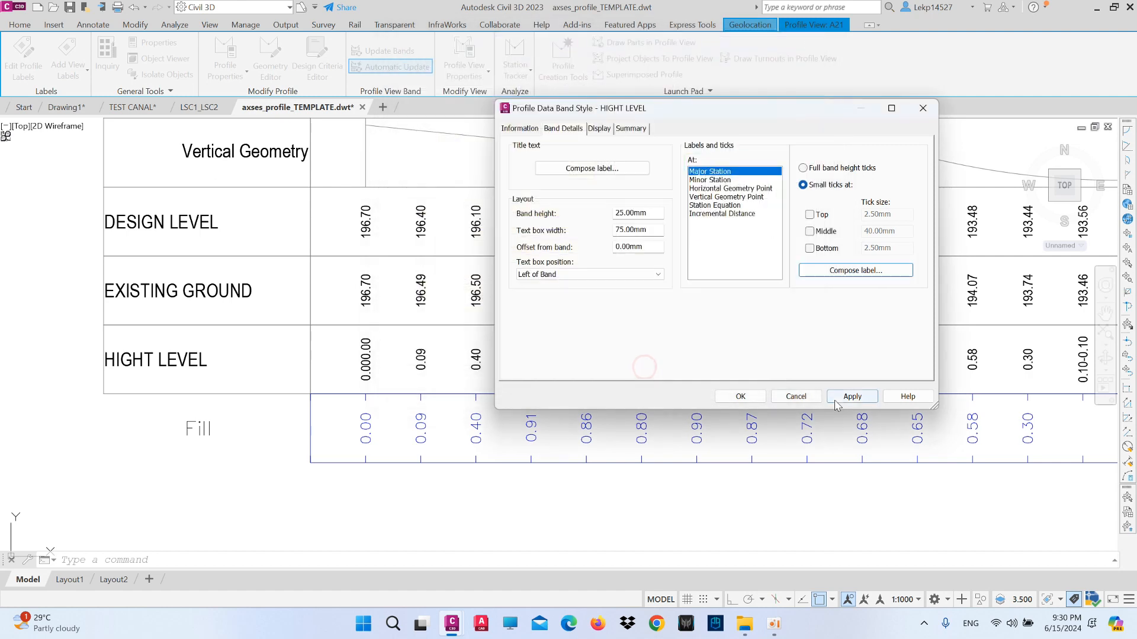
pyautogui.click(852, 398)
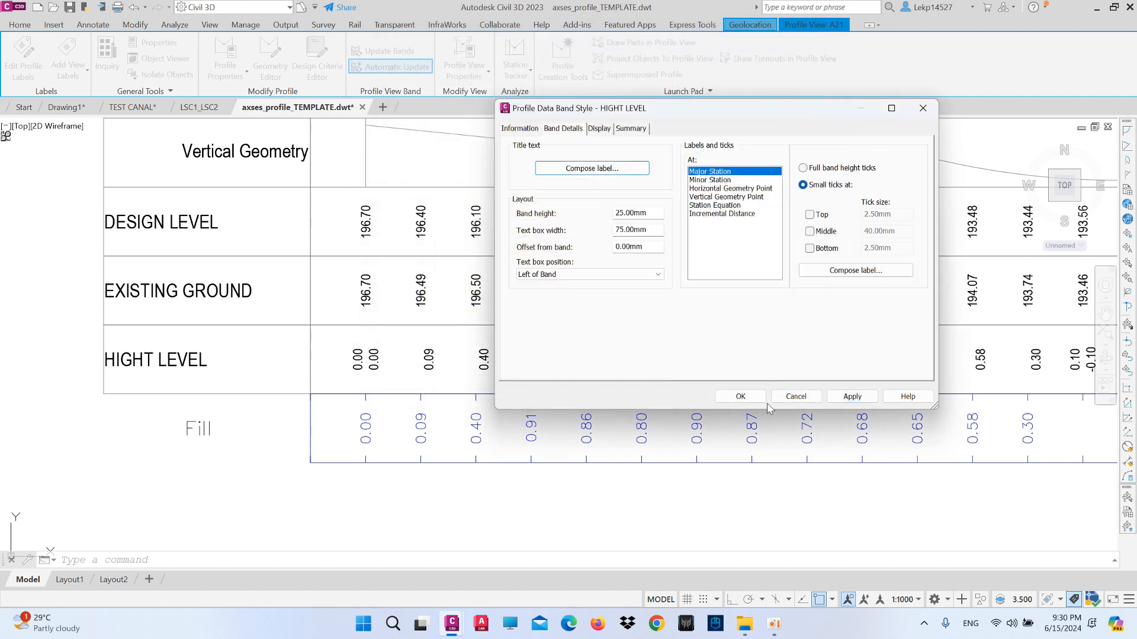
pyautogui.click(743, 397)
# Examine how the two-line HIGHT LEVEL labels read at the stations in the middle of the profile.
pyautogui.scroll(-2, 397, 358)
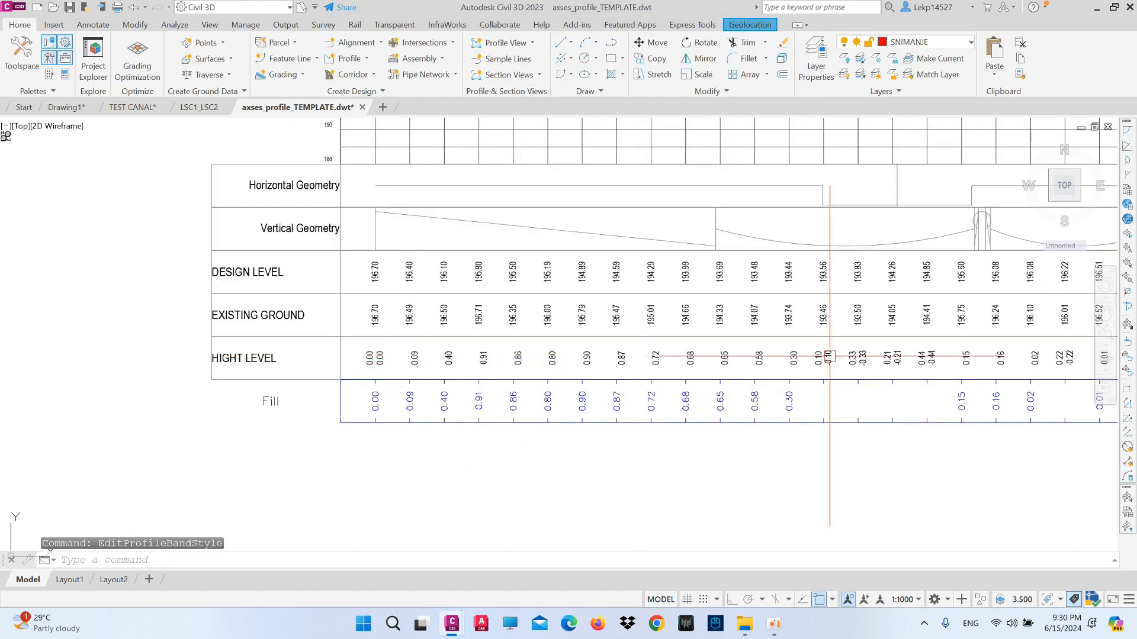
pyautogui.scroll(2, 830, 356)
pyautogui.scroll(-3, 665, 358)
pyautogui.scroll(6, 681, 355)
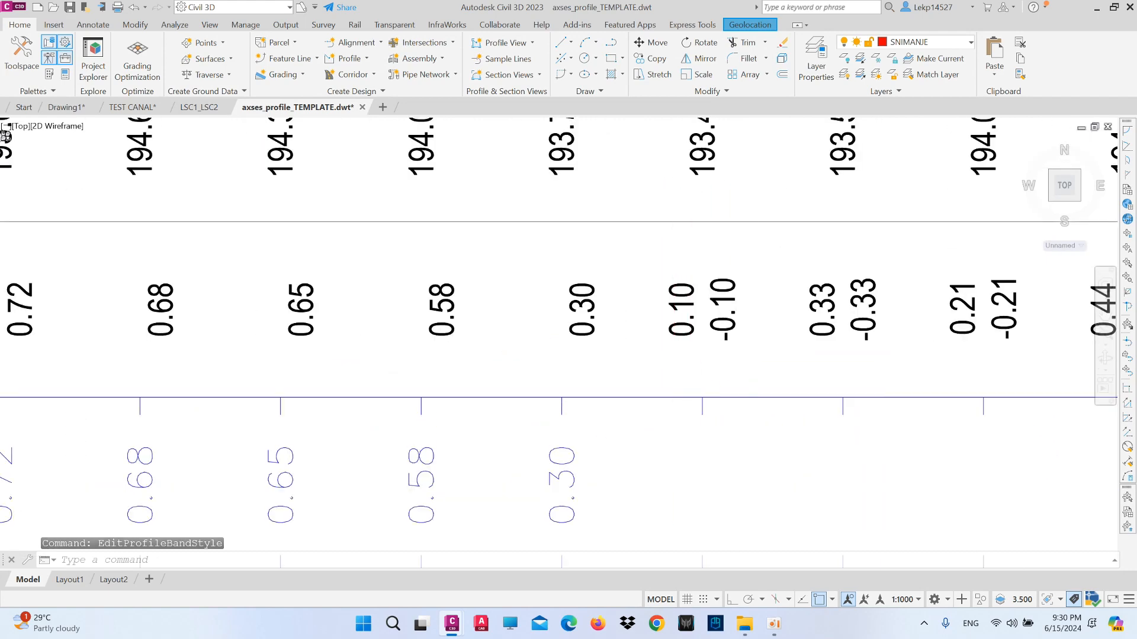
# Compare the paired HIGHT LEVEL values with the design, ground and Fill bands along the whole profile.
pyautogui.scroll(-5, 554, 308)
pyautogui.scroll(3, 541, 300)
pyautogui.scroll(-3, 507, 308)
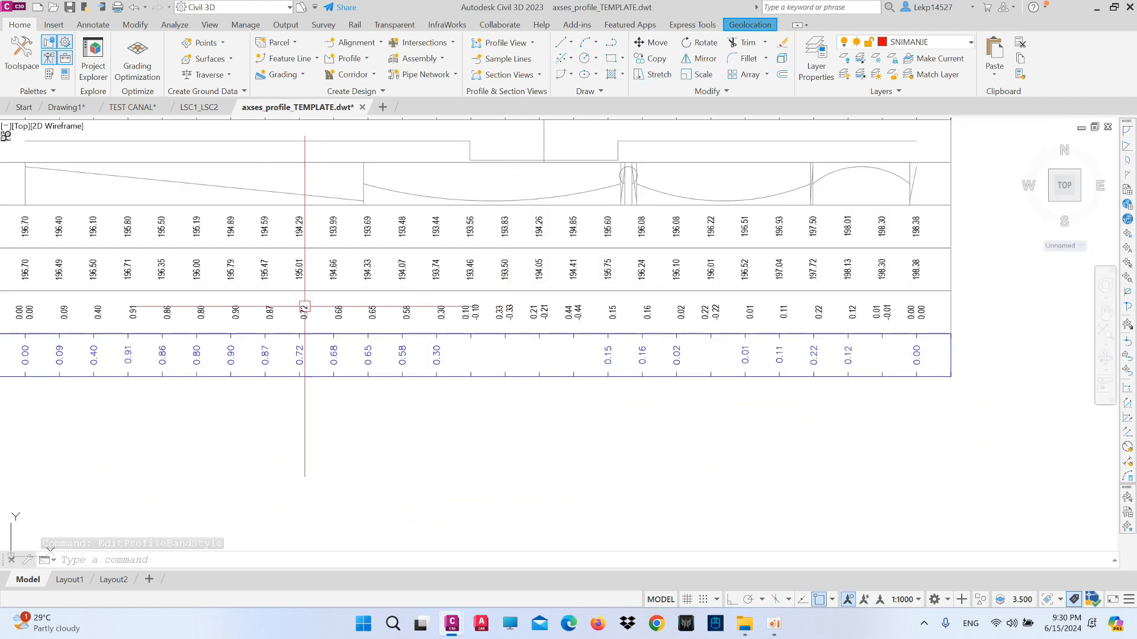
pyautogui.scroll(-4, 304, 308)
pyautogui.scroll(4, 304, 262)
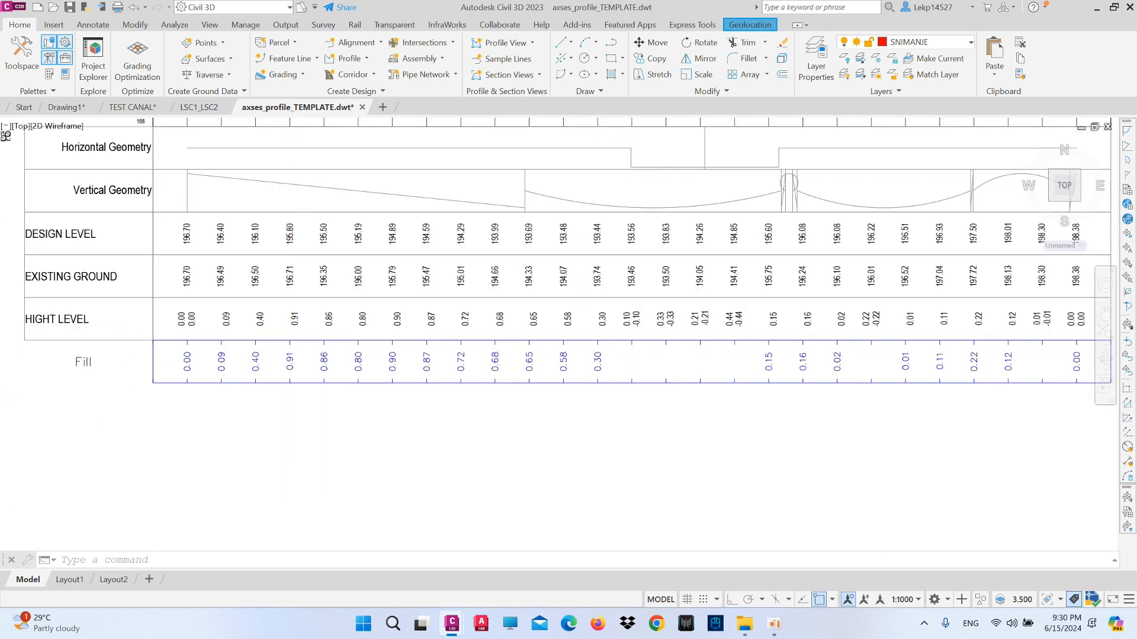
pyautogui.scroll(2, 426, 345)
pyautogui.scroll(-2, 419, 368)
pyautogui.scroll(4, 402, 349)
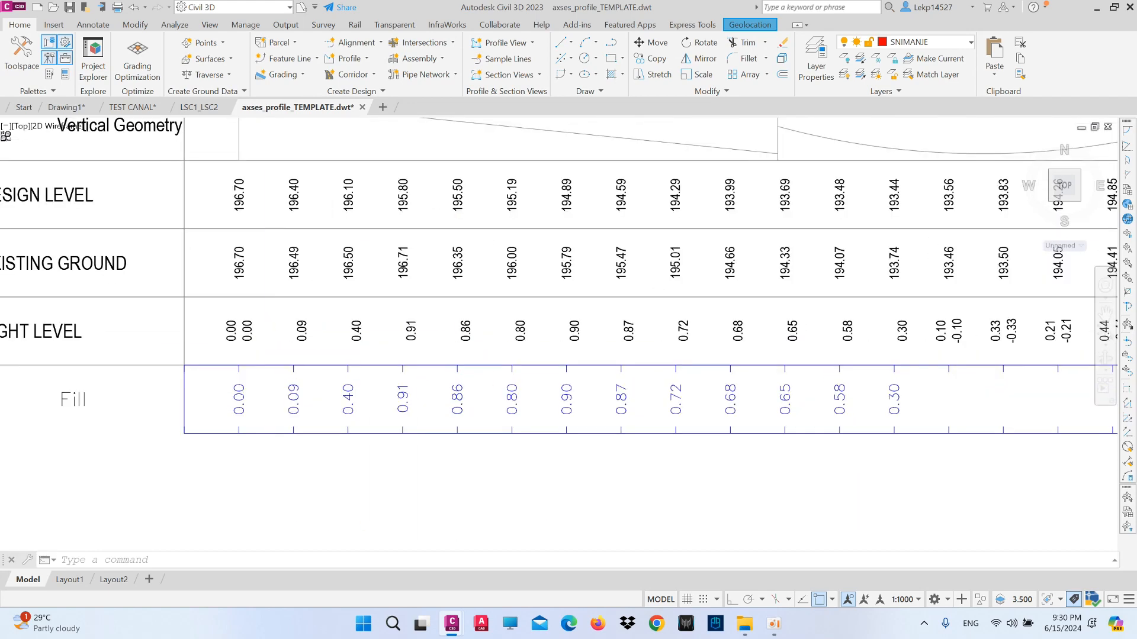
# Delete the Profile1 Elevation Minus Profile2 Elevation expression and its empty line from the HIGHT LEVEL band's Major Station label contents.
pyautogui.click(312, 330)
pyautogui.rightClick(365, 311)
pyautogui.click(437, 490)
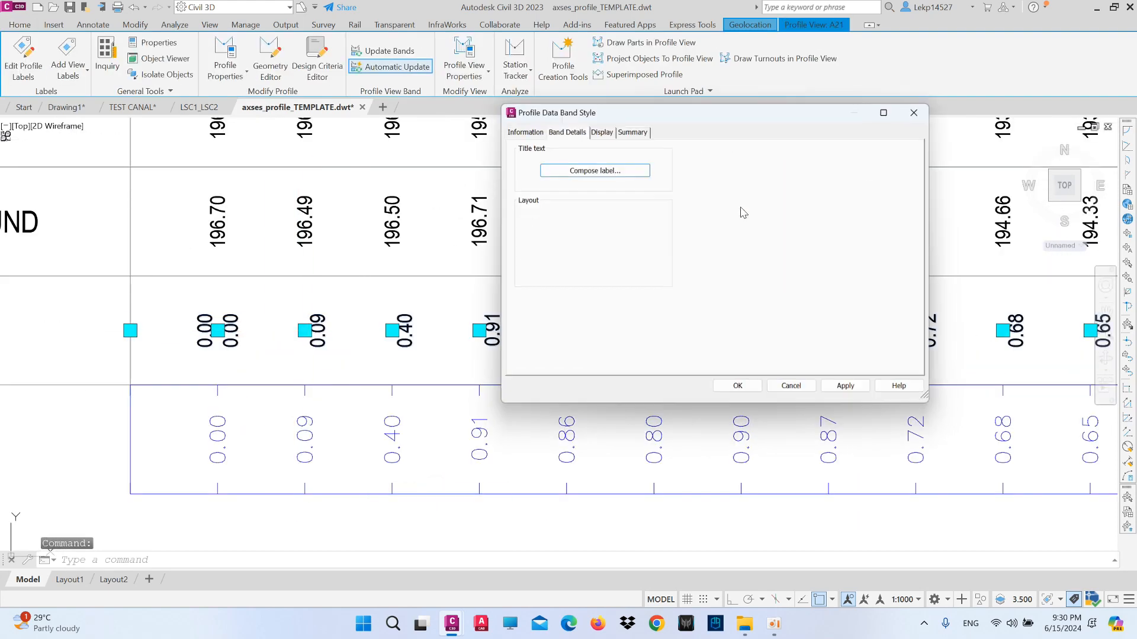
pyautogui.click(862, 271)
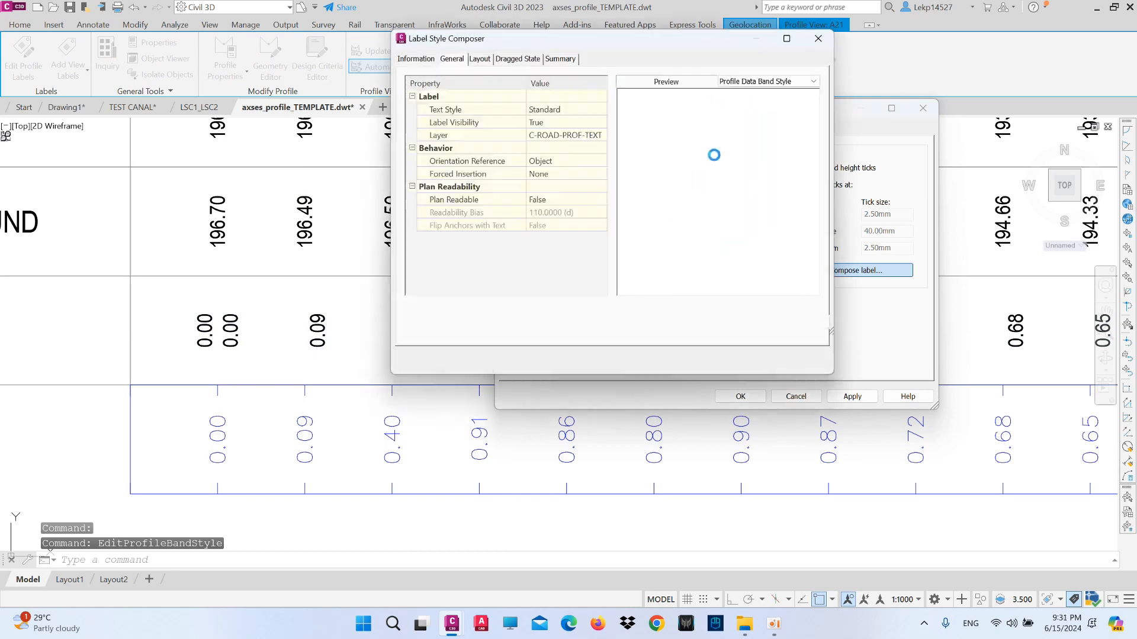
pyautogui.click(585, 201)
pyautogui.click(590, 199)
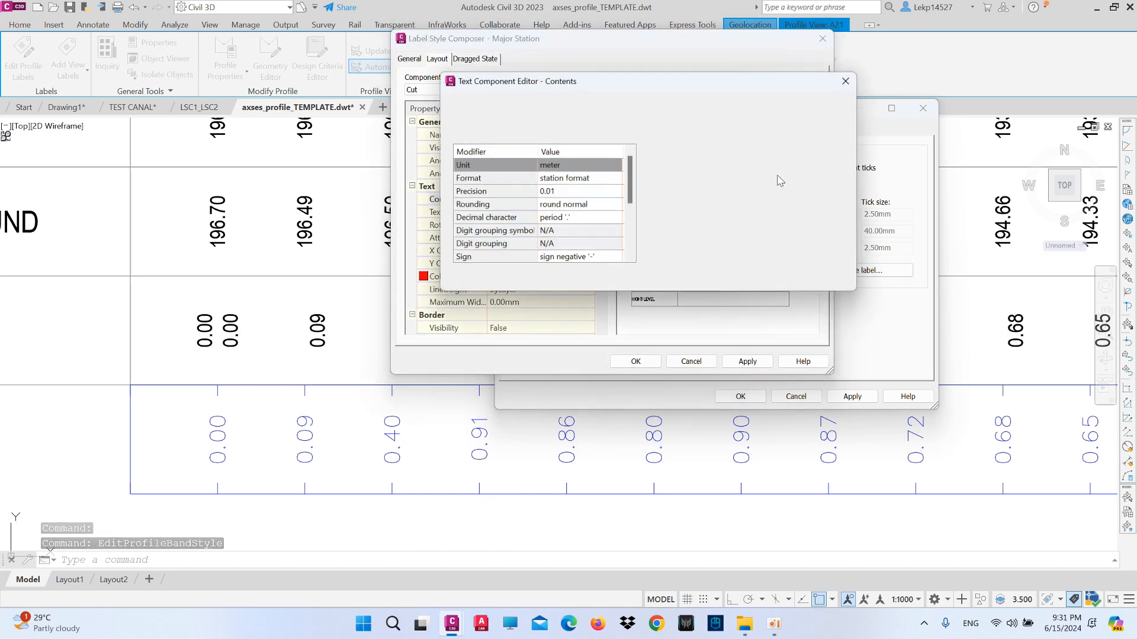
pyautogui.click(760, 119)
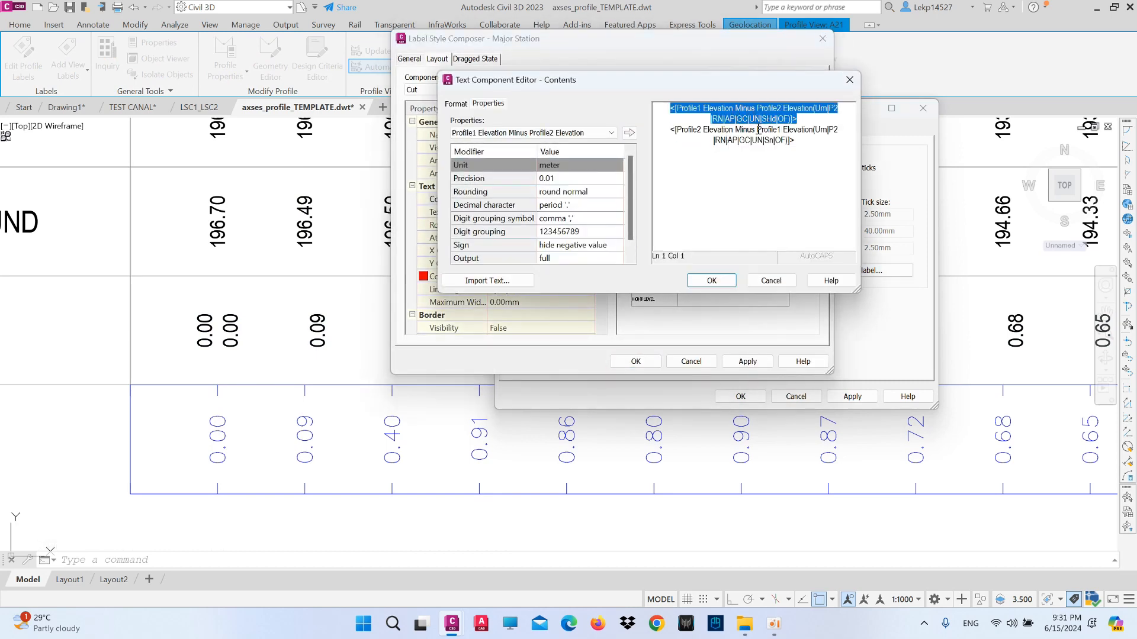
pyautogui.press('Delete')
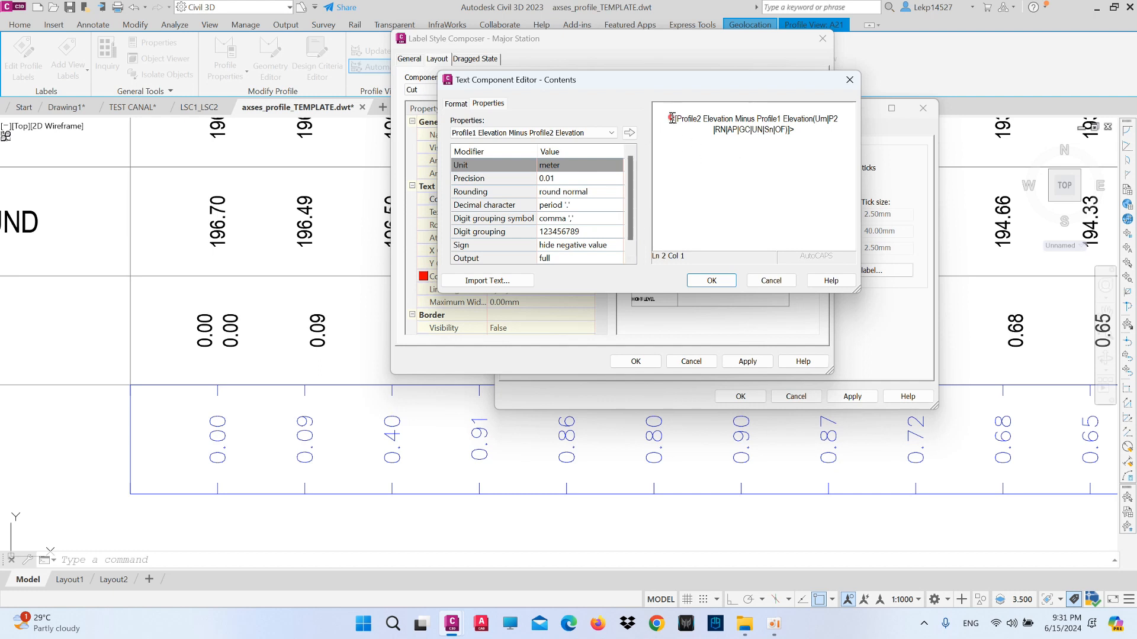
pyautogui.press('BackSpace')
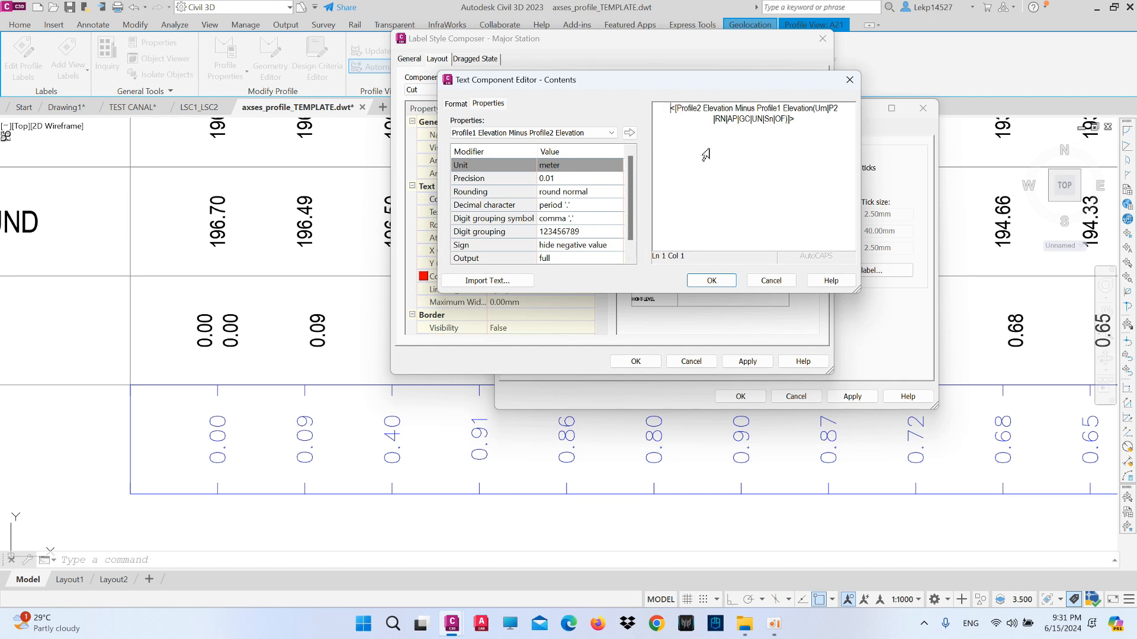
# Accept the edited Major Station label, then apply and close the HIGHT LEVEL band style.
pyautogui.click(712, 282)
pyautogui.click(635, 362)
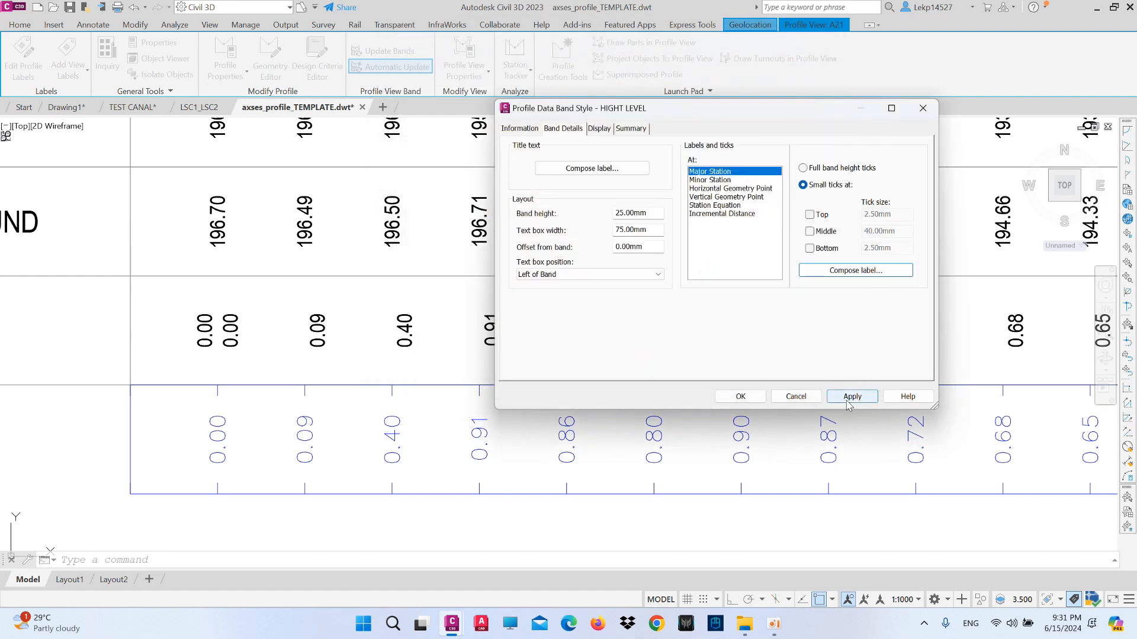
pyautogui.click(851, 396)
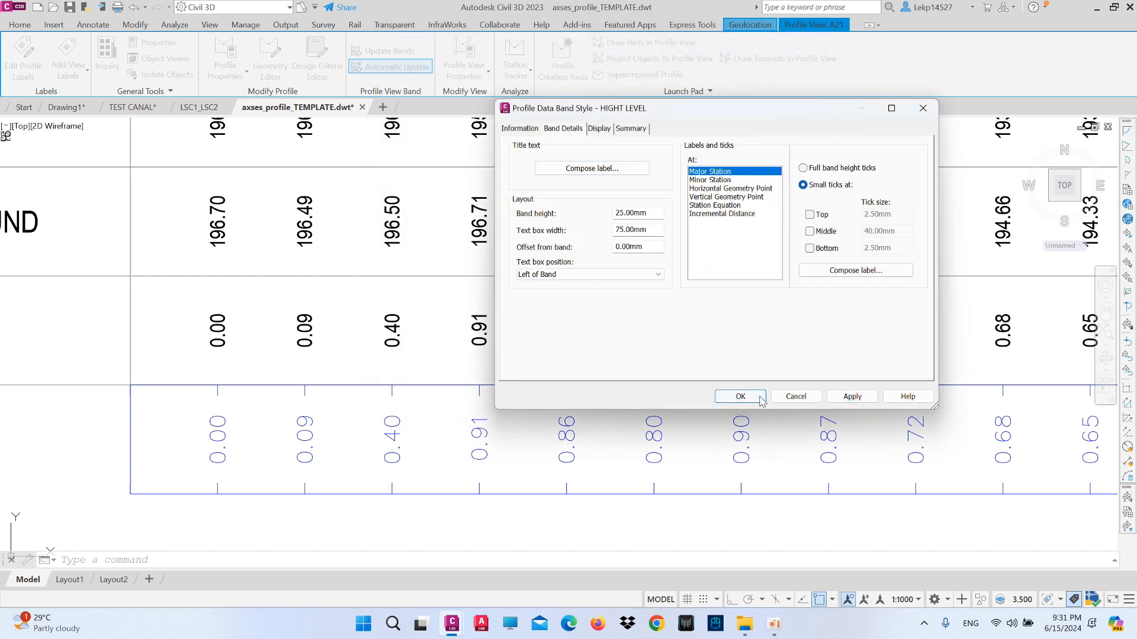
pyautogui.click(740, 396)
# Check the HIGHT LEVEL values against the Fill band, then remove the Fill Data band from the profile view's band list.
pyautogui.scroll(-3, 796, 323)
pyautogui.scroll(5, 781, 340)
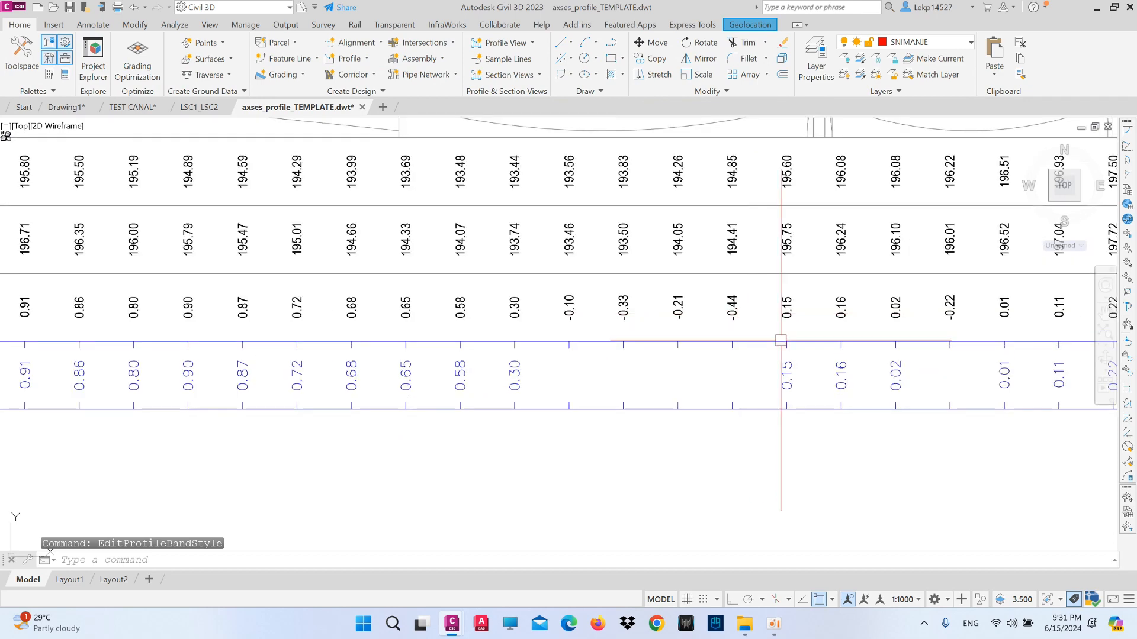
pyautogui.scroll(-4, 691, 358)
pyautogui.scroll(4, 837, 308)
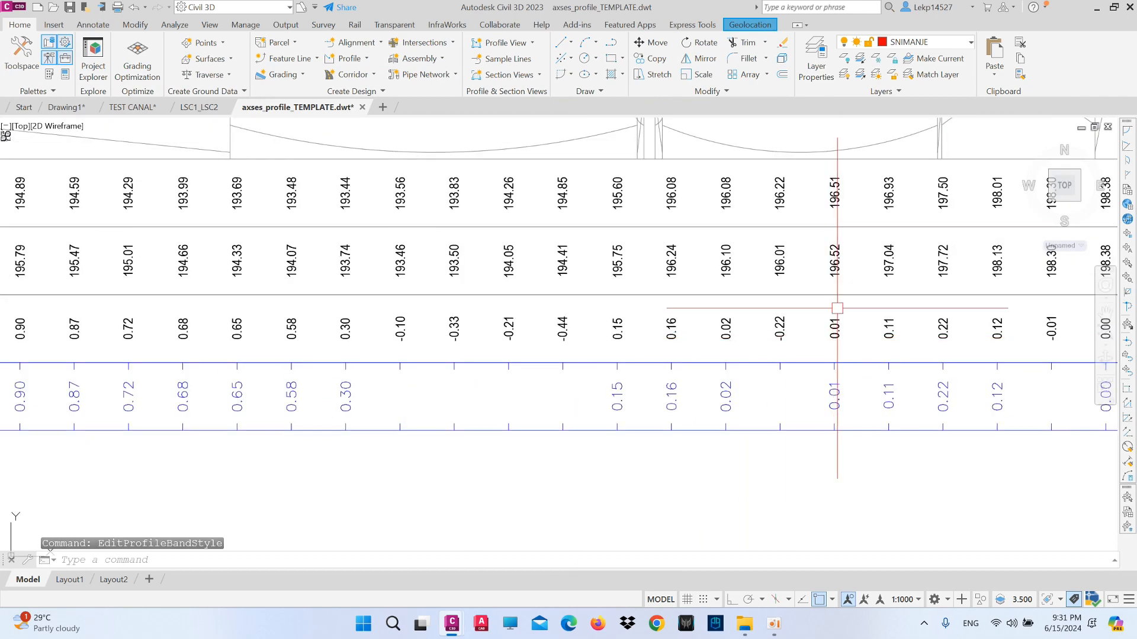
pyautogui.scroll(-3, 482, 288)
pyautogui.scroll(-3, 318, 373)
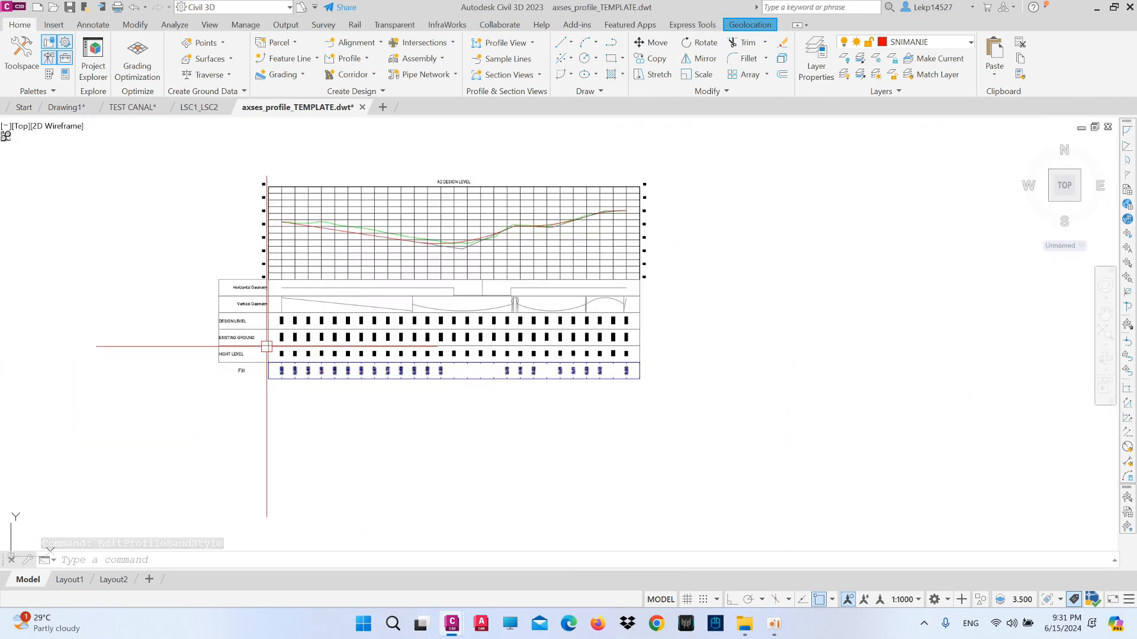
pyautogui.scroll(5, 266, 367)
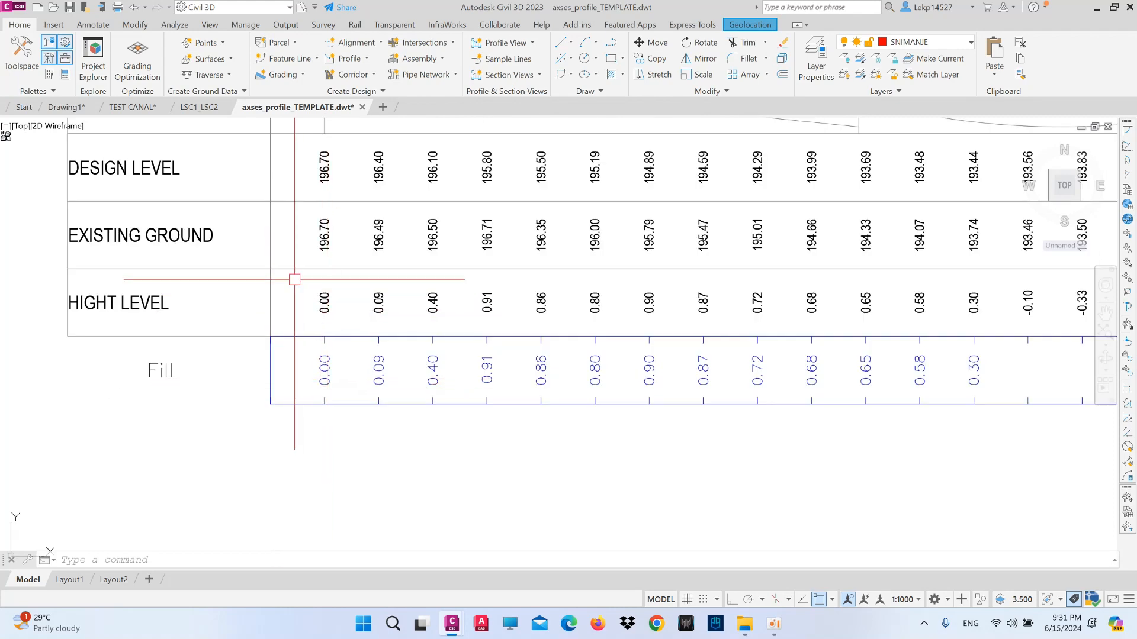
pyautogui.click(325, 201)
pyautogui.rightClick(325, 198)
pyautogui.click(428, 333)
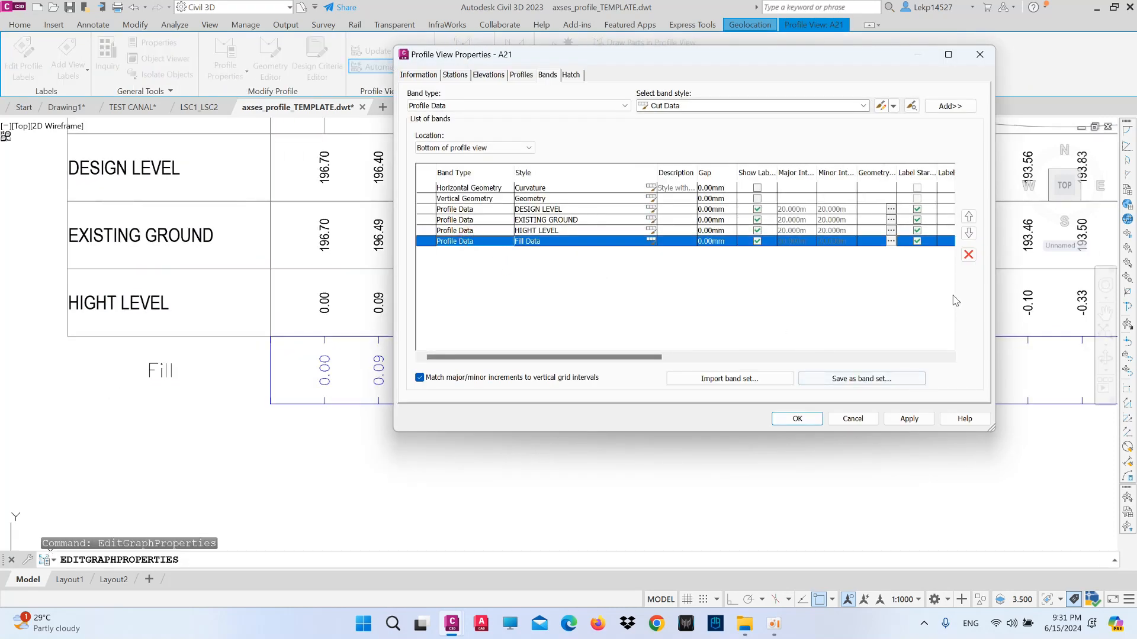
pyautogui.click(969, 255)
pyautogui.click(798, 418)
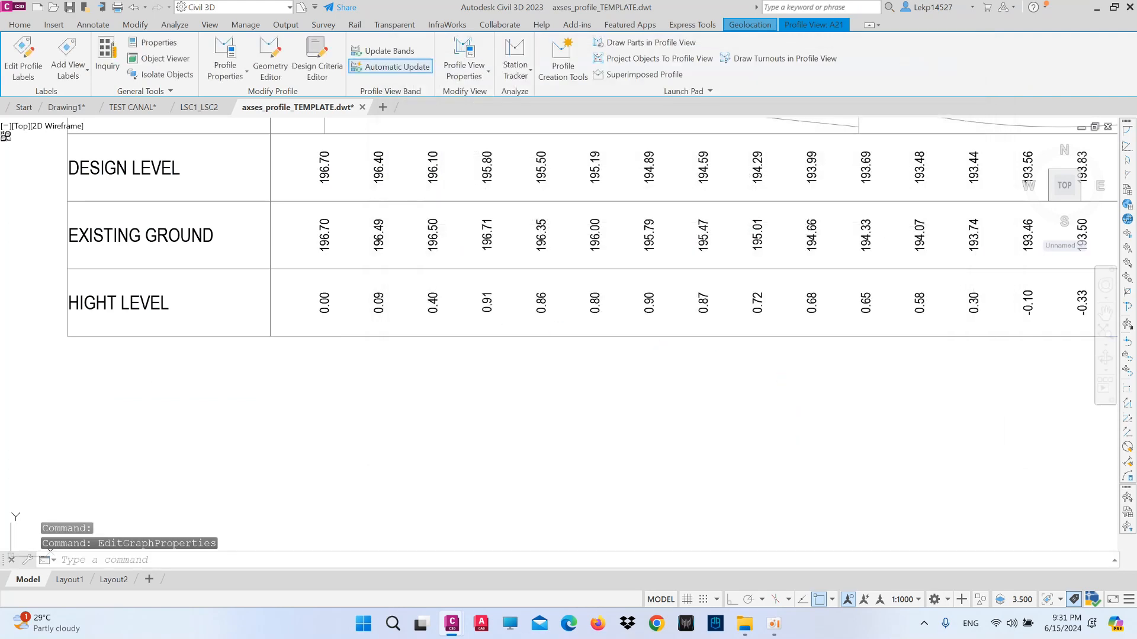
# Examine the signed HIGHT LEVEL differences against the design and ground elevations and the profile lines above them.
pyautogui.scroll(-2, 370, 364)
pyautogui.scroll(3, 371, 373)
pyautogui.scroll(-5, 371, 373)
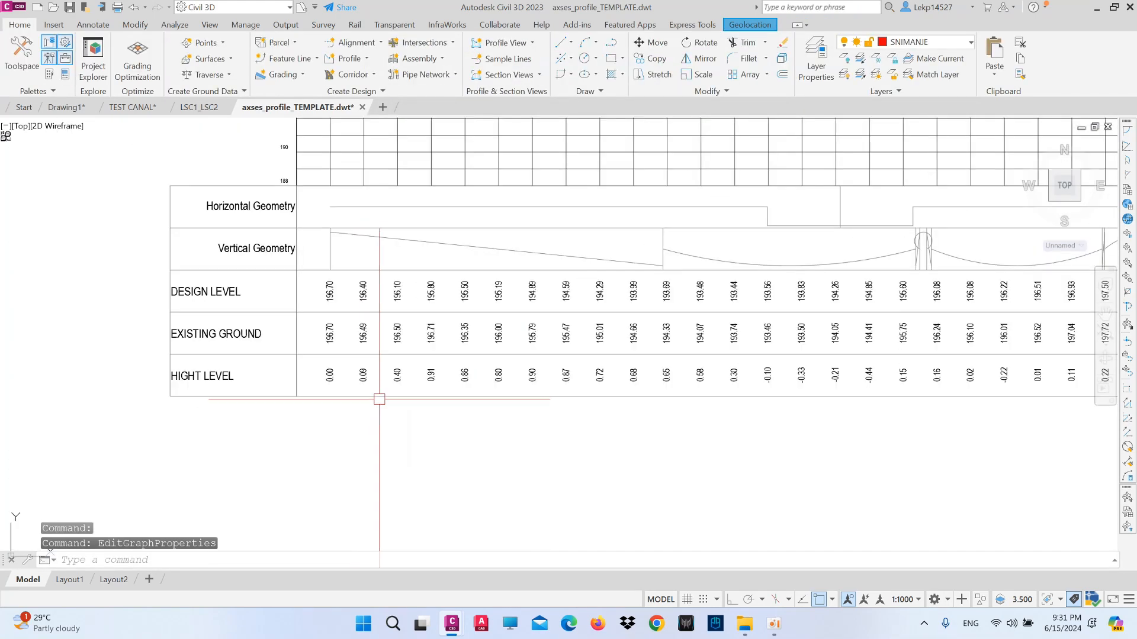
pyautogui.scroll(2, 379, 396)
pyautogui.scroll(-2, 386, 389)
pyautogui.scroll(1, 750, 390)
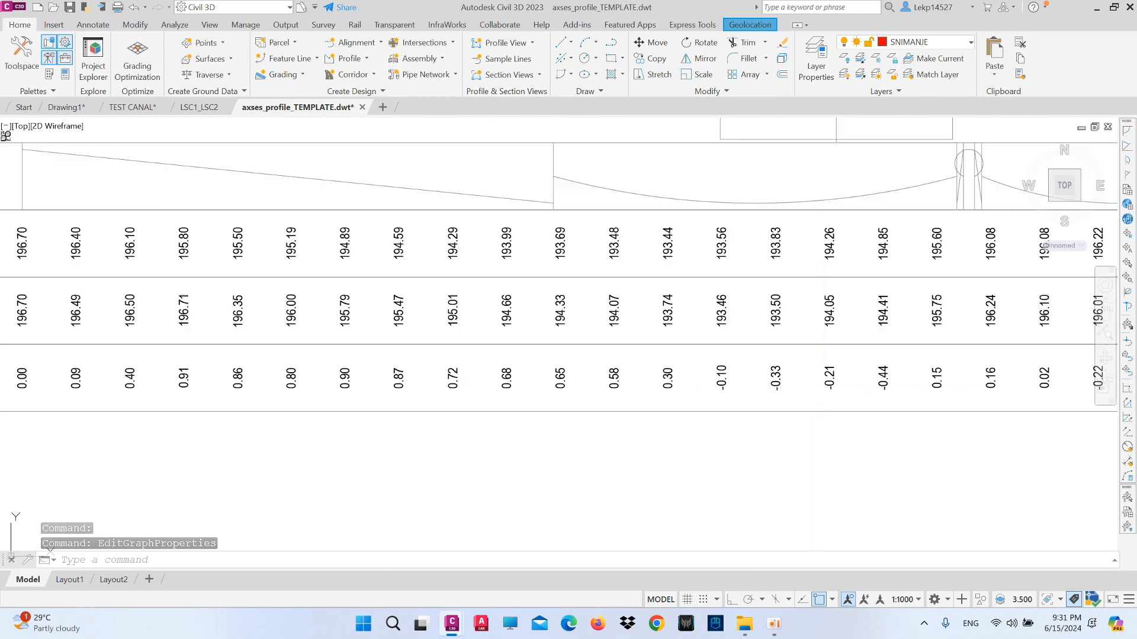
pyautogui.scroll(-4, 734, 417)
pyautogui.scroll(5, 730, 416)
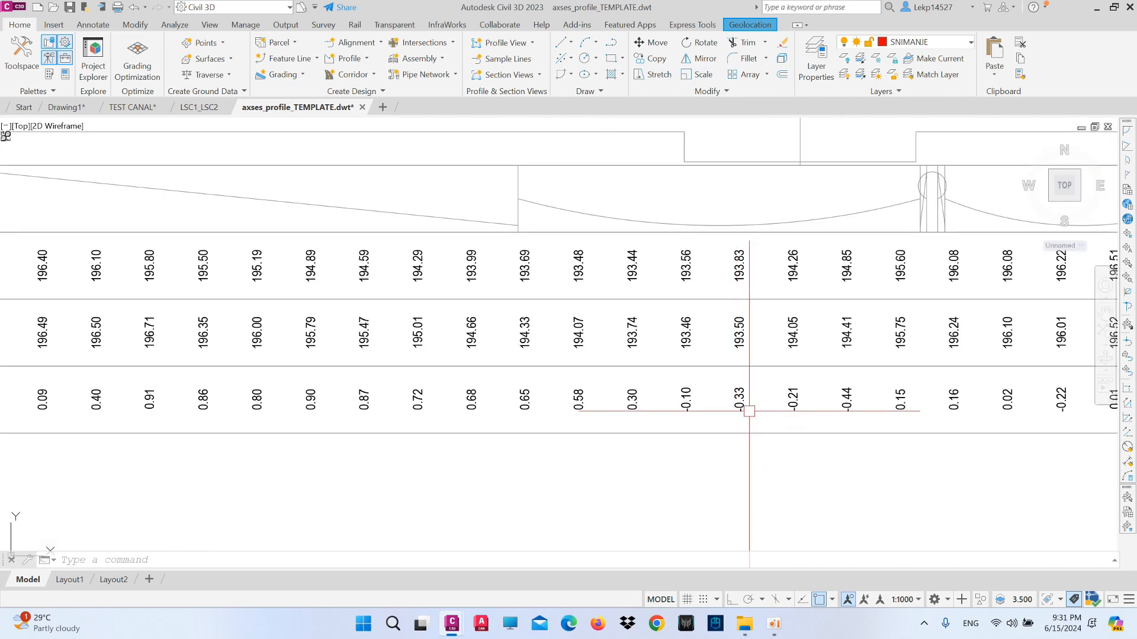
pyautogui.scroll(-4, 592, 355)
pyautogui.scroll(3, 654, 225)
pyautogui.scroll(-2, 567, 254)
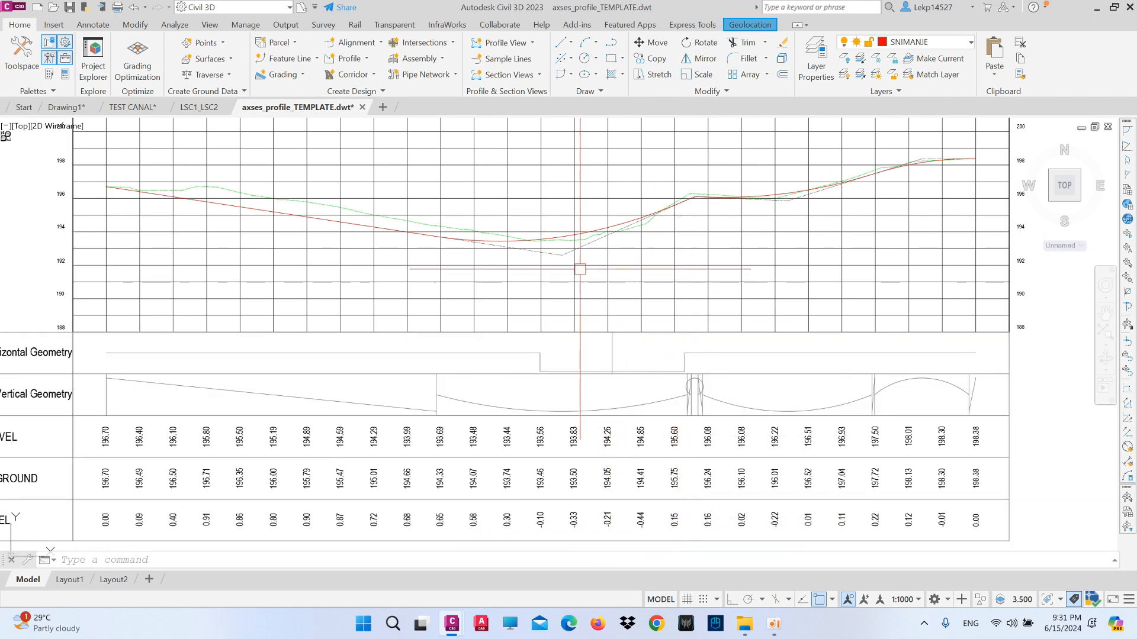
# Review the band titles and station values of the complete band set below the profile grid.
pyautogui.scroll(-4, 584, 355)
pyautogui.scroll(6, 406, 355)
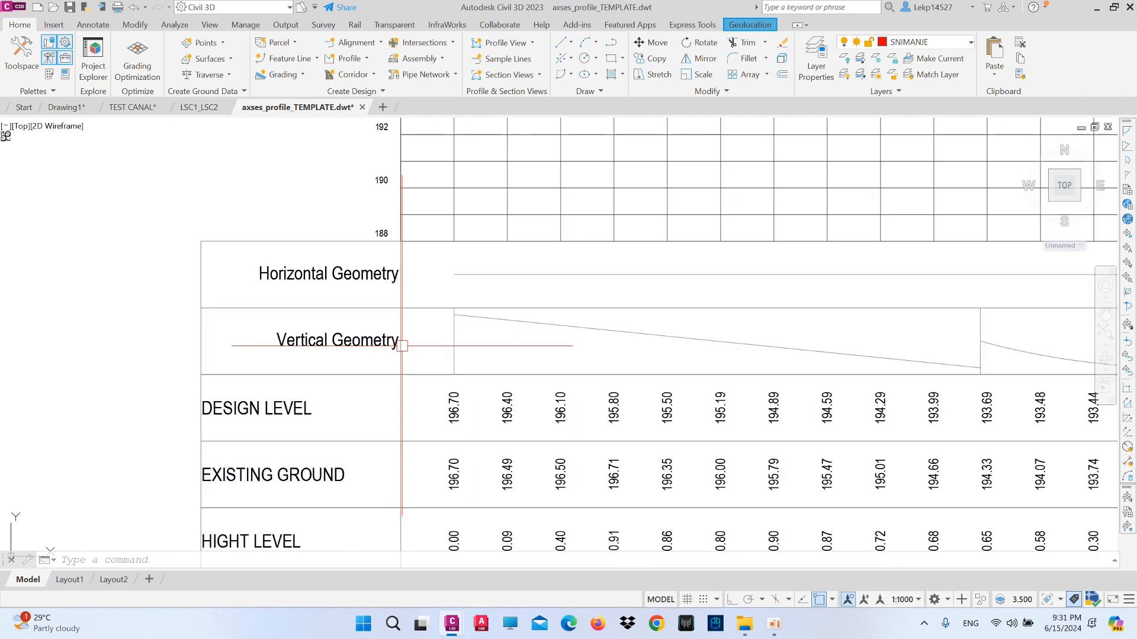
pyautogui.scroll(-7, 444, 393)
pyautogui.scroll(5, 520, 327)
pyautogui.scroll(-5, 533, 373)
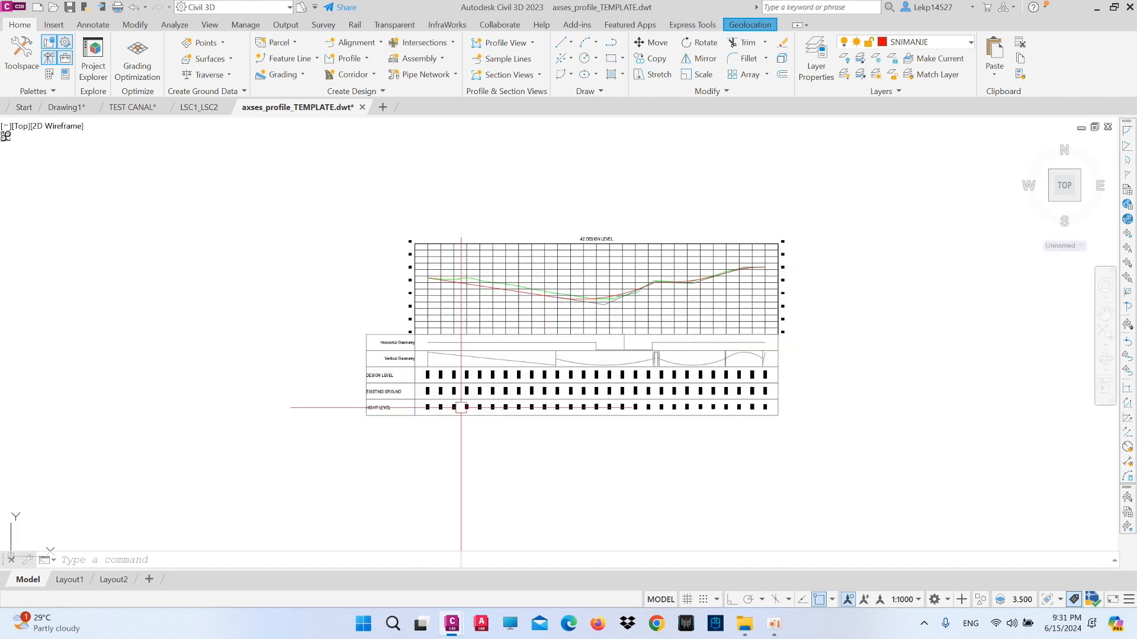
pyautogui.scroll(5, 419, 403)
pyautogui.scroll(-5, 415, 397)
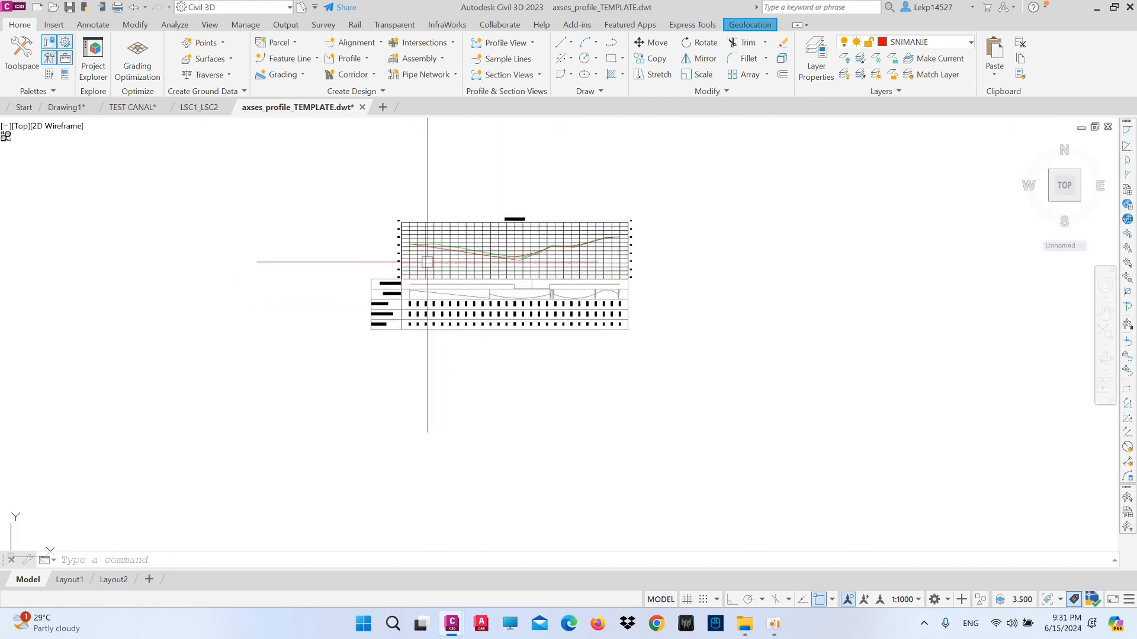
pyautogui.scroll(6, 426, 255)
pyautogui.scroll(-4, 418, 261)
pyautogui.scroll(6, 528, 314)
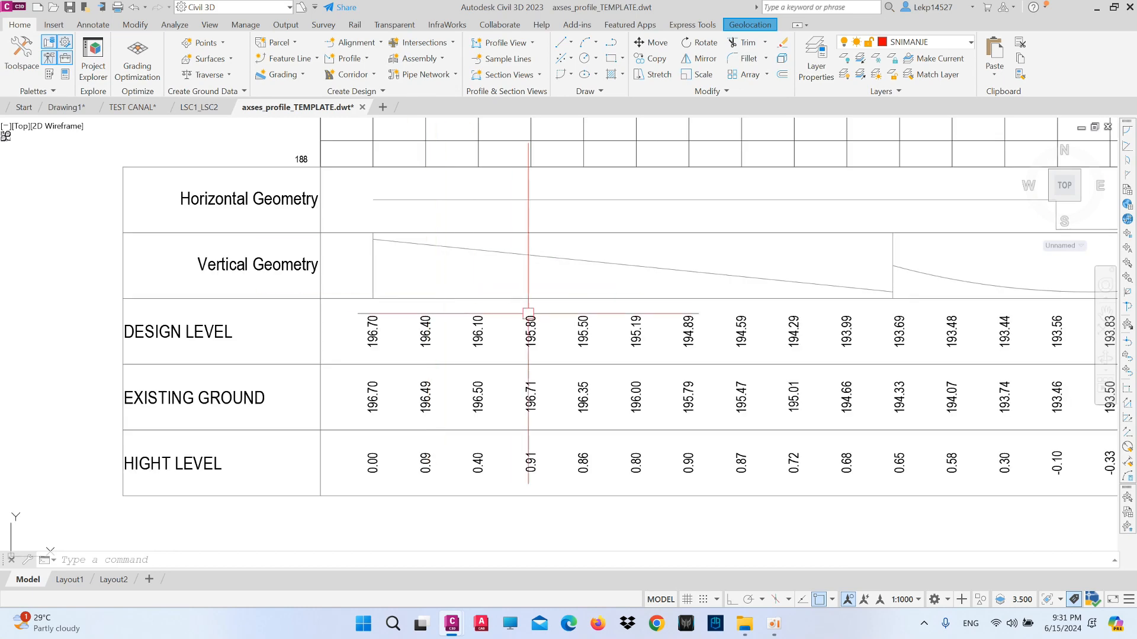
pyautogui.scroll(-2, 568, 390)
pyautogui.scroll(3, 752, 319)
pyautogui.scroll(-3, 738, 297)
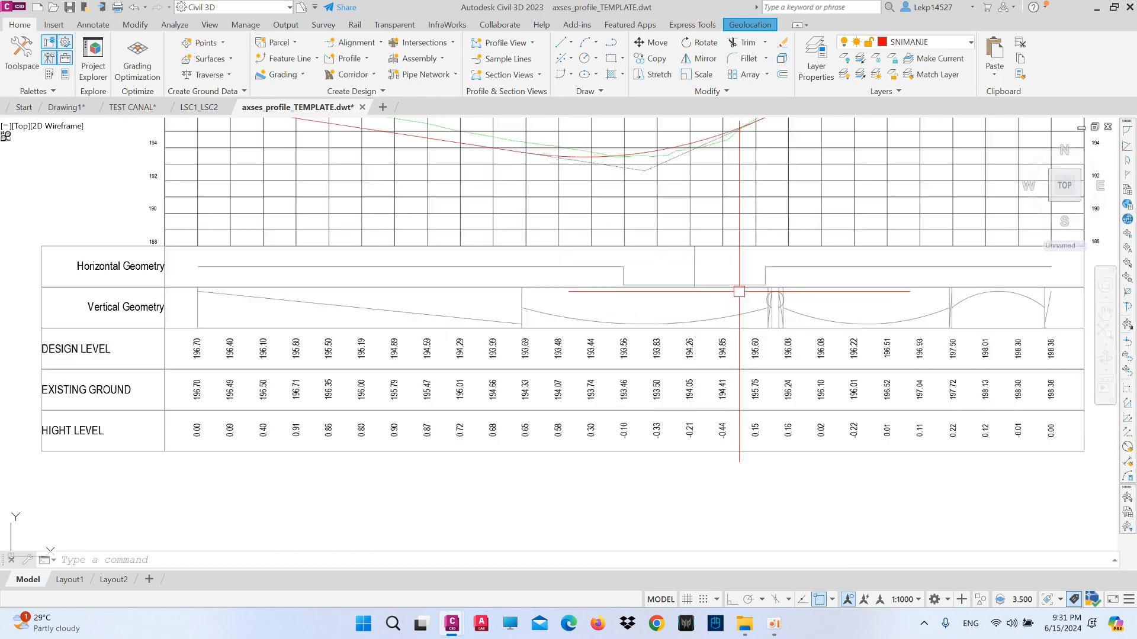
# Look over the Horizontal Geometry and Vertical Geometry bands and their alignment with the stations.
pyautogui.scroll(3, 788, 284)
pyautogui.scroll(-3, 861, 270)
pyautogui.scroll(-4, 279, 266)
pyautogui.scroll(3, 553, 325)
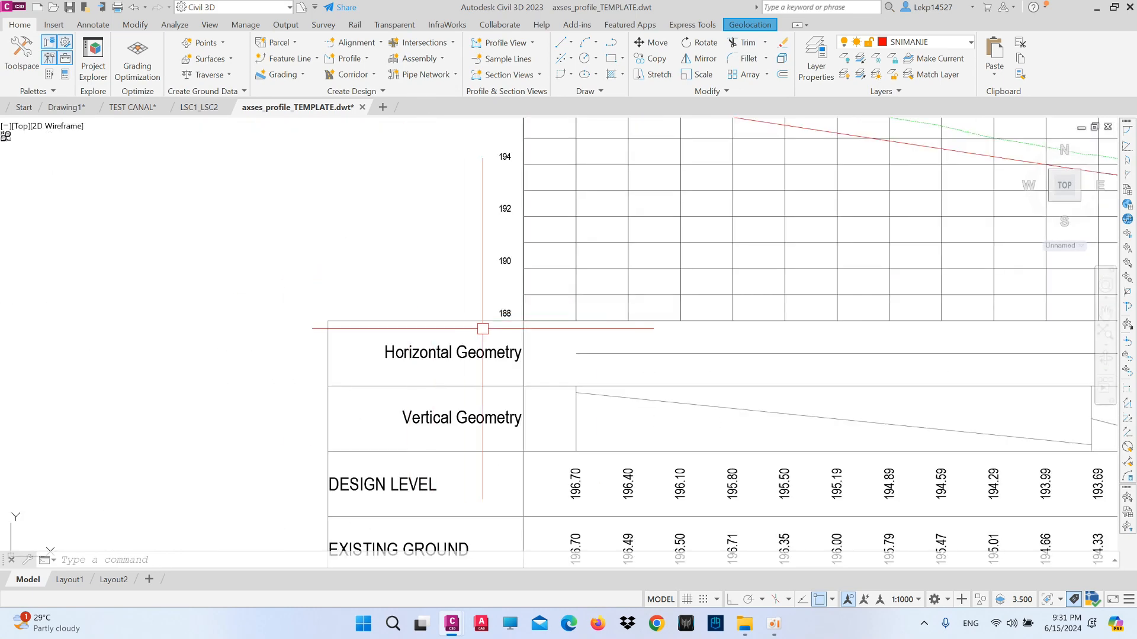
pyautogui.scroll(2, 470, 254)
pyautogui.scroll(-3, 684, 301)
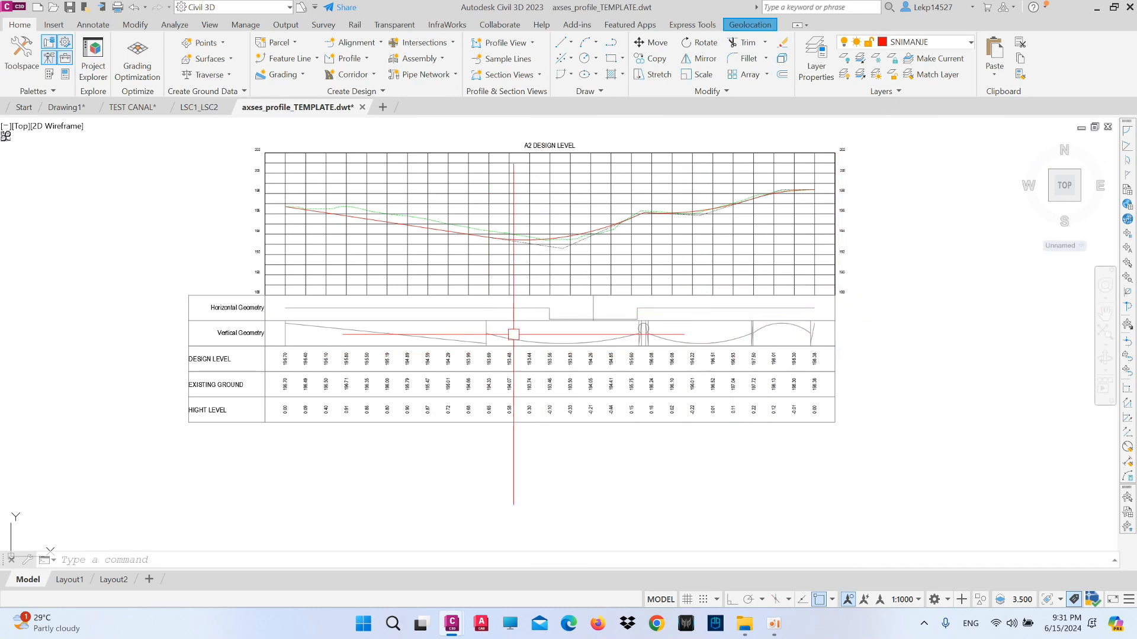
pyautogui.scroll(5, 258, 313)
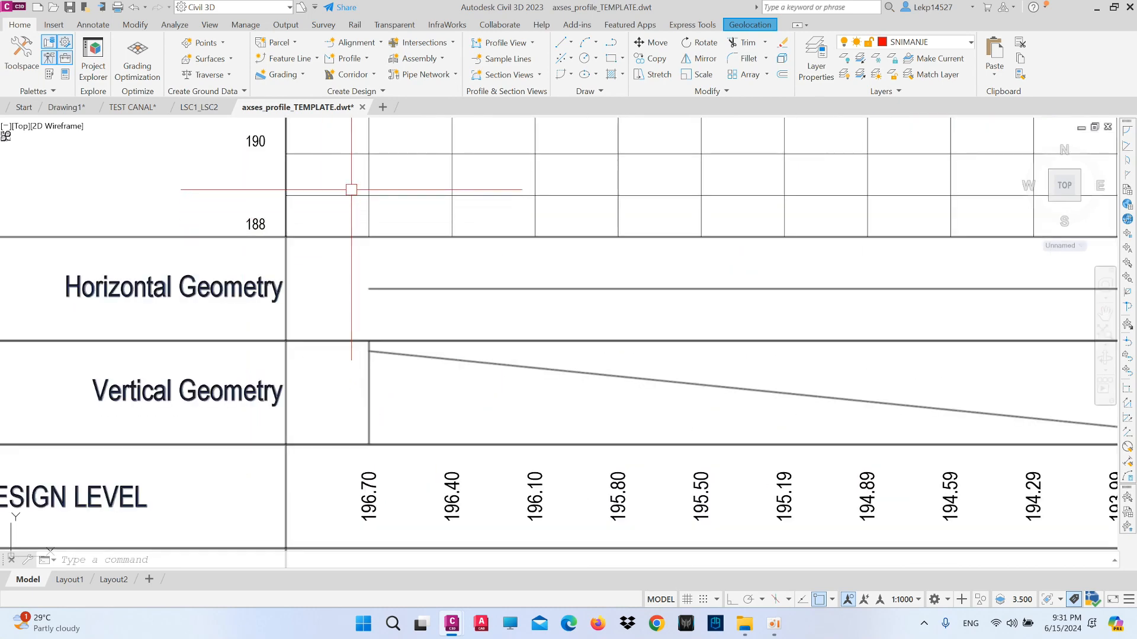
pyautogui.scroll(-4, 625, 367)
pyautogui.scroll(-3, 548, 284)
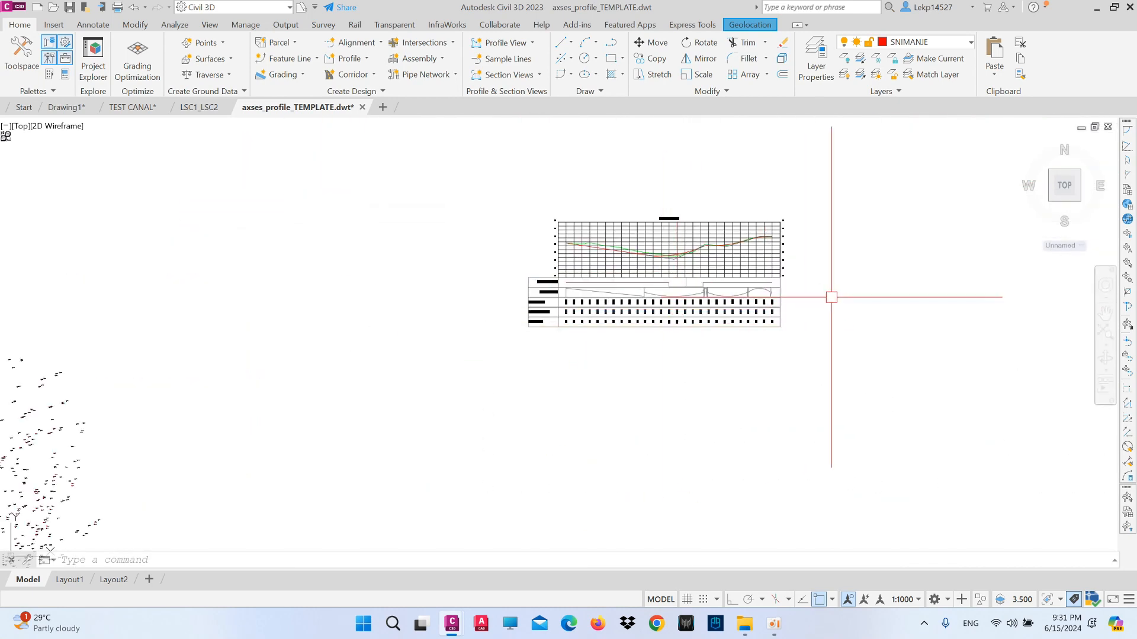
pyautogui.scroll(3, 831, 297)
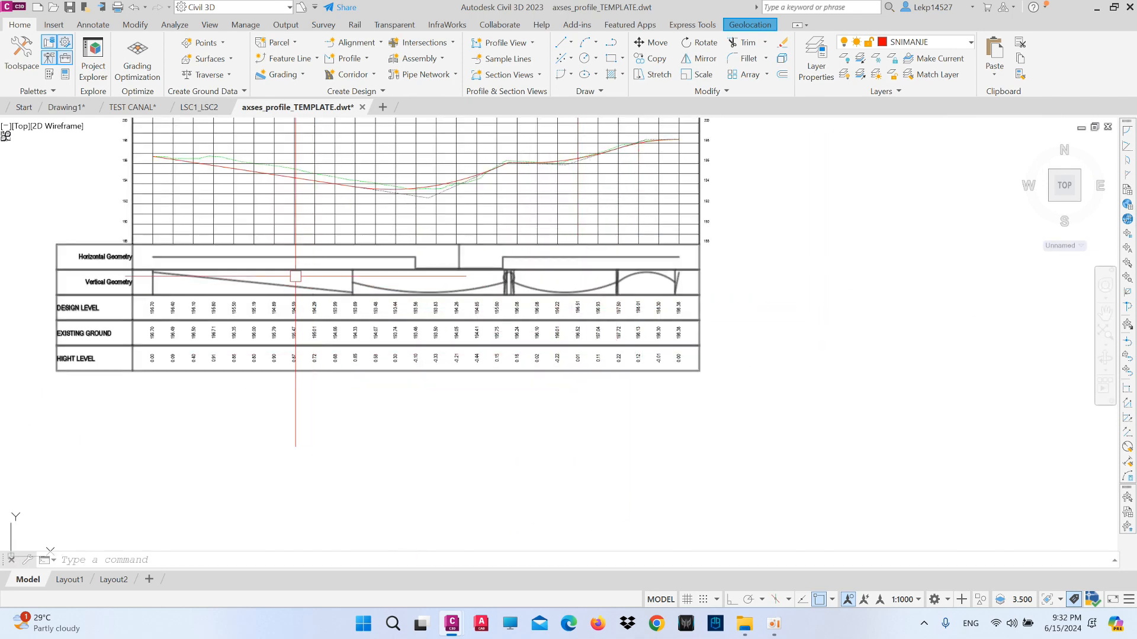
pyautogui.scroll(2, 468, 365)
pyautogui.scroll(-3, 675, 424)
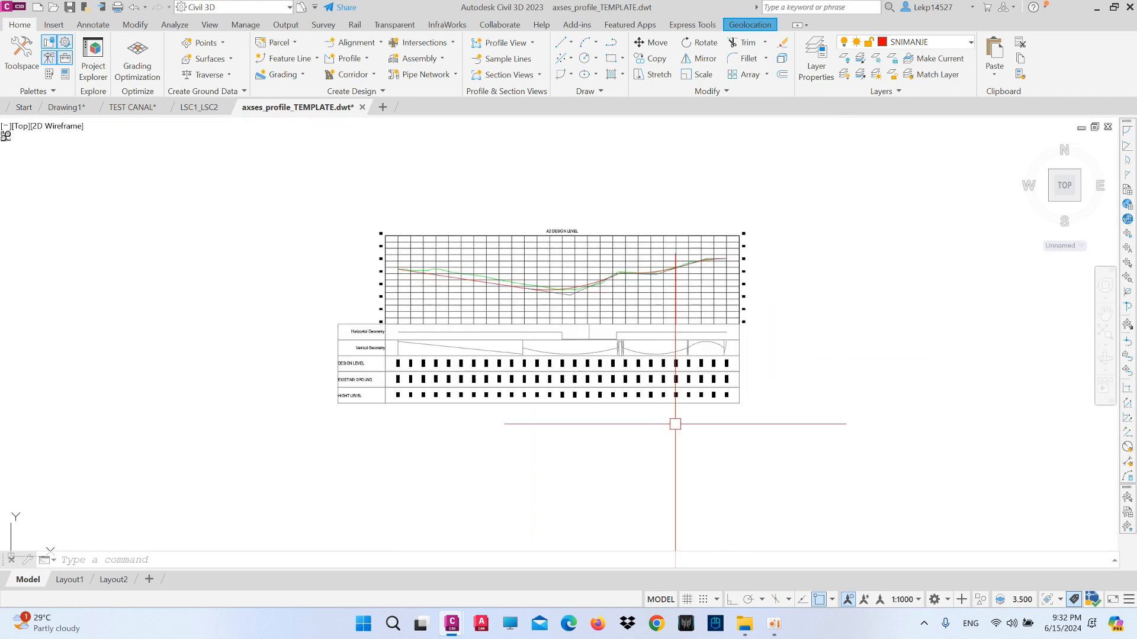
pyautogui.scroll(5, 402, 350)
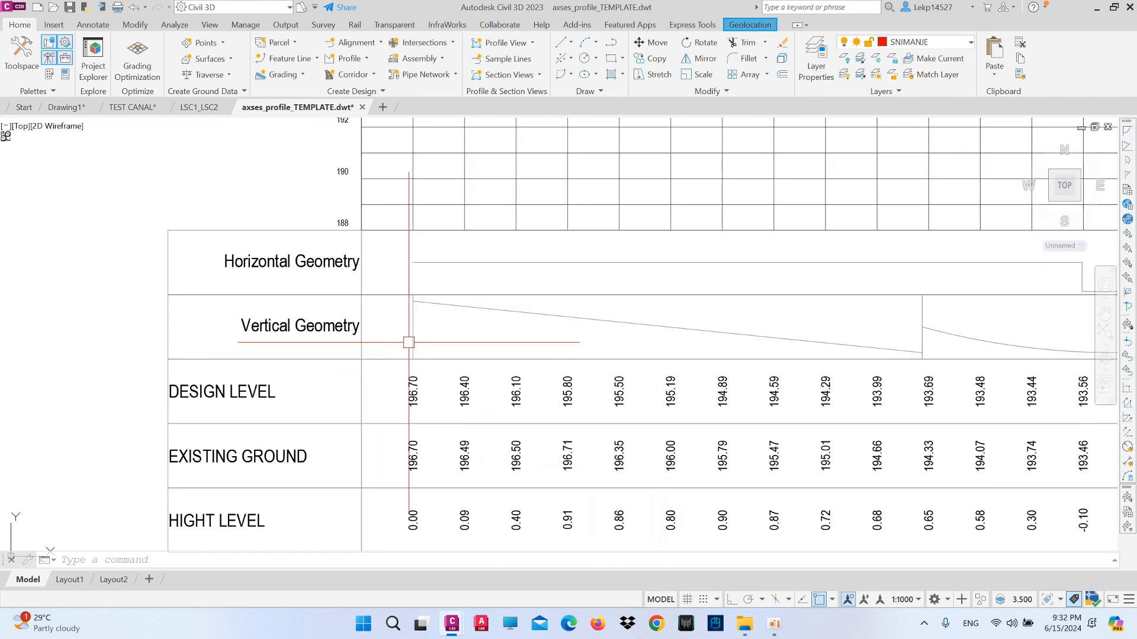
pyautogui.scroll(-3, 436, 296)
pyautogui.scroll(3, 535, 312)
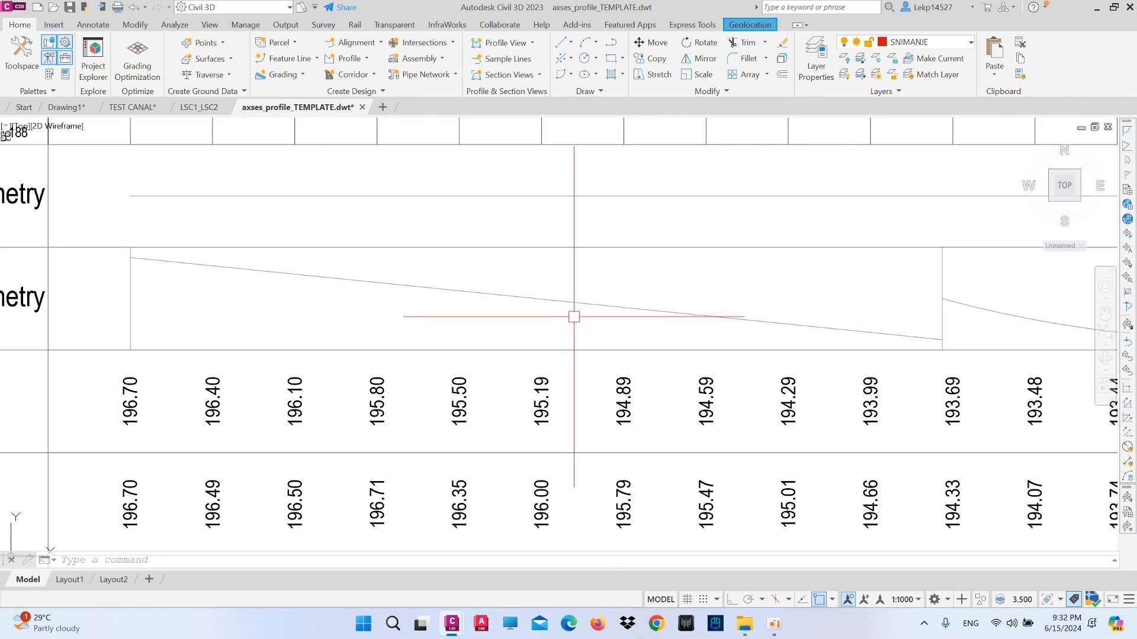
pyautogui.scroll(-3, 576, 317)
pyautogui.scroll(6, 516, 313)
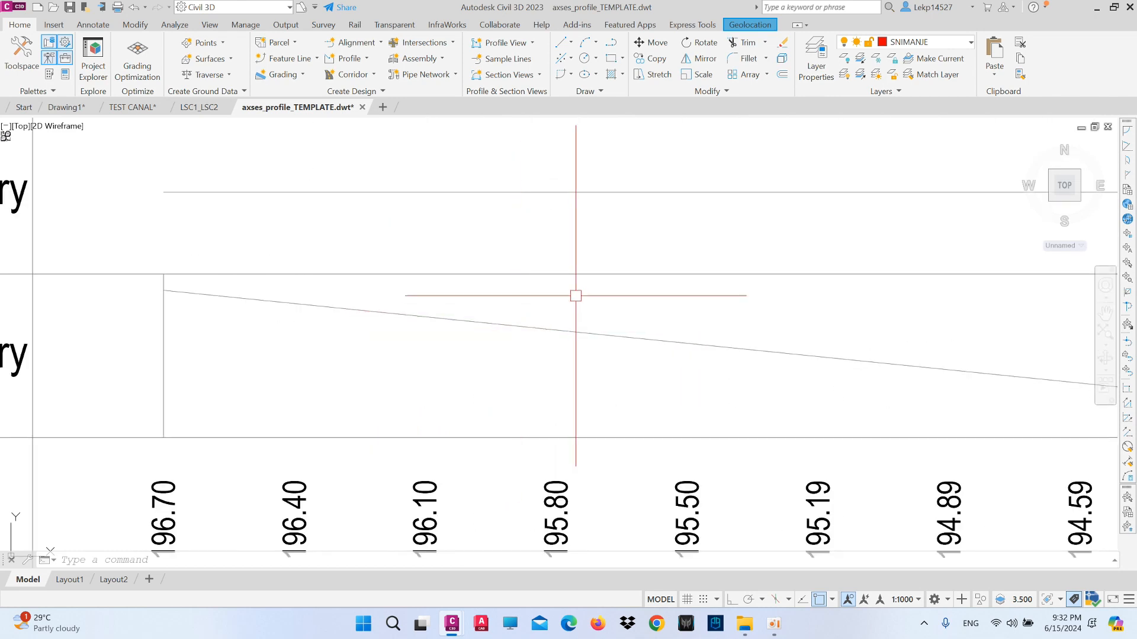
# Examine the profile lines in the A2 DESIGN LEVEL grid together with the bands beneath it.
pyautogui.scroll(-9, 575, 296)
pyautogui.scroll(5, 766, 246)
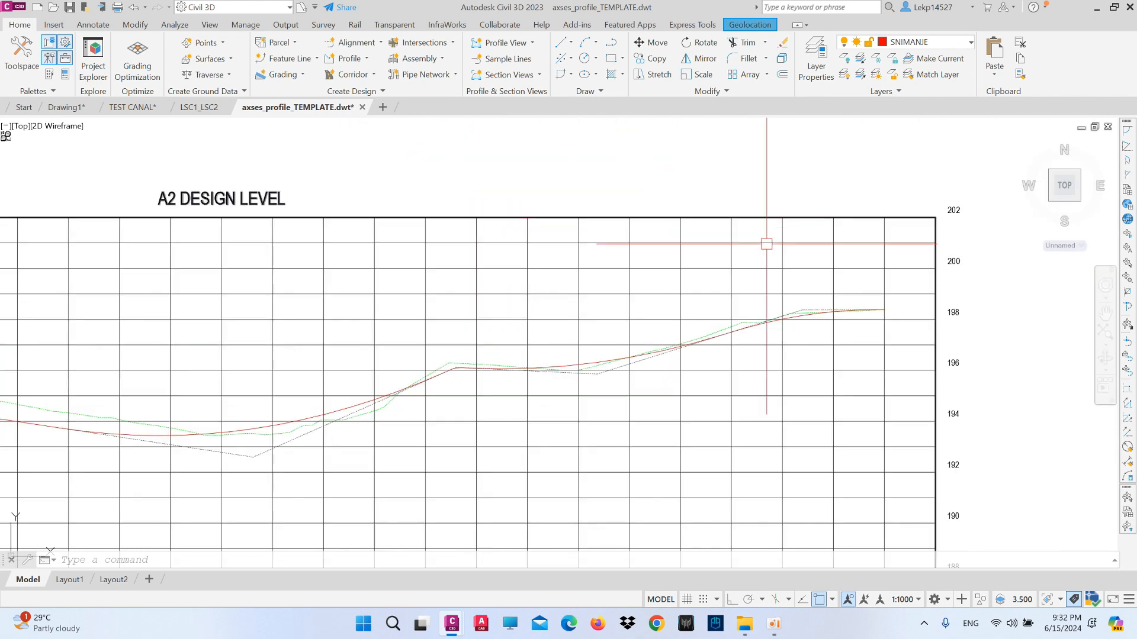
pyautogui.scroll(-3, 685, 234)
pyautogui.scroll(2, 558, 216)
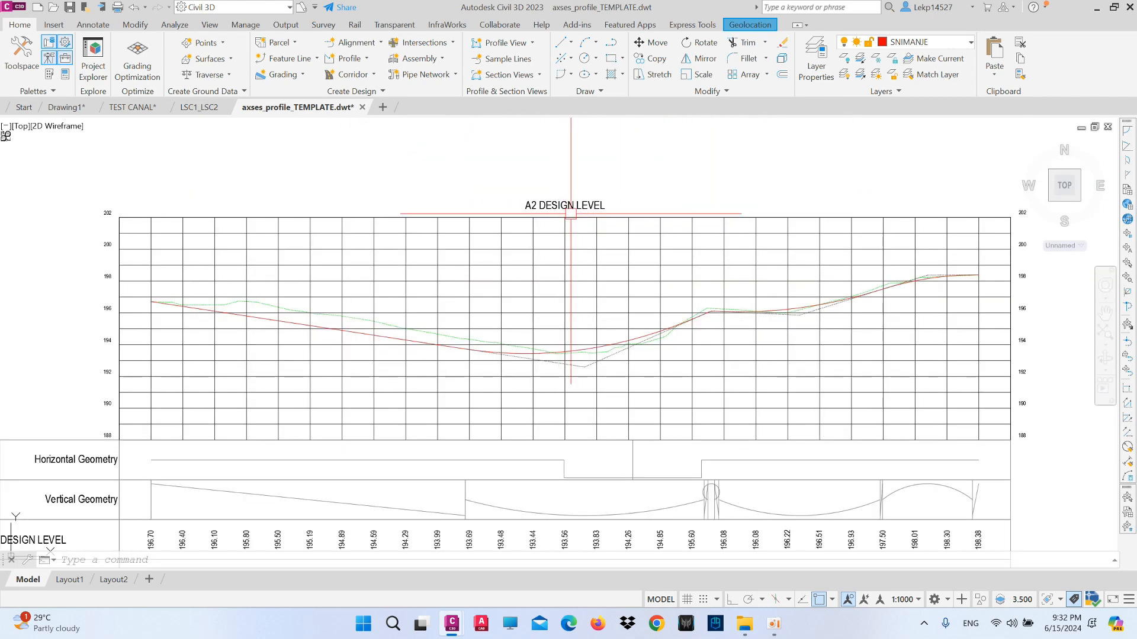
pyautogui.scroll(-6, 646, 240)
pyautogui.scroll(6, 603, 300)
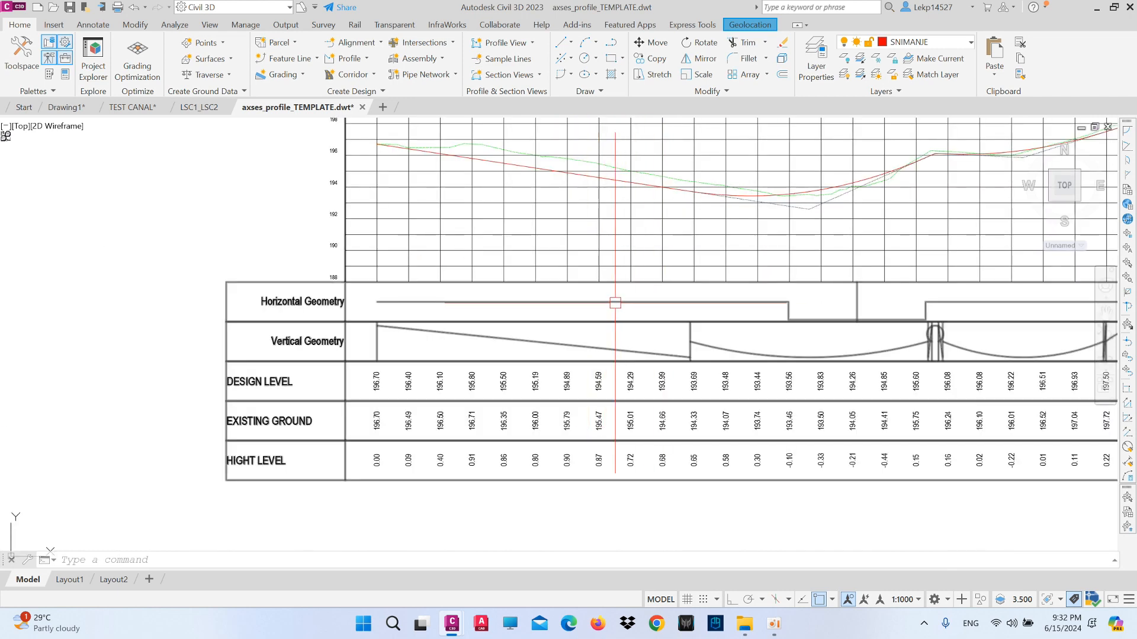
pyautogui.scroll(-5, 449, 343)
pyautogui.click(773, 623)
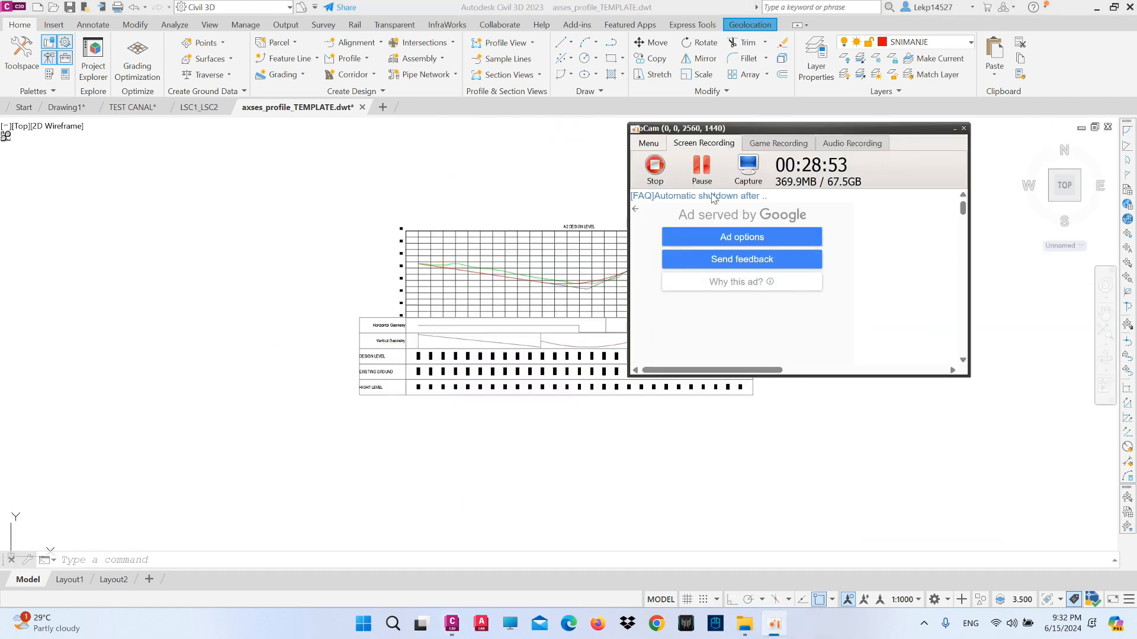